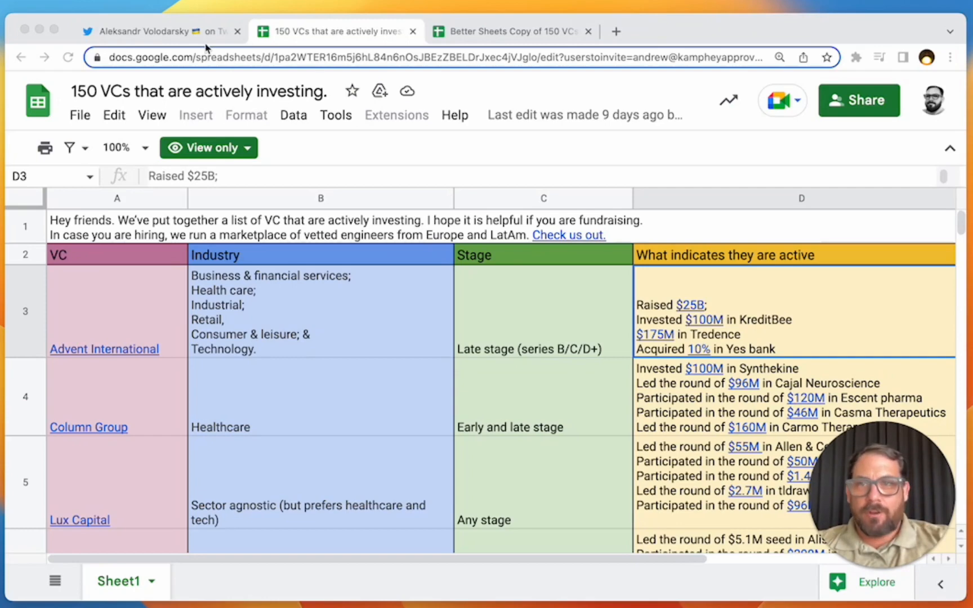
Step: Read the tweet's criteria for the 150 VCs list, highlighting the three-month investment criterion, and look over the original spreadsheet's Stage column
{"action": "left_click", "coordinate": [185, 35]}
{"action": "left_click", "coordinate": [401, 219]}
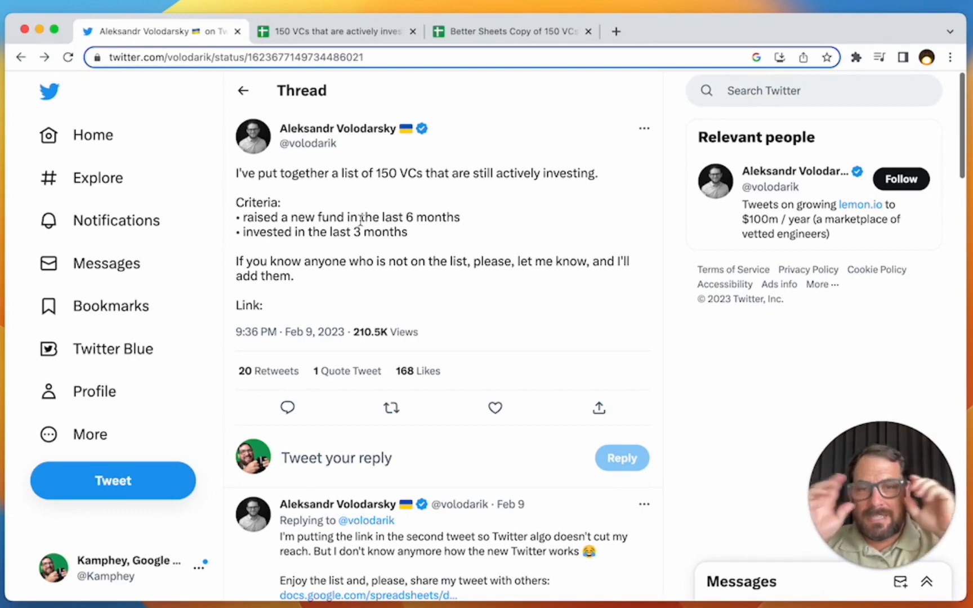
{"action": "left_click_drag", "start_coordinate": [413, 233], "coordinate": [237, 233]}
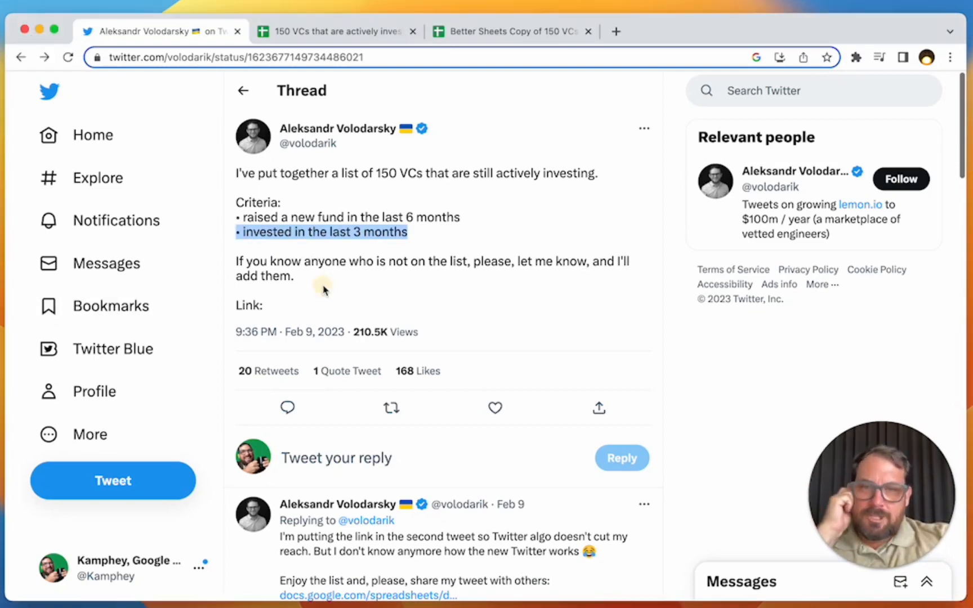
{"action": "left_click", "coordinate": [381, 271]}
{"action": "left_click", "coordinate": [327, 30]}
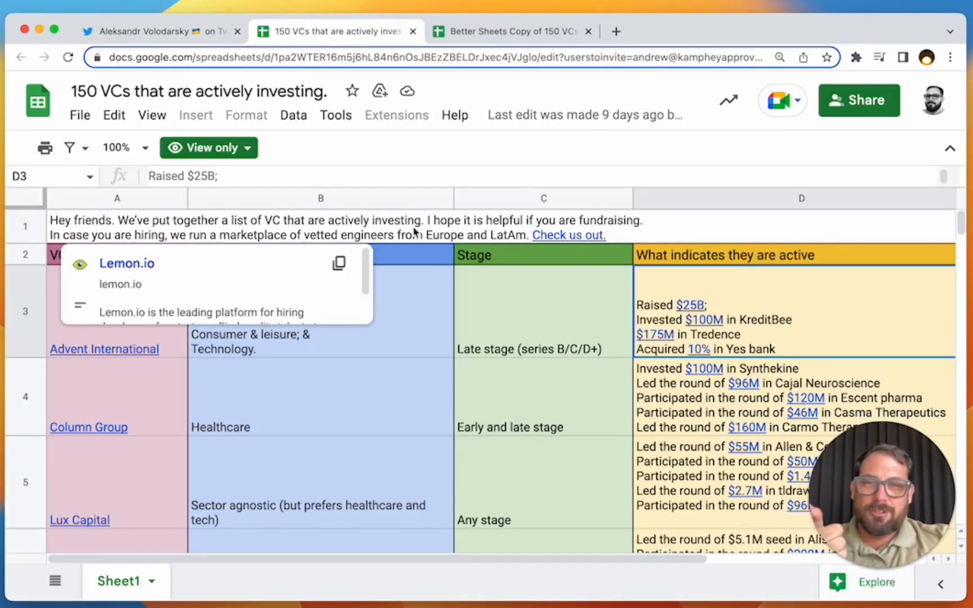
{"action": "left_click", "coordinate": [548, 315]}
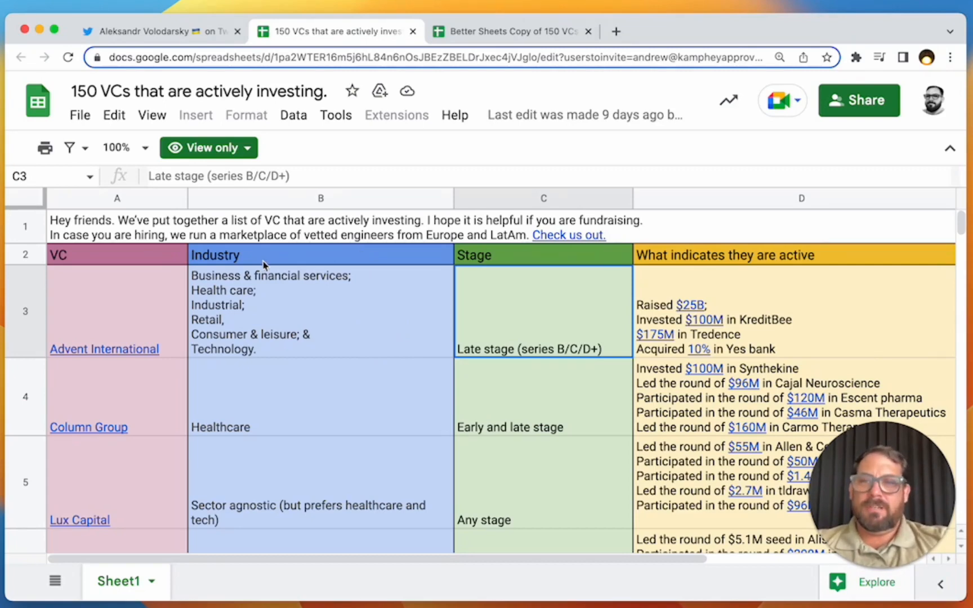
Step: Open the Lemon.io website from the "Check us out." link in row 1 of the Better Sheets copy
{"action": "left_click", "coordinate": [453, 31]}
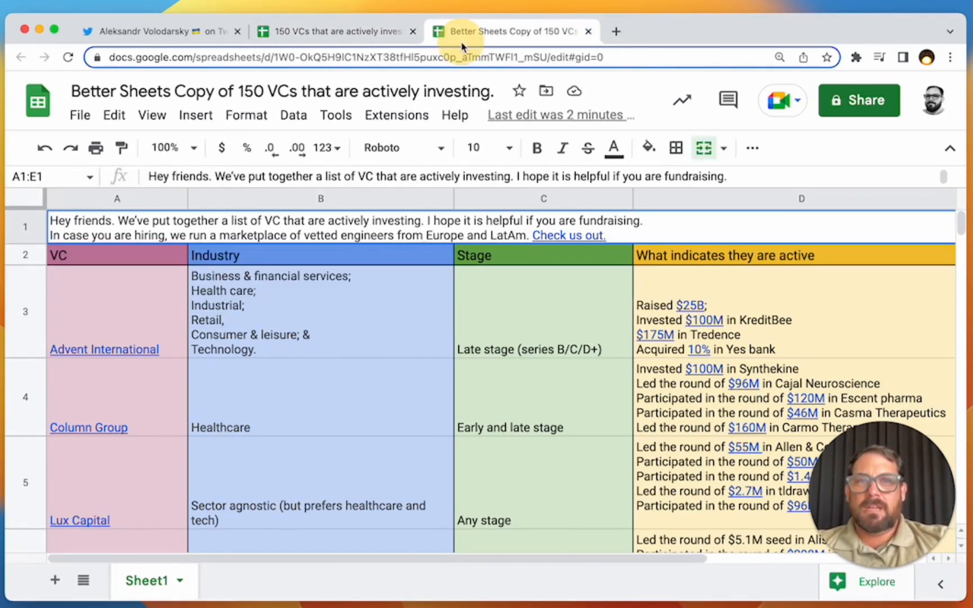
{"action": "left_click", "coordinate": [350, 239]}
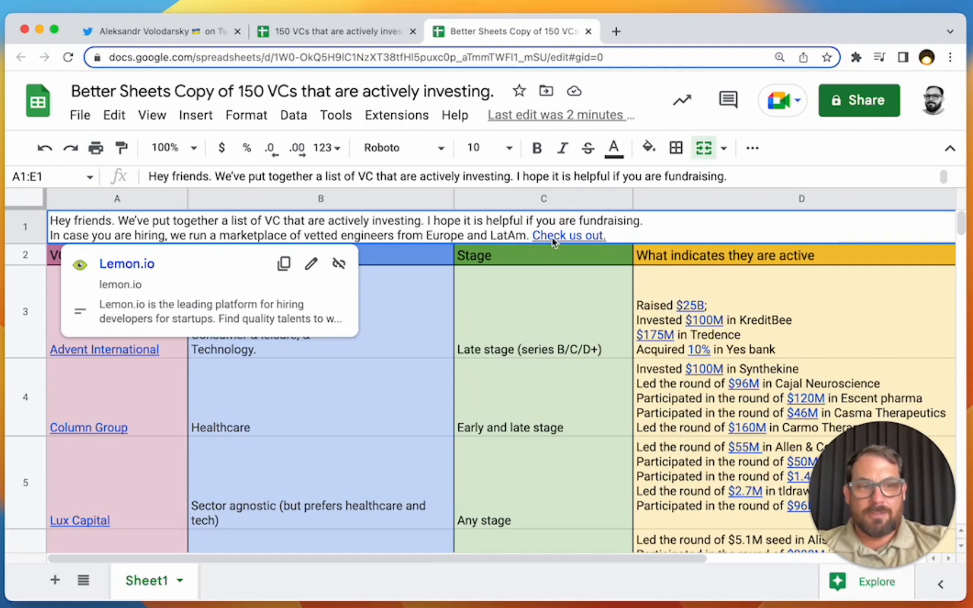
{"action": "left_click", "coordinate": [134, 269]}
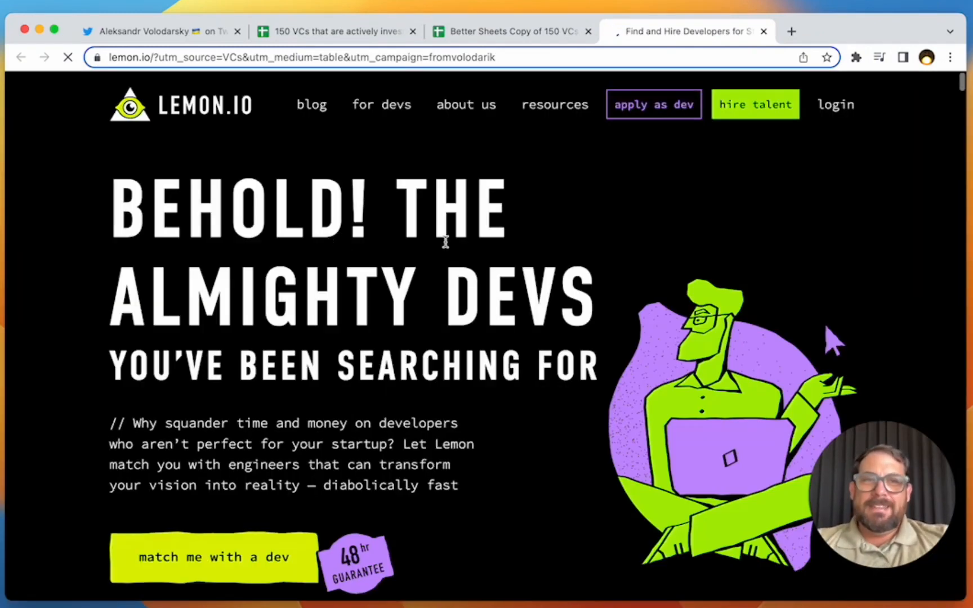
Step: Examine the Lemon.io home page's brand colors and compare them with the spreadsheet copy's column colors
{"action": "scroll", "coordinate": [552, 223], "scroll_direction": "down", "scroll_amount": 1}
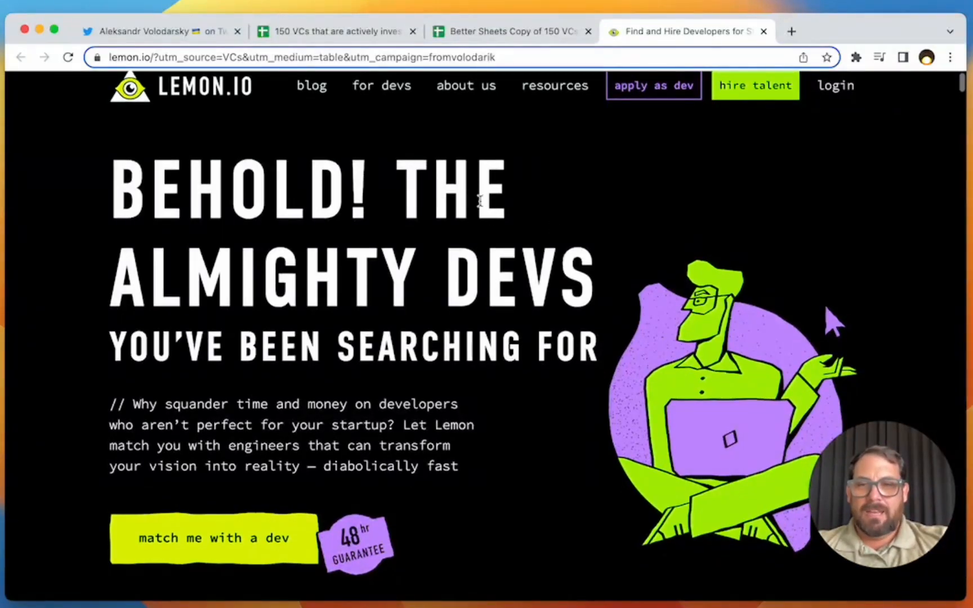
{"action": "scroll", "coordinate": [475, 255], "scroll_direction": "down", "scroll_amount": 3}
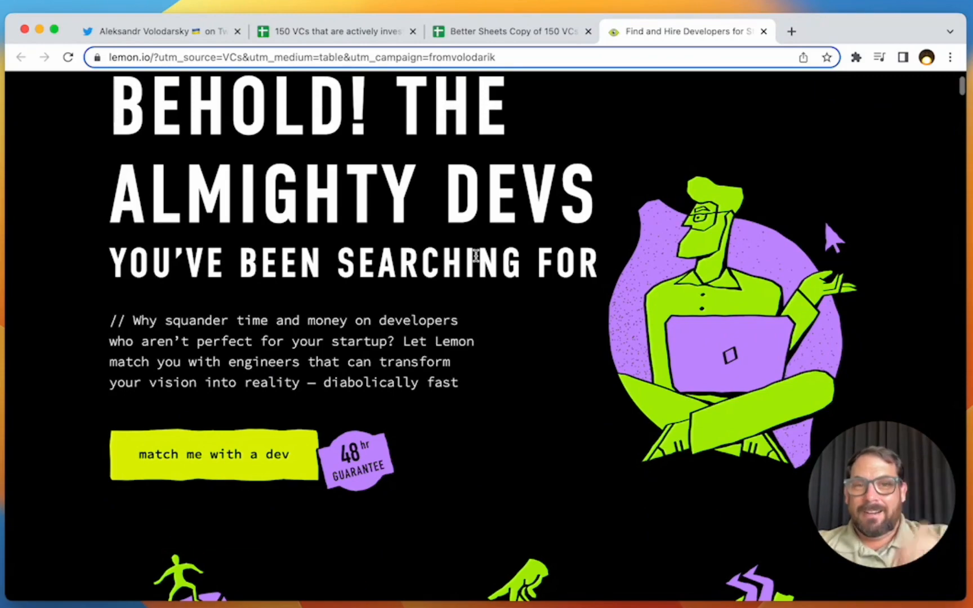
{"action": "scroll", "coordinate": [437, 256], "scroll_direction": "up", "scroll_amount": 4}
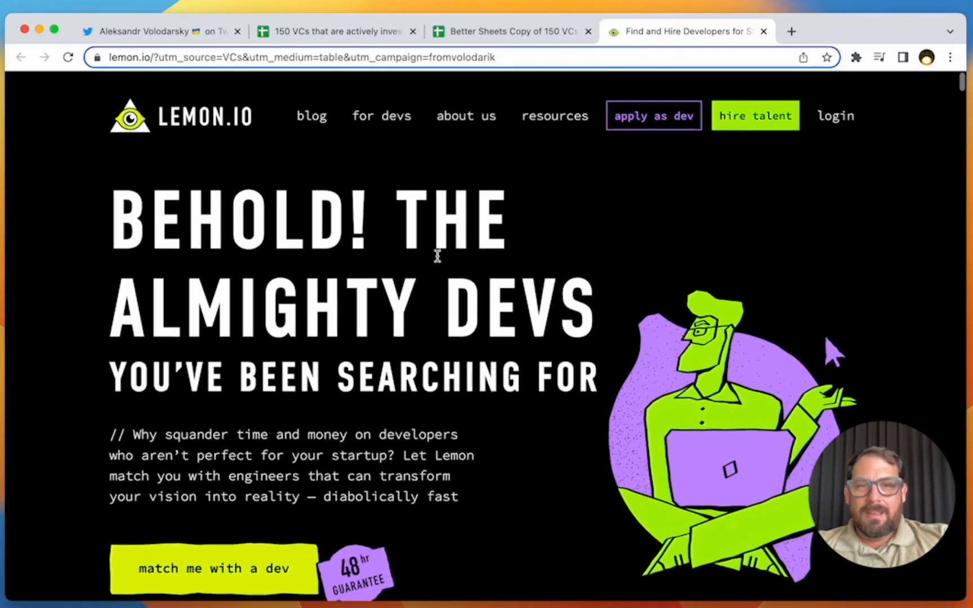
{"action": "scroll", "coordinate": [437, 257], "scroll_direction": "down", "scroll_amount": 1}
{"action": "left_click", "coordinate": [512, 35]}
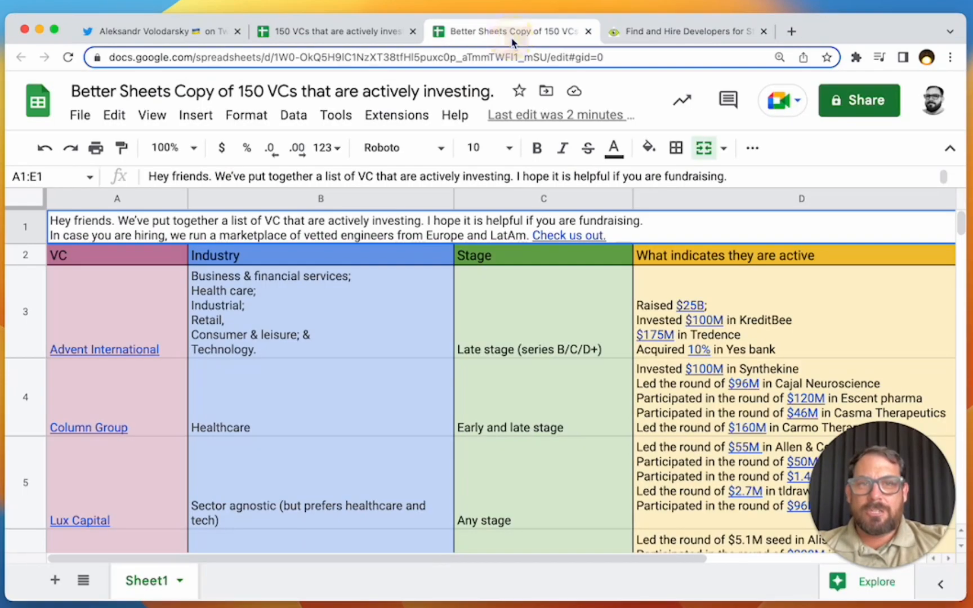
{"action": "left_click", "coordinate": [642, 33]}
{"action": "scroll", "coordinate": [564, 297], "scroll_direction": "down", "scroll_amount": 5}
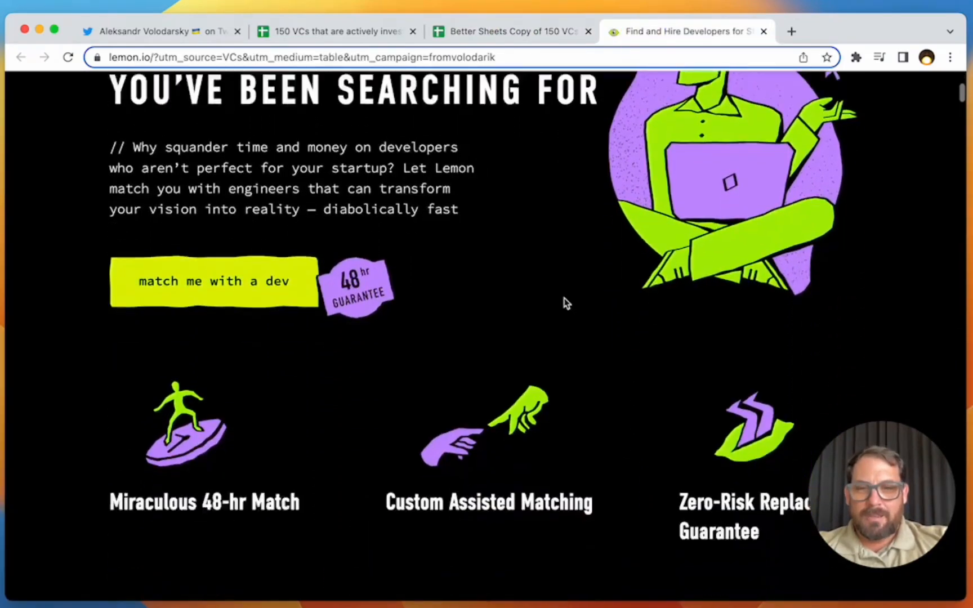
Step: Capture a screenshot of the Lemon.io hero area with the green and purple illustration
{"action": "scroll", "coordinate": [564, 297], "scroll_direction": "up", "scroll_amount": 4}
{"action": "key", "text": "super+shift+4"}
{"action": "left_click_drag", "start_coordinate": [434, 129], "coordinate": [944, 388]}
Step: Capture a screenshot of the Lemon.io header area containing the apply as dev and hire talent buttons
{"action": "scroll", "coordinate": [393, 334], "scroll_direction": "up", "scroll_amount": 4}
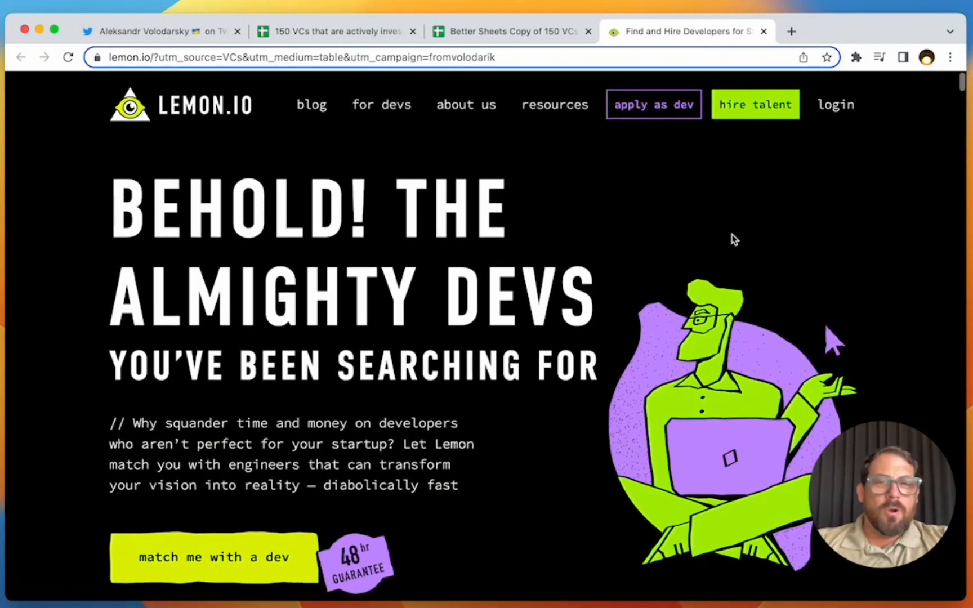
{"action": "key", "text": "super+shift+4"}
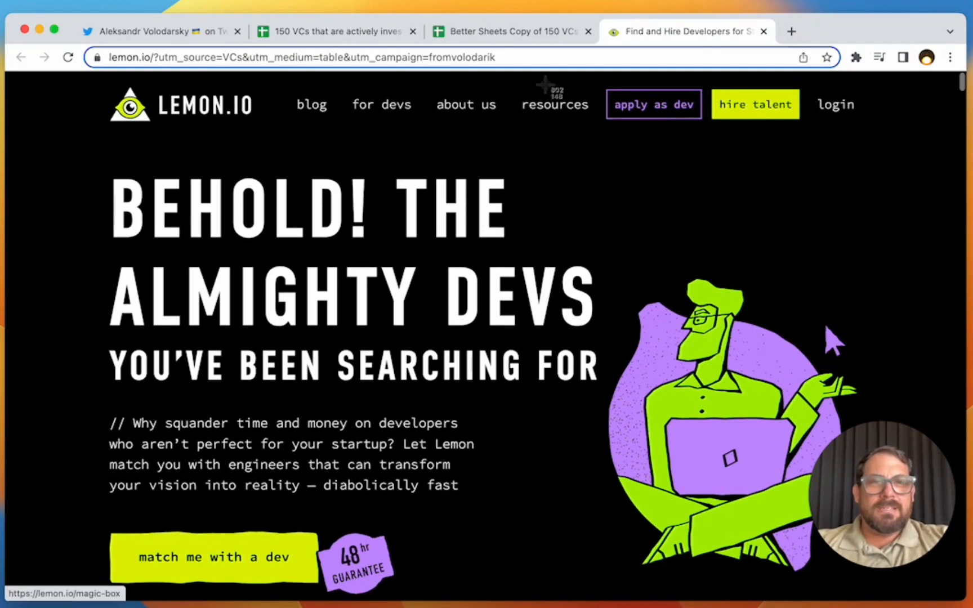
{"action": "left_click_drag", "start_coordinate": [526, 72], "coordinate": [890, 212]}
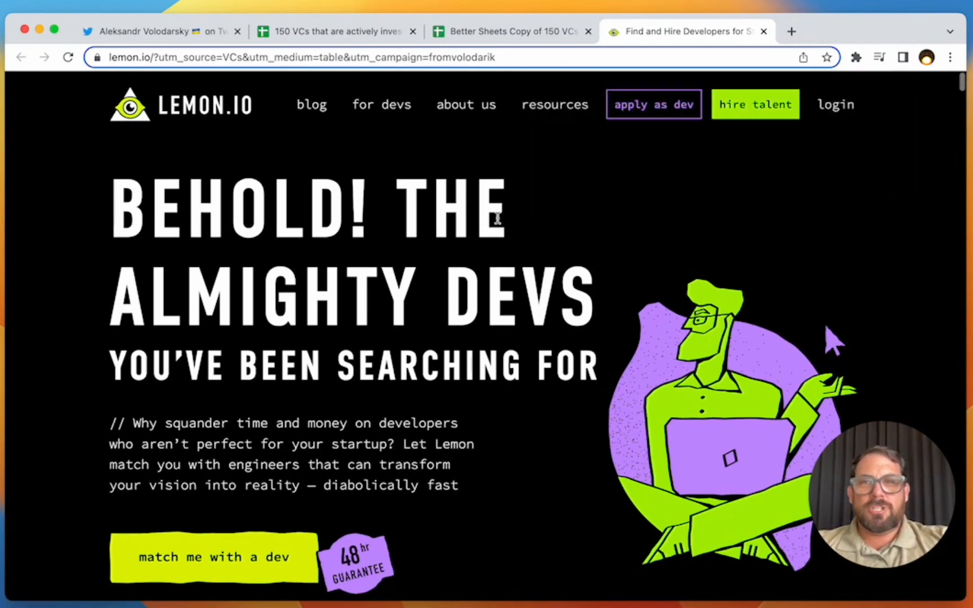
Step: Open the HTML Colors from Image page at html-color-codes.info/colors-from-image in a new browser tab
{"action": "key", "text": "super+t"}
{"action": "type", "text": "html"}
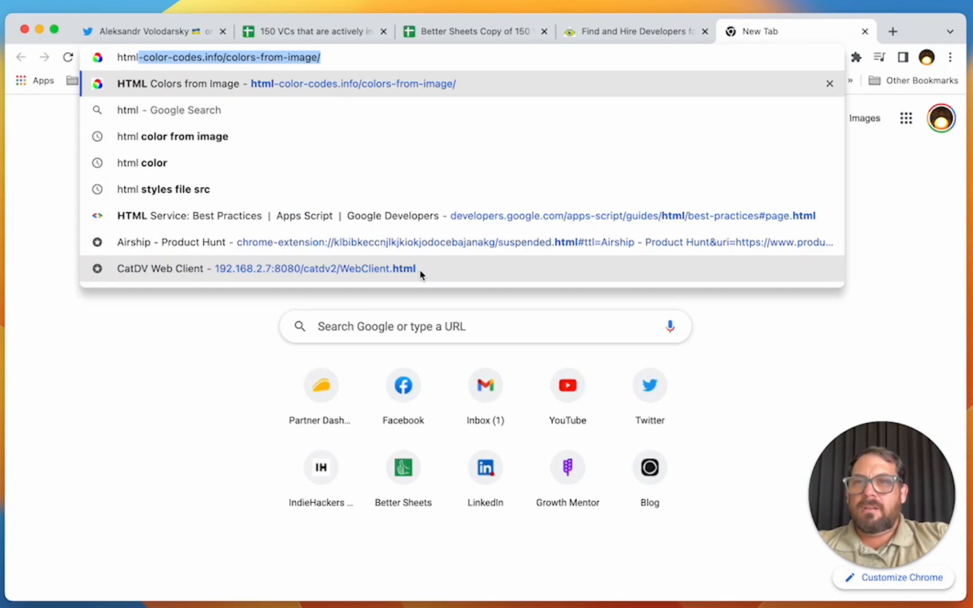
{"action": "key", "text": "Return"}
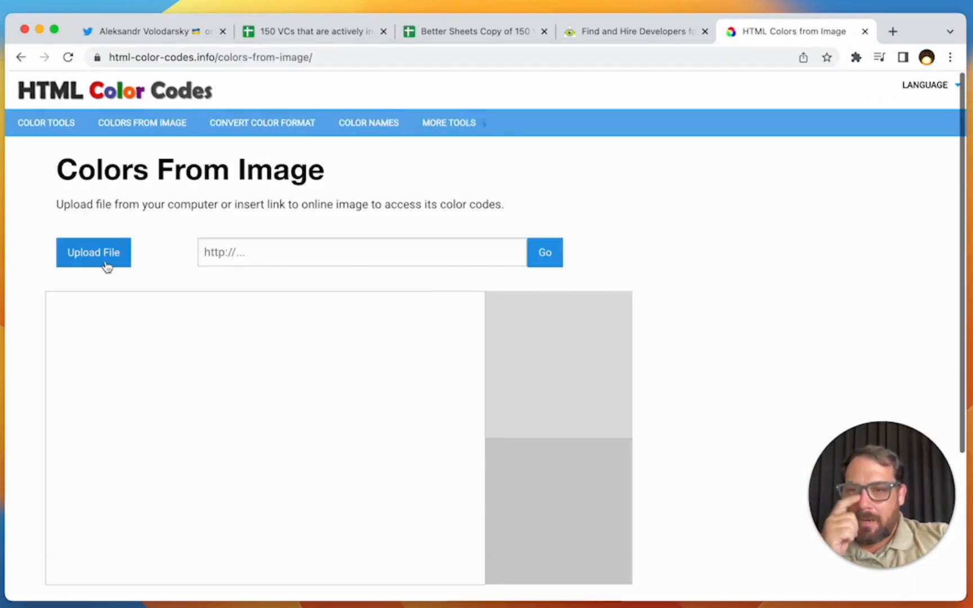
Step: Upload "Screenshot 2023-02-18 at 11.56.16 AM" from the SCREENSHOTS folder to the Colors From Image page
{"action": "left_click", "coordinate": [103, 256]}
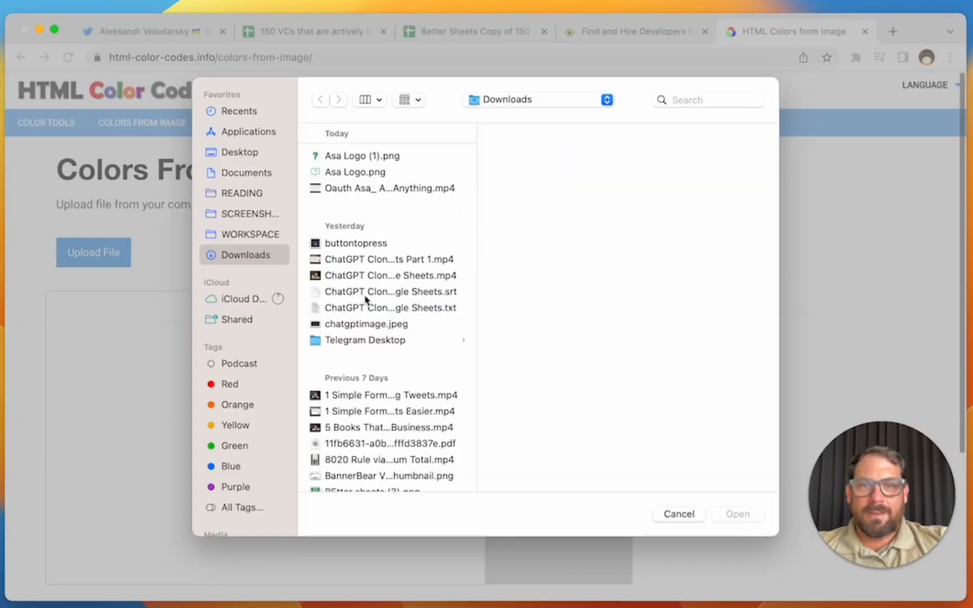
{"action": "left_click", "coordinate": [258, 232]}
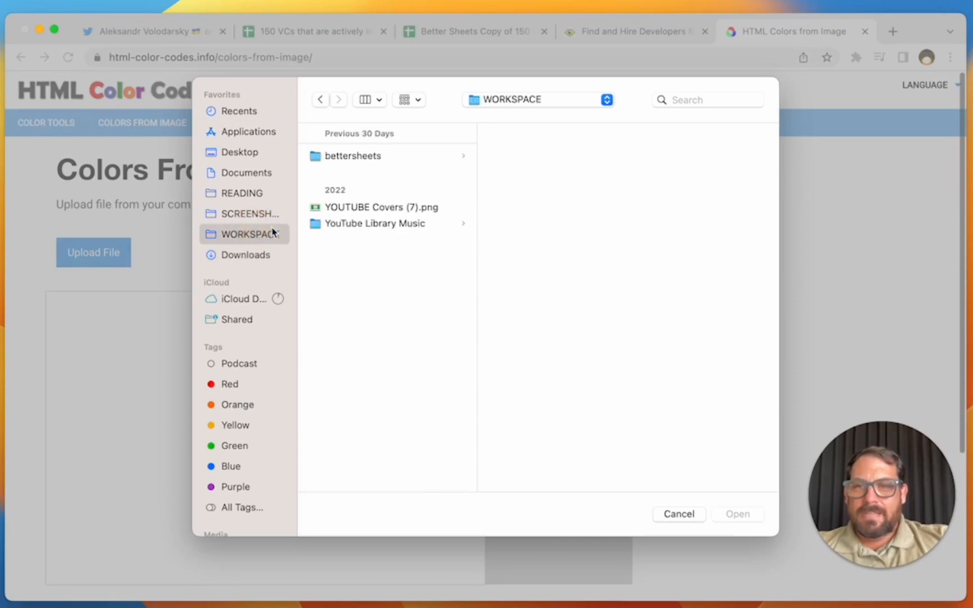
{"action": "left_click", "coordinate": [260, 217]}
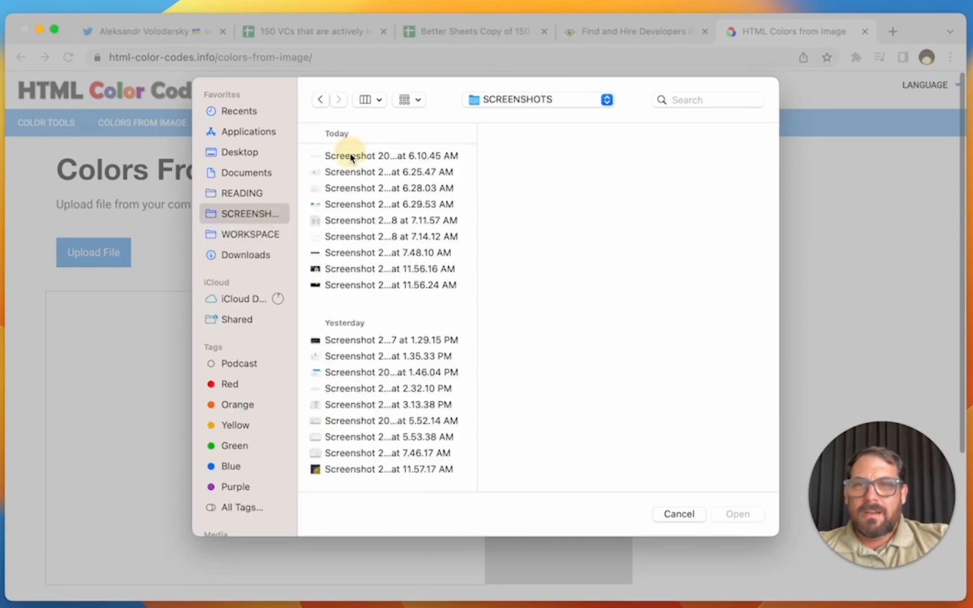
{"action": "key", "text": "Down"}
{"action": "key", "text": "Down"}
{"action": "key", "text": "Down"}
{"action": "key", "text": "Down"}
{"action": "key", "text": "Down"}
{"action": "key", "text": "Down"}
{"action": "key", "text": "Down"}
{"action": "key", "text": "Down"}
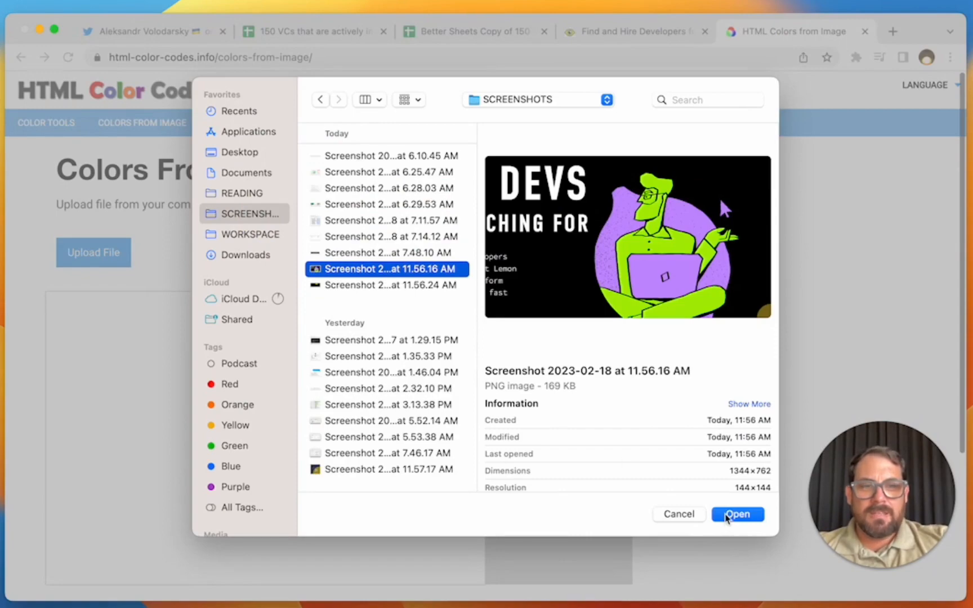
{"action": "left_click", "coordinate": [738, 514]}
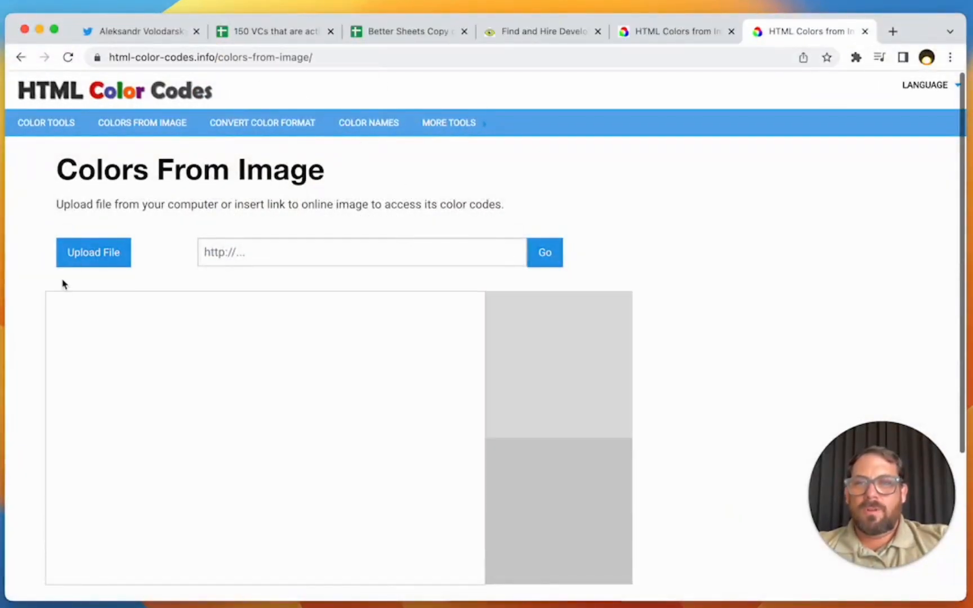
Step: Upload "Screenshot 2023-02-18 at 11.56.24 AM" to the second Colors From Image page
{"action": "left_click", "coordinate": [90, 252]}
{"action": "left_click", "coordinate": [356, 283]}
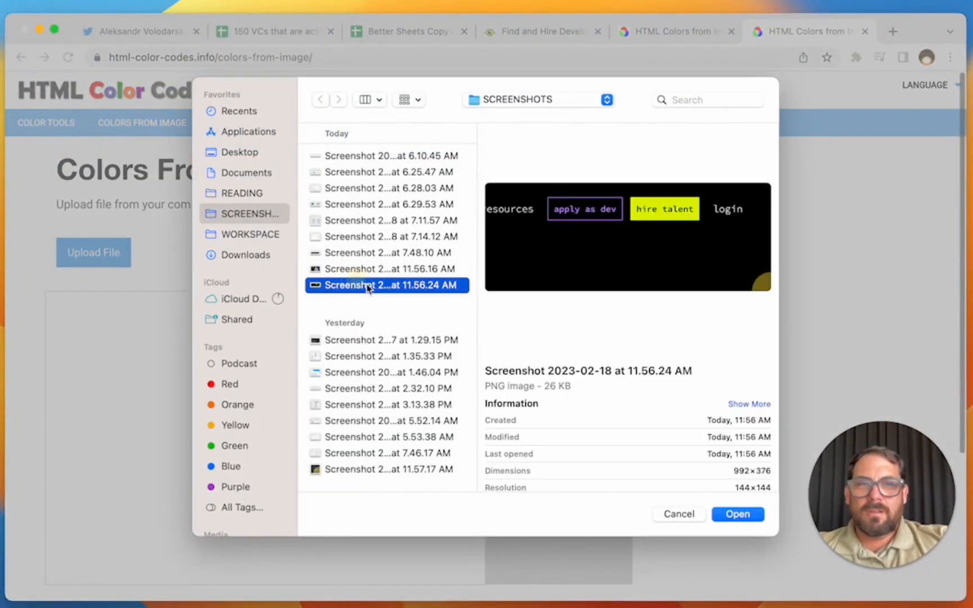
{"action": "left_click", "coordinate": [734, 514]}
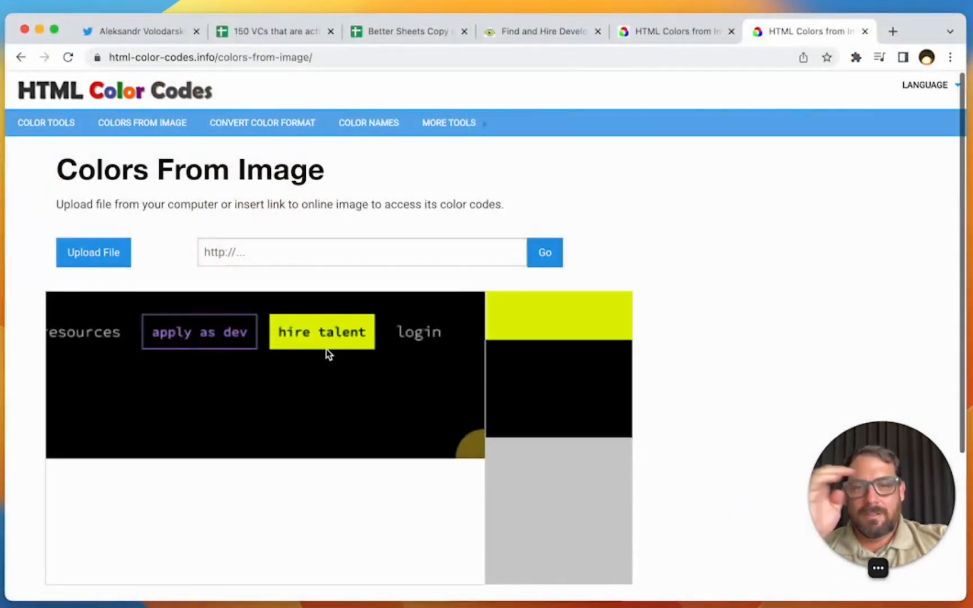
Step: Sample the color codes of the yellow hire talent button and the purple apply as dev outline
{"action": "left_click", "coordinate": [305, 330]}
{"action": "scroll", "coordinate": [730, 413], "scroll_direction": "down", "scroll_amount": 3}
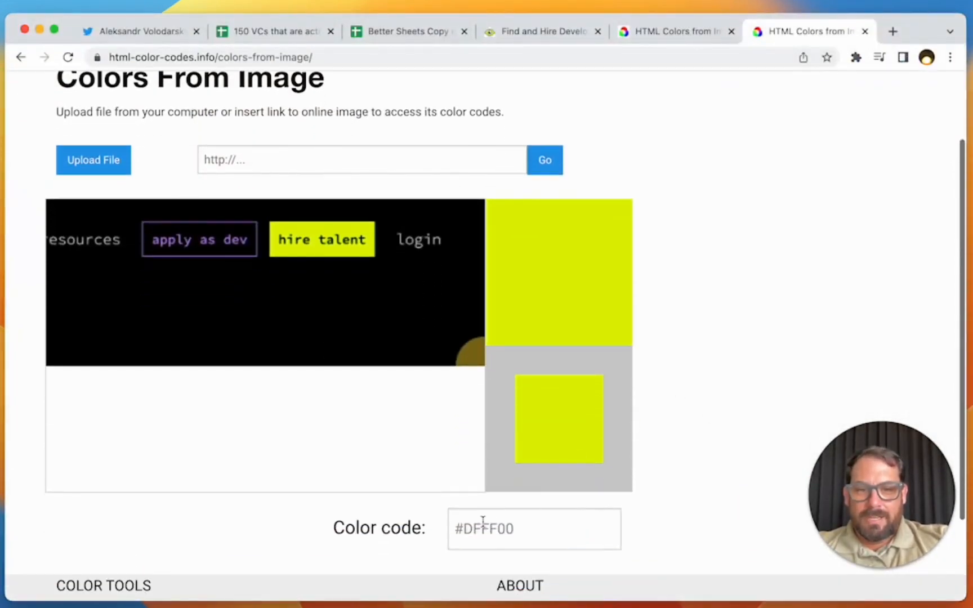
{"action": "left_click", "coordinate": [207, 259]}
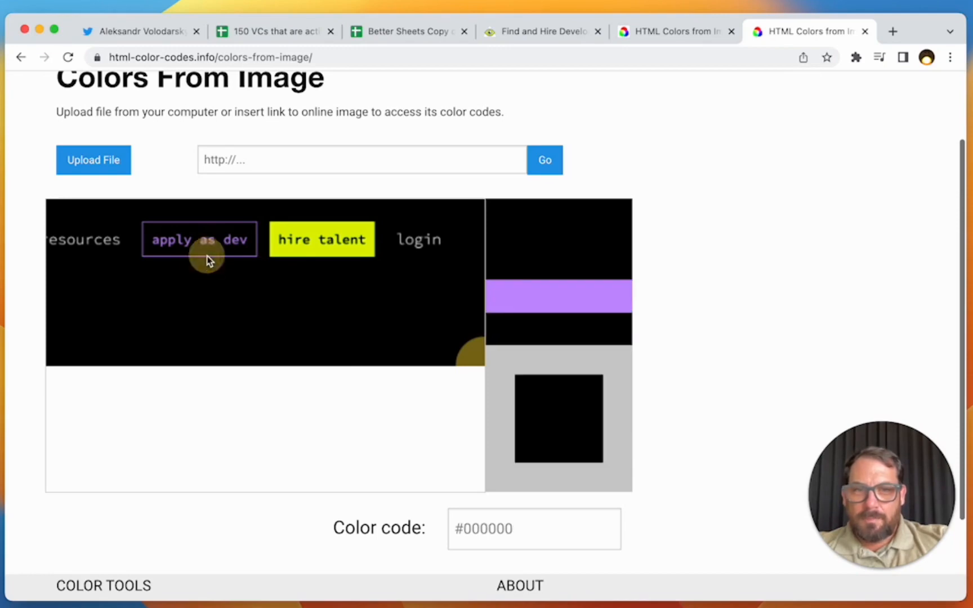
{"action": "left_click", "coordinate": [561, 283]}
{"action": "left_click", "coordinate": [559, 297]}
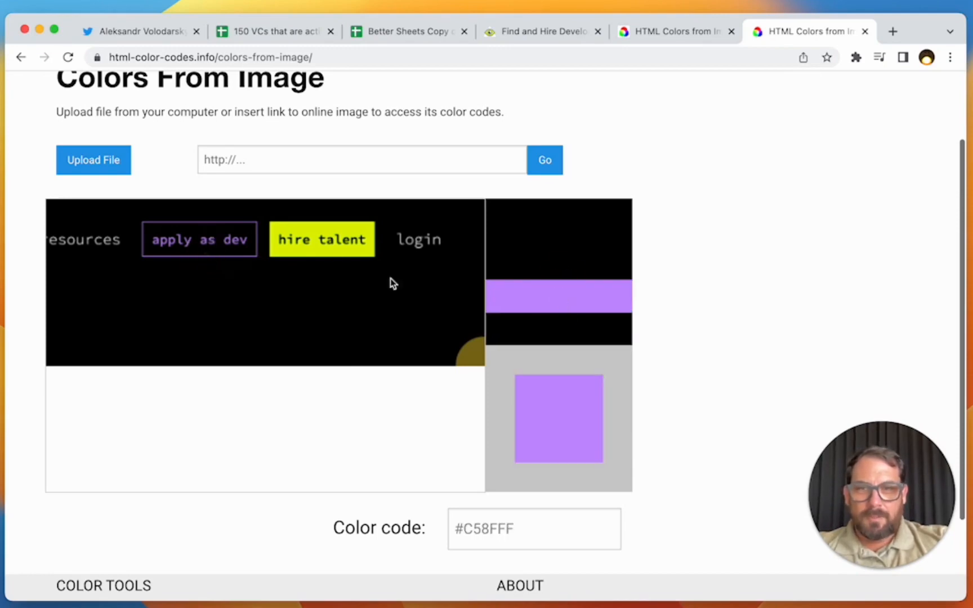
{"action": "left_click", "coordinate": [293, 232]}
{"action": "left_click", "coordinate": [303, 232]}
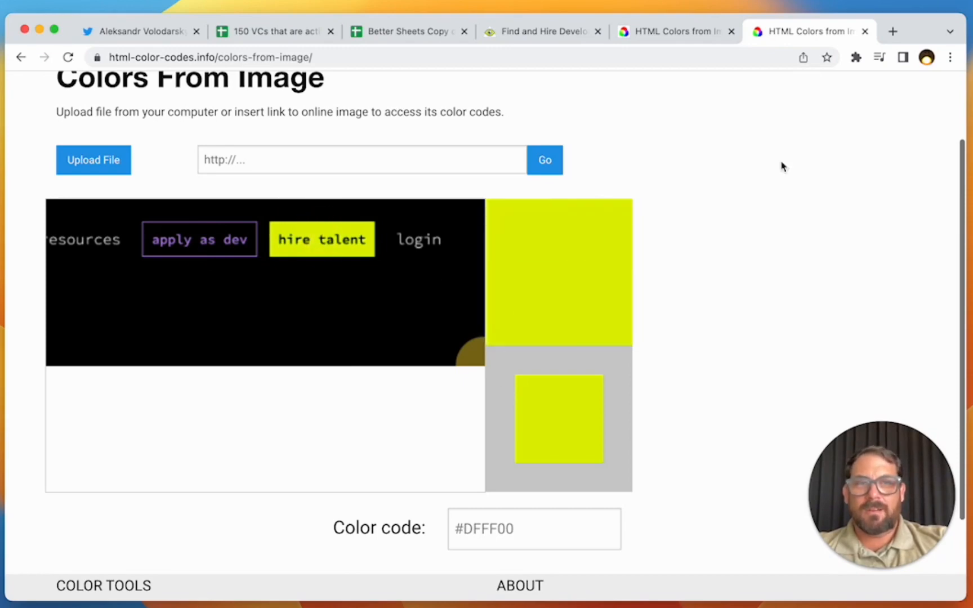
Step: Sample the color codes of the green figure and the purple shape in the uploaded hero illustration screenshot
{"action": "left_click", "coordinate": [664, 32]}
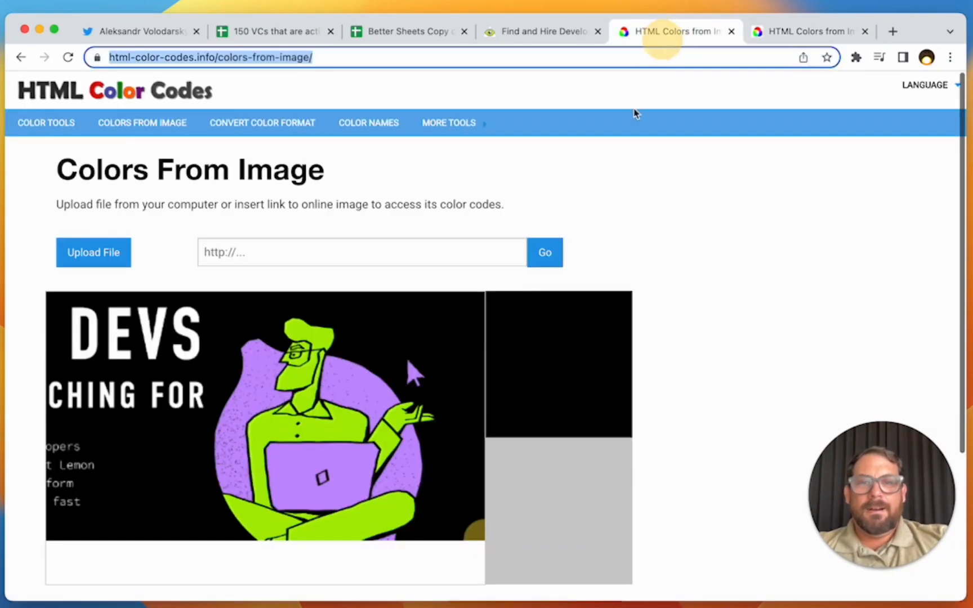
{"action": "left_click", "coordinate": [274, 432]}
{"action": "scroll", "coordinate": [447, 333], "scroll_direction": "down", "scroll_amount": 3}
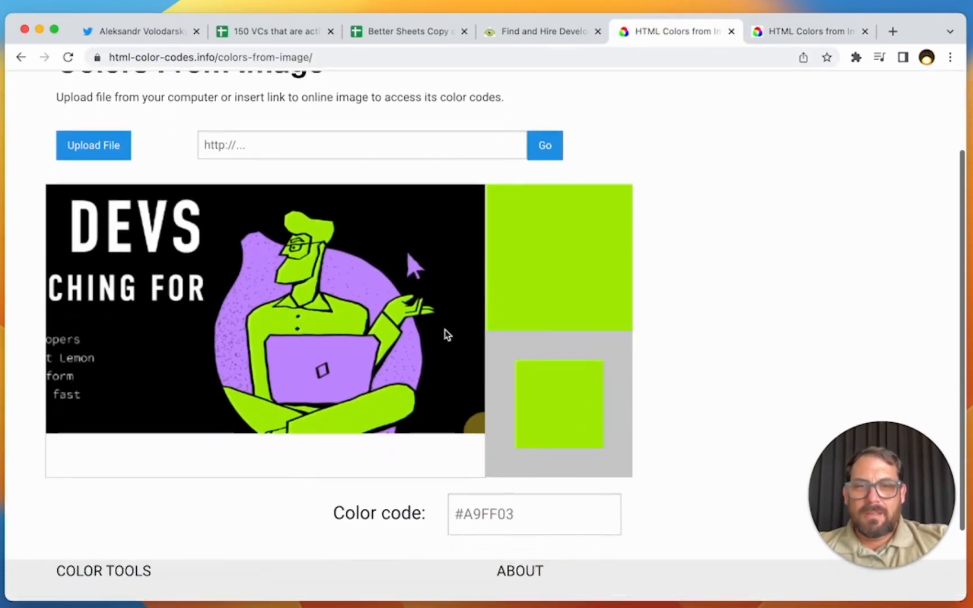
{"action": "left_click", "coordinate": [251, 288]}
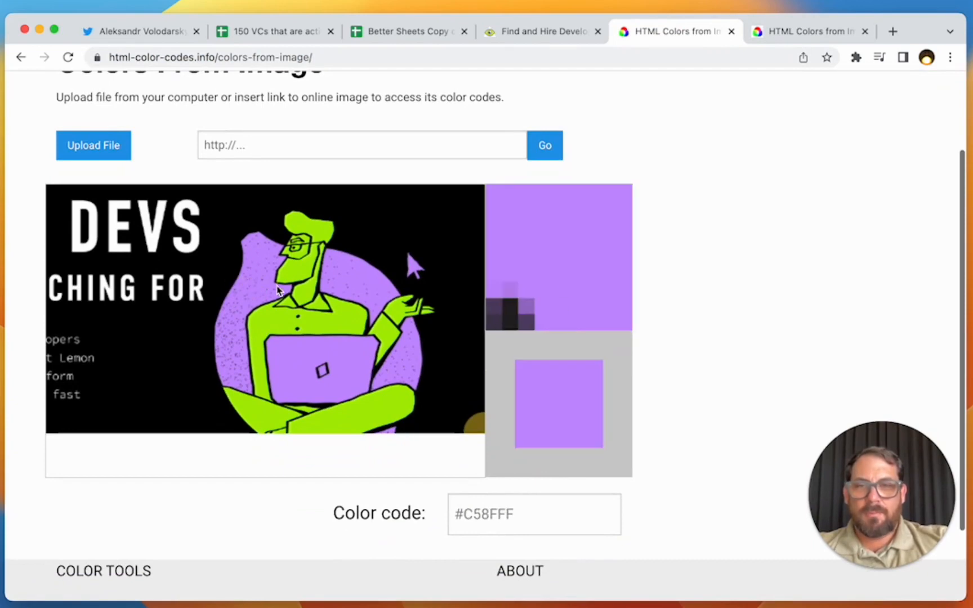
{"action": "left_click", "coordinate": [368, 280]}
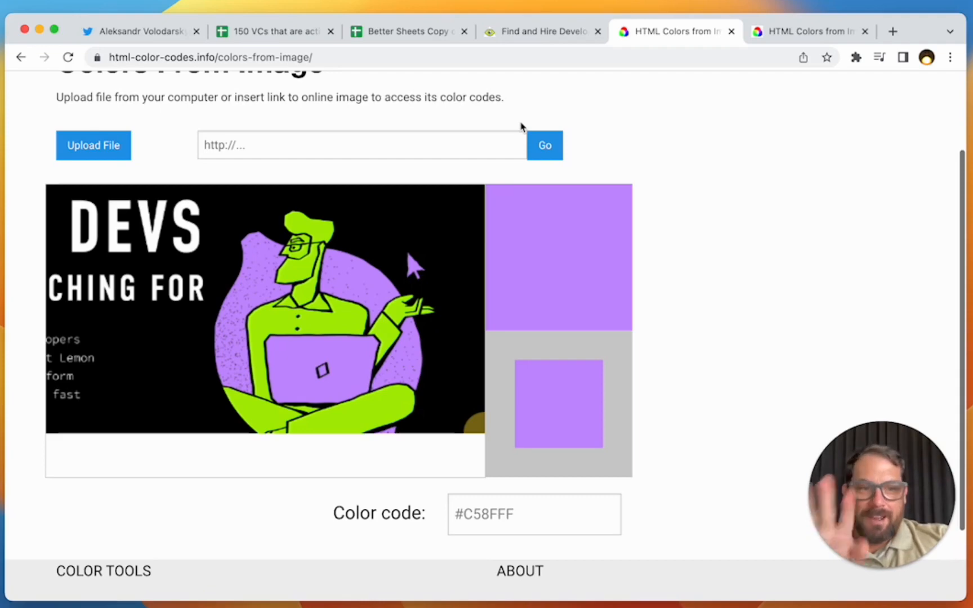
Step: Check the spreadsheet copy, sample the hero screenshot's black background color, and return to the Lemon.io home page
{"action": "left_click", "coordinate": [388, 32]}
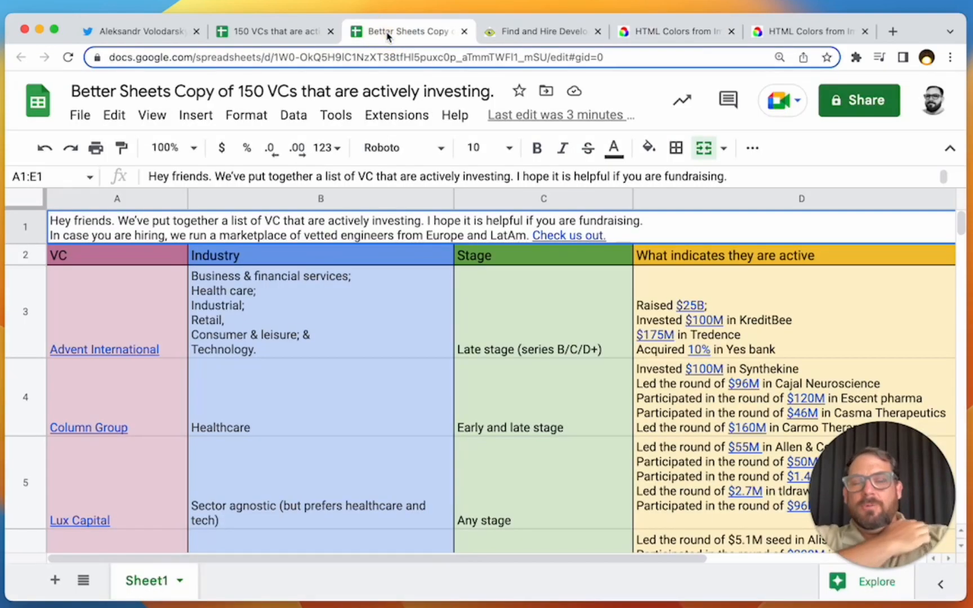
{"action": "left_click", "coordinate": [683, 35]}
{"action": "left_click", "coordinate": [435, 208]}
{"action": "left_click", "coordinate": [433, 230]}
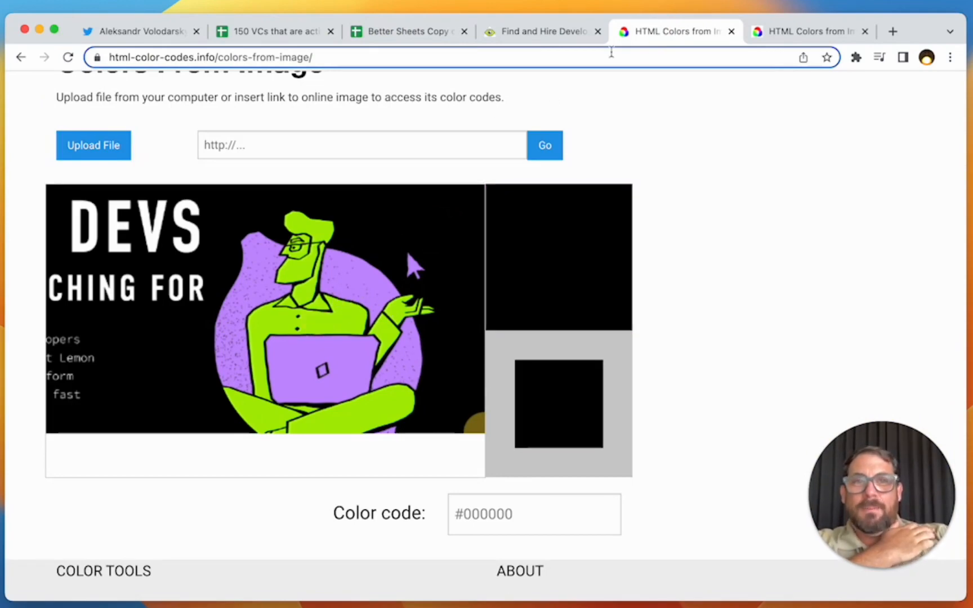
{"action": "left_click", "coordinate": [520, 31]}
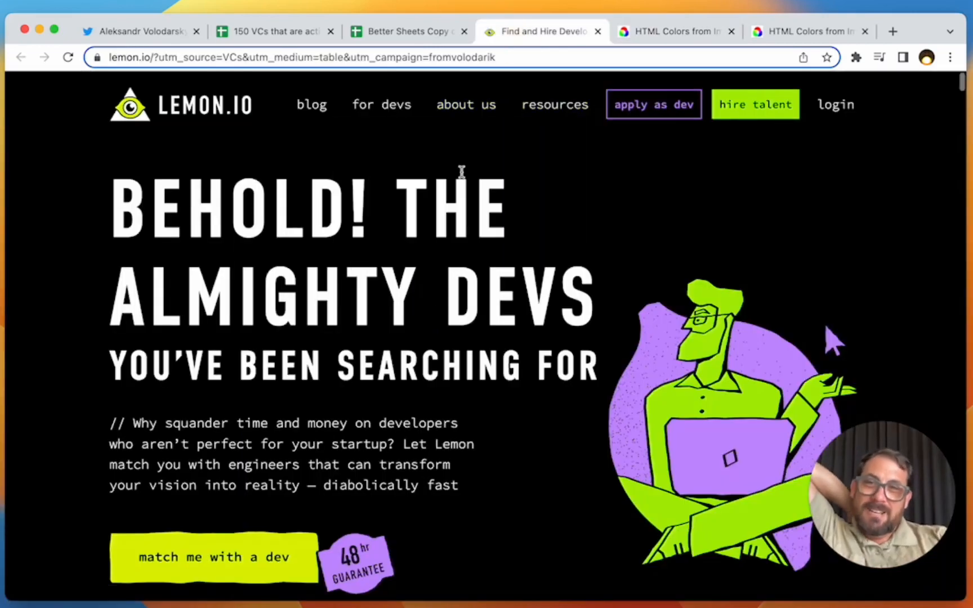
Step: Examine the header and body cell colors across the columns of the Better Sheets copy
{"action": "left_click", "coordinate": [402, 31]}
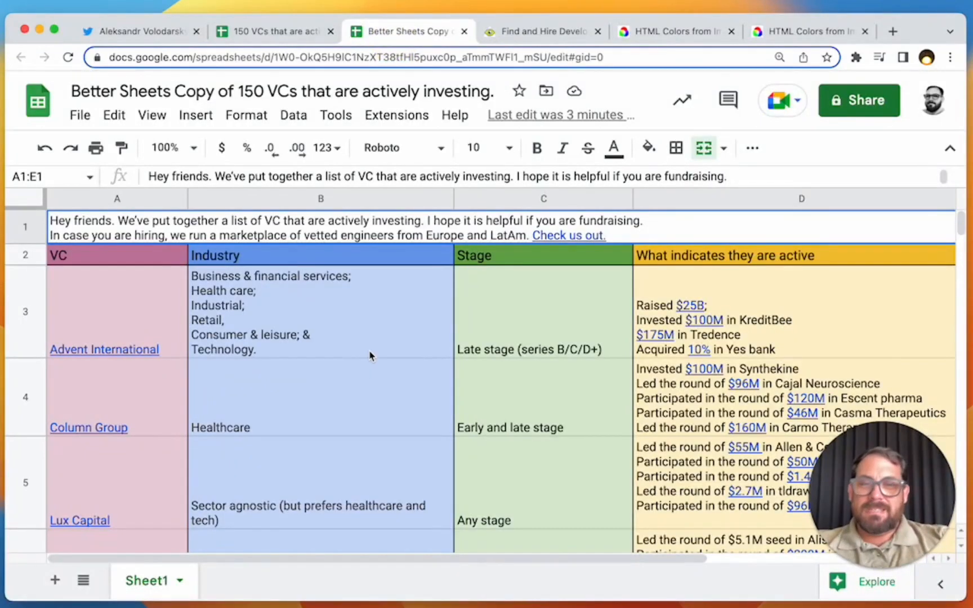
{"action": "left_click", "coordinate": [112, 279]}
{"action": "left_click", "coordinate": [679, 260]}
{"action": "left_click", "coordinate": [408, 256], "text": "shift"}
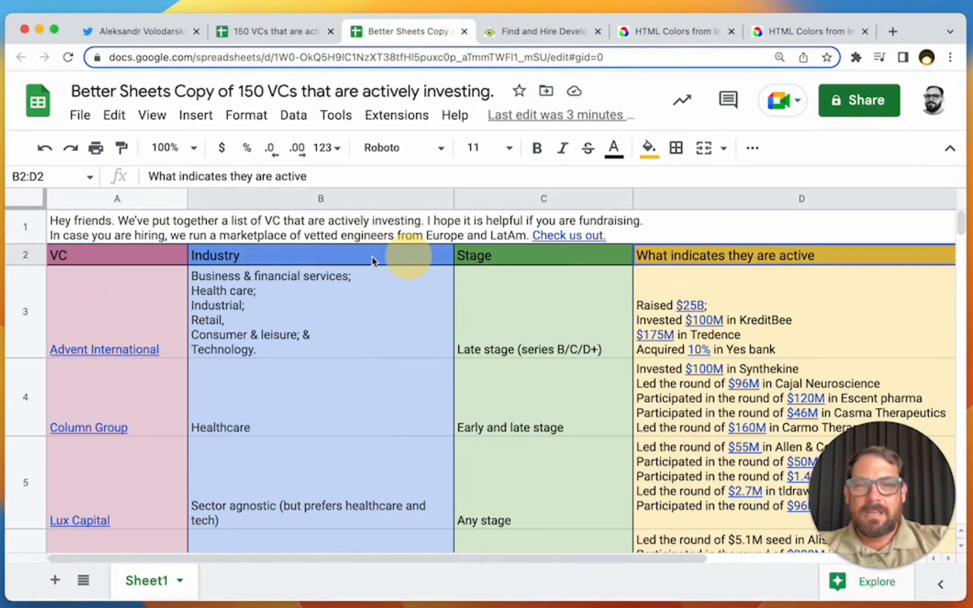
{"action": "left_click", "coordinate": [107, 279], "text": "shift"}
{"action": "left_click", "coordinate": [113, 261]}
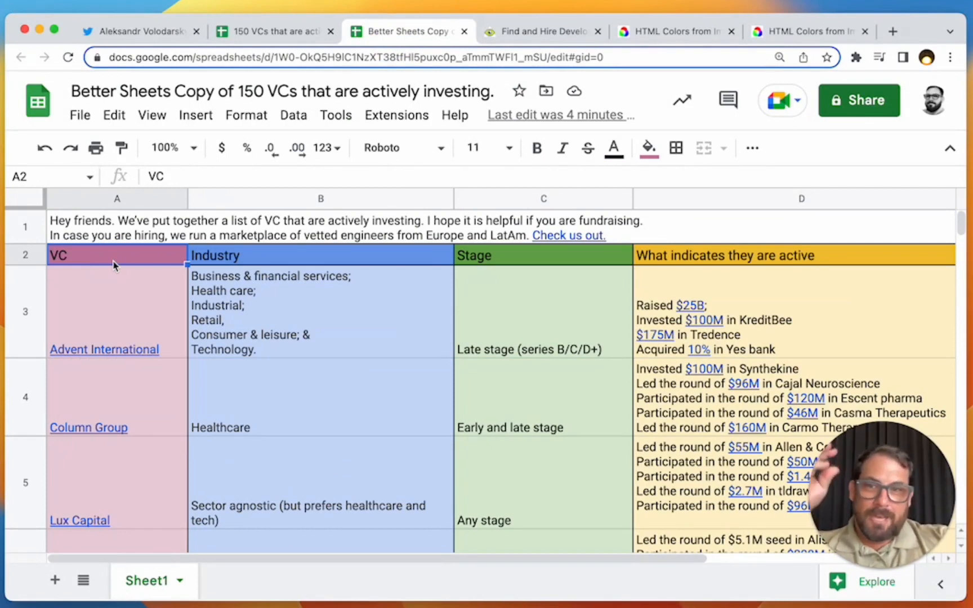
{"action": "left_click_drag", "start_coordinate": [93, 296], "coordinate": [358, 420]}
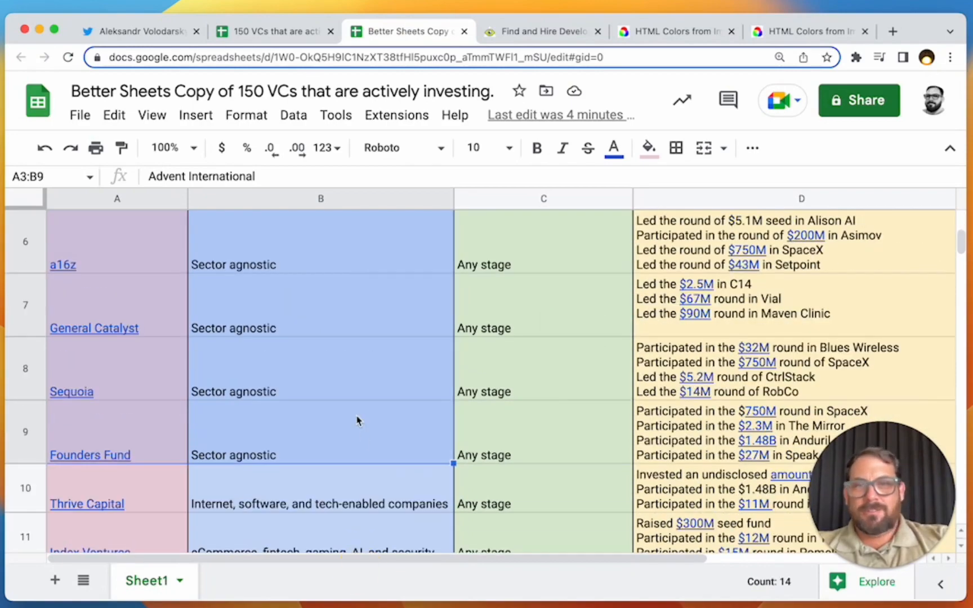
{"action": "left_click", "coordinate": [329, 287]}
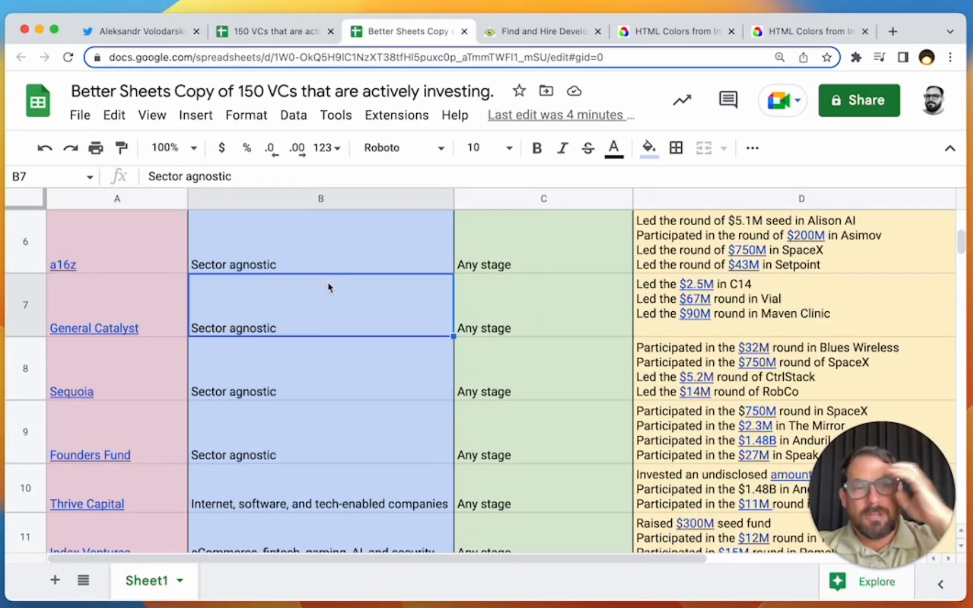
{"action": "scroll", "coordinate": [330, 287], "scroll_direction": "up", "scroll_amount": 10}
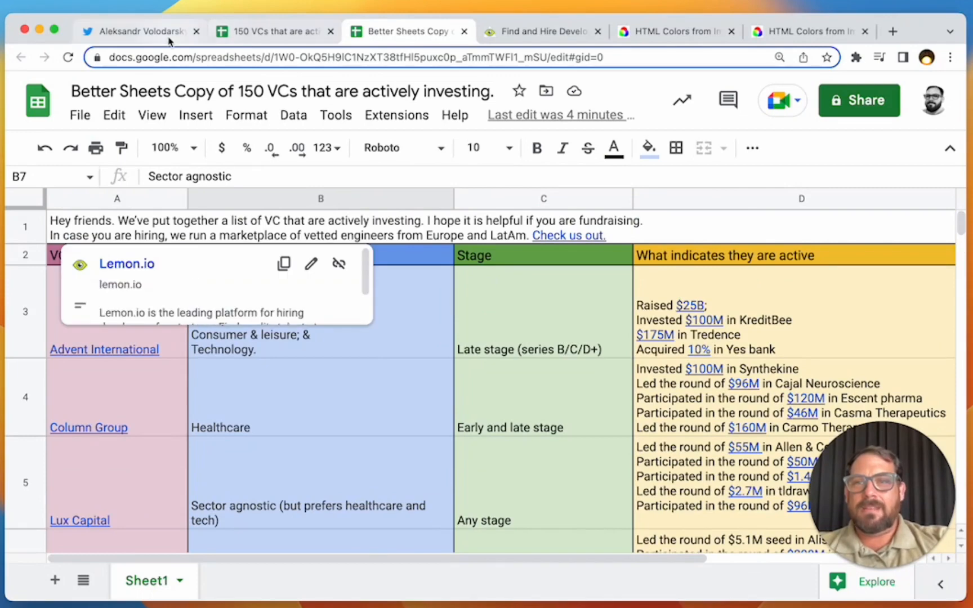
Step: Review the tweet thread that shares the list, and return to the VC header in the spreadsheet copy
{"action": "left_click", "coordinate": [163, 31]}
{"action": "scroll", "coordinate": [433, 380], "scroll_direction": "down", "scroll_amount": 2}
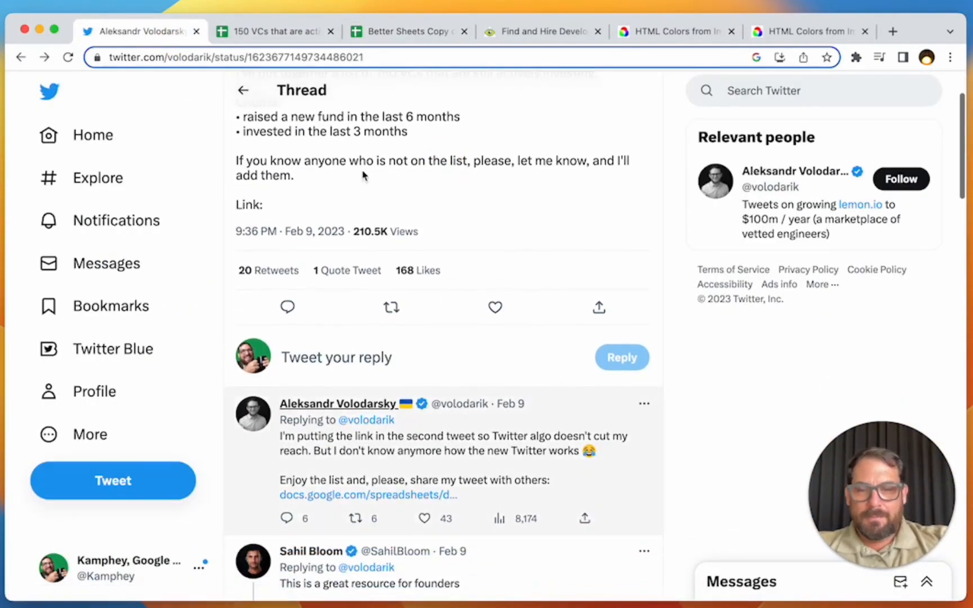
{"action": "left_click", "coordinate": [388, 31]}
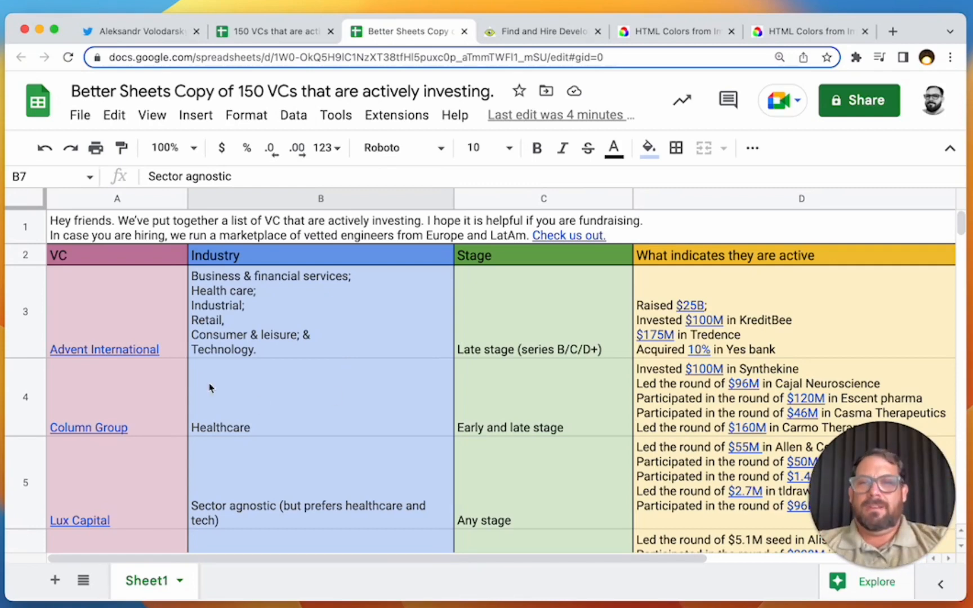
{"action": "mouse_move", "coordinate": [166, 290]}
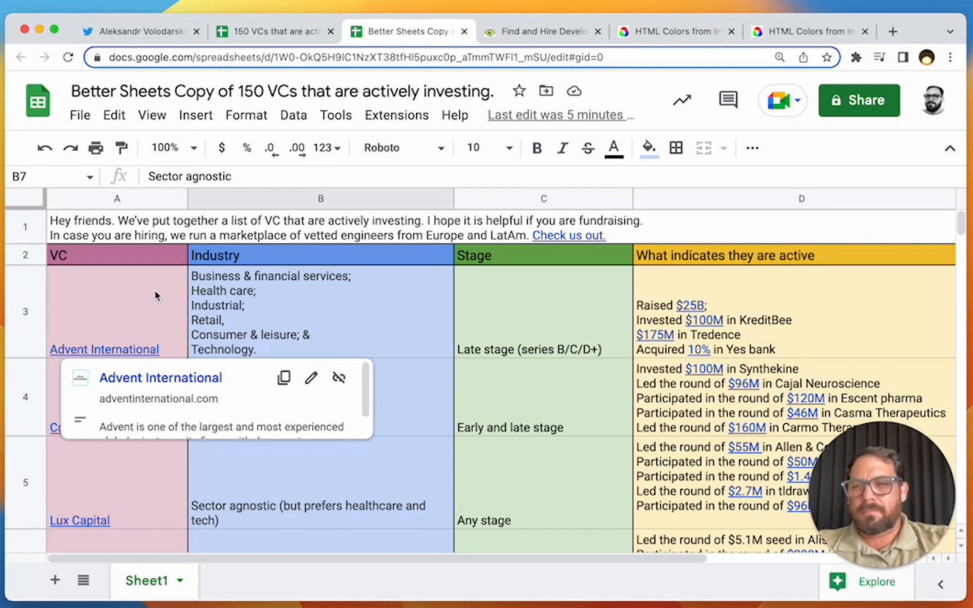
{"action": "left_click", "coordinate": [157, 296]}
{"action": "left_click", "coordinate": [103, 258]}
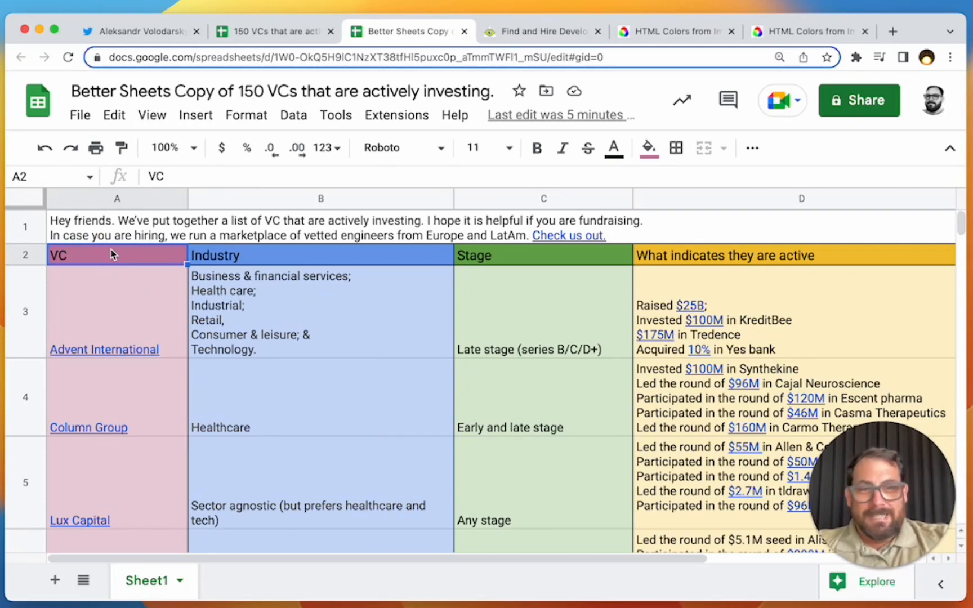
Step: Add a new sheet named START and copy the intro message from Sheet1's merged first row
{"action": "left_click", "coordinate": [126, 233]}
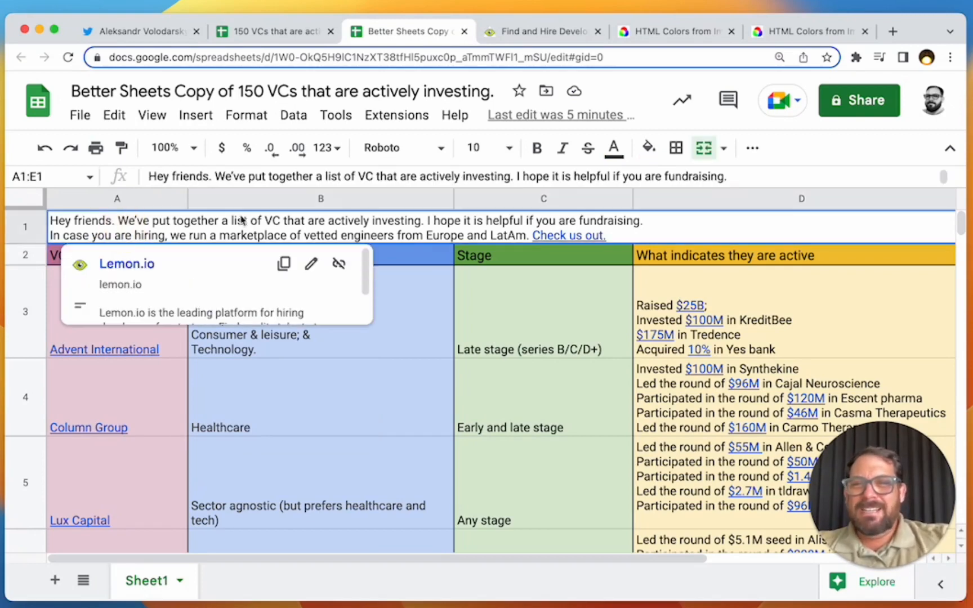
{"action": "left_click", "coordinate": [55, 579]}
{"action": "double_click", "coordinate": [236, 580]}
{"action": "type", "text": "START"}
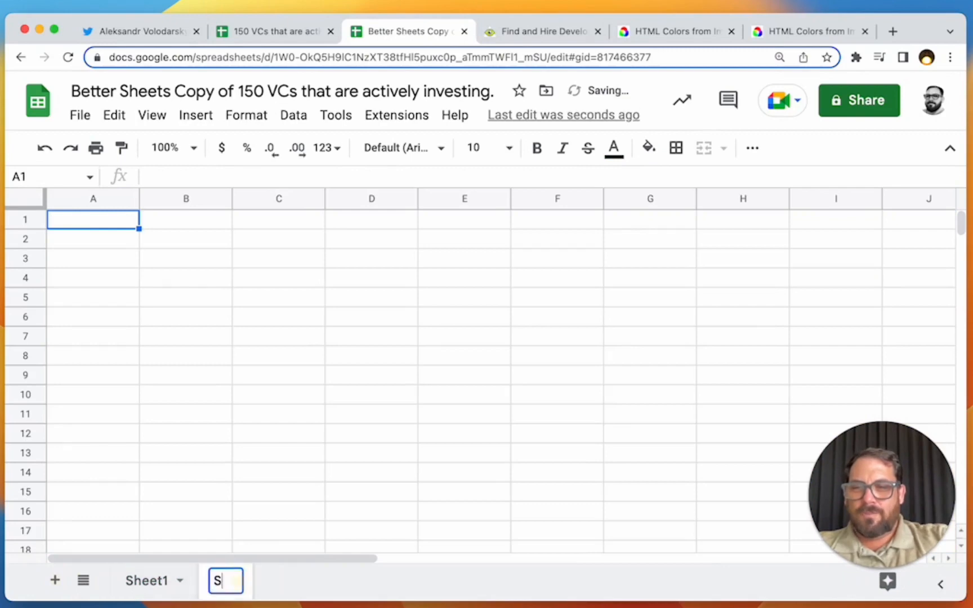
{"action": "key", "text": "Return"}
{"action": "left_click", "coordinate": [147, 582]}
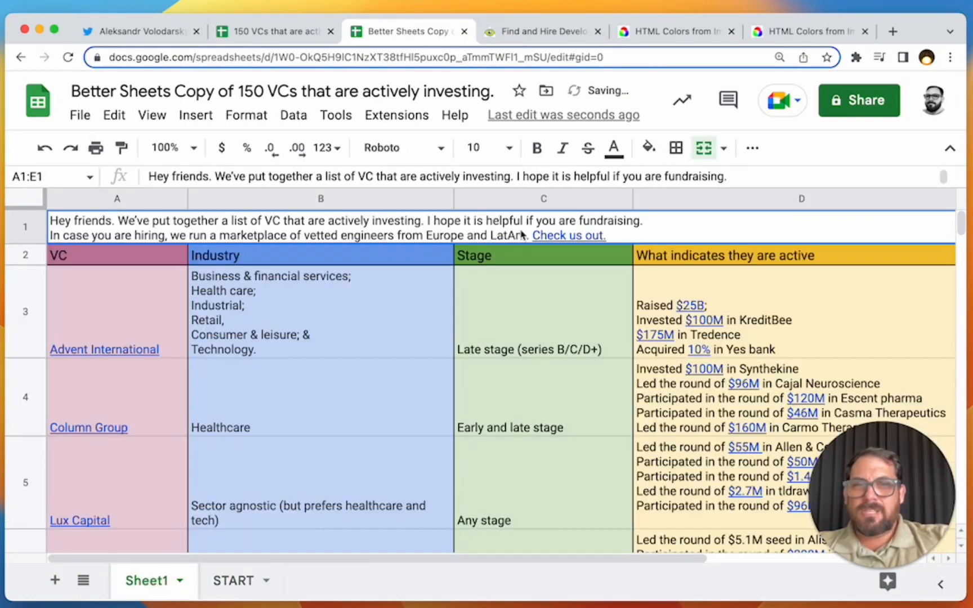
{"action": "mouse_move", "coordinate": [544, 225]}
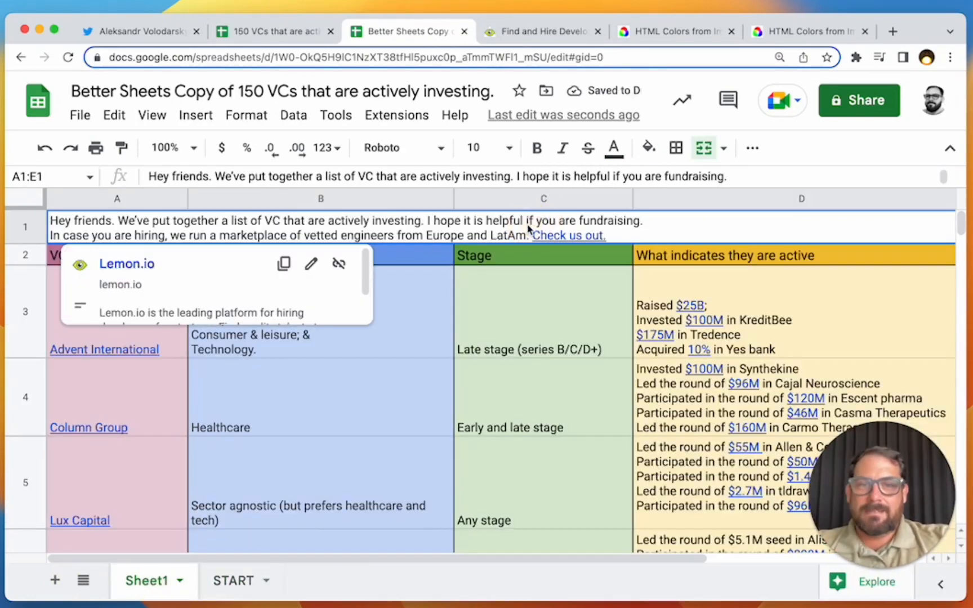
Step: Trim the START sheet to columns A to C and rows 1 to 5 by deleting everything beyond them
{"action": "left_click", "coordinate": [233, 581]}
{"action": "left_click", "coordinate": [367, 197]}
{"action": "key", "text": "super+shift+Right"}
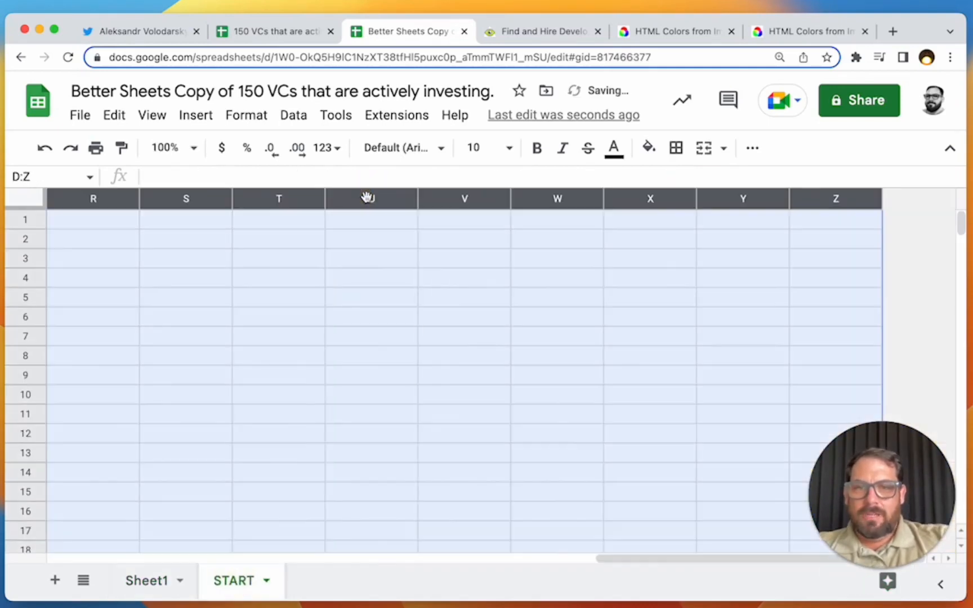
{"action": "right_click", "coordinate": [364, 197]}
{"action": "left_click", "coordinate": [443, 355]}
{"action": "left_click", "coordinate": [29, 316]}
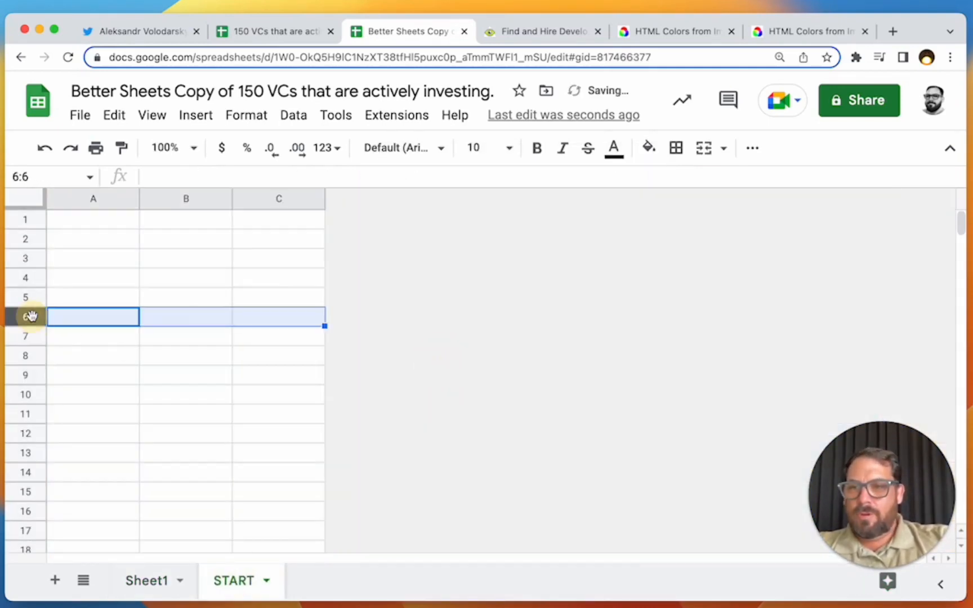
{"action": "key", "text": "super+shift+Down"}
{"action": "right_click", "coordinate": [30, 317]}
{"action": "left_click", "coordinate": [93, 372]}
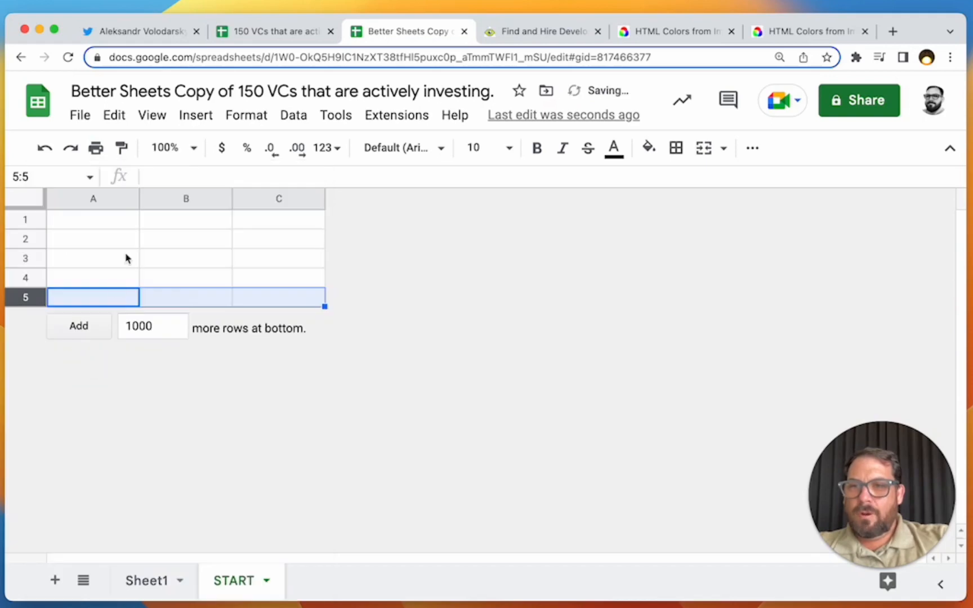
Step: Paste the copied intro message into the START sheet beginning at cell B2
{"action": "left_click", "coordinate": [151, 246]}
{"action": "left_click", "coordinate": [124, 247]}
{"action": "key", "text": "super+v"}
{"action": "key", "text": "super+z"}
{"action": "left_click", "coordinate": [167, 239]}
{"action": "key", "text": "super+v"}
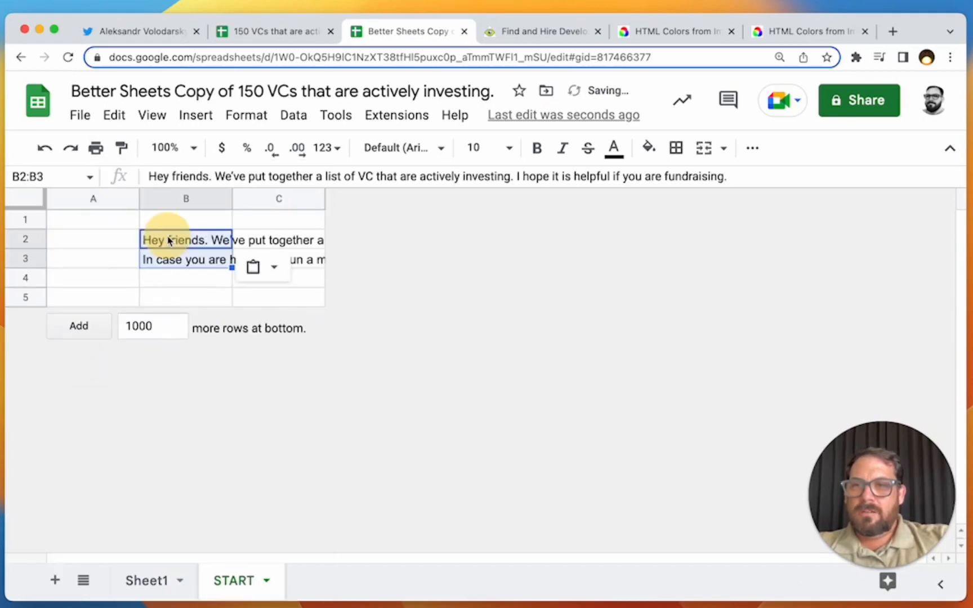
Step: Widen column B to hold most of each message line and wrap its text
{"action": "left_click_drag", "start_coordinate": [232, 198], "coordinate": [583, 251]}
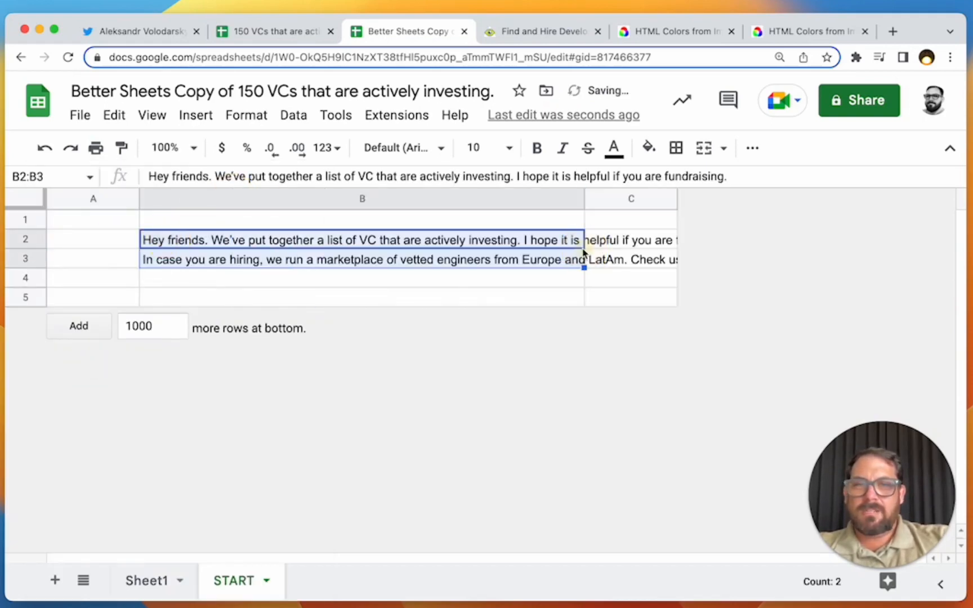
{"action": "left_click", "coordinate": [487, 207]}
{"action": "left_click", "coordinate": [648, 147]}
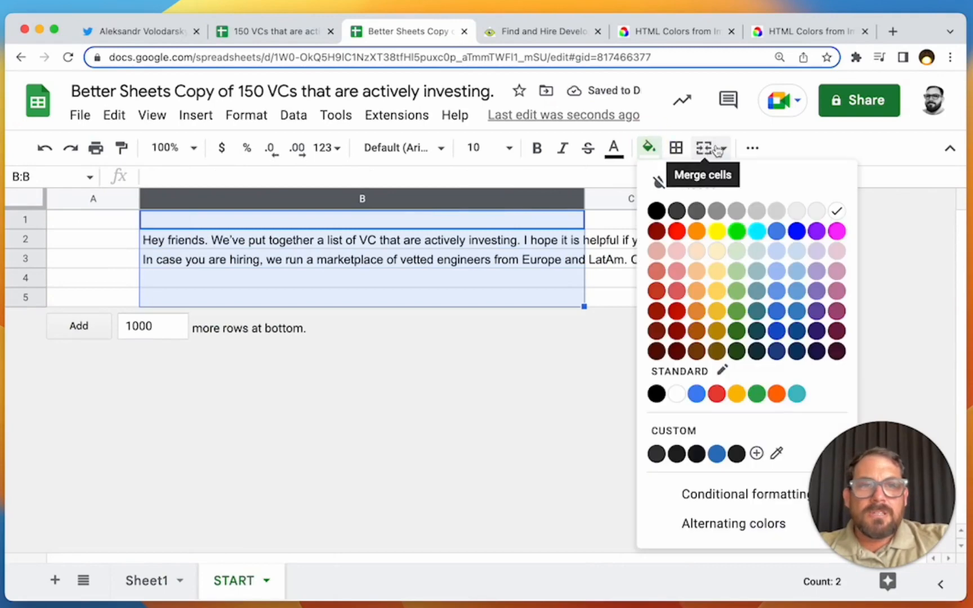
{"action": "left_click", "coordinate": [744, 149]}
{"action": "left_click", "coordinate": [551, 182]}
{"action": "left_click", "coordinate": [569, 211]}
{"action": "left_click", "coordinate": [516, 289]}
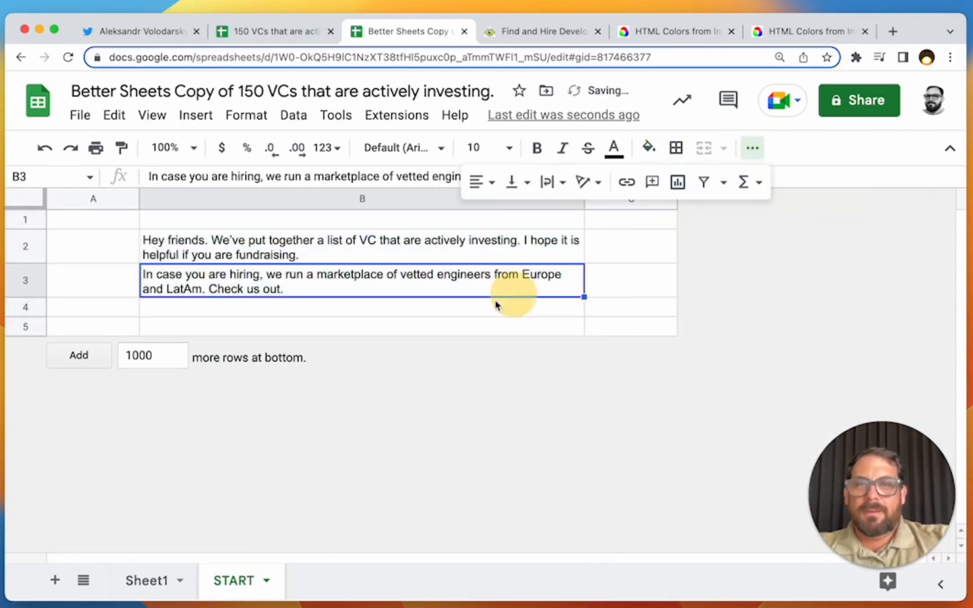
Step: Move the greeting "Hey friends." out of cell B2 into cell B1
{"action": "left_click", "coordinate": [268, 248]}
{"action": "double_click", "coordinate": [262, 242]}
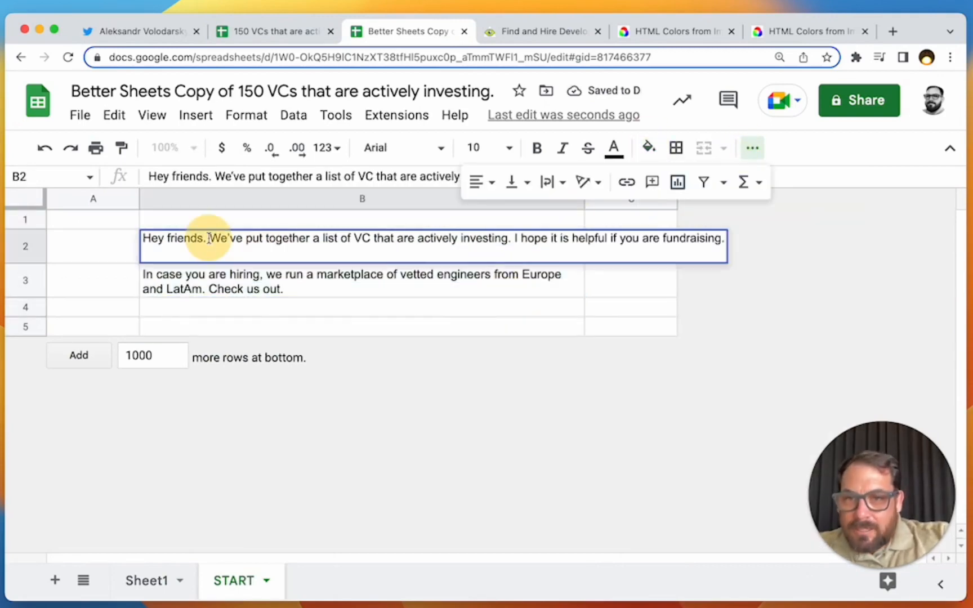
{"action": "key", "text": "Return"}
{"action": "double_click", "coordinate": [253, 247]}
{"action": "left_click_drag", "start_coordinate": [213, 240], "coordinate": [128, 250]}
{"action": "key", "text": "ctrl+c"}
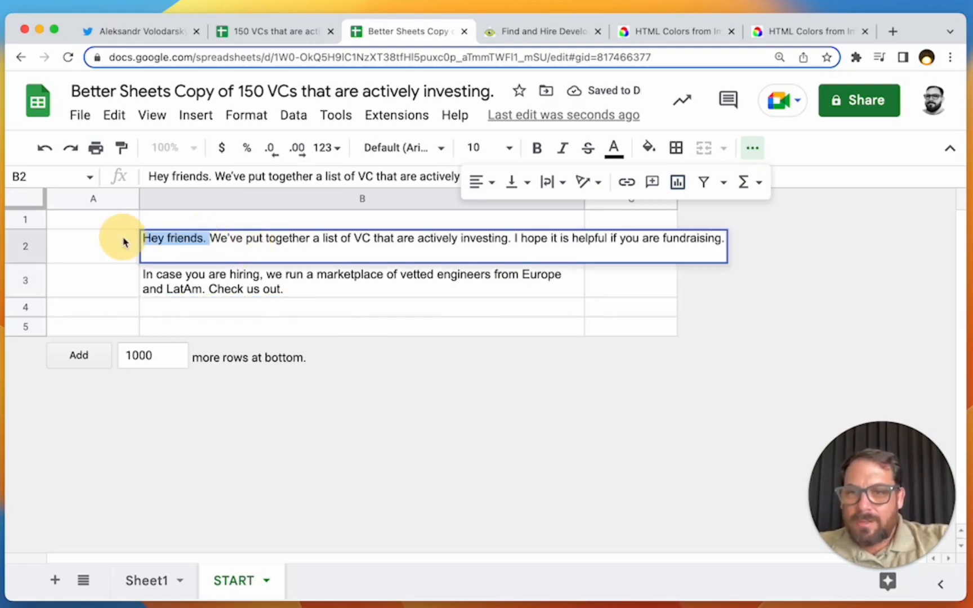
{"action": "key", "text": "BackSpace"}
{"action": "left_click", "coordinate": [218, 225]}
{"action": "key", "text": "ctrl+v"}
{"action": "left_click", "coordinate": [253, 246]}
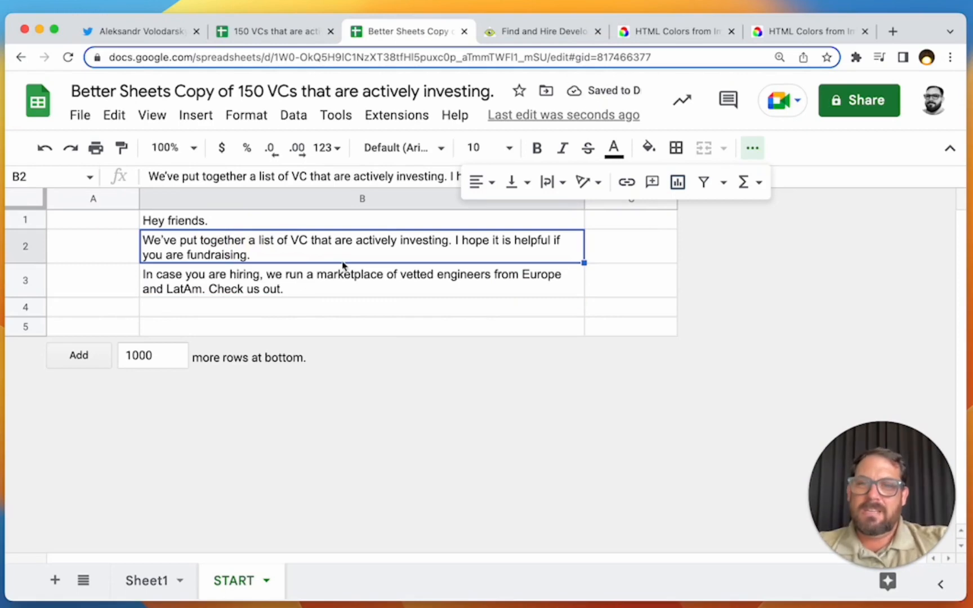
Step: Change "VC" to "VCs" in cell B2 and cut the sentence "I hope it is helpful if you are fundraising."
{"action": "double_click", "coordinate": [307, 250]}
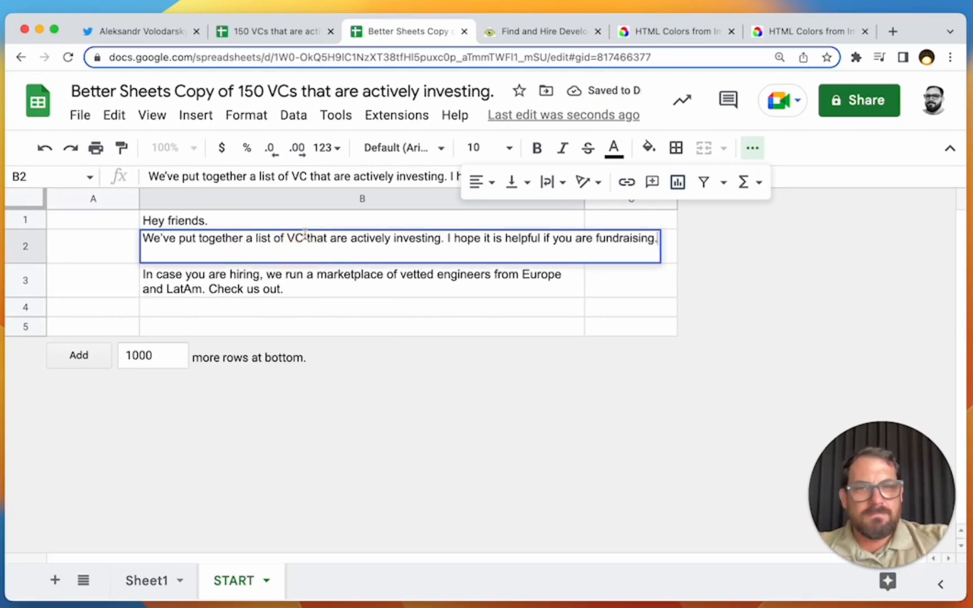
{"action": "left_click", "coordinate": [302, 236]}
{"action": "type", "text": "s"}
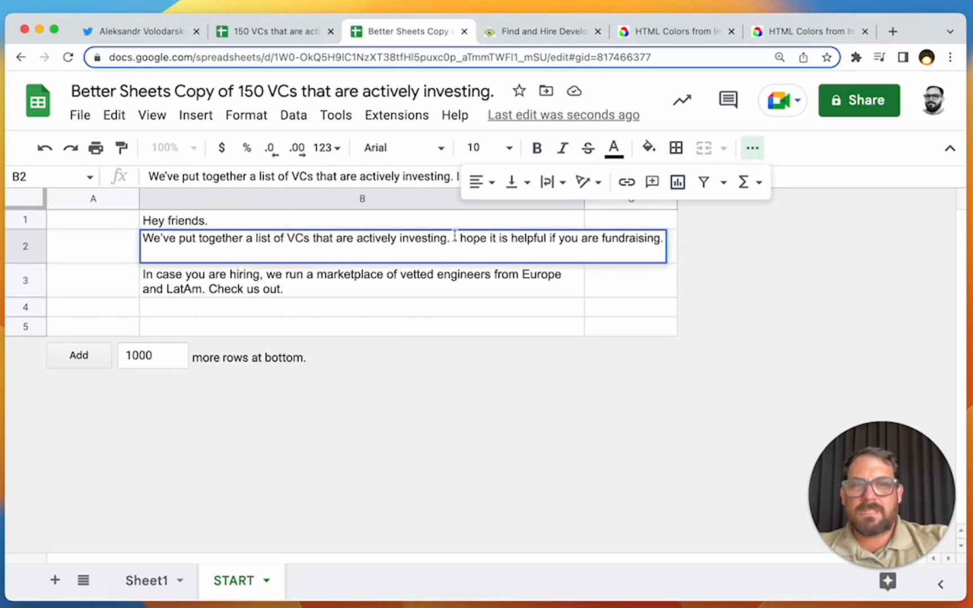
{"action": "left_click_drag", "start_coordinate": [455, 236], "coordinate": [774, 262]}
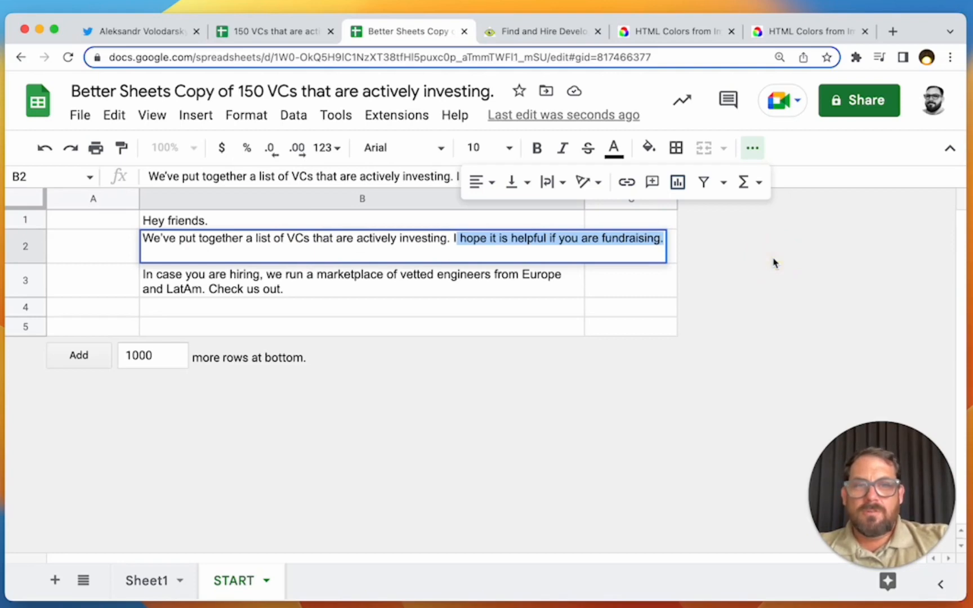
{"action": "key", "text": "BackSpace"}
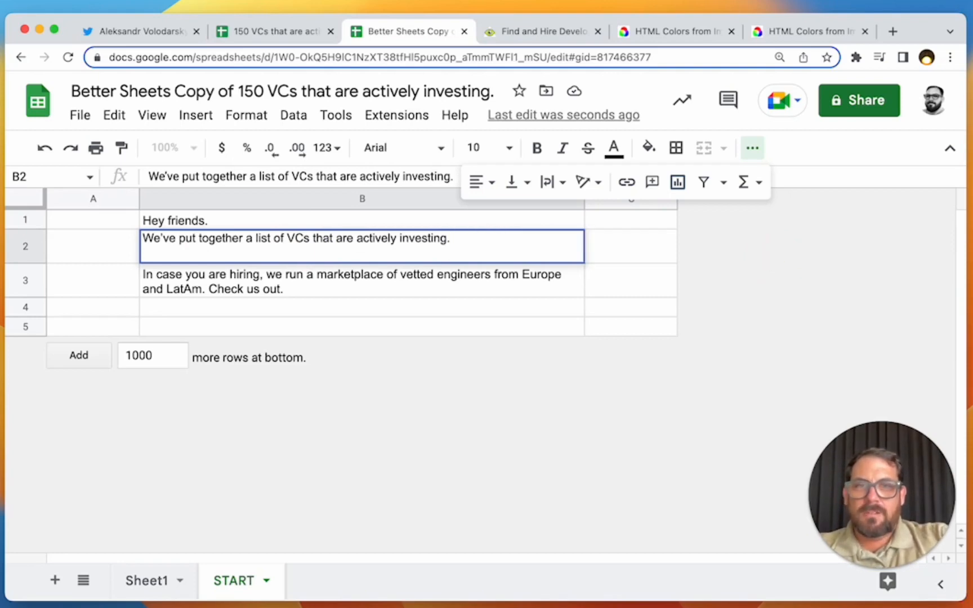
{"action": "key", "text": "Return"}
Step: Insert a row below and above the hiring message, and place "I hope it is helpful if you are fundraising." in B3
{"action": "right_click", "coordinate": [19, 262]}
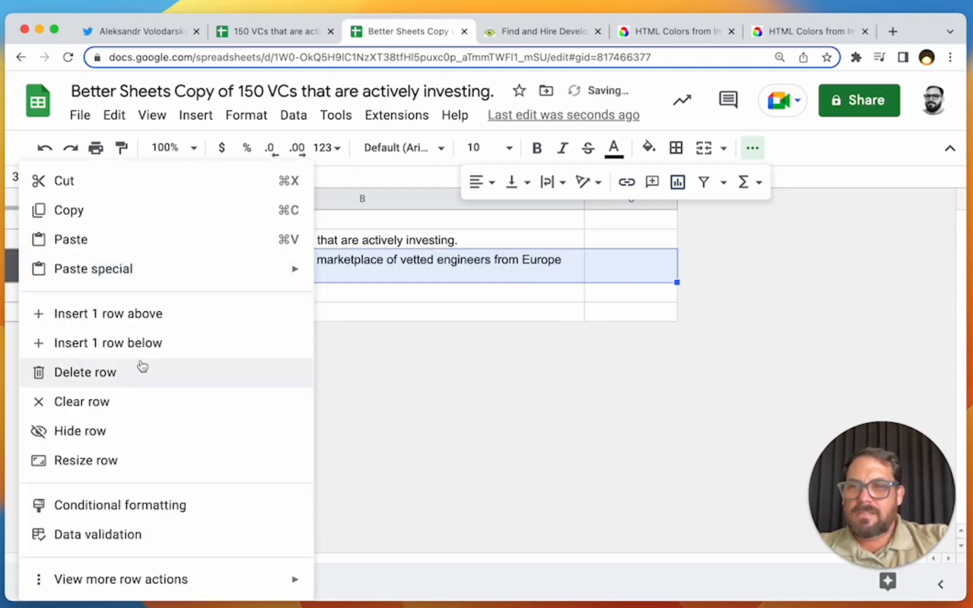
{"action": "left_click", "coordinate": [135, 342]}
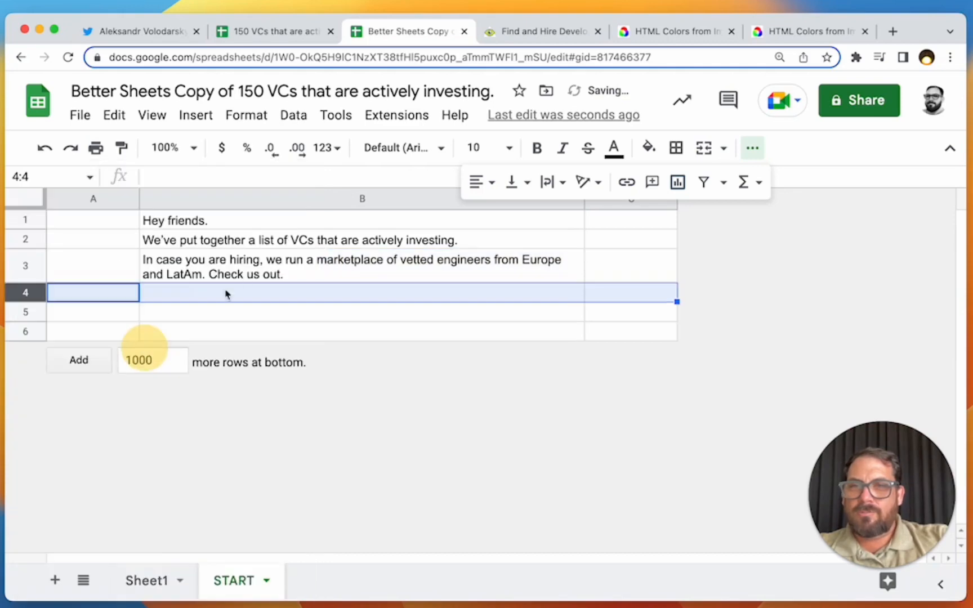
{"action": "right_click", "coordinate": [26, 270]}
{"action": "left_click", "coordinate": [101, 313]}
{"action": "left_click", "coordinate": [306, 263]}
{"action": "type", "text": "I hope it is helpful if you are fundraising."}
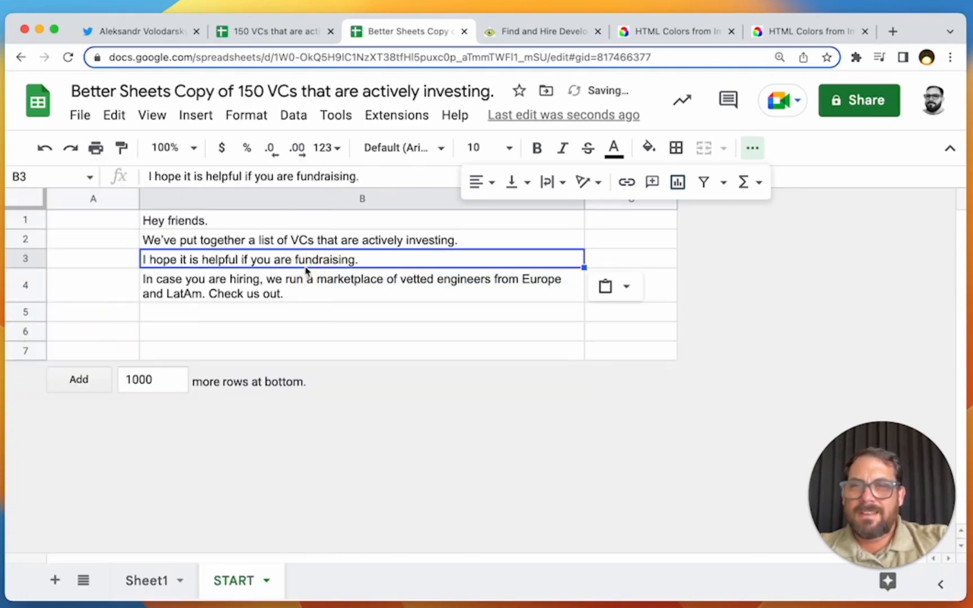
Step: Remove the sentence "Check us out." from the end of the hiring message in cell B4
{"action": "left_click", "coordinate": [277, 295]}
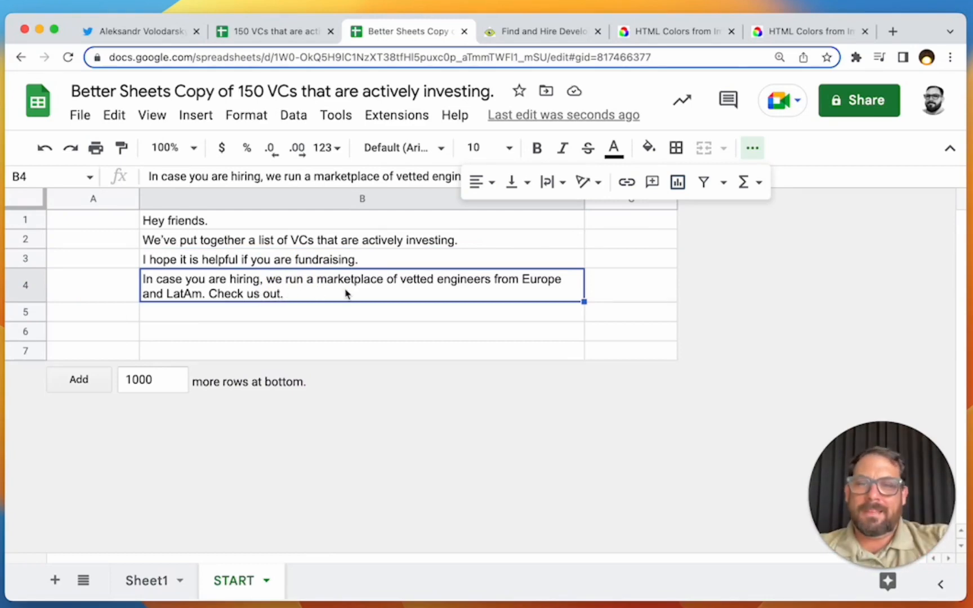
{"action": "left_click", "coordinate": [230, 313]}
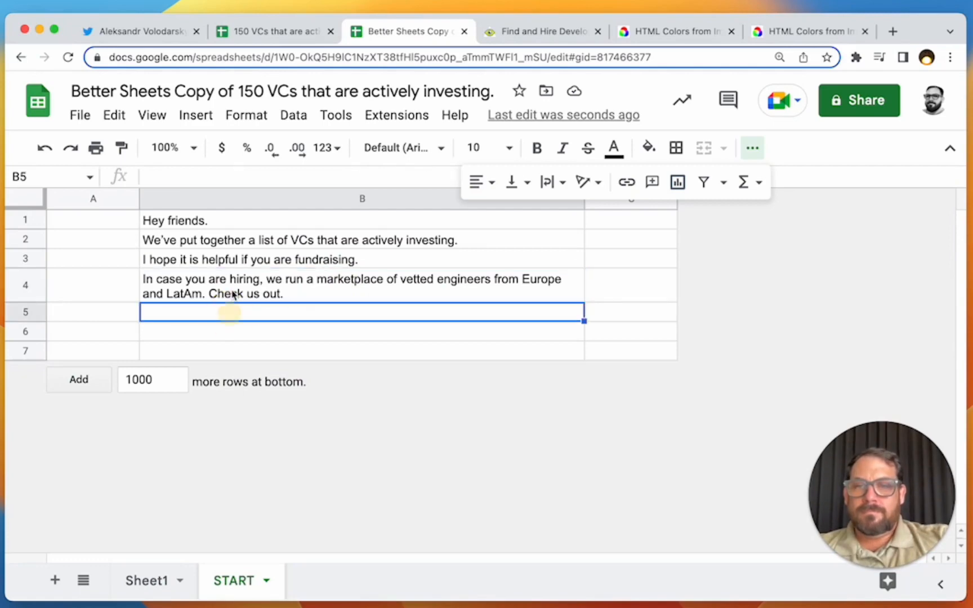
{"action": "left_click", "coordinate": [235, 289]}
{"action": "double_click", "coordinate": [253, 276]}
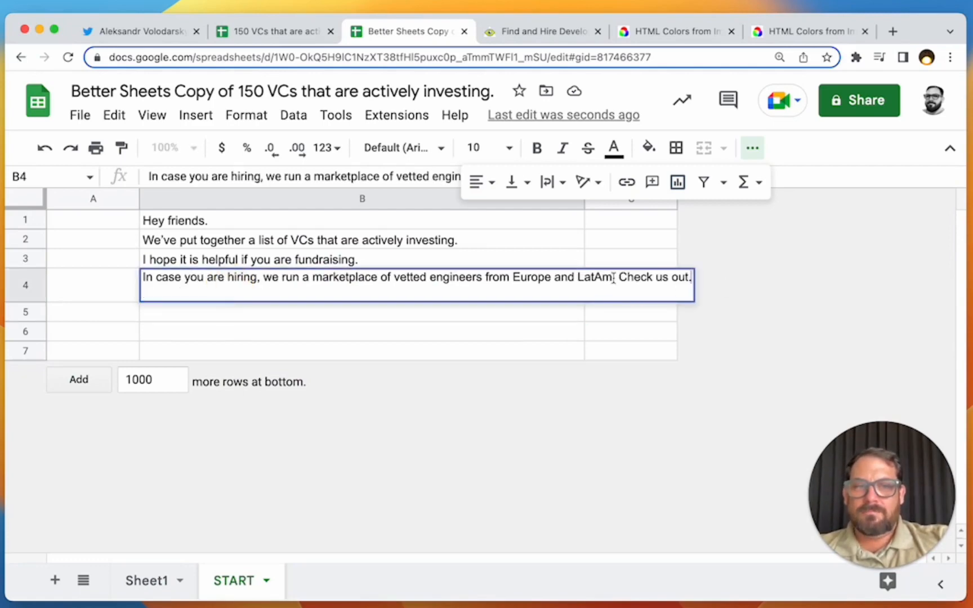
{"action": "left_click_drag", "start_coordinate": [615, 278], "coordinate": [786, 300]}
{"action": "key", "text": "BackSpace"}
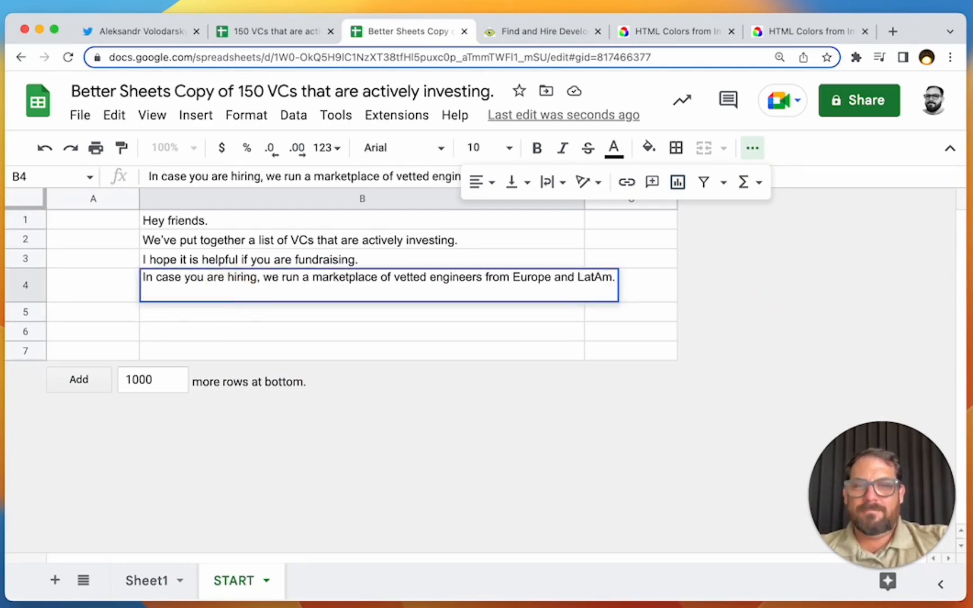
{"action": "key", "text": "Return"}
{"action": "left_click", "coordinate": [350, 337]}
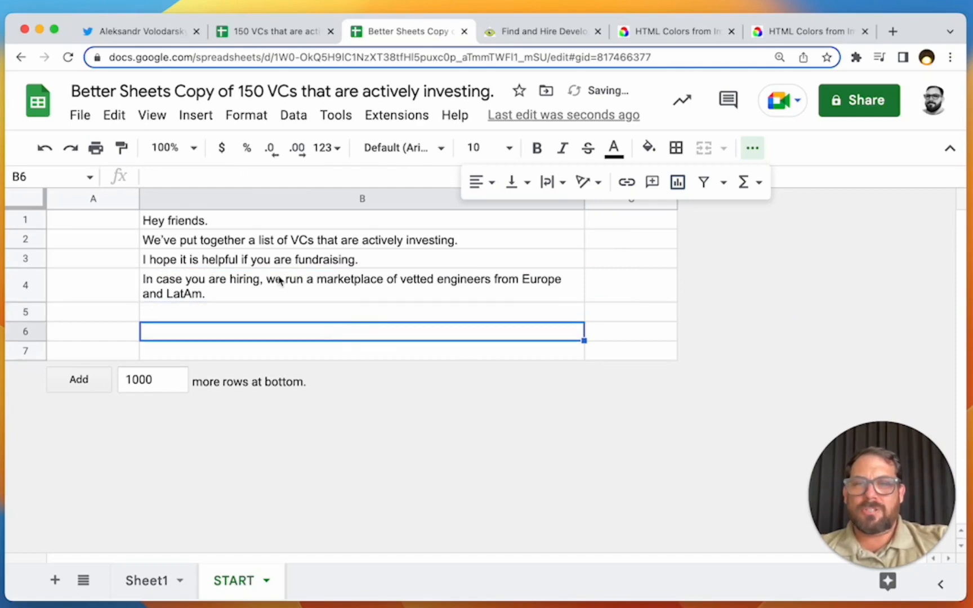
Step: Give the whole START sheet a black fill and white text
{"action": "left_click", "coordinate": [27, 202]}
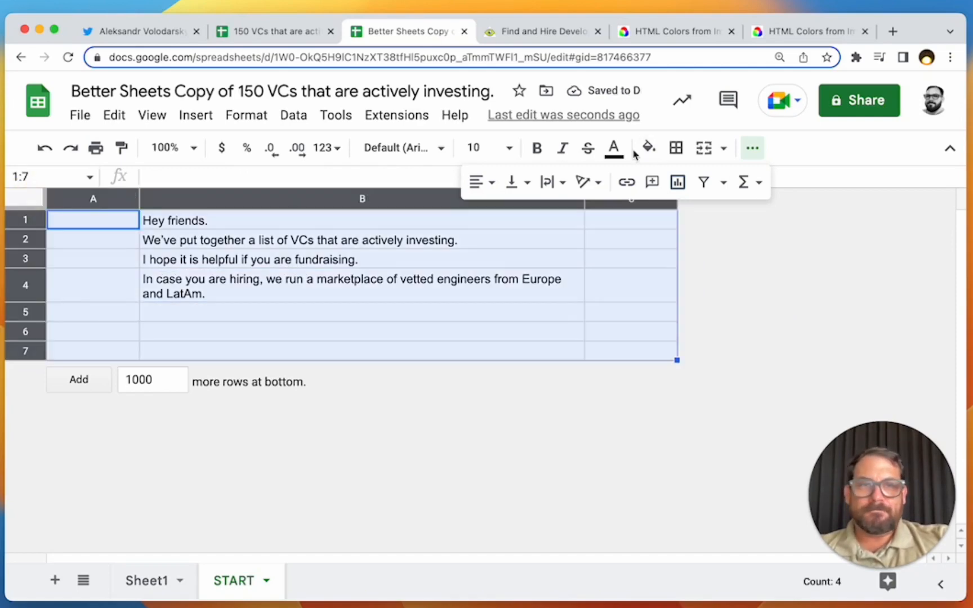
{"action": "left_click", "coordinate": [647, 148]}
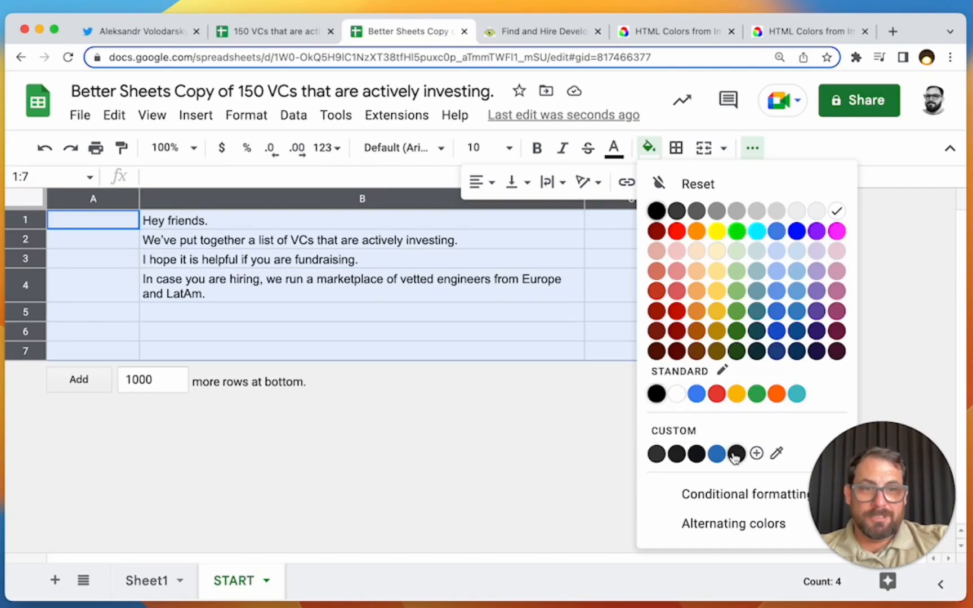
{"action": "left_click", "coordinate": [656, 210]}
{"action": "left_click", "coordinate": [614, 149]}
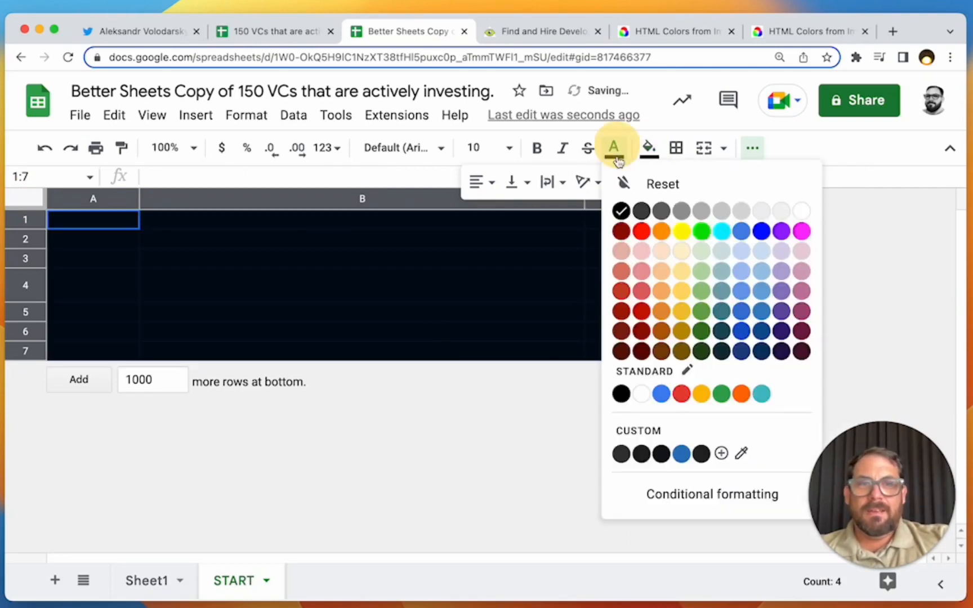
{"action": "left_click", "coordinate": [803, 211]}
{"action": "left_click", "coordinate": [531, 284]}
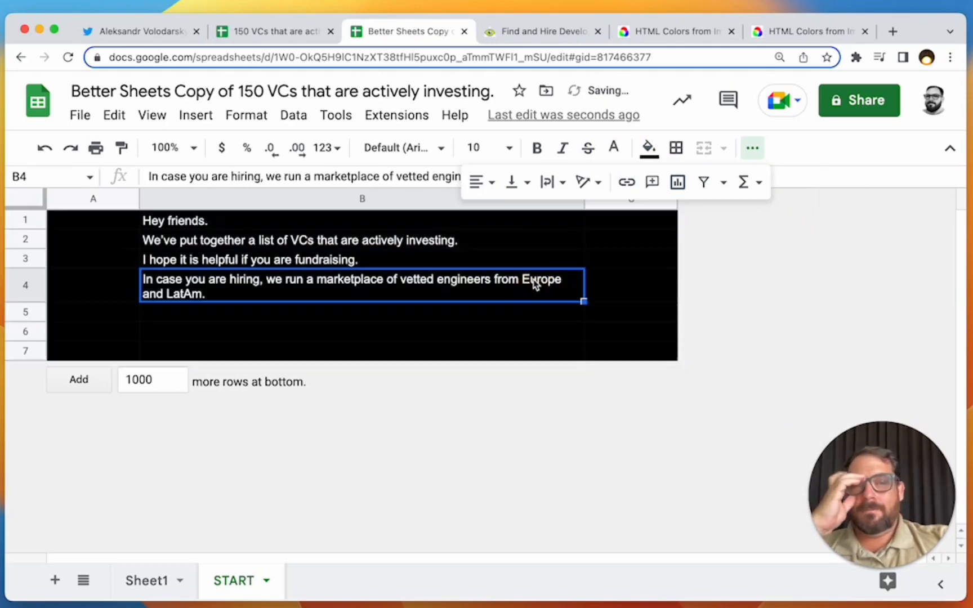
Step: Insert two rows below rows 6 and 7
{"action": "left_click", "coordinate": [219, 329]}
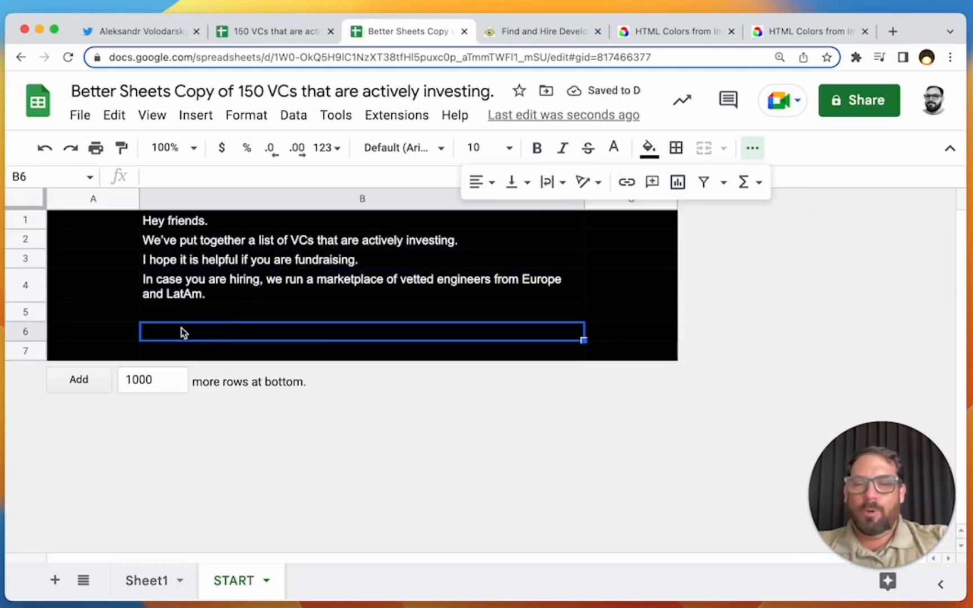
{"action": "left_click", "coordinate": [412, 118]}
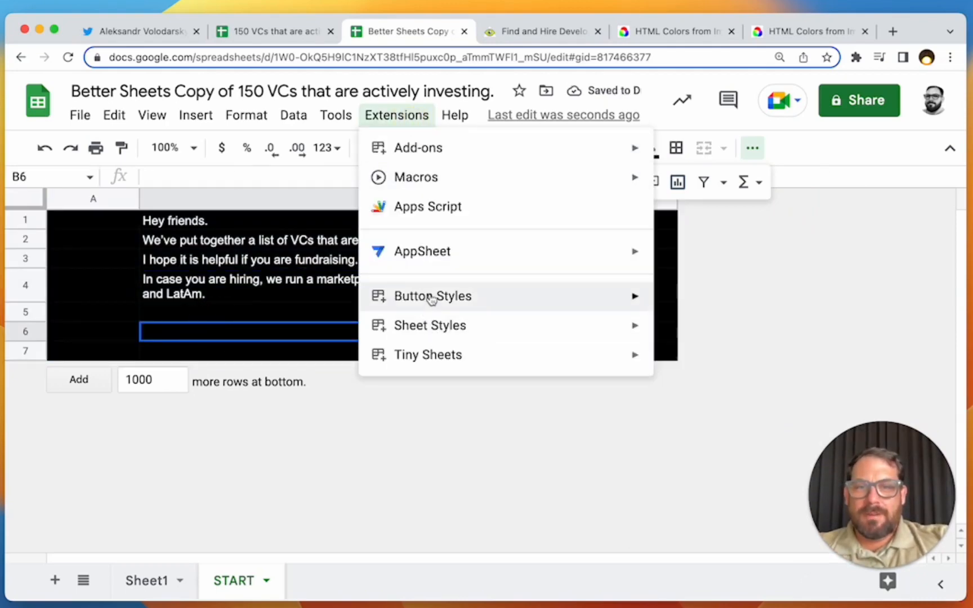
{"action": "left_click", "coordinate": [172, 340]}
{"action": "left_click_drag", "start_coordinate": [25, 333], "coordinate": [25, 349]}
{"action": "right_click", "coordinate": [26, 349]}
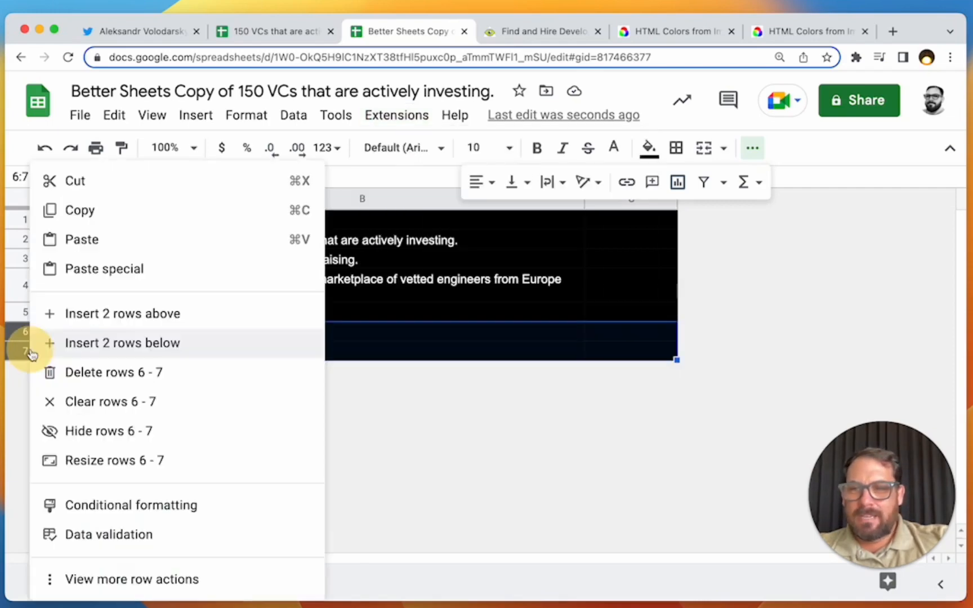
{"action": "left_click", "coordinate": [120, 356]}
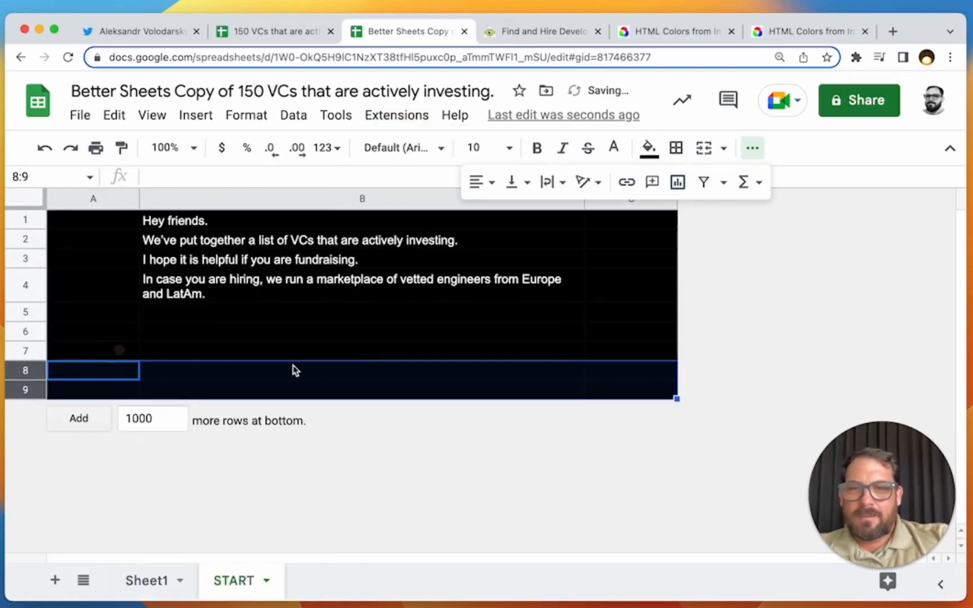
Step: Insert two columns to the right of columns B and C
{"action": "left_click", "coordinate": [753, 149]}
{"action": "left_click", "coordinate": [625, 200]}
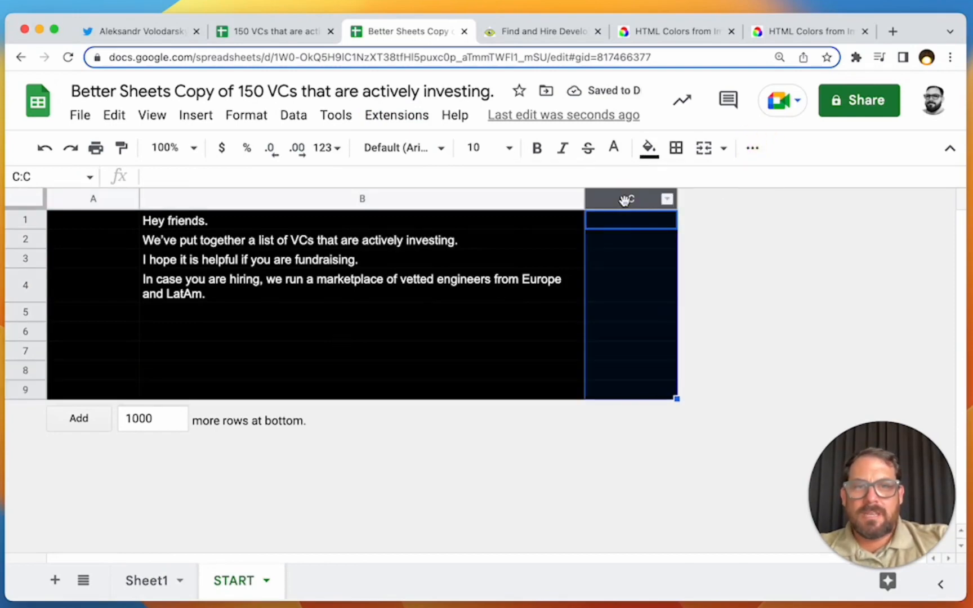
{"action": "left_click_drag", "start_coordinate": [534, 198], "coordinate": [621, 197]}
{"action": "right_click", "coordinate": [621, 198]}
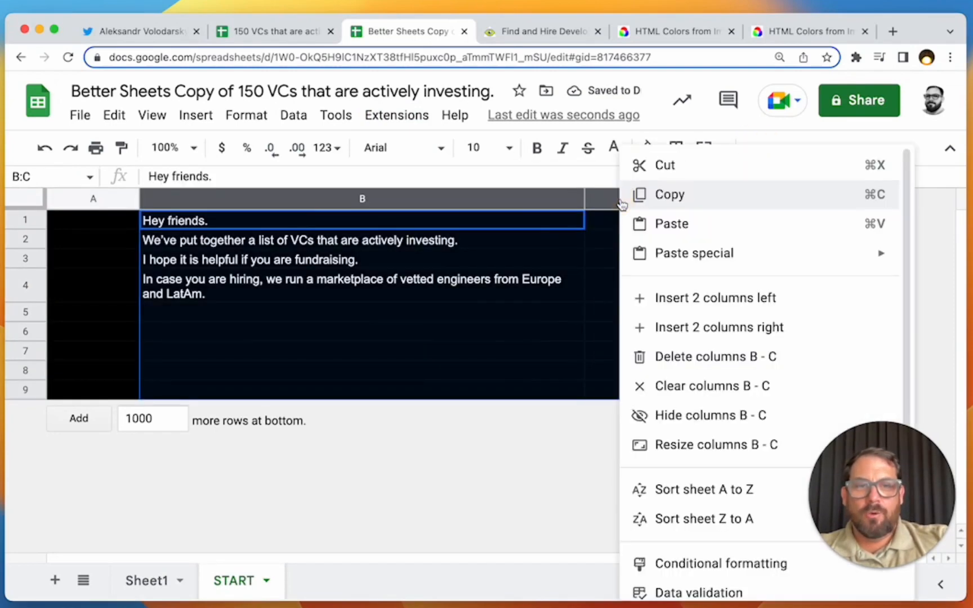
{"action": "left_click", "coordinate": [674, 328]}
Step: Select the range B6:D8 and show the Button Styles add-on's custom style options
{"action": "left_click_drag", "start_coordinate": [391, 332], "coordinate": [730, 369]}
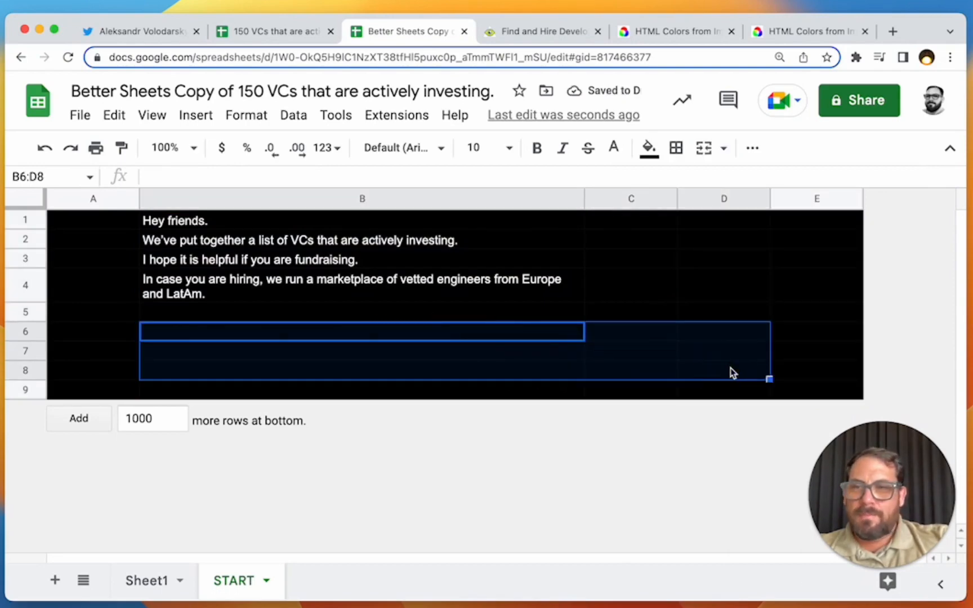
{"action": "left_click", "coordinate": [394, 116]}
{"action": "mouse_move", "coordinate": [467, 297]}
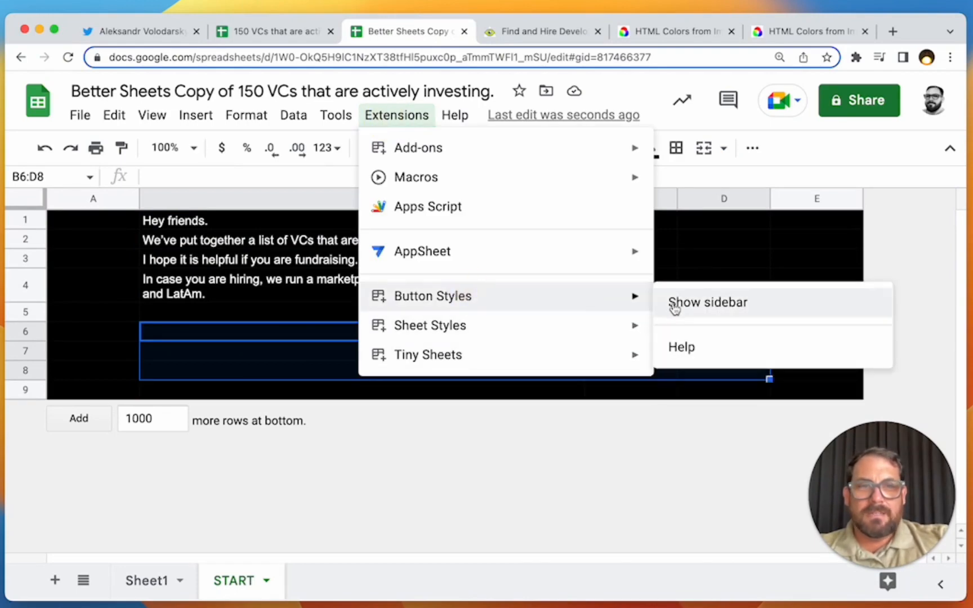
{"action": "left_click", "coordinate": [676, 311]}
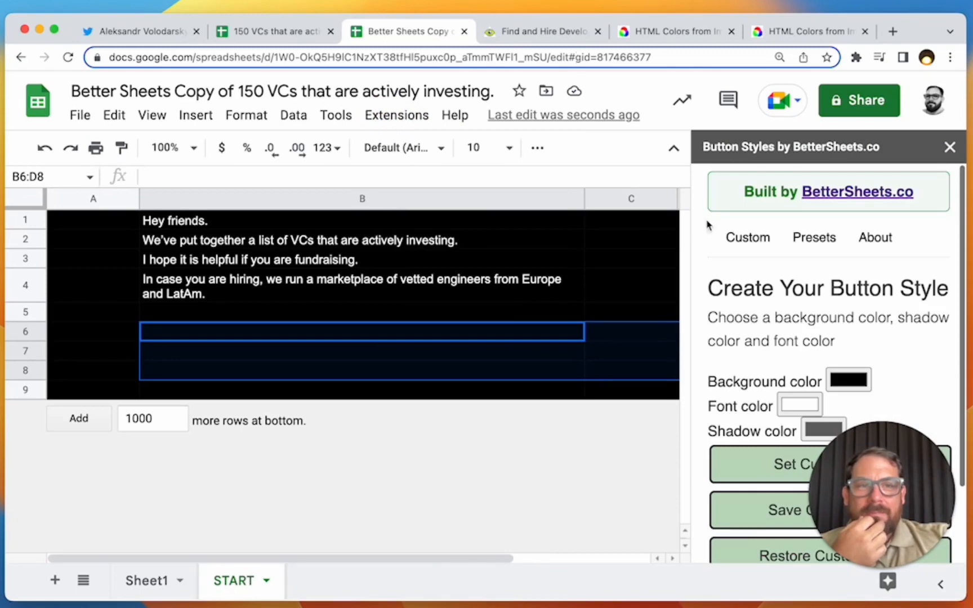
{"action": "scroll", "coordinate": [707, 224], "scroll_direction": "down", "scroll_amount": 3}
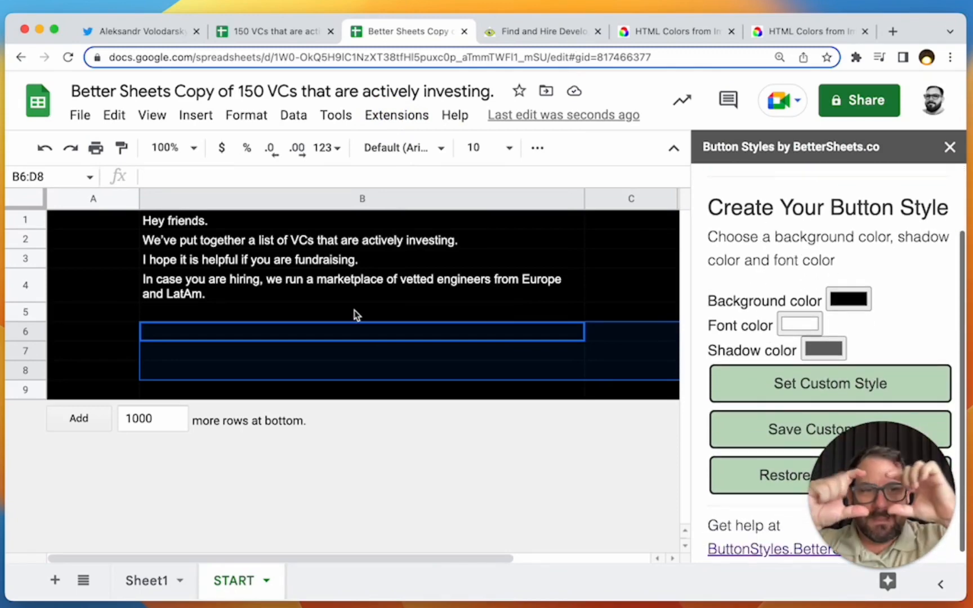
Step: Copy the lime color code DFFF00 from the Colors From Image page and return to the Better Sheets copy
{"action": "left_click", "coordinate": [542, 32]}
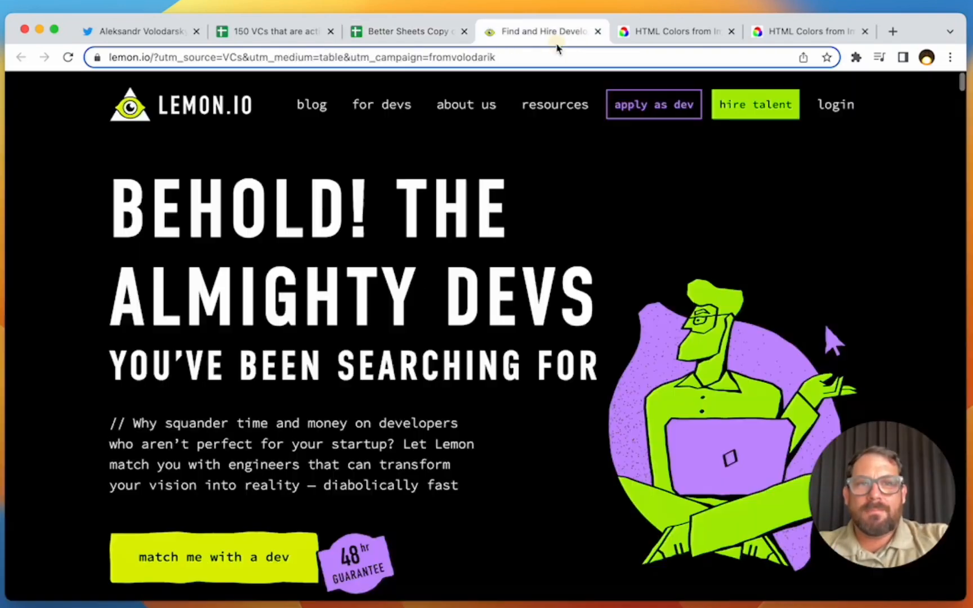
{"action": "left_click", "coordinate": [672, 31]}
{"action": "left_click", "coordinate": [795, 34]}
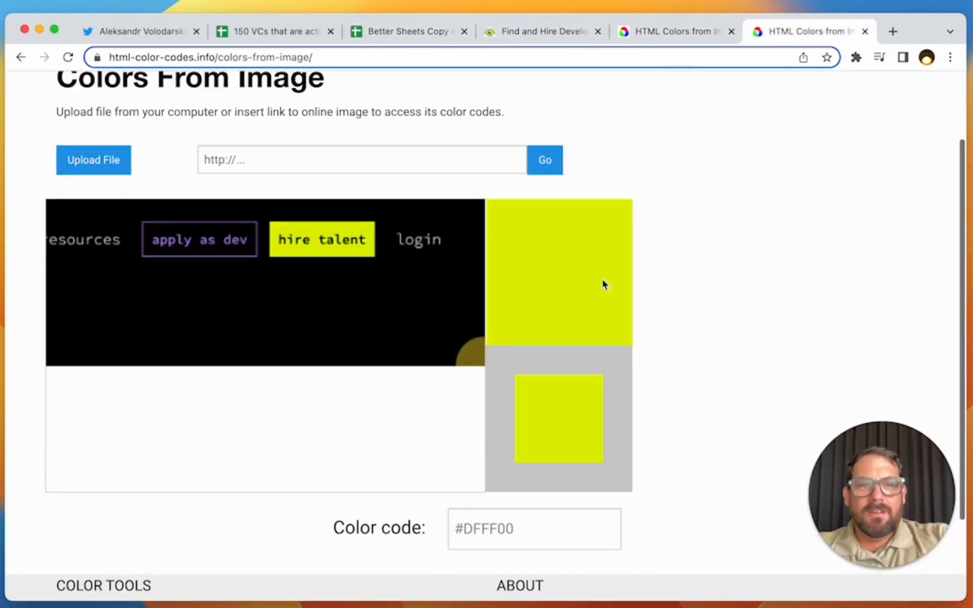
{"action": "double_click", "coordinate": [471, 541]}
{"action": "left_click", "coordinate": [401, 32]}
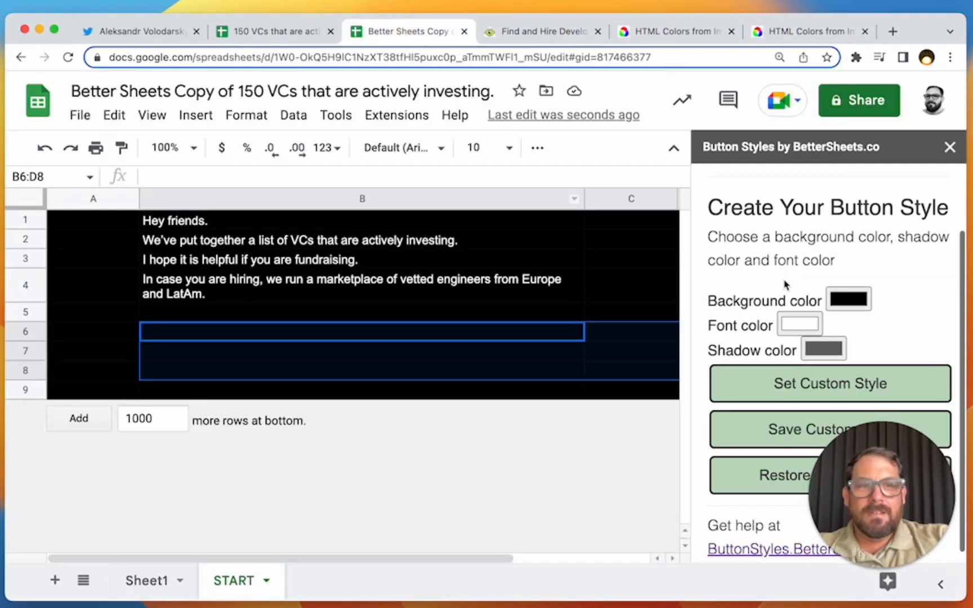
{"action": "left_click", "coordinate": [852, 299]}
{"action": "left_click_drag", "start_coordinate": [861, 464], "coordinate": [436, 439]}
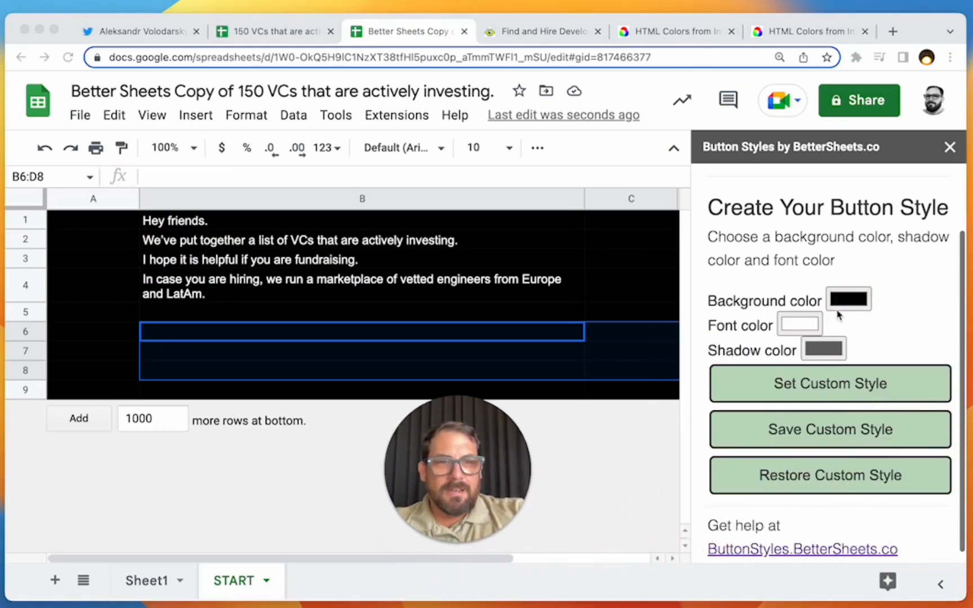
{"action": "left_click", "coordinate": [846, 298]}
{"action": "left_click", "coordinate": [788, 515]}
{"action": "left_click", "coordinate": [756, 498]}
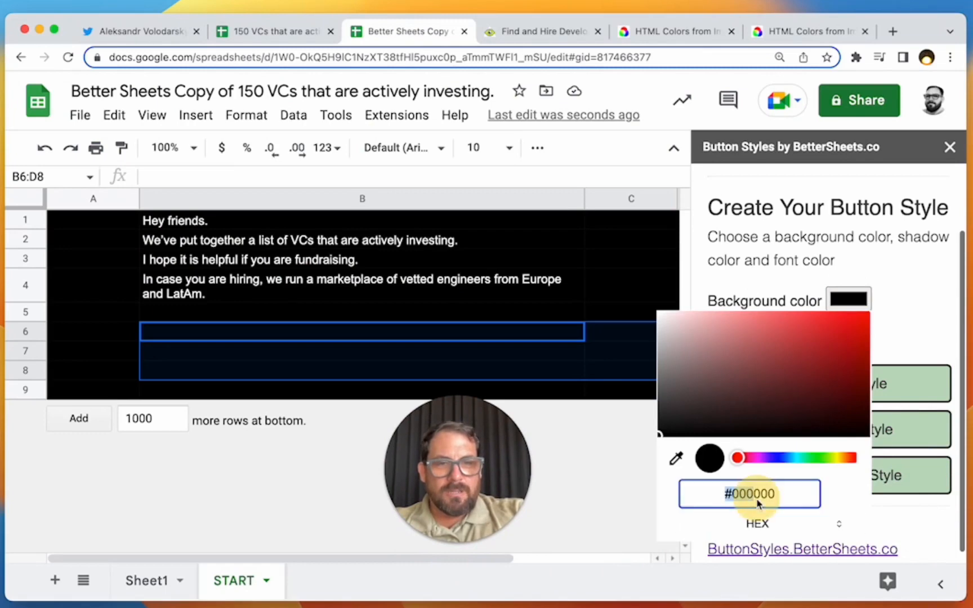
{"action": "double_click", "coordinate": [761, 492]}
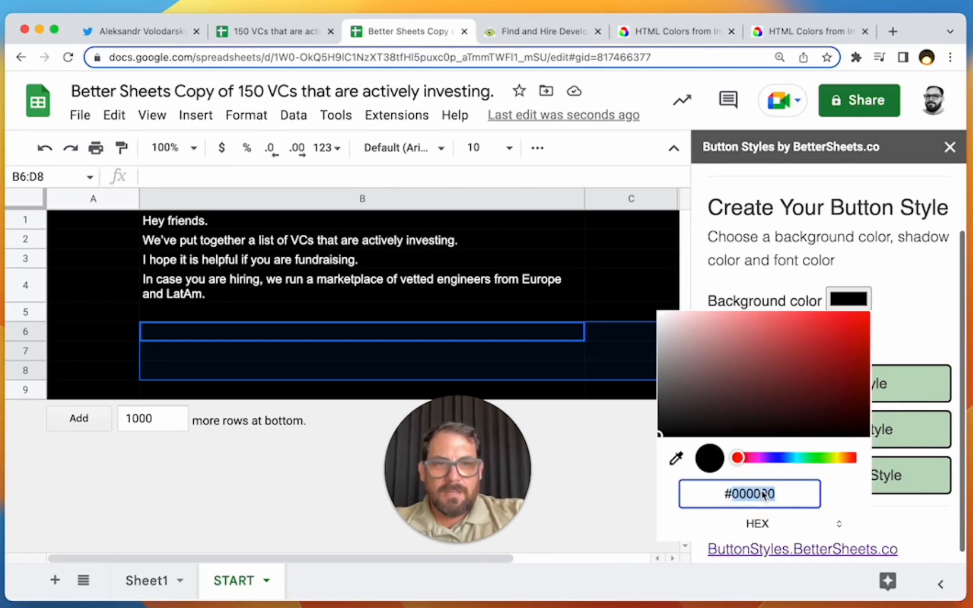
Step: Paste the copied color code into a new browser tab to read it, and close that tab
{"action": "key", "text": "super+t"}
{"action": "key", "text": "super+v"}
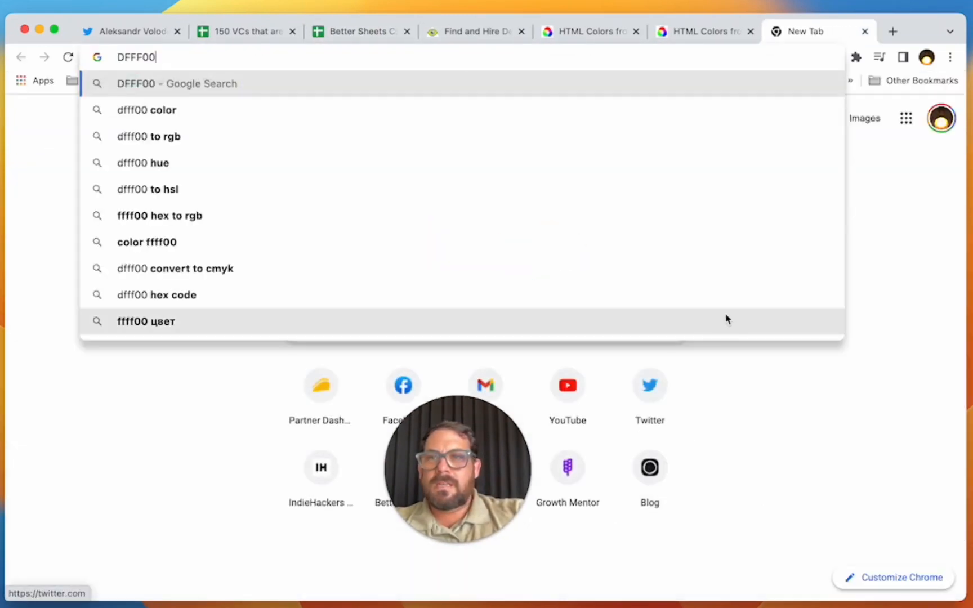
{"action": "key", "text": "super+w"}
Step: Set the custom button style's background color to hex #DFFF00
{"action": "left_click", "coordinate": [855, 304]}
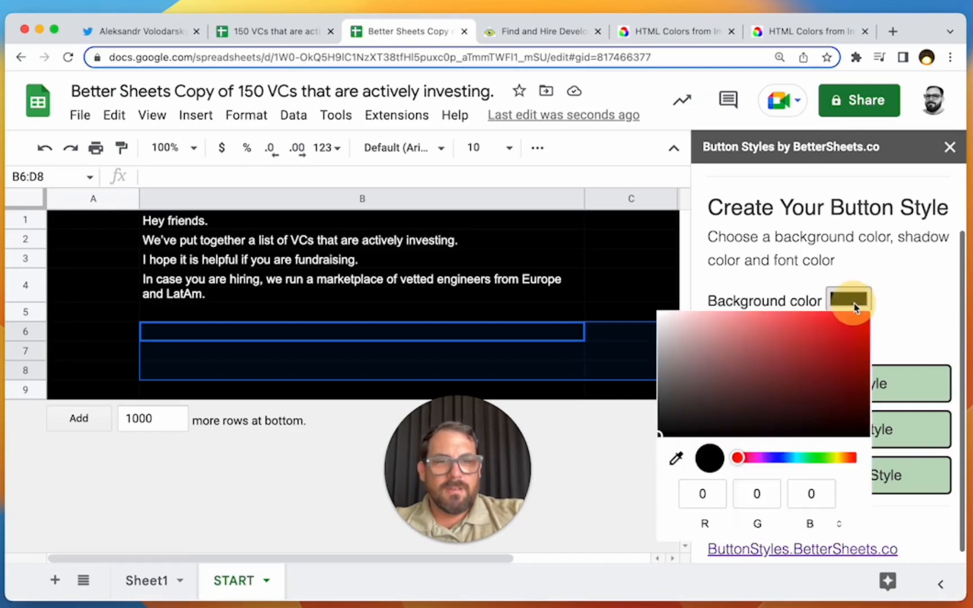
{"action": "left_click", "coordinate": [841, 525]}
{"action": "left_click", "coordinate": [850, 526]}
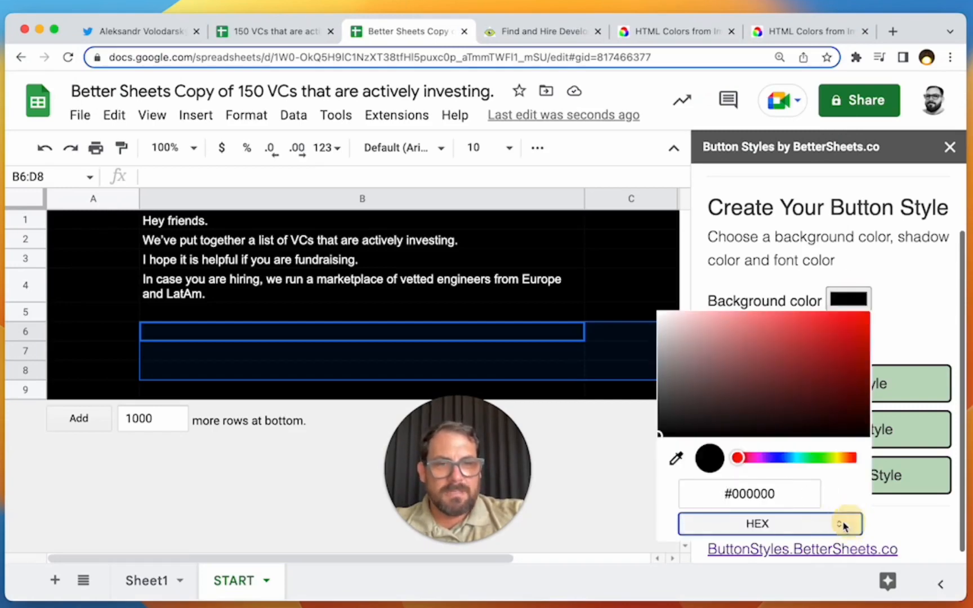
{"action": "triple_click", "coordinate": [731, 494]}
{"action": "type", "text": "#"}
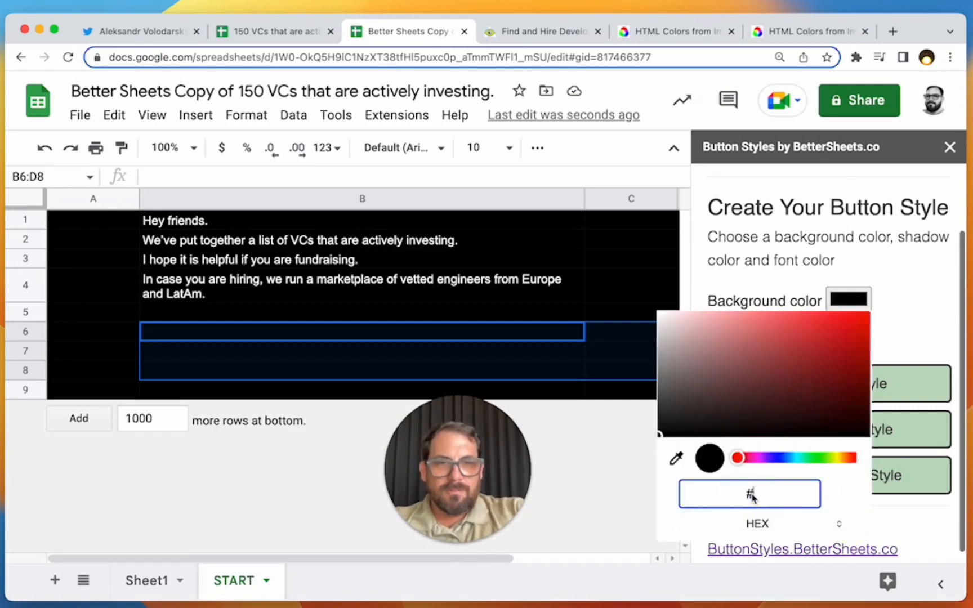
{"action": "type", "text": "0DFF"}
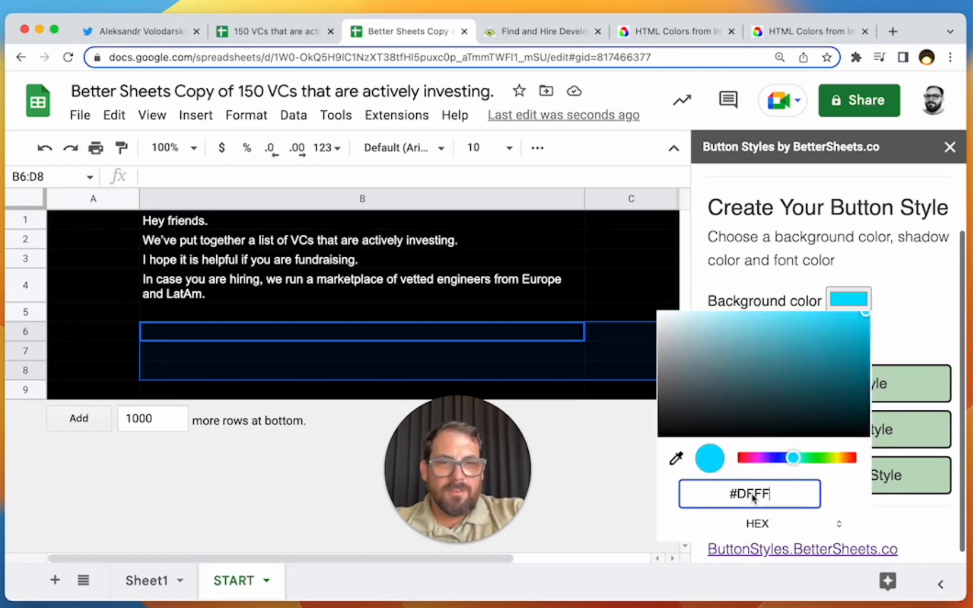
{"action": "type", "text": "00"}
{"action": "key", "text": "Return"}
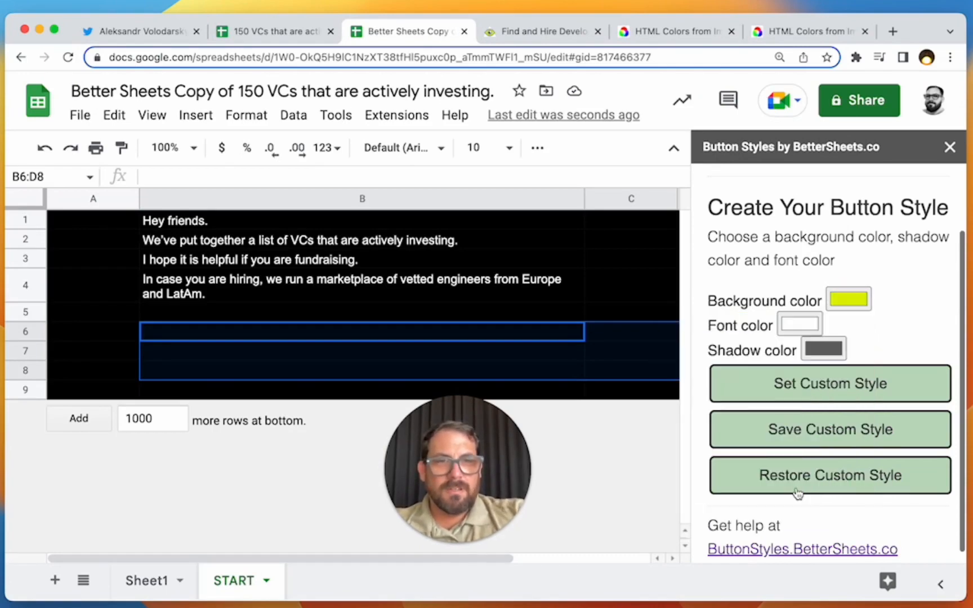
Step: Close the original 150 VCs spreadsheet and return to the Better Sheets copy
{"action": "left_click", "coordinate": [796, 323]}
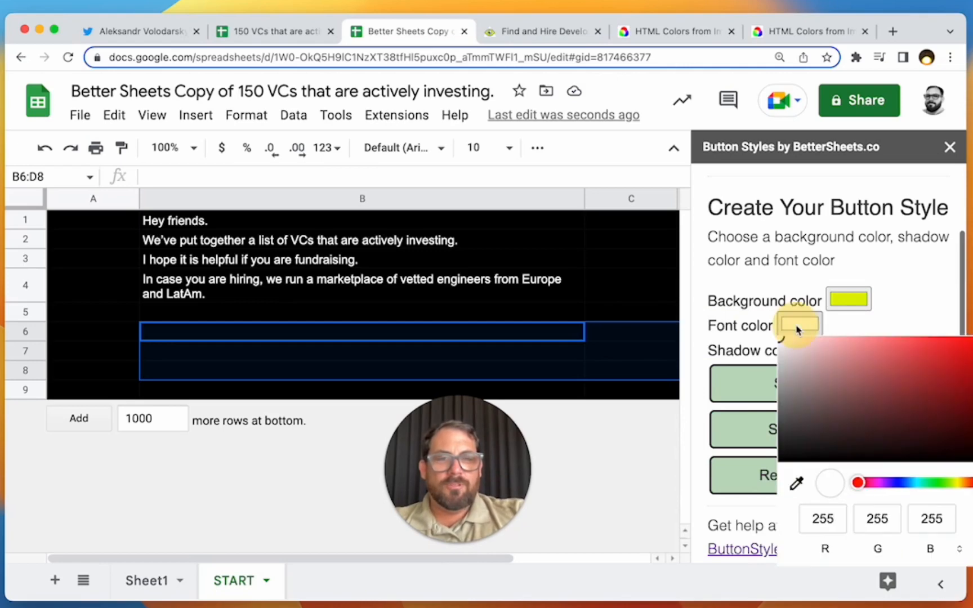
{"action": "left_click", "coordinate": [772, 29]}
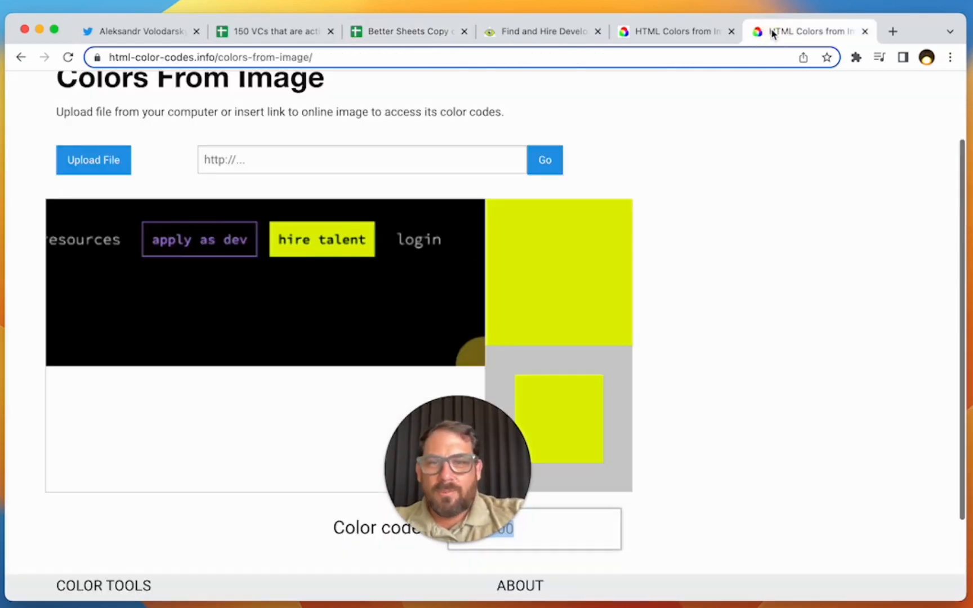
{"action": "left_click", "coordinate": [290, 33]}
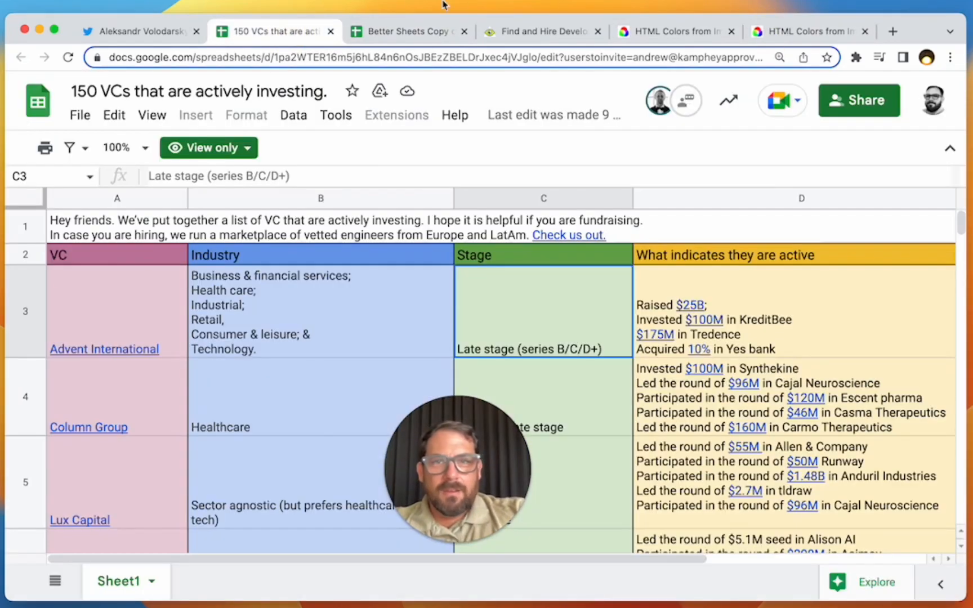
{"action": "left_click", "coordinate": [405, 34]}
{"action": "left_click", "coordinate": [279, 35]}
{"action": "key", "text": "super+w"}
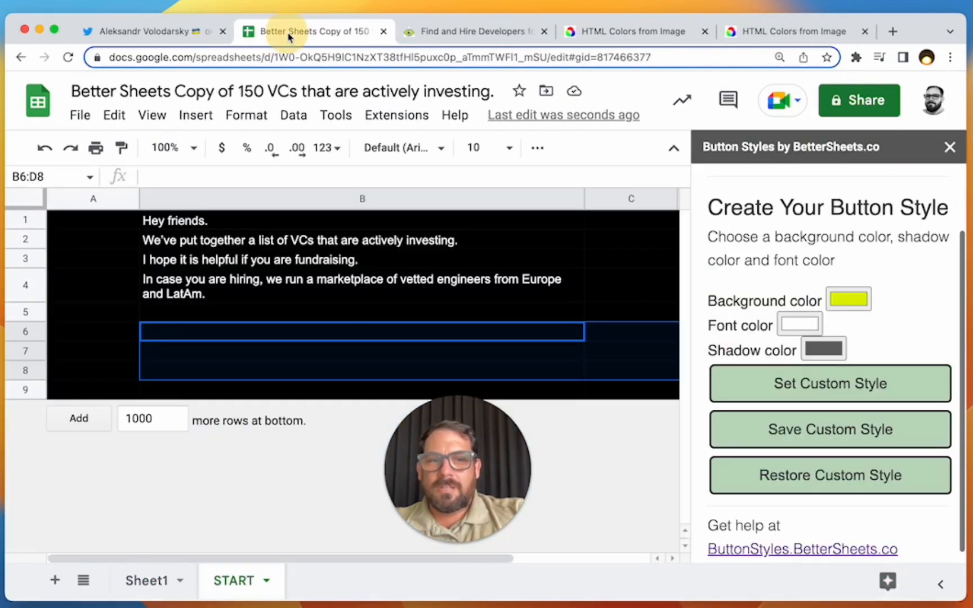
Step: Set the custom button style's font color to black (RGB 0, 0, 0)
{"action": "left_click", "coordinate": [793, 322]}
{"action": "double_click", "coordinate": [794, 322]}
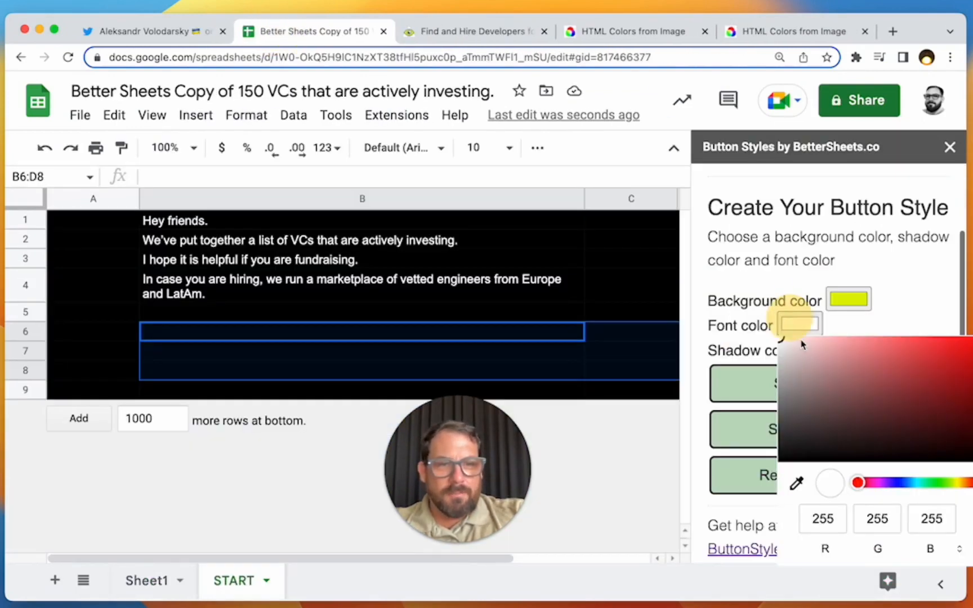
{"action": "left_click", "coordinate": [874, 414]}
{"action": "left_click", "coordinate": [967, 457]}
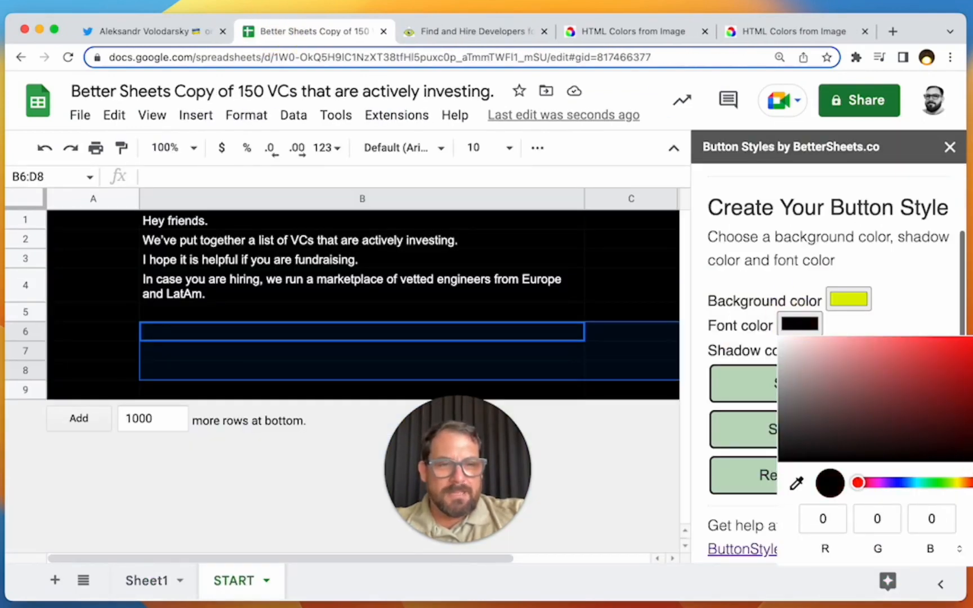
{"action": "left_click", "coordinate": [907, 319]}
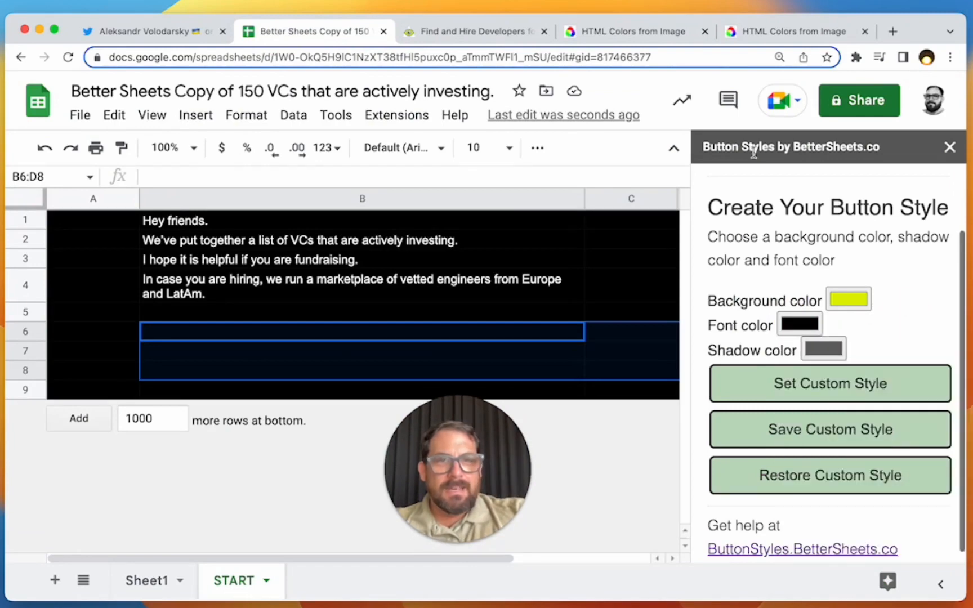
Step: Sample the purple of the Lemon.io illustration on the Colors From Image page and return to the Better Sheets copy
{"action": "left_click", "coordinate": [801, 31]}
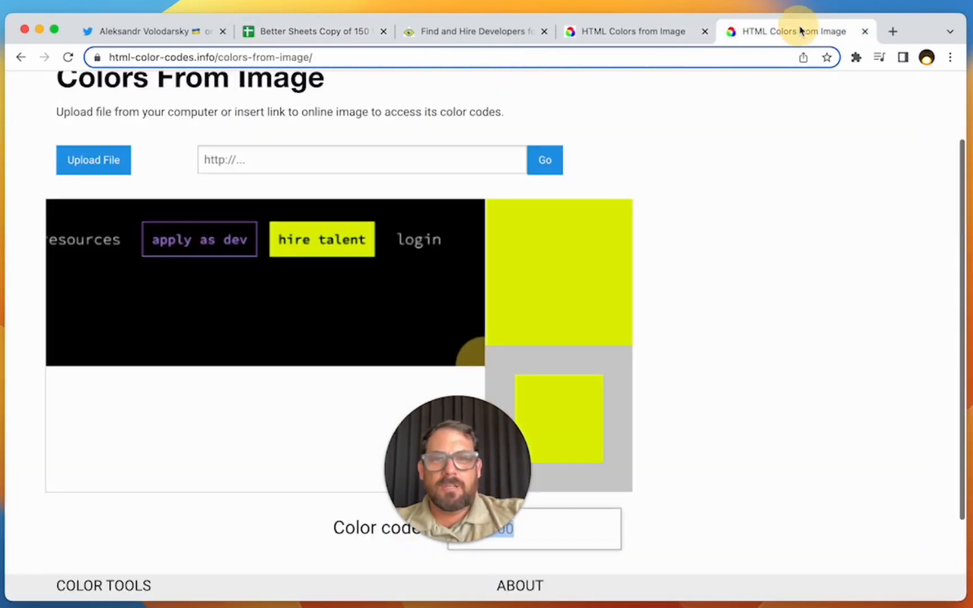
{"action": "left_click", "coordinate": [666, 32]}
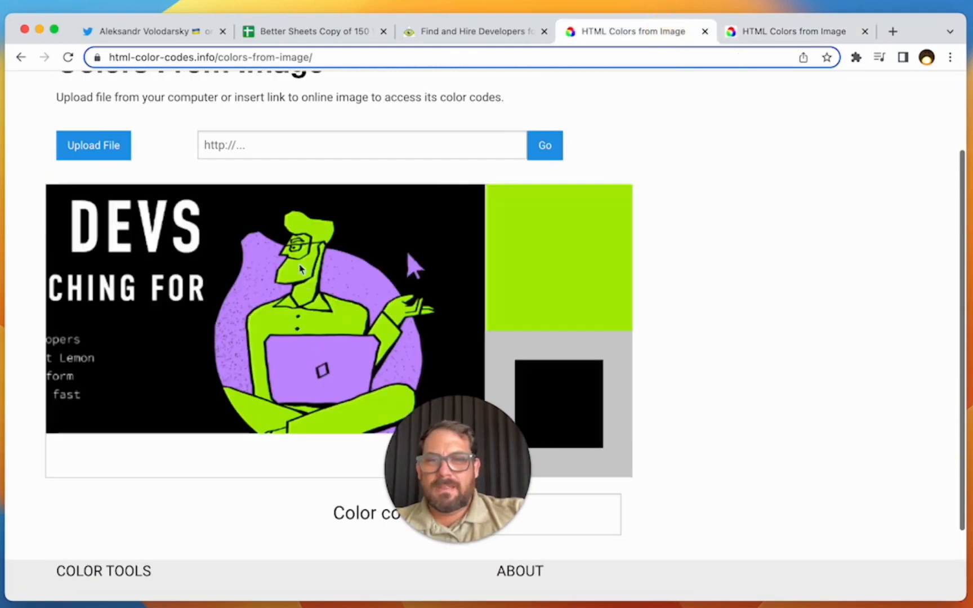
{"action": "left_click", "coordinate": [359, 274]}
{"action": "left_click_drag", "start_coordinate": [457, 431], "coordinate": [751, 407]}
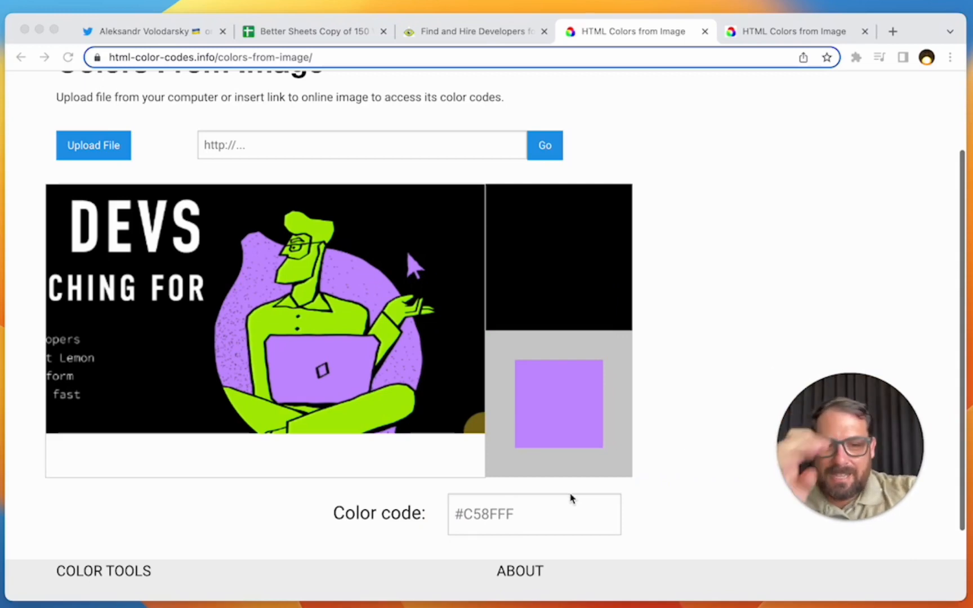
{"action": "left_click", "coordinate": [312, 32]}
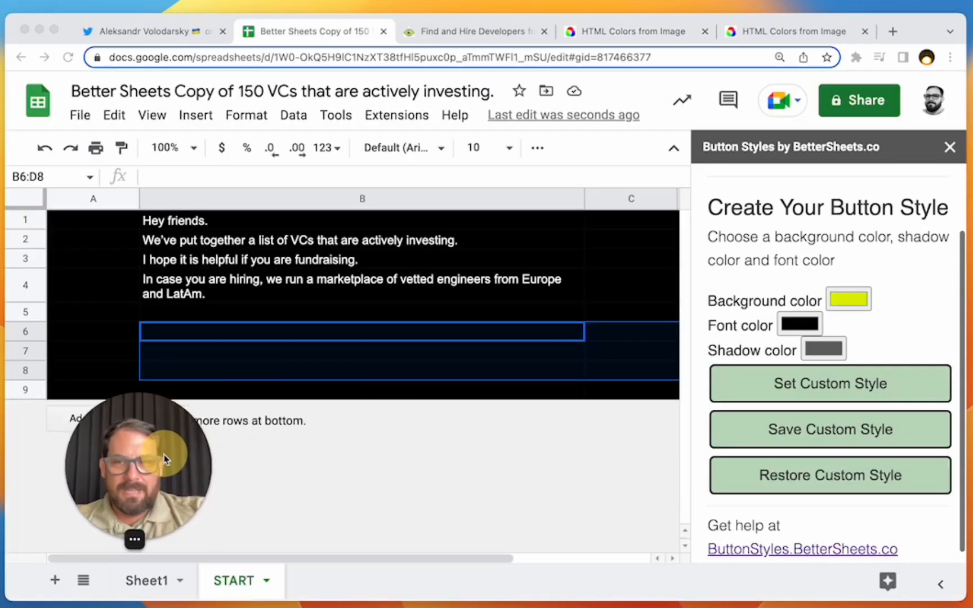
Step: Try to set the custom button style's shadow color by hex code, entering #C5FFF8
{"action": "left_click_drag", "start_coordinate": [164, 455], "coordinate": [138, 468]}
{"action": "left_click", "coordinate": [832, 349]}
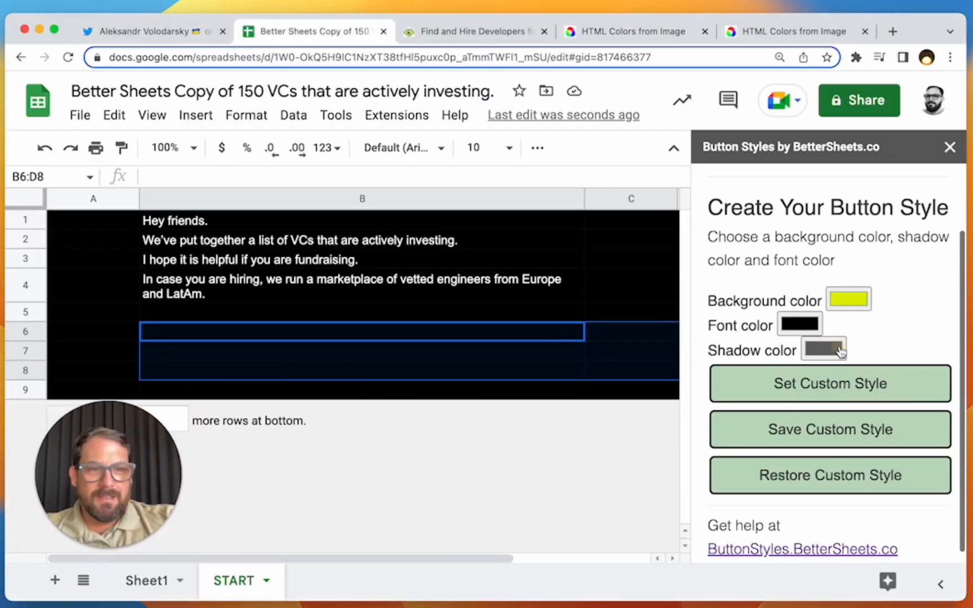
{"action": "left_click", "coordinate": [813, 573]}
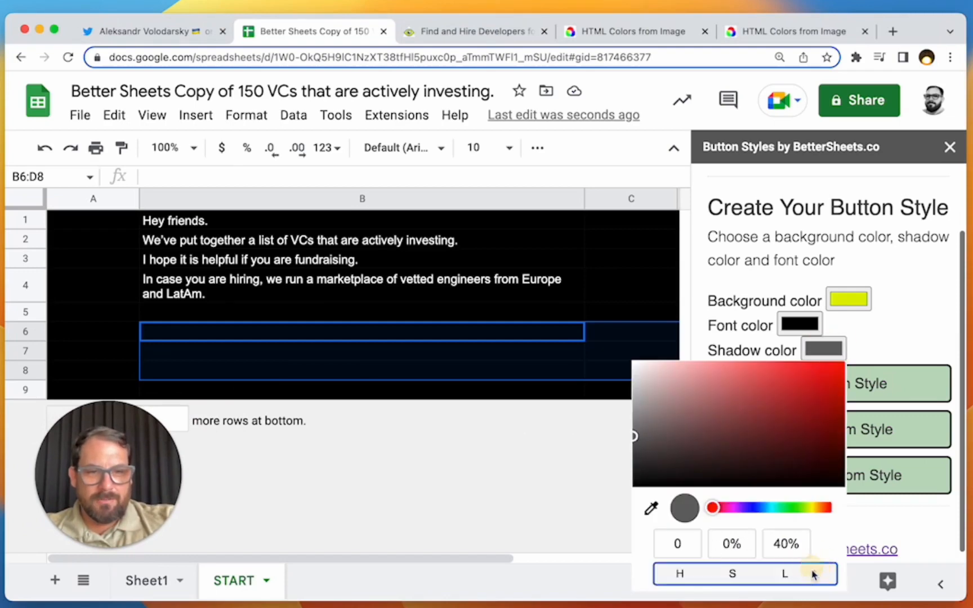
{"action": "left_click", "coordinate": [814, 573]}
{"action": "type", "text": "C5FFF"}
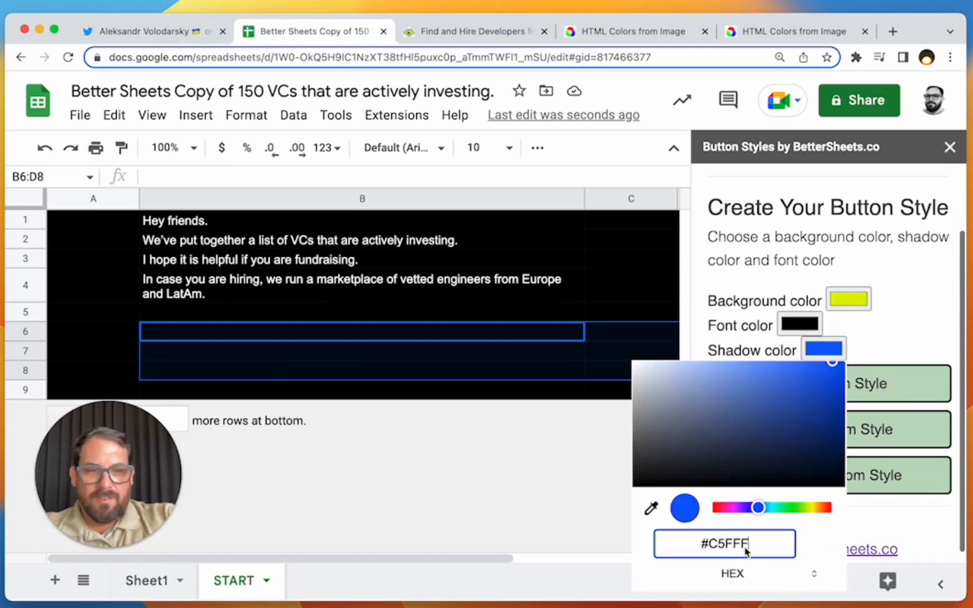
{"action": "type", "text": "8"}
Step: Recheck the purple code on the Colors From Image page and set the custom style's shadow color to hex #C58FFF
{"action": "left_click", "coordinate": [749, 33]}
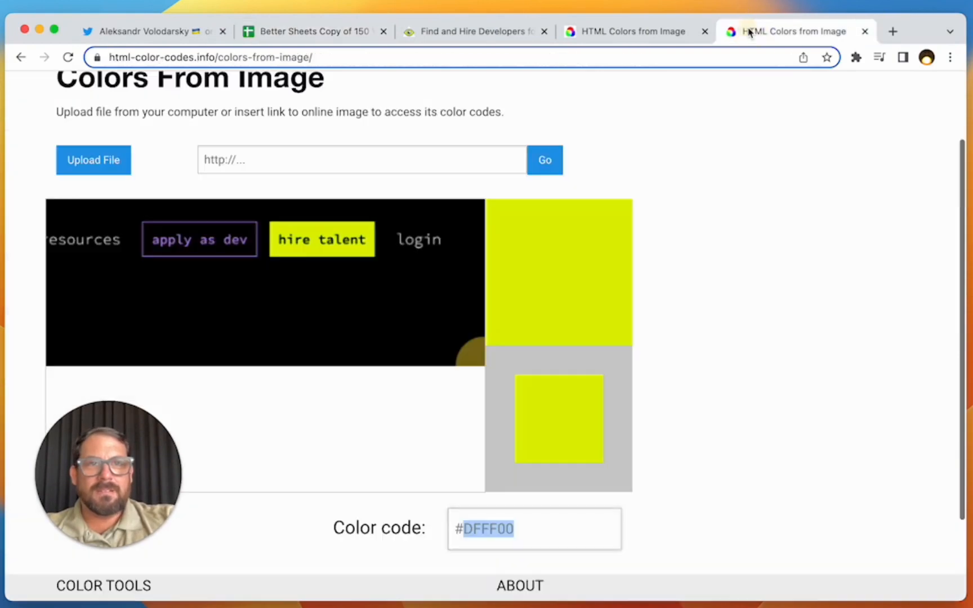
{"action": "left_click", "coordinate": [658, 33]}
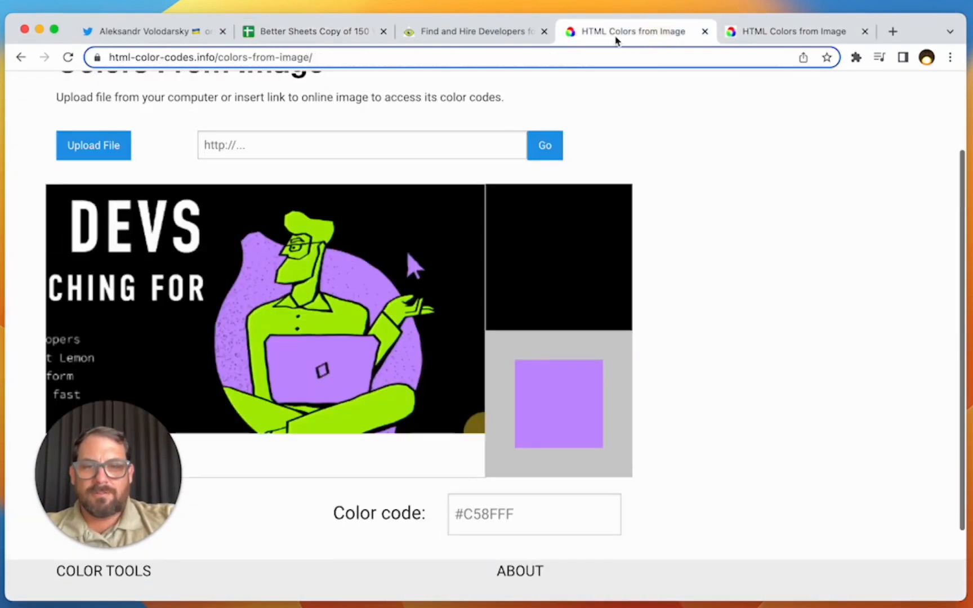
{"action": "left_click", "coordinate": [311, 34]}
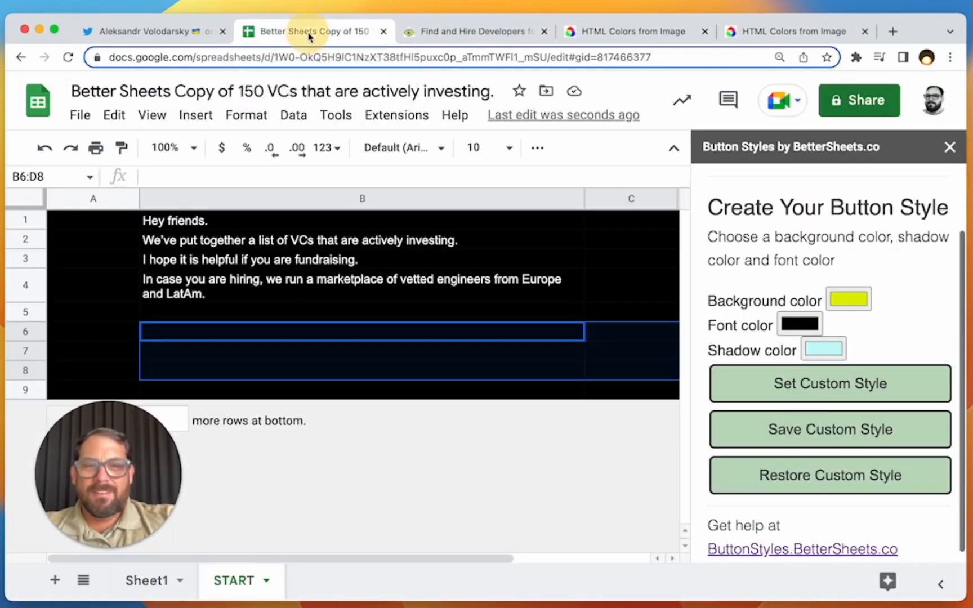
{"action": "left_click", "coordinate": [823, 349]}
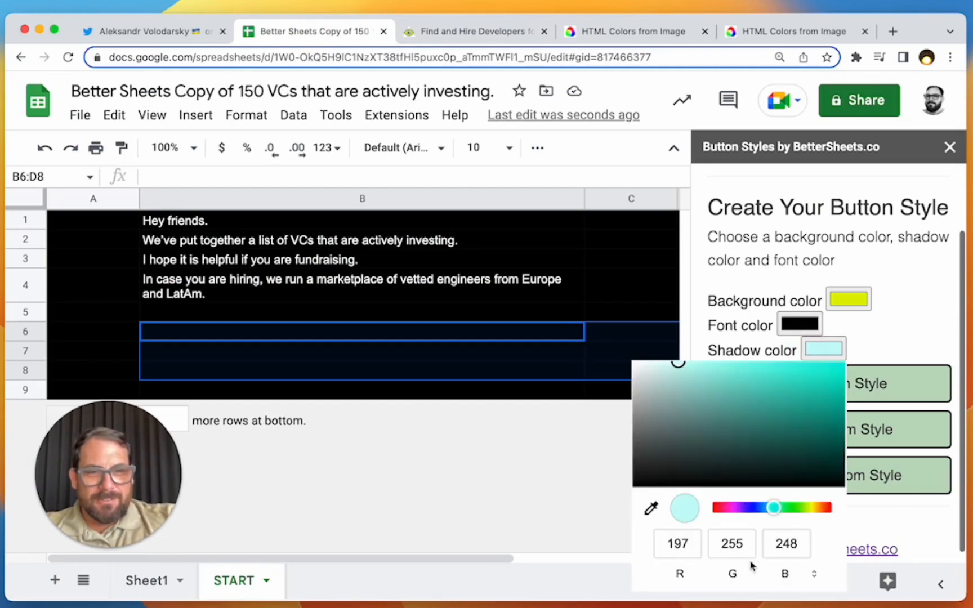
{"action": "left_click", "coordinate": [812, 573]}
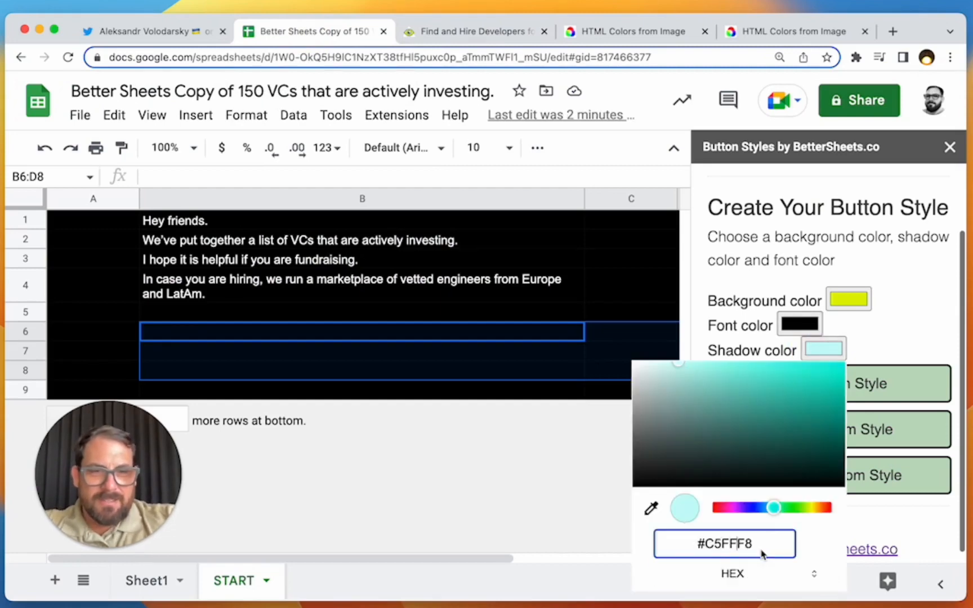
{"action": "key", "text": "BackSpace"}
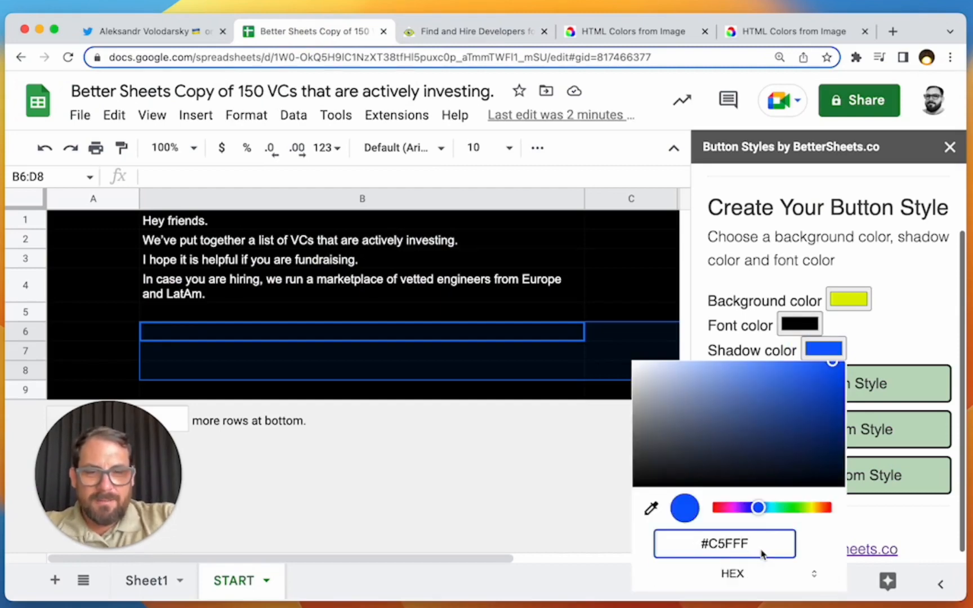
{"action": "type", "text": "8"}
{"action": "key", "text": "Return"}
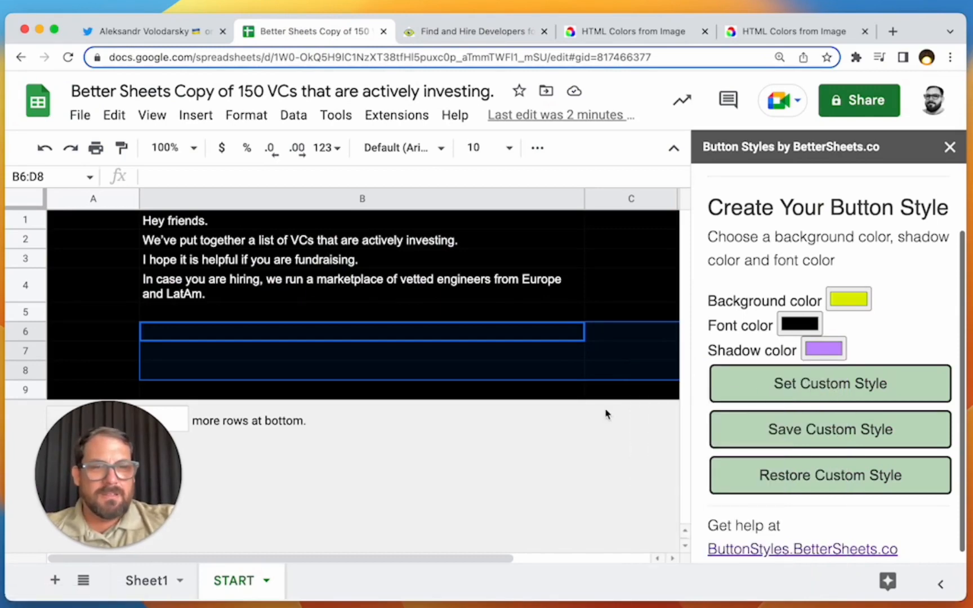
Step: Apply the custom button style to the selected range B6:D8 on the START sheet
{"action": "left_click", "coordinate": [853, 394]}
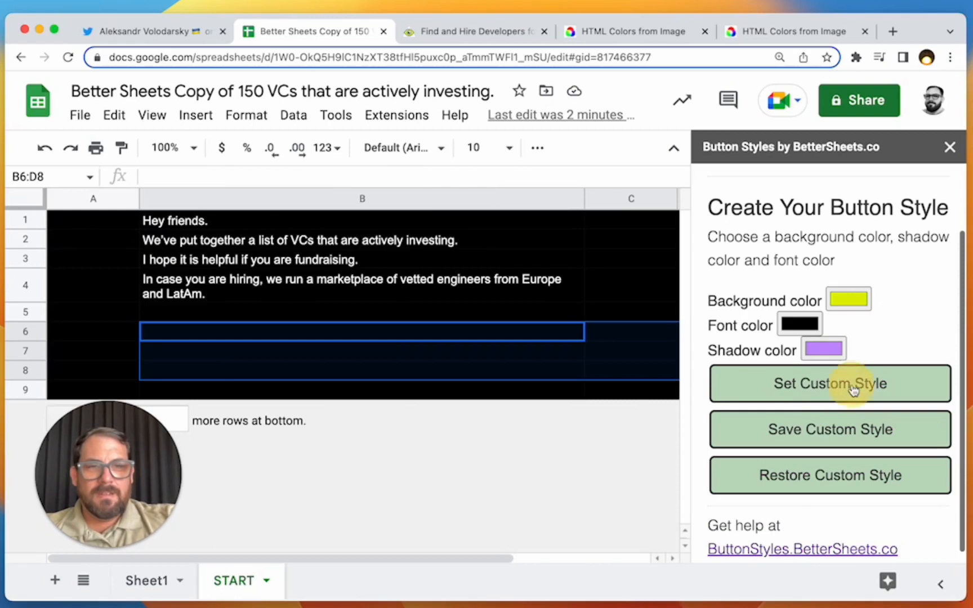
{"action": "left_click", "coordinate": [213, 256]}
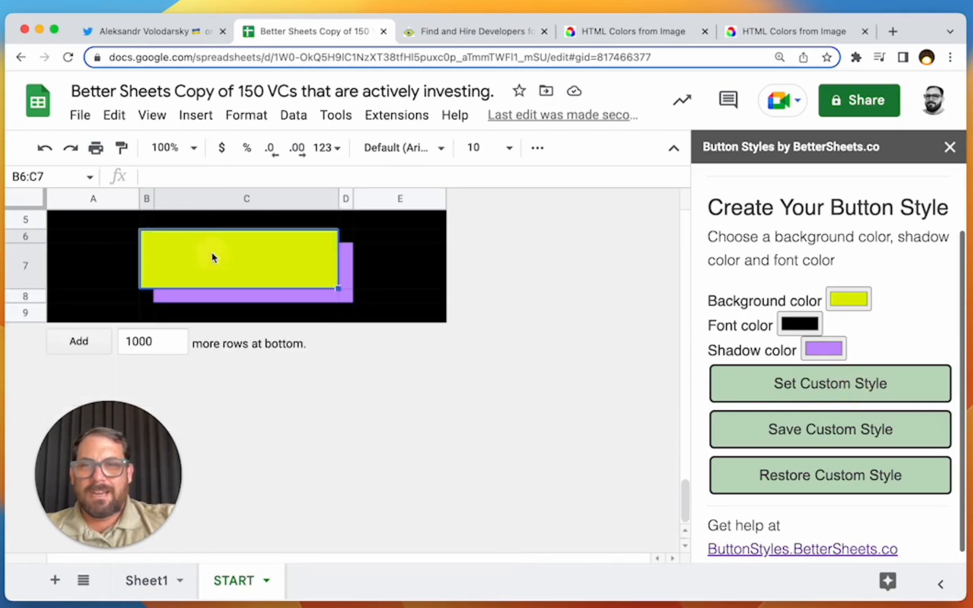
{"action": "left_click", "coordinate": [372, 266]}
{"action": "scroll", "coordinate": [371, 269], "scroll_direction": "up", "scroll_amount": 5}
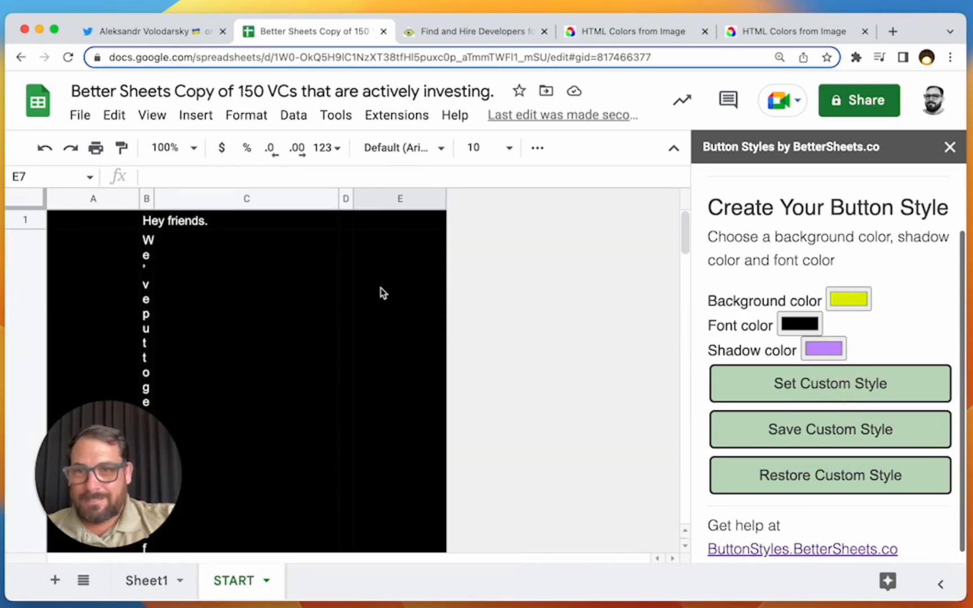
Step: Close the Button Styles sidebar and merge cells B1:D1 holding the "Hey friends." greeting
{"action": "left_click", "coordinate": [191, 239]}
{"action": "left_click", "coordinate": [256, 222]}
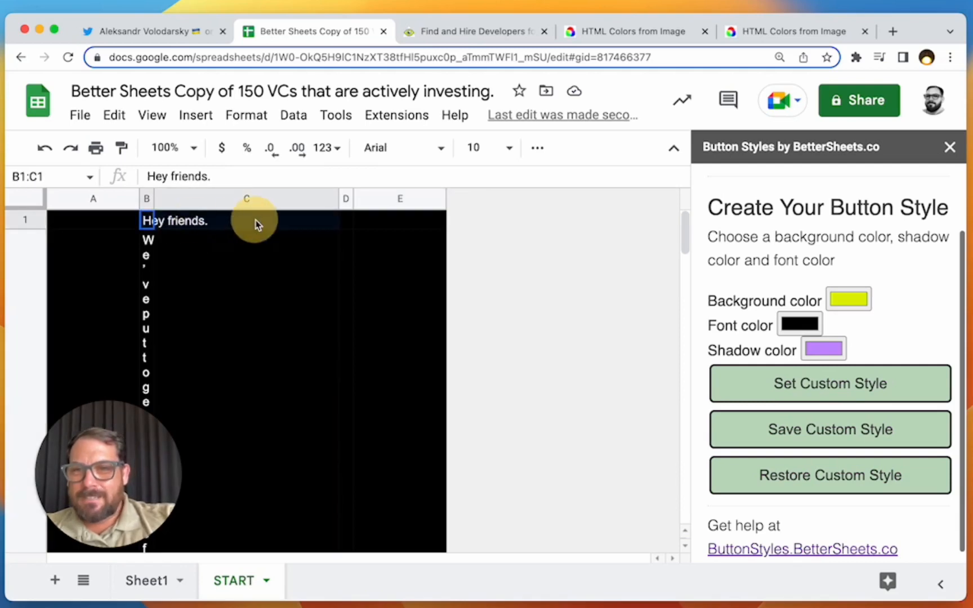
{"action": "left_click", "coordinate": [956, 153]}
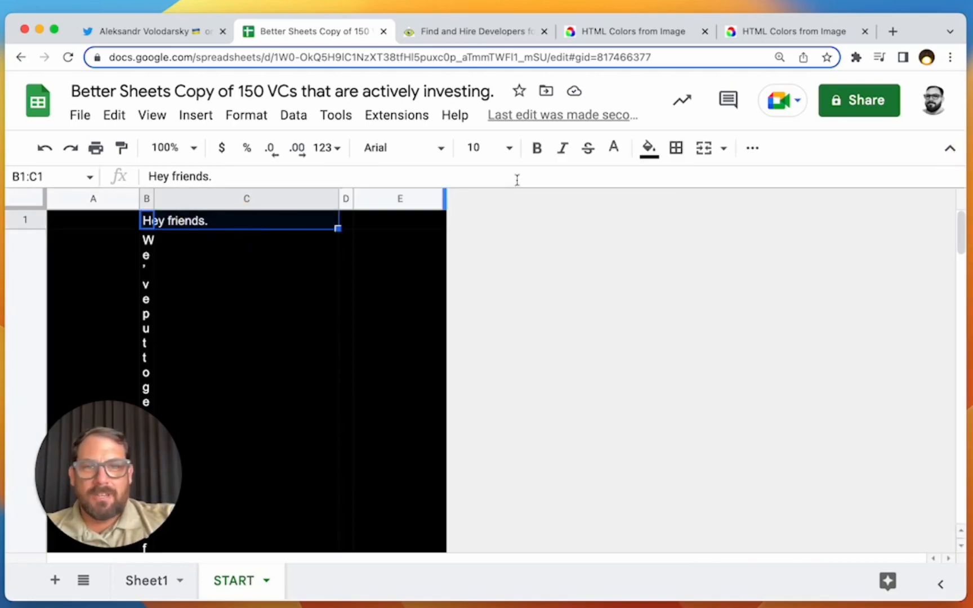
{"action": "left_click", "coordinate": [706, 149]}
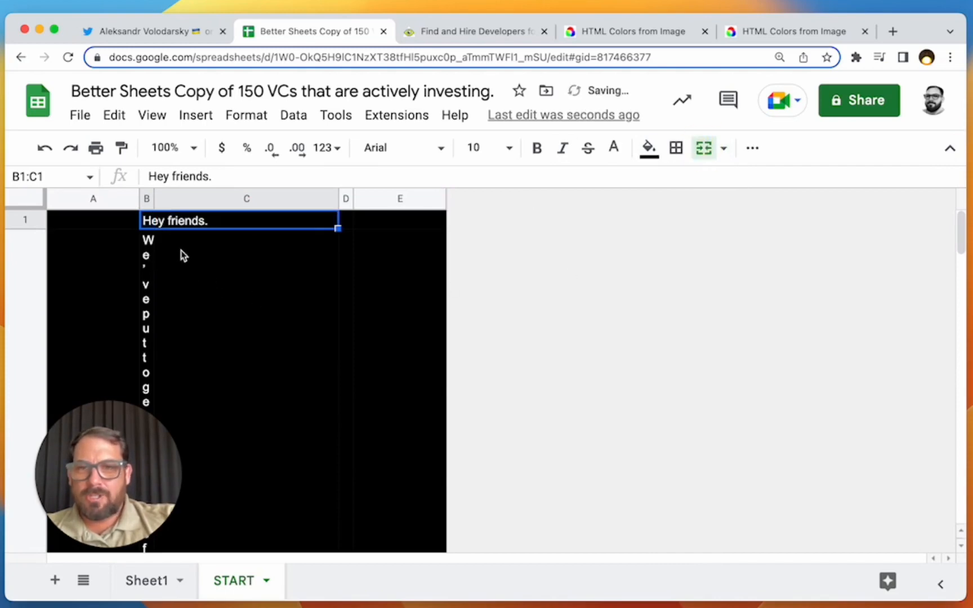
{"action": "left_click_drag", "start_coordinate": [152, 226], "coordinate": [354, 224]}
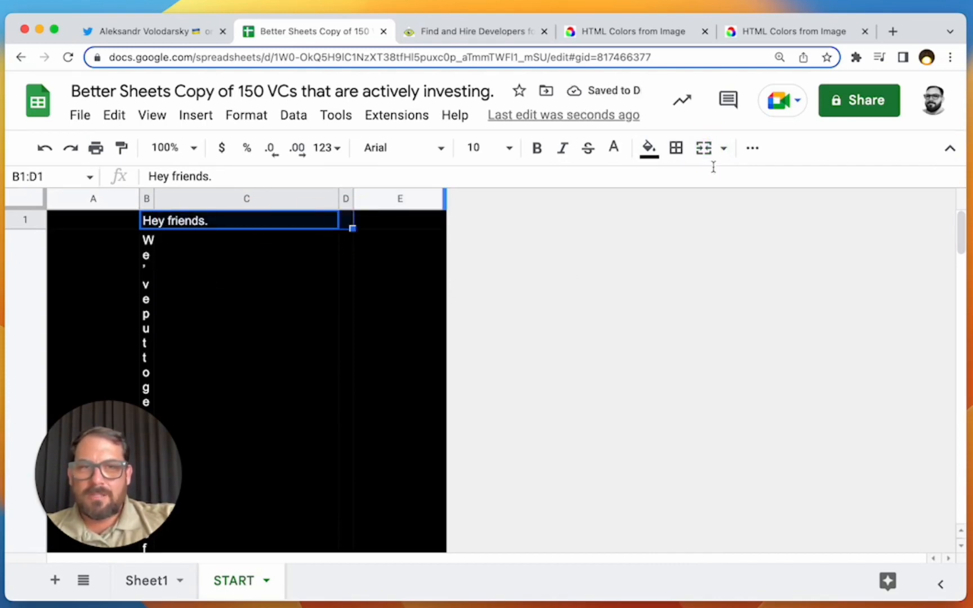
{"action": "left_click", "coordinate": [700, 148]}
Step: Merge cells B2:D2 holding the line about the list of VCs
{"action": "left_click", "coordinate": [191, 255]}
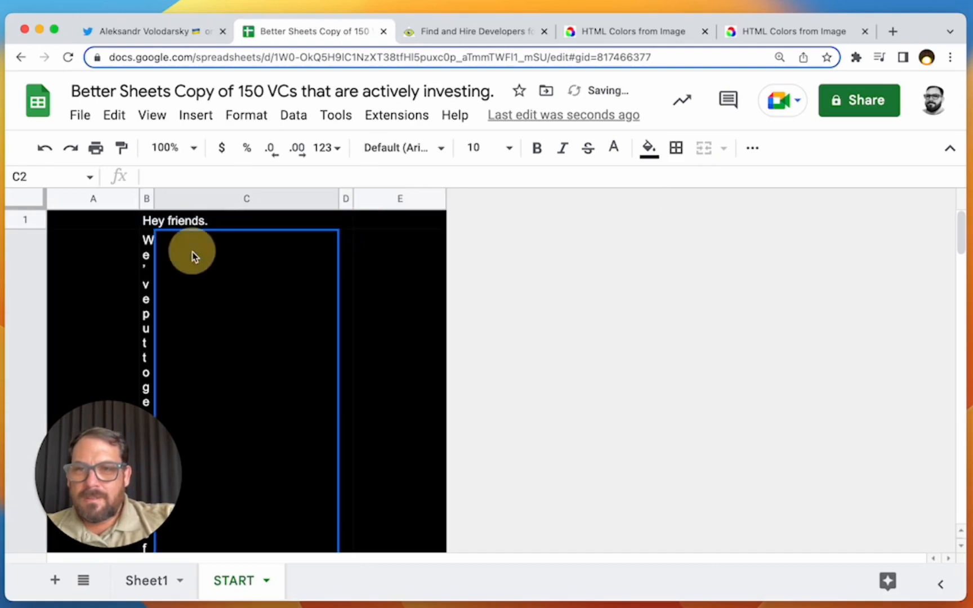
{"action": "mouse_move", "coordinate": [145, 265]}
{"action": "left_mouse_down"}
{"action": "mouse_move", "coordinate": [344, 269]}
{"action": "mouse_move", "coordinate": [129, 275]}
{"action": "mouse_move", "coordinate": [147, 271]}
{"action": "left_mouse_up"}
{"action": "left_click", "coordinate": [344, 269]}
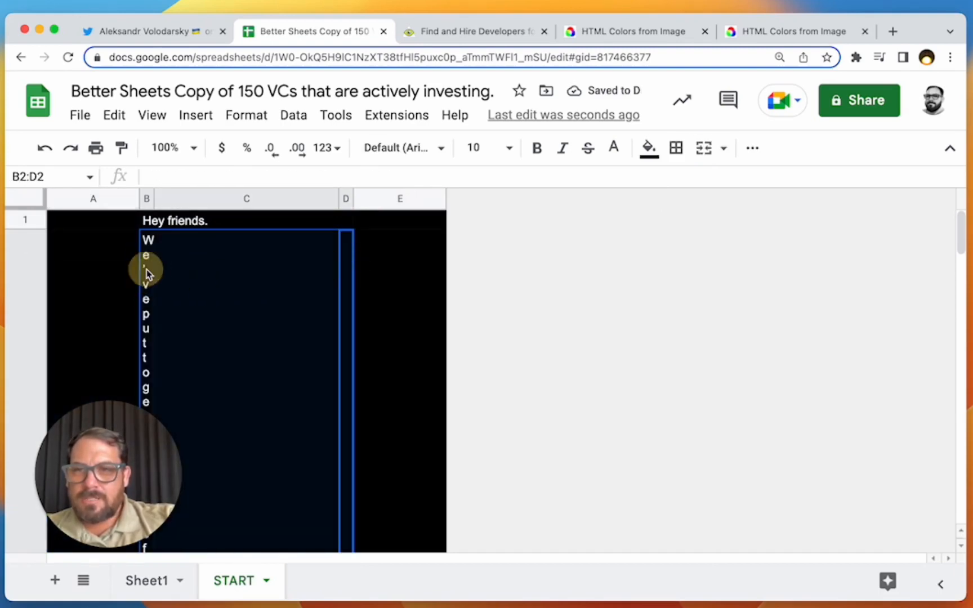
{"action": "key", "text": "super+y"}
Step: Merge cells B3:D3 holding the line "I hope it is helpful if you are fundraising."
{"action": "left_click", "coordinate": [337, 298]}
{"action": "left_click_drag", "start_coordinate": [352, 301], "coordinate": [144, 304]}
{"action": "left_click", "coordinate": [145, 305]}
{"action": "left_click", "coordinate": [210, 304]}
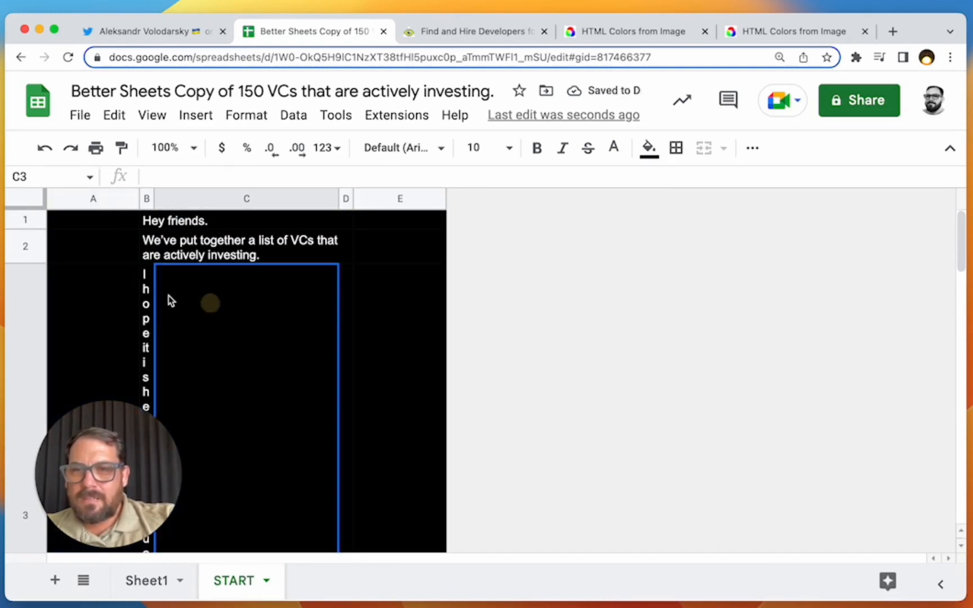
{"action": "key", "text": "Left"}
{"action": "key", "text": "shift+Right"}
{"action": "key", "text": "shift+Right"}
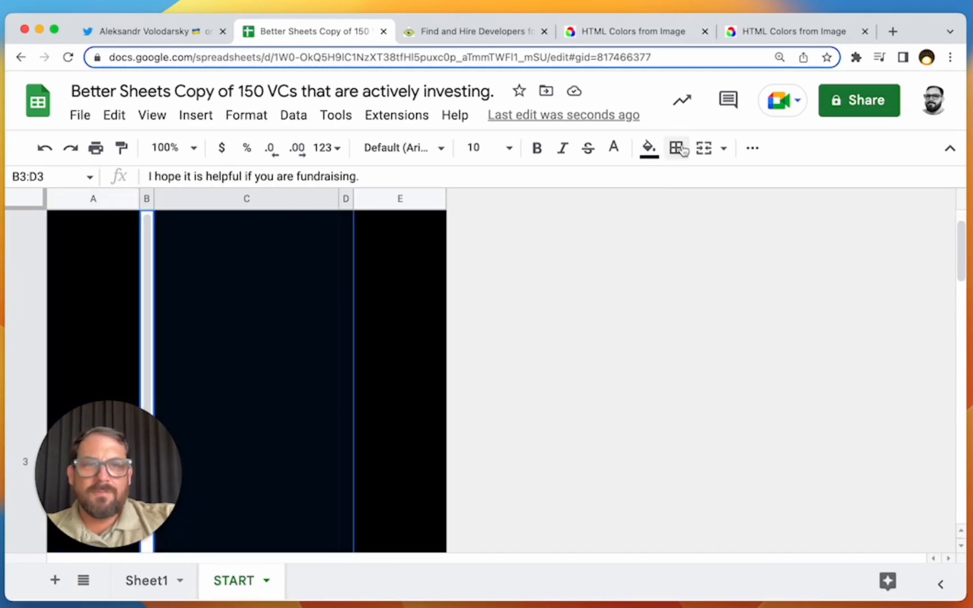
{"action": "left_click", "coordinate": [702, 147]}
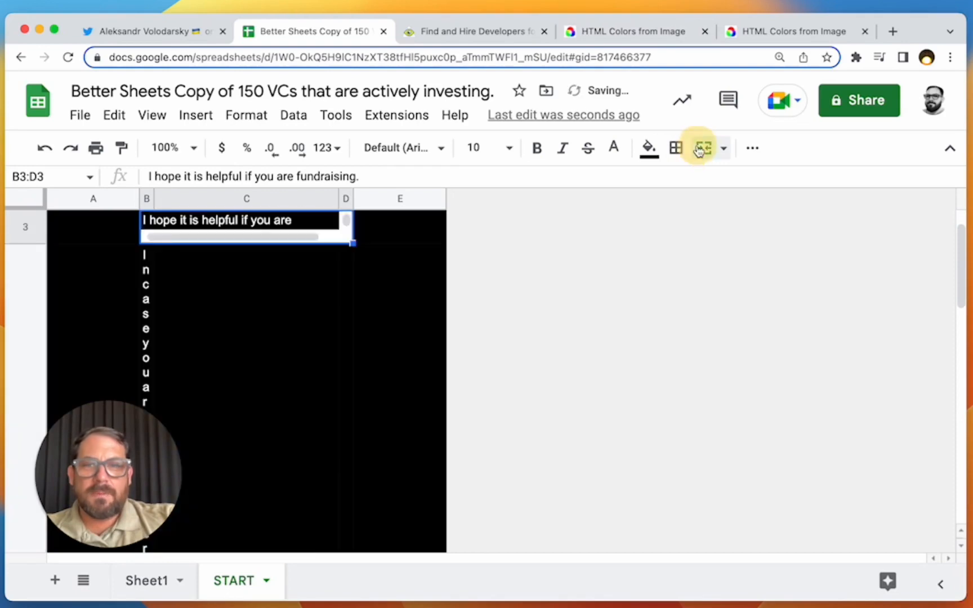
Step: Merge cells B4:D4 holding the line about the marketplace of vetted engineers
{"action": "left_click", "coordinate": [349, 345]}
{"action": "key", "text": "shift+Left"}
{"action": "key", "text": "shift+Left"}
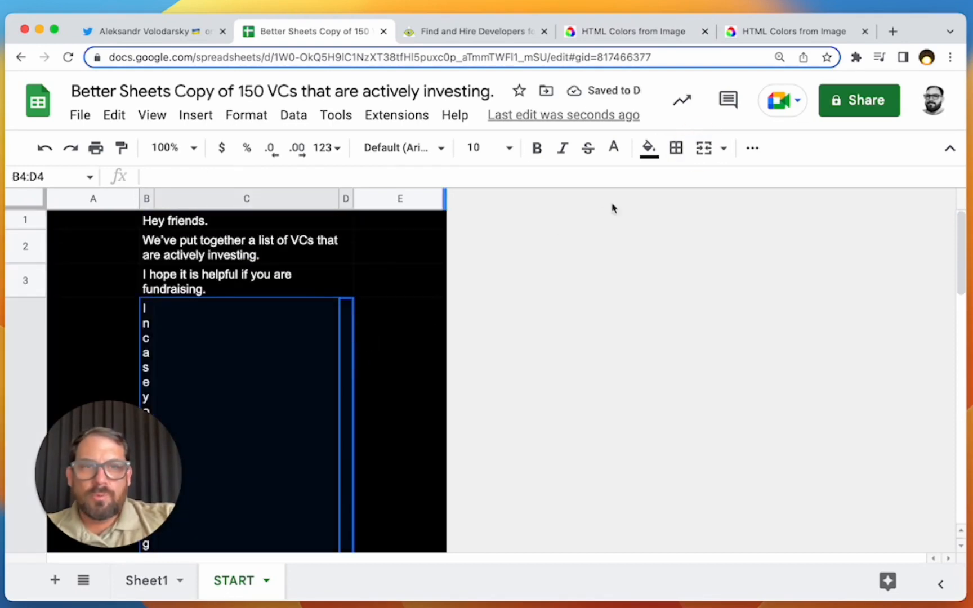
{"action": "left_click", "coordinate": [704, 148]}
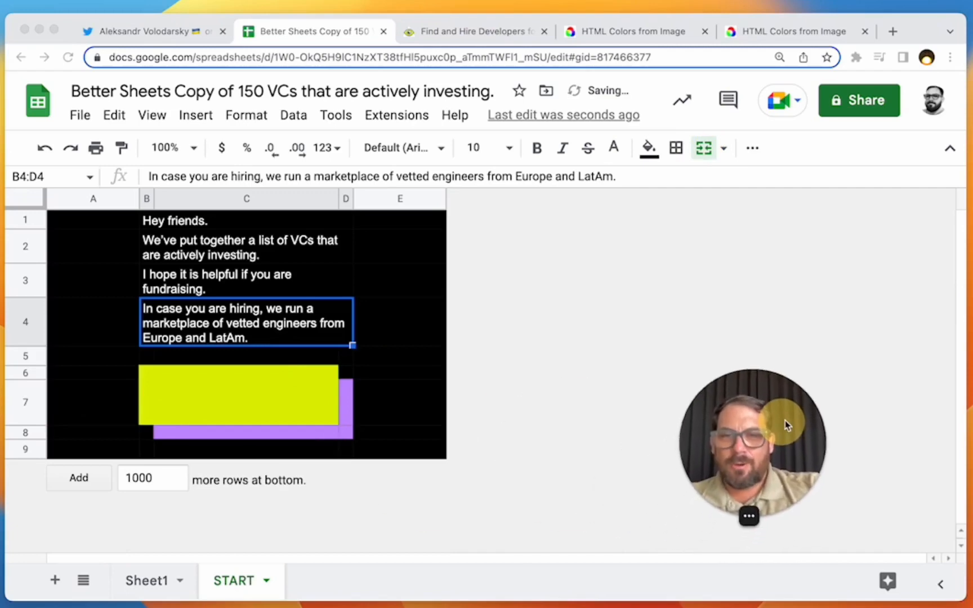
Step: Hide the gridlines on the START sheet and switch to Sheet1
{"action": "left_click", "coordinate": [248, 384]}
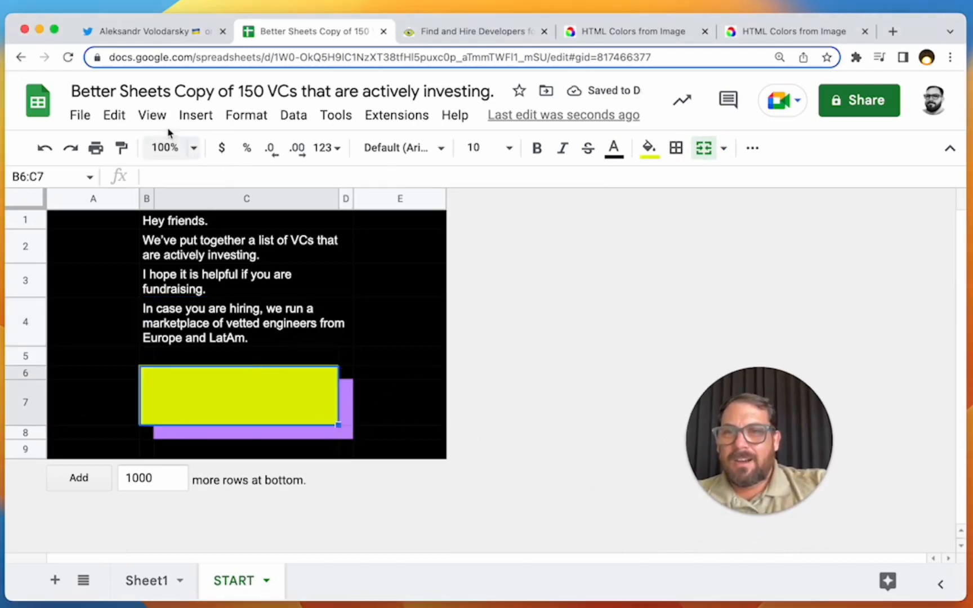
{"action": "left_click", "coordinate": [152, 115]}
{"action": "mouse_move", "coordinate": [183, 150]}
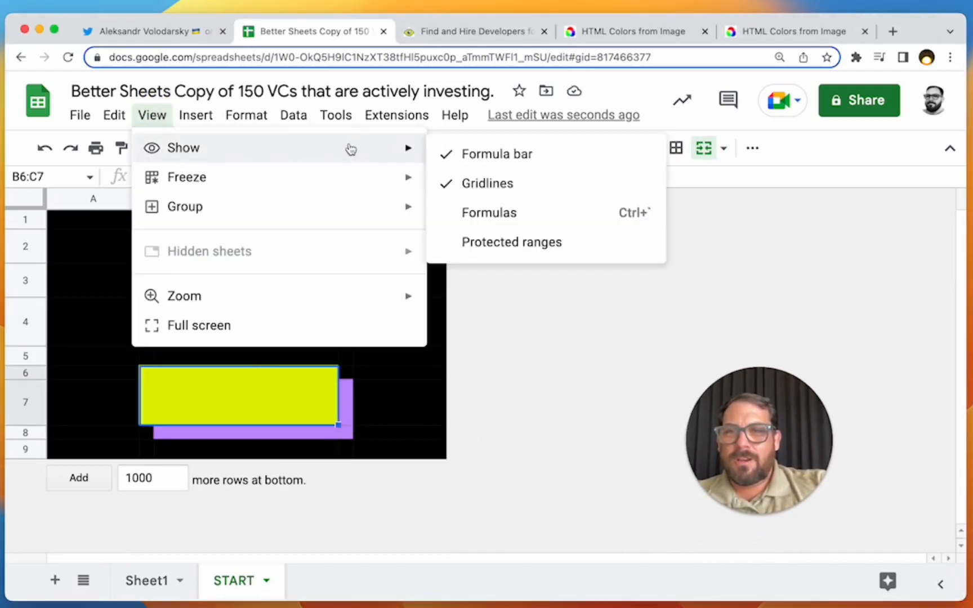
{"action": "left_click", "coordinate": [523, 179]}
{"action": "left_click", "coordinate": [387, 304]}
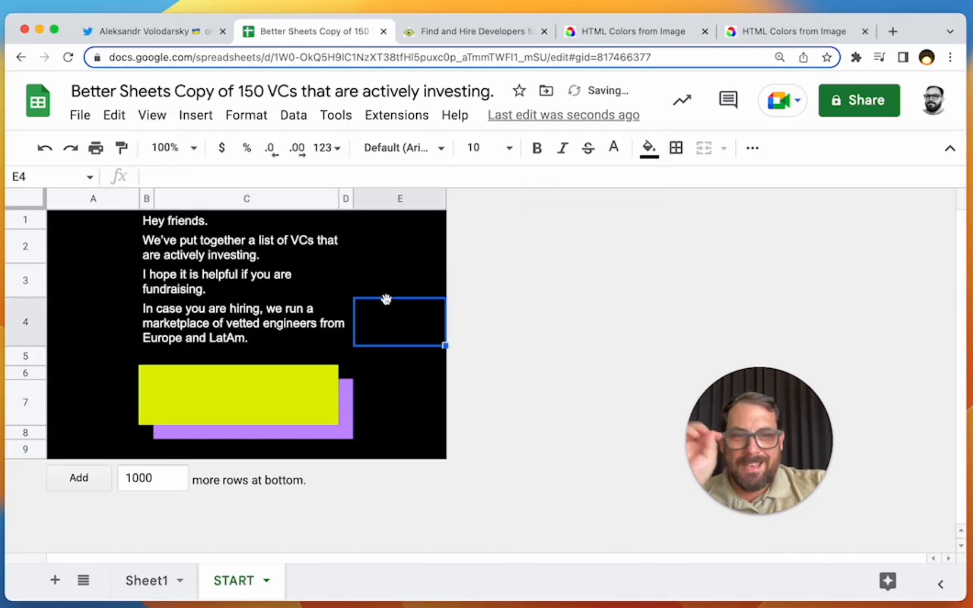
{"action": "left_click", "coordinate": [168, 580]}
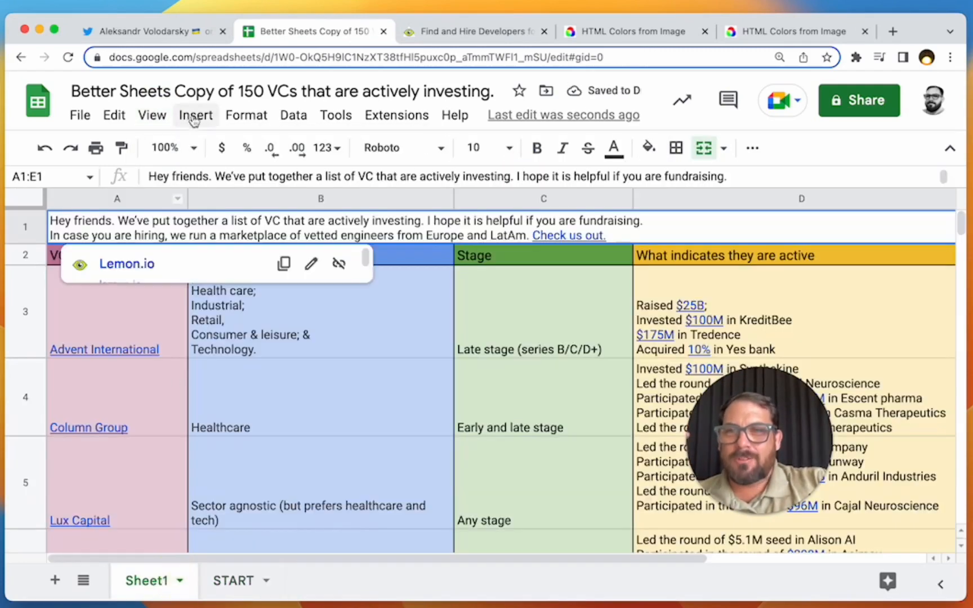
Step: Hide the gridlines on Sheet1
{"action": "left_click", "coordinate": [158, 115]}
{"action": "mouse_move", "coordinate": [239, 147]}
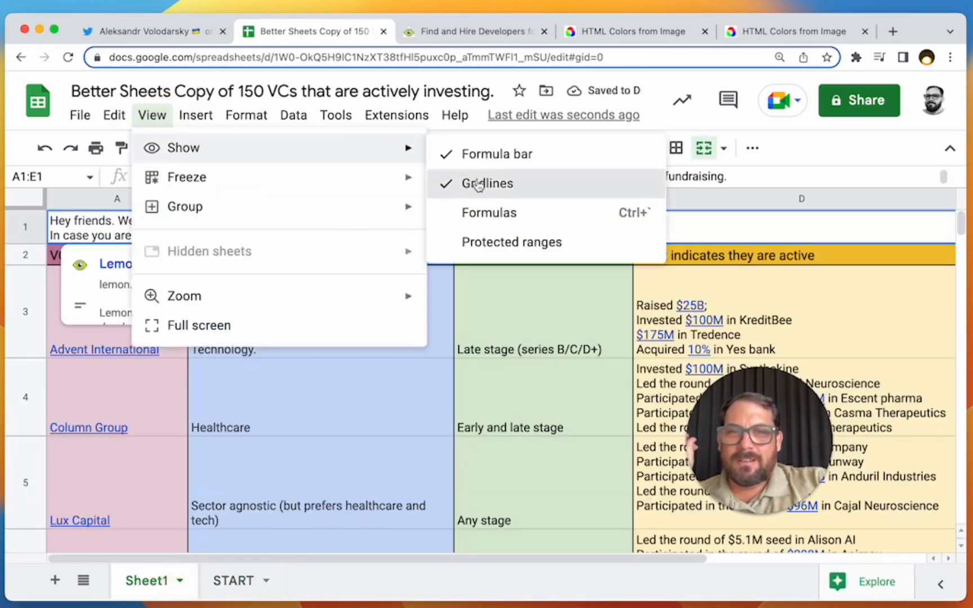
{"action": "left_click", "coordinate": [473, 184]}
{"action": "left_click", "coordinate": [445, 301]}
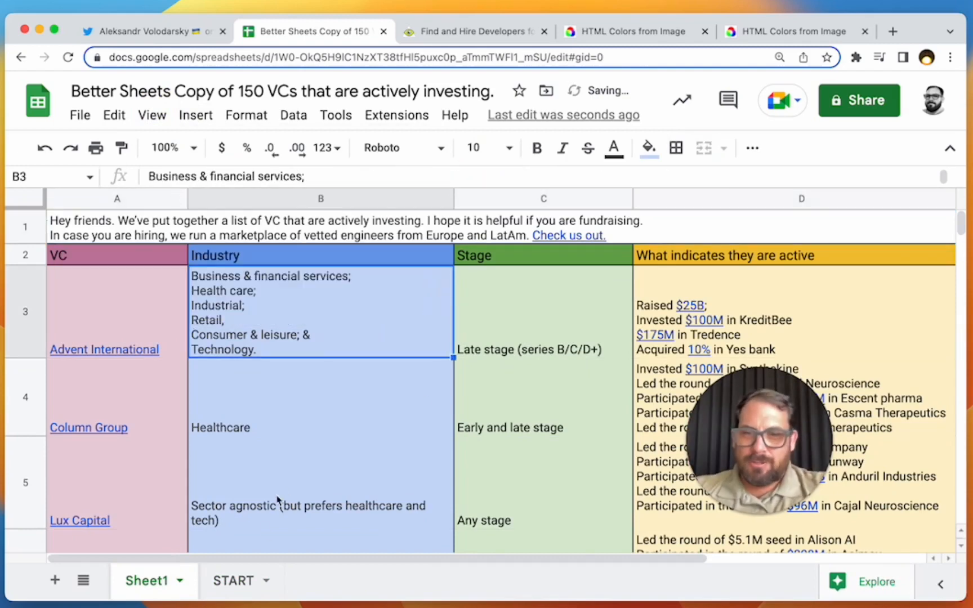
Step: Move the START sheet ahead of Sheet1 so it is the first sheet in the file
{"action": "left_click", "coordinate": [248, 588]}
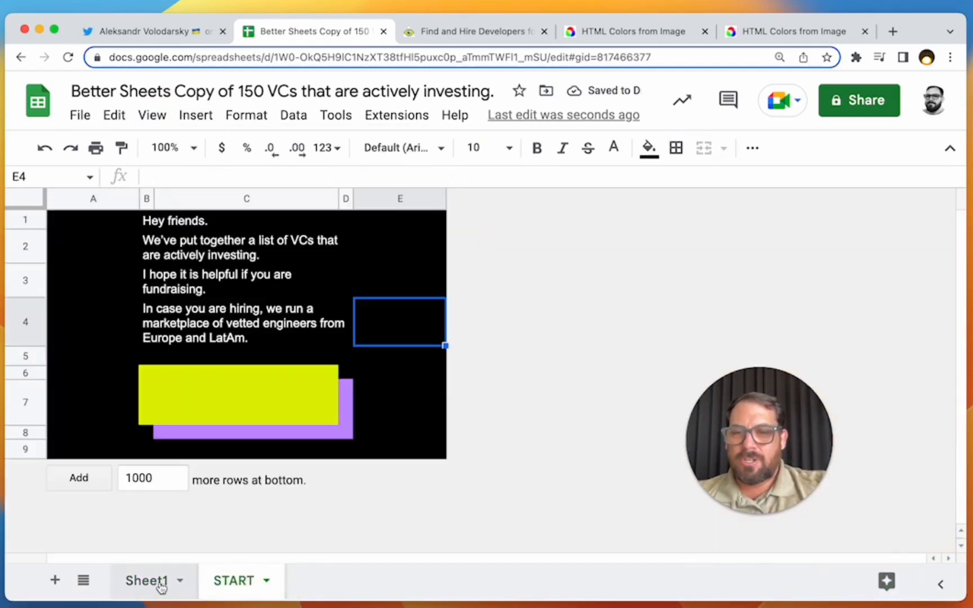
{"action": "left_click", "coordinate": [194, 259]}
{"action": "left_click_drag", "start_coordinate": [231, 579], "coordinate": [134, 577]}
{"action": "left_click", "coordinate": [233, 307]}
Step: Enter "Lemon.io" in the merged lime button cell B6:C7 on the START sheet
{"action": "left_click", "coordinate": [204, 408]}
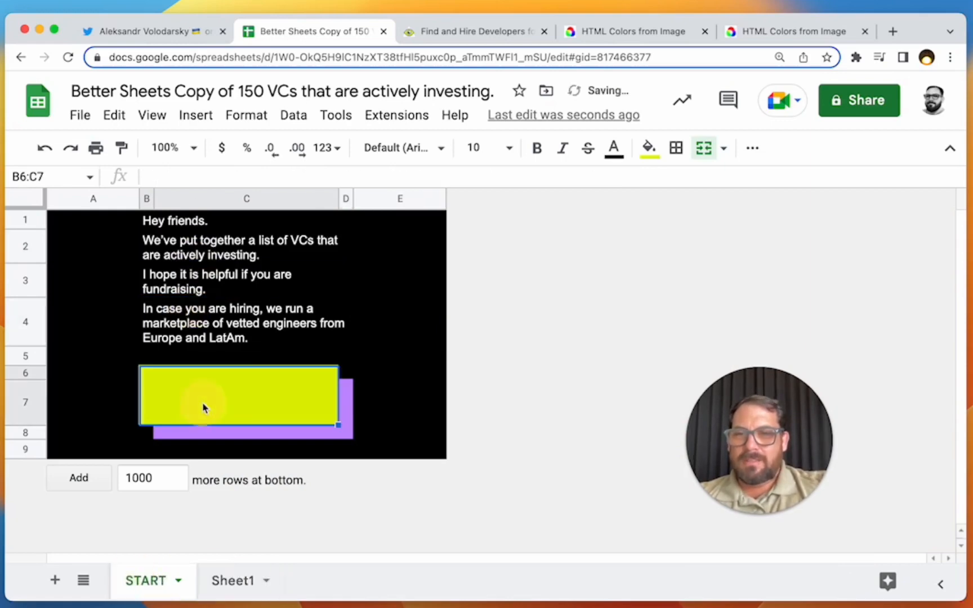
{"action": "double_click", "coordinate": [206, 397]}
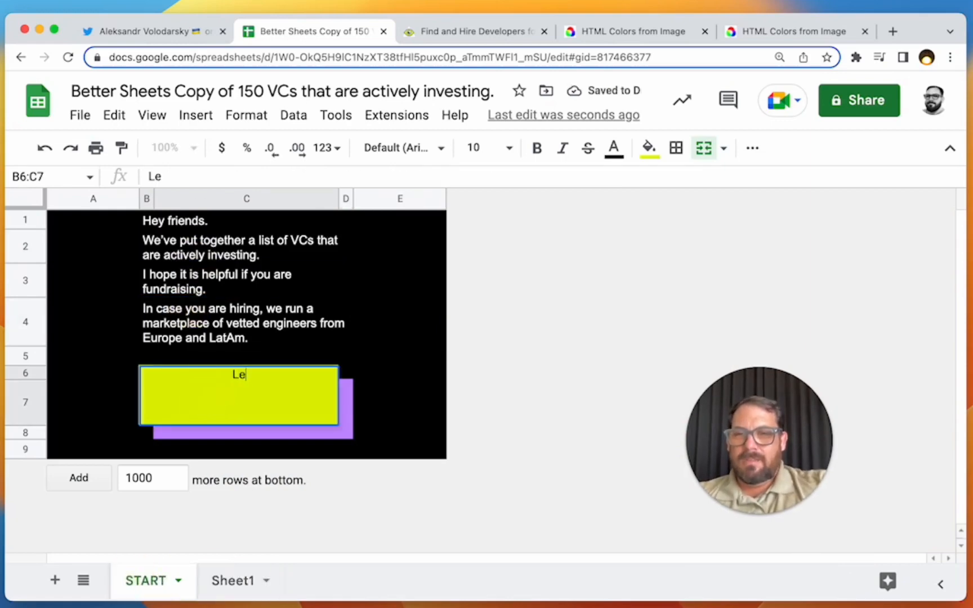
{"action": "type", "text": "Lemi"}
{"action": "key", "text": "BackSpace"}
{"action": "type", "text": "on.io"}
{"action": "key", "text": "Return"}
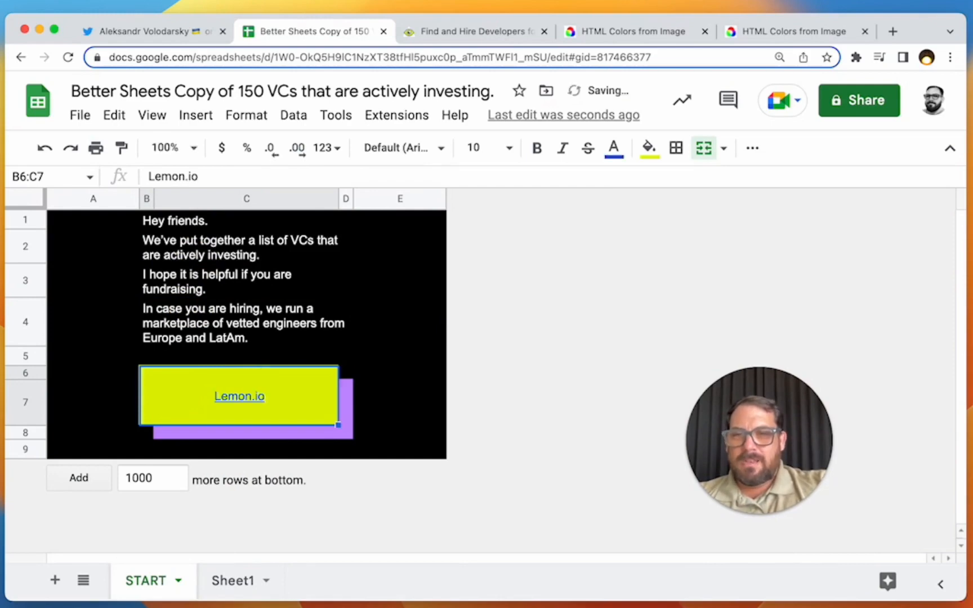
Step: Check the lettering on the Lemon.io website and set the button text's font to Press Start 2P
{"action": "left_click", "coordinate": [438, 149]}
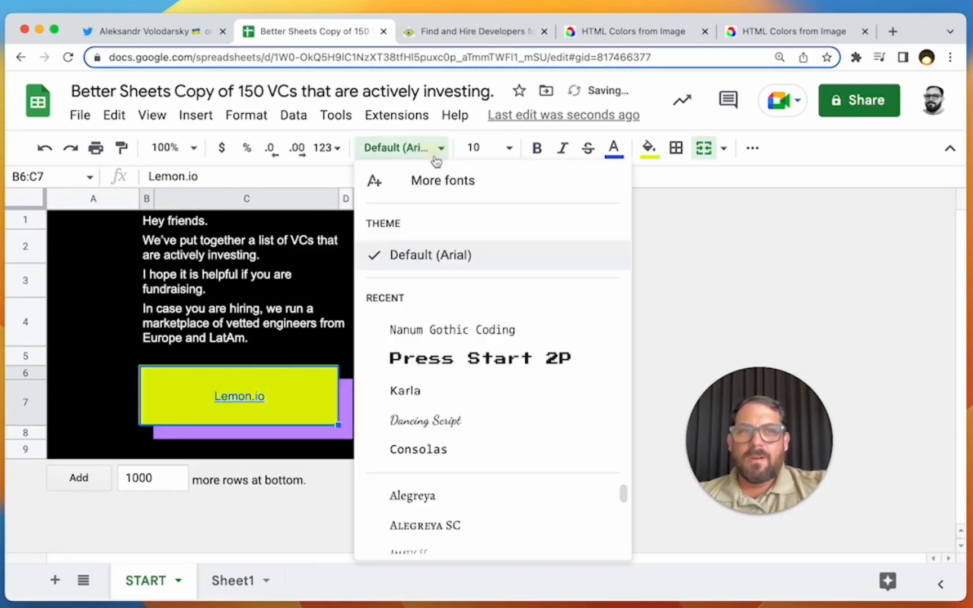
{"action": "left_click", "coordinate": [481, 35]}
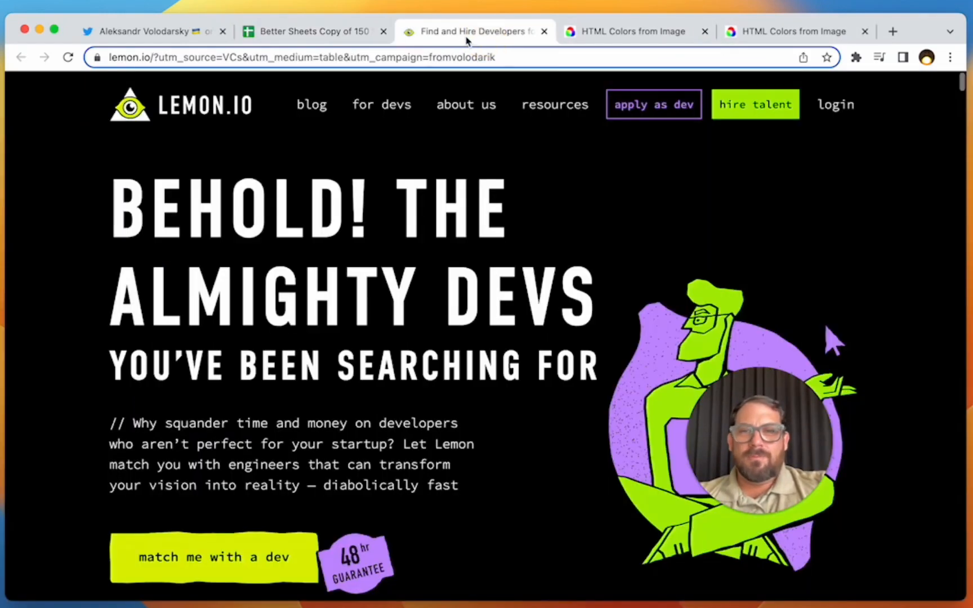
{"action": "left_click", "coordinate": [290, 33]}
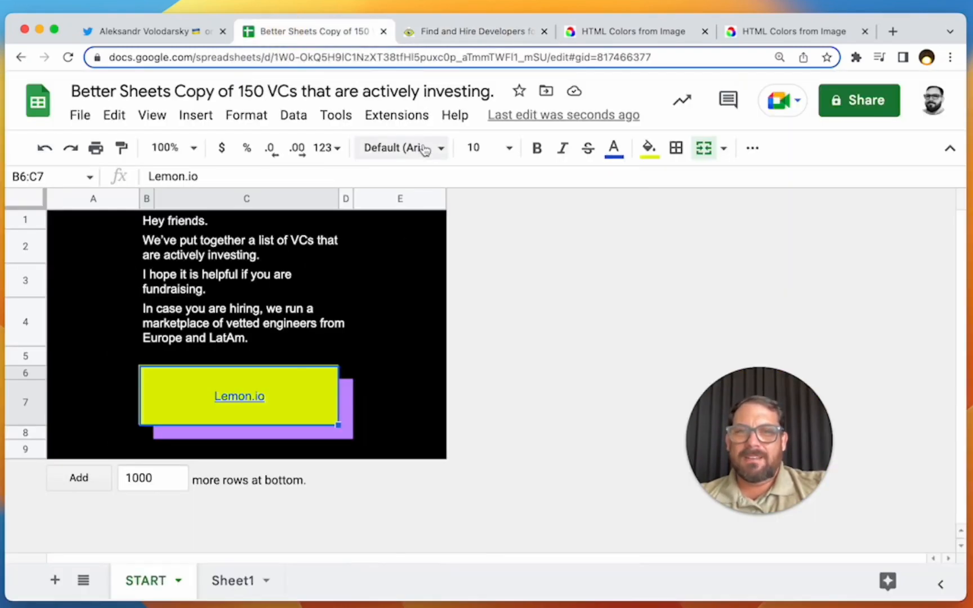
{"action": "left_click", "coordinate": [406, 147]}
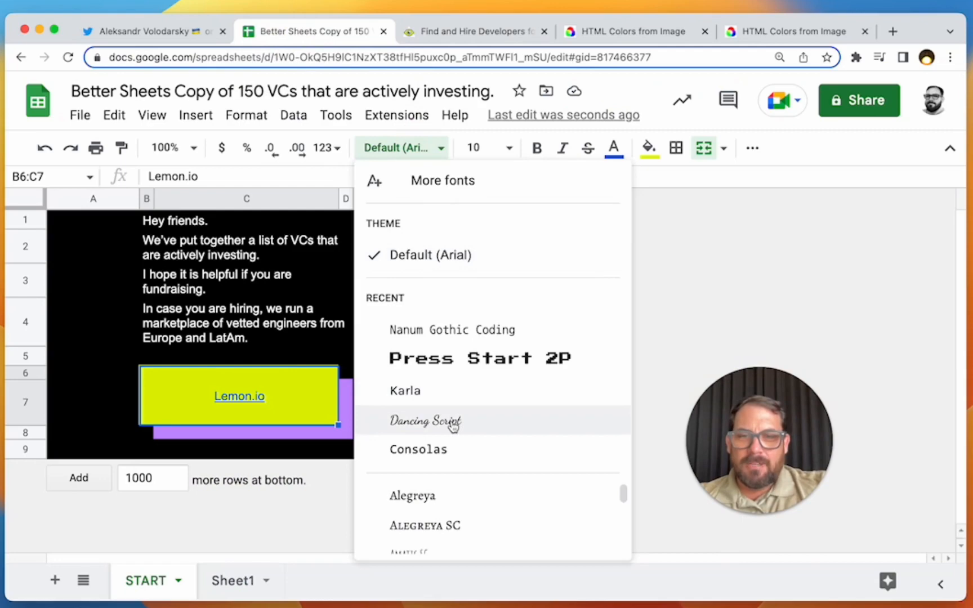
{"action": "left_click", "coordinate": [480, 361]}
Step: Browse the available fonts and switch the button text's font to Comfortaa
{"action": "left_click", "coordinate": [393, 155]}
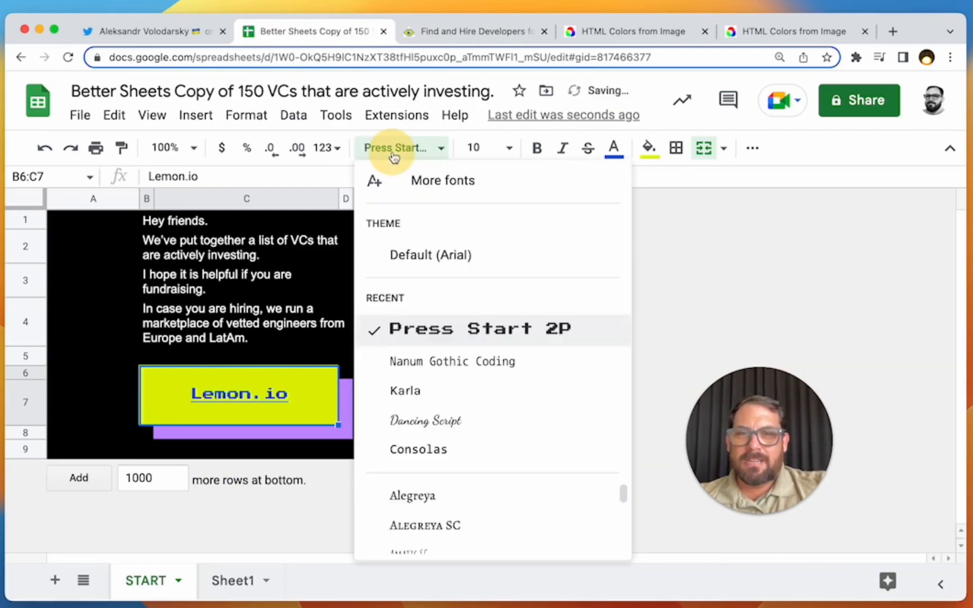
{"action": "scroll", "coordinate": [483, 533], "scroll_direction": "down", "scroll_amount": 3}
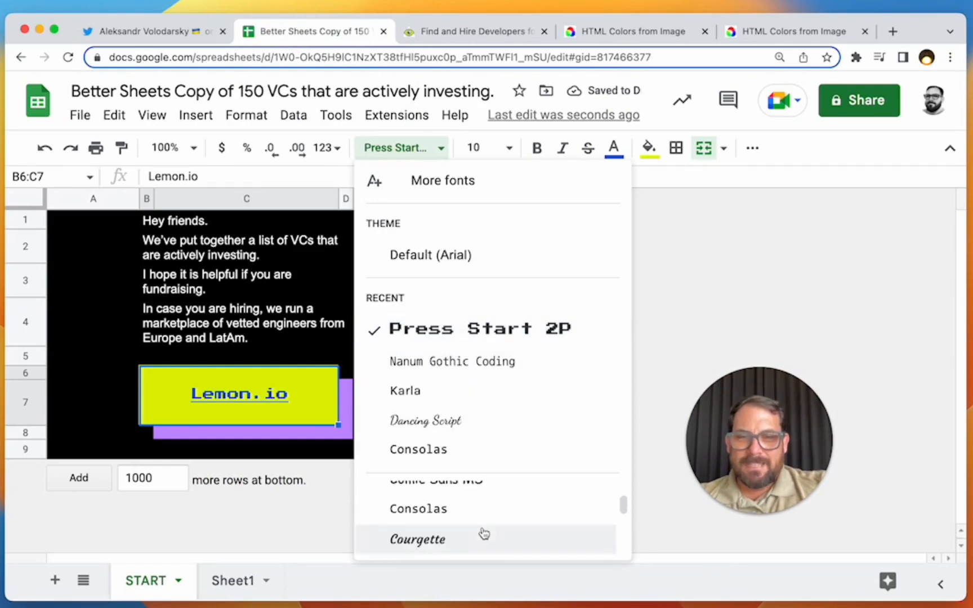
{"action": "scroll", "coordinate": [483, 533], "scroll_direction": "up", "scroll_amount": 2}
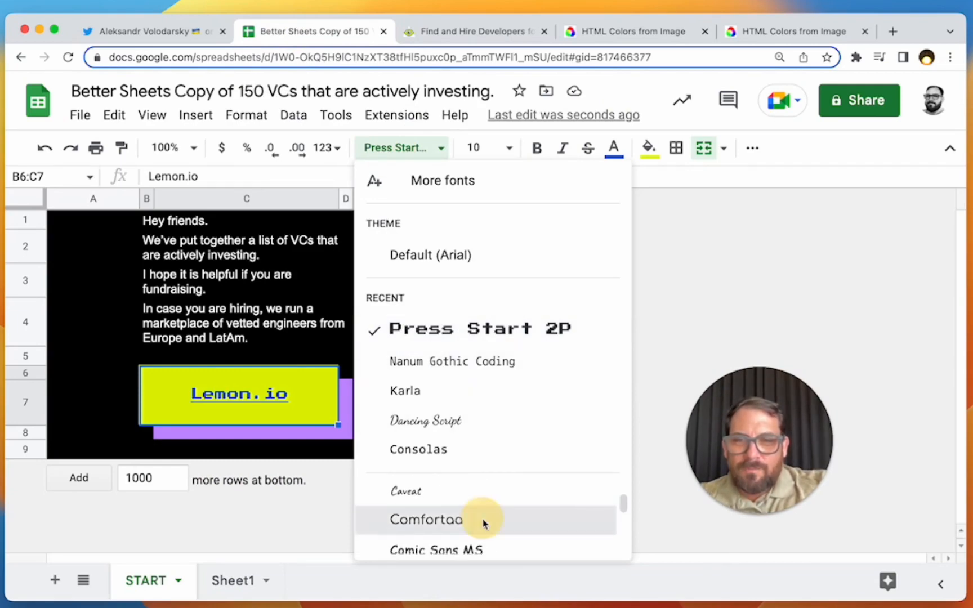
{"action": "left_click", "coordinate": [483, 519]}
Step: Replace the lime button's text with "LEMON.IO" in capitals
{"action": "type", "text": "LEMON>"}
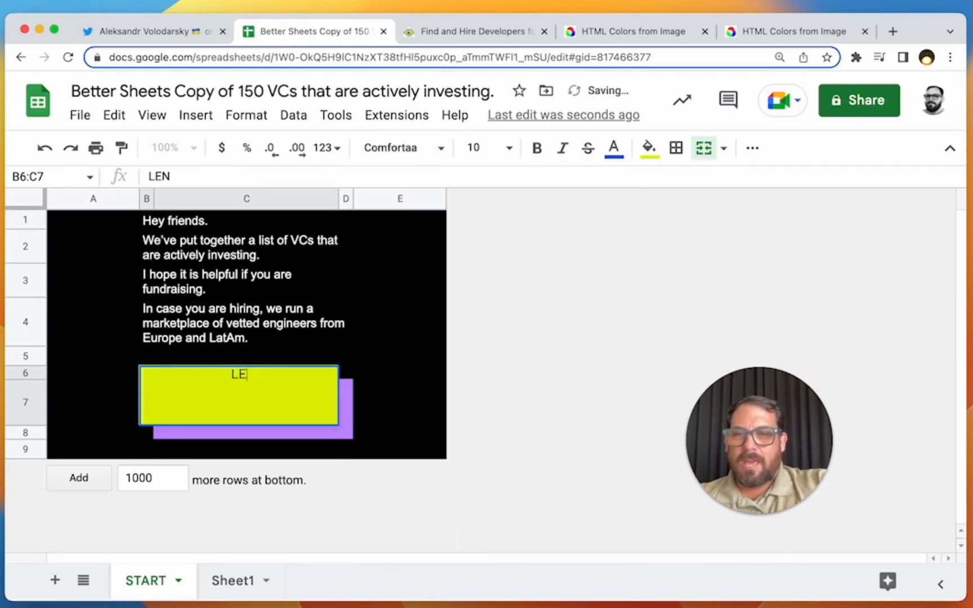
{"action": "key", "text": "BackSpace"}
{"action": "type", "text": ".IO"}
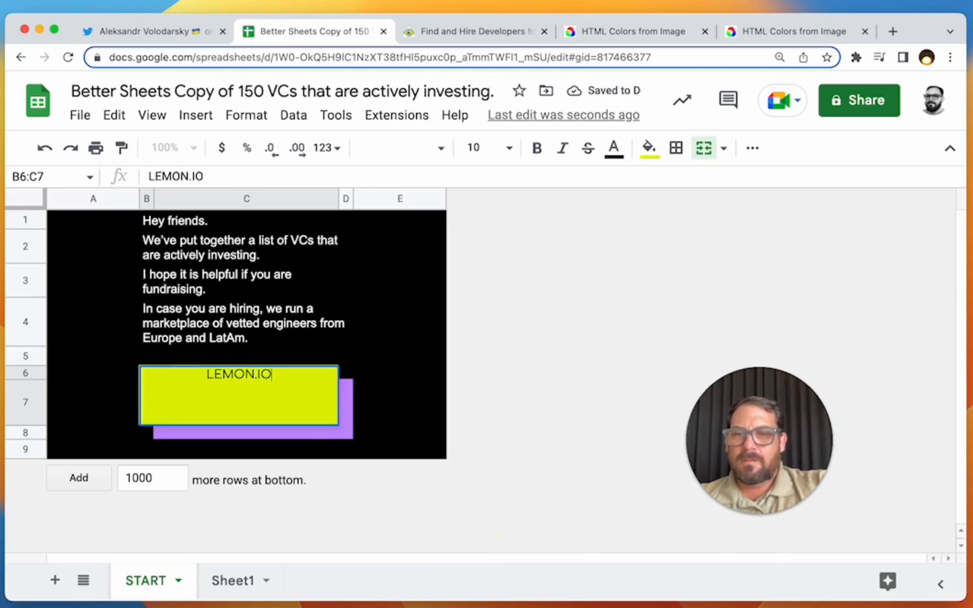
{"action": "key", "text": "Return"}
Step: Compare the button with the Lemon.io website's lettering and change the LEMON.IO text's font to Oswald
{"action": "left_click", "coordinate": [467, 32]}
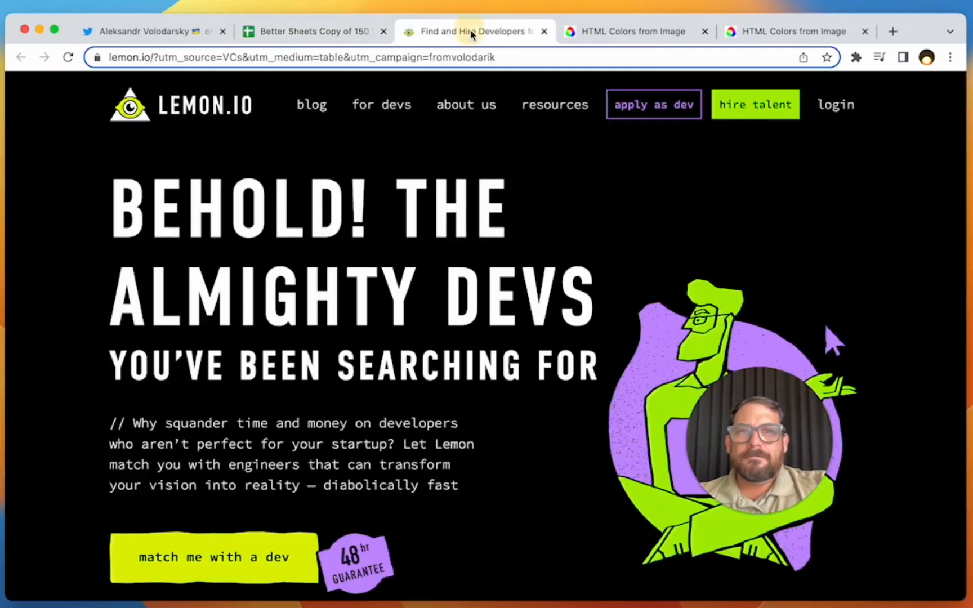
{"action": "left_click", "coordinate": [343, 29]}
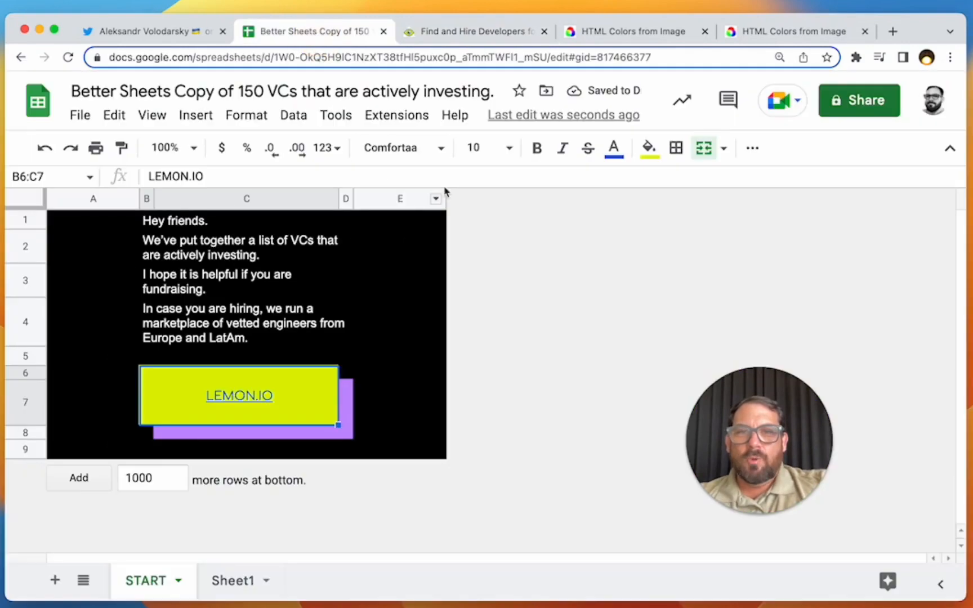
{"action": "left_click", "coordinate": [406, 159]}
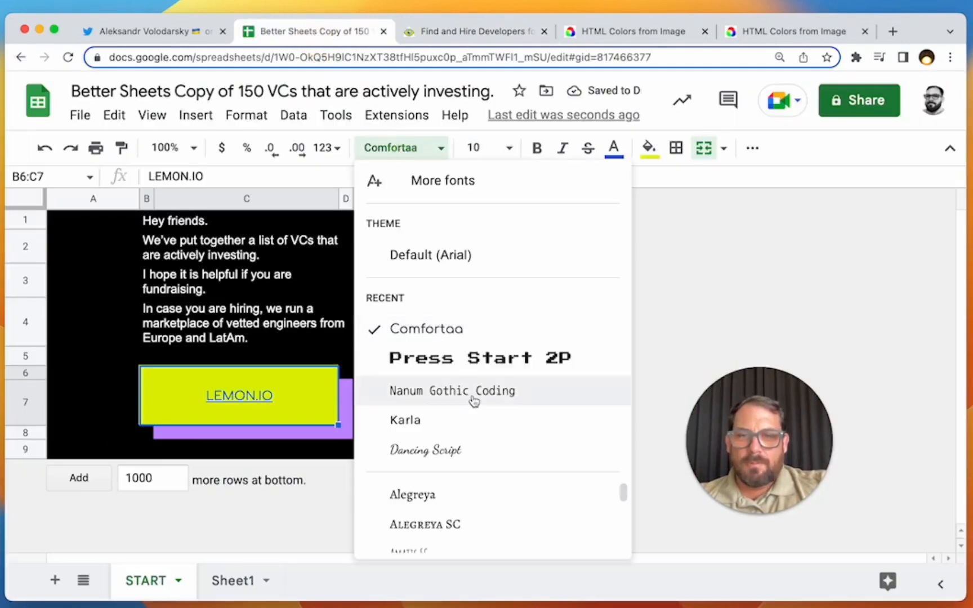
{"action": "scroll", "coordinate": [470, 504], "scroll_direction": "down", "scroll_amount": 3}
{"action": "scroll", "coordinate": [473, 504], "scroll_direction": "down", "scroll_amount": 3}
{"action": "left_click", "coordinate": [471, 504]}
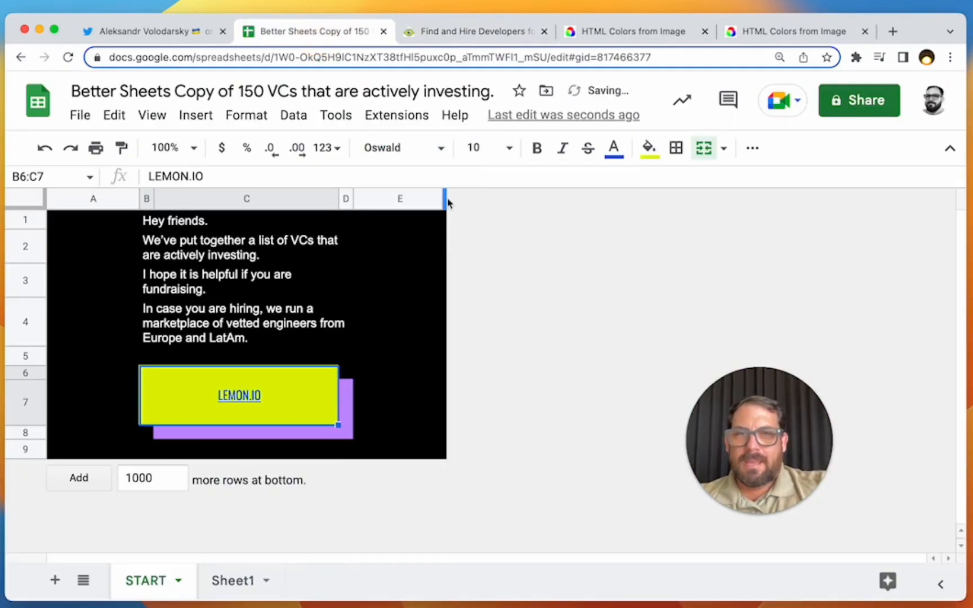
Step: Try font size 44 for the LEMON.IO button text
{"action": "left_click", "coordinate": [484, 152]}
{"action": "type", "text": "44"}
{"action": "key", "text": "Return"}
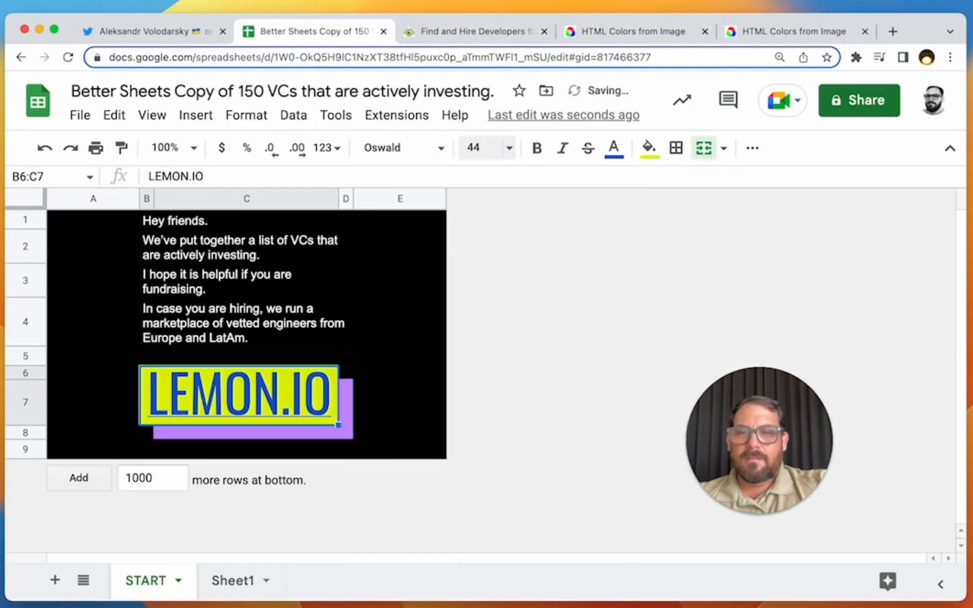
Step: Set the LEMON.IO button text's font size to 33
{"action": "left_click", "coordinate": [503, 150]}
{"action": "type", "text": "33"}
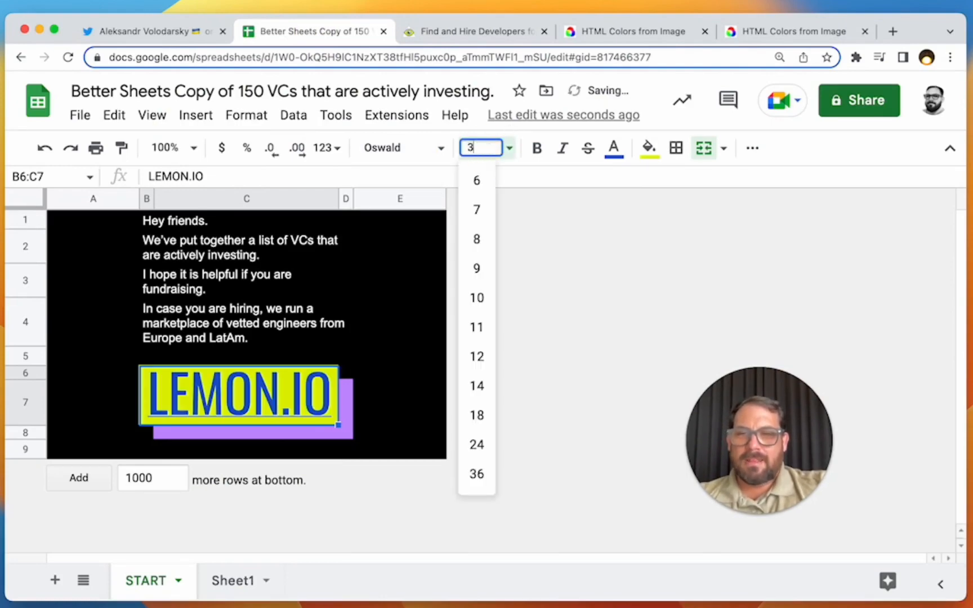
{"action": "key", "text": "Return"}
{"action": "left_click", "coordinate": [392, 357]}
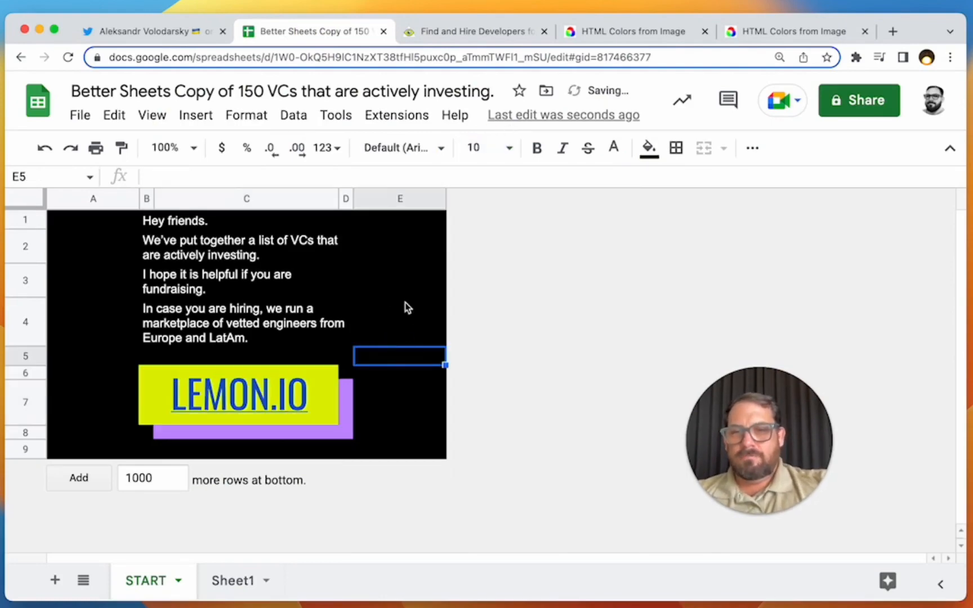
Step: Test the LEMON.IO button's link by opening it, and close the opened page to return to the spreadsheet
{"action": "left_click", "coordinate": [316, 386]}
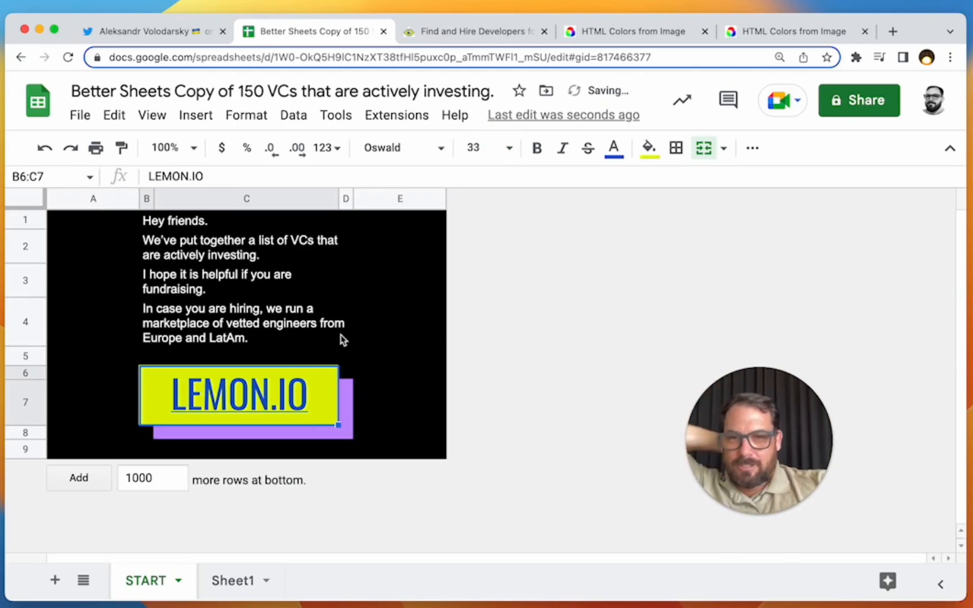
{"action": "left_click", "coordinate": [362, 325]}
{"action": "left_click", "coordinate": [290, 410]}
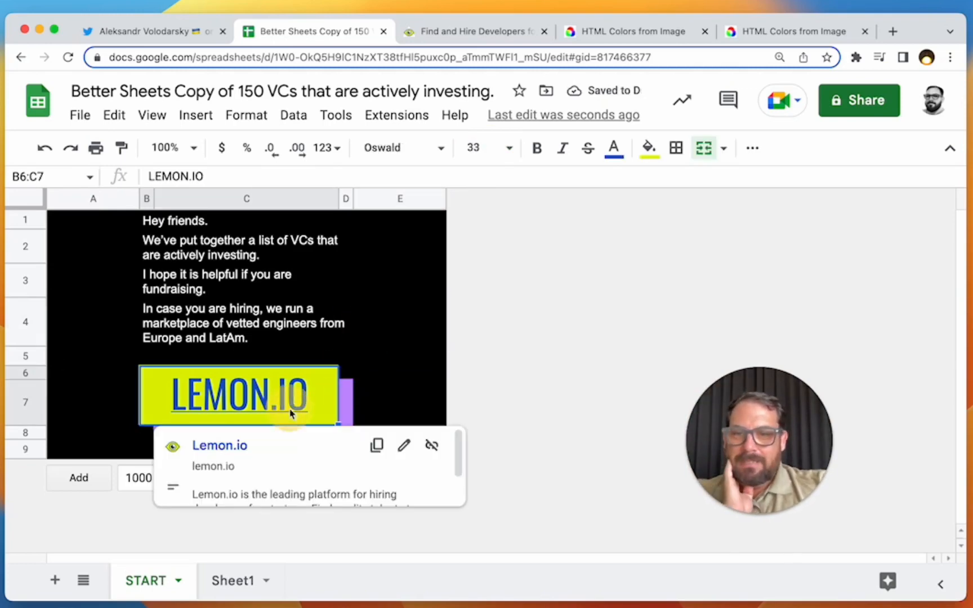
{"action": "left_click", "coordinate": [235, 445]}
{"action": "key", "text": "super+w"}
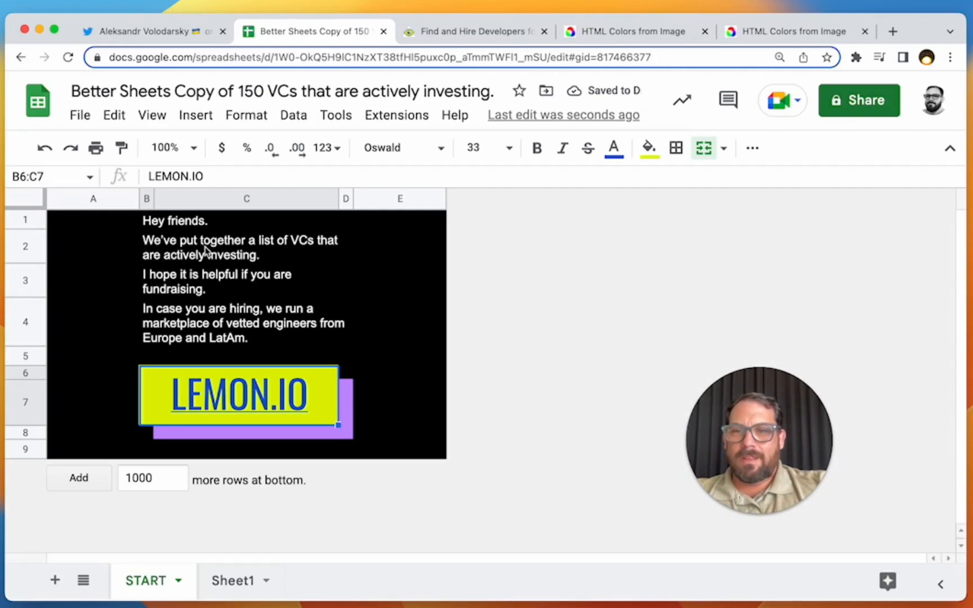
Step: View Sheet1 briefly and return to the START sheet
{"action": "left_click", "coordinate": [67, 363]}
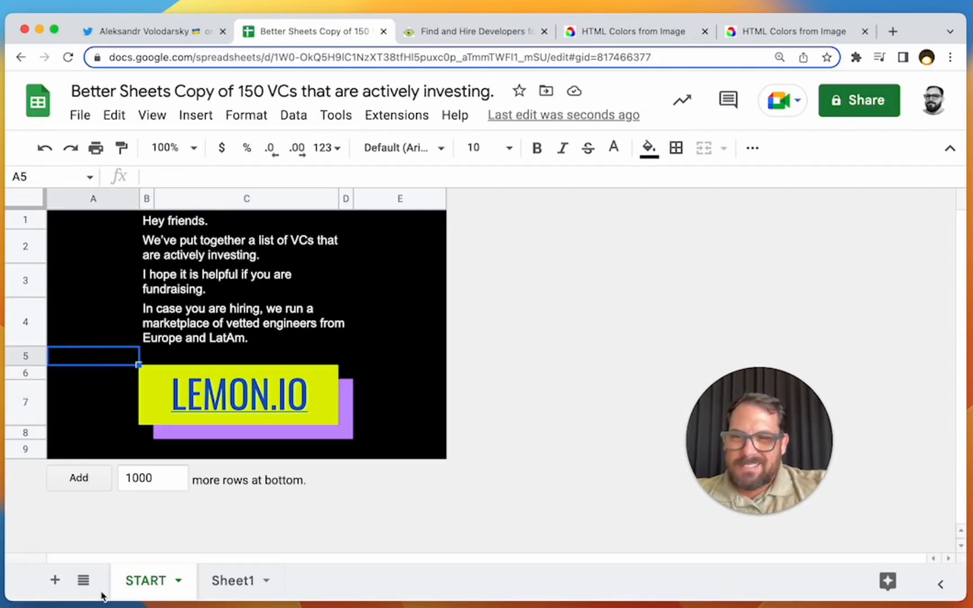
{"action": "left_click", "coordinate": [217, 581]}
{"action": "left_click", "coordinate": [175, 579]}
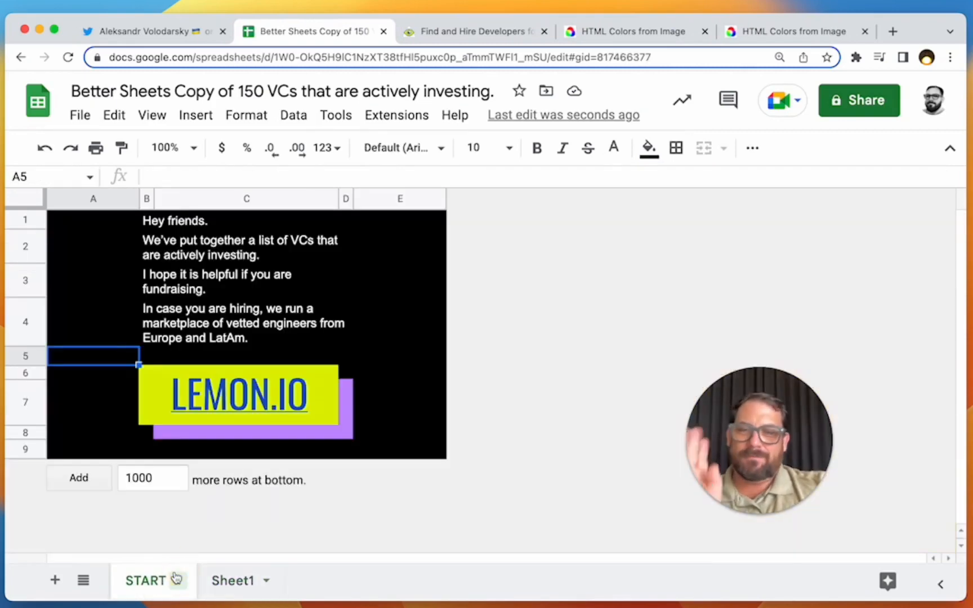
Step: Change the LEMON.IO button text's color to black
{"action": "left_click", "coordinate": [346, 400]}
{"action": "left_click", "coordinate": [330, 395]}
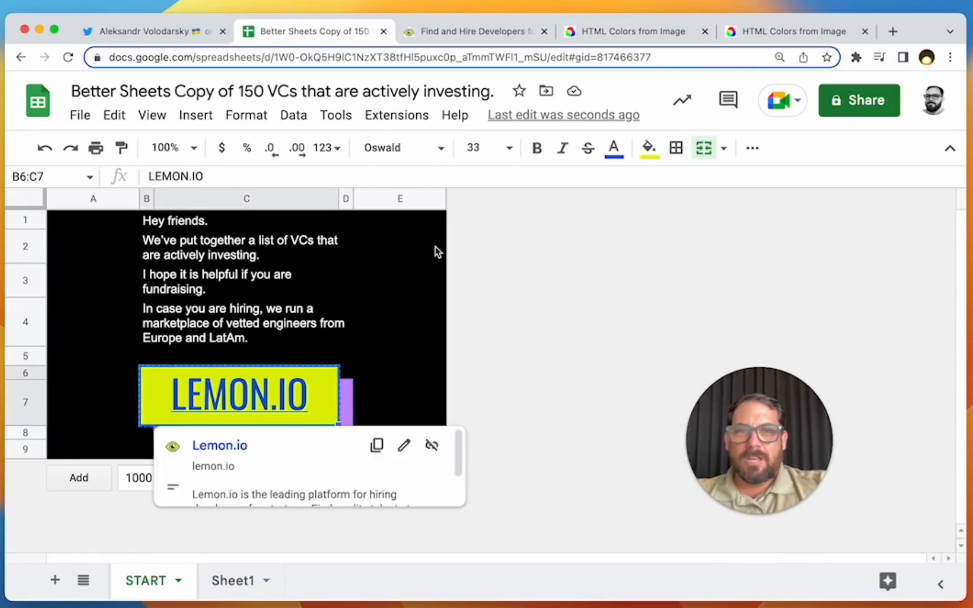
{"action": "left_click", "coordinate": [613, 147]}
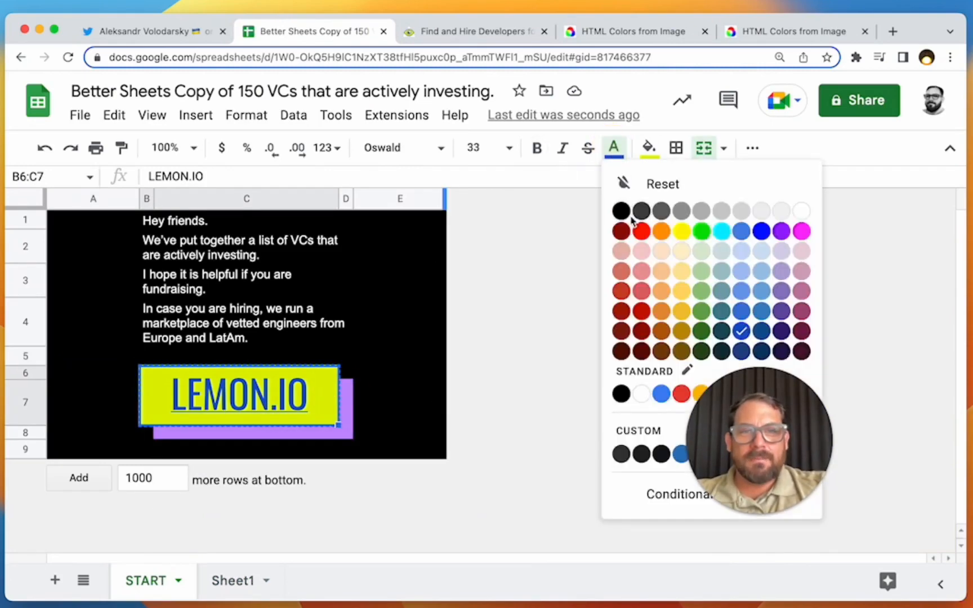
{"action": "left_click", "coordinate": [621, 211]}
{"action": "left_click", "coordinate": [406, 355]}
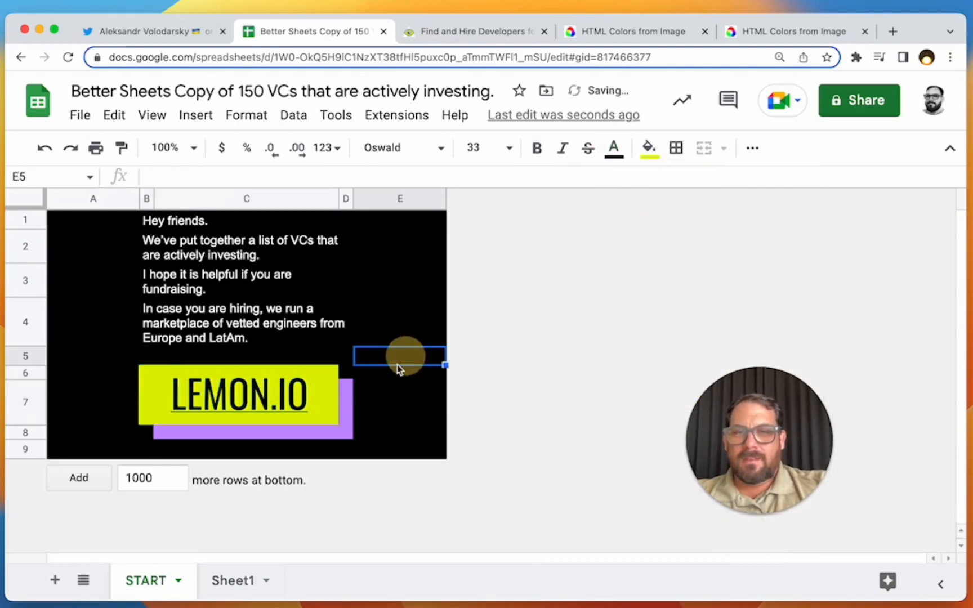
Step: Remove the underline from the linked LEMON.IO button text
{"action": "left_click", "coordinate": [244, 423]}
{"action": "key", "text": "ctrl+u"}
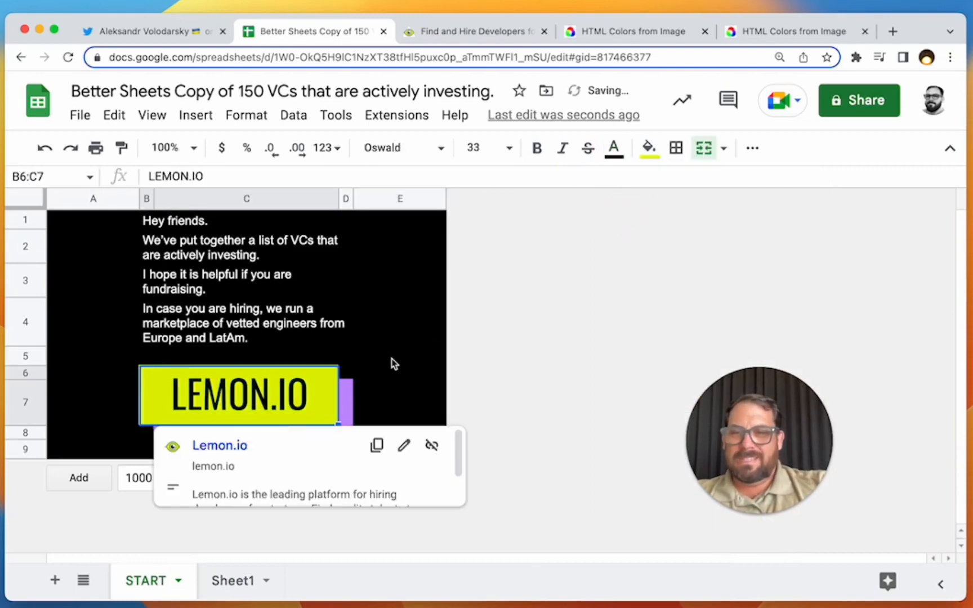
{"action": "left_click", "coordinate": [397, 337]}
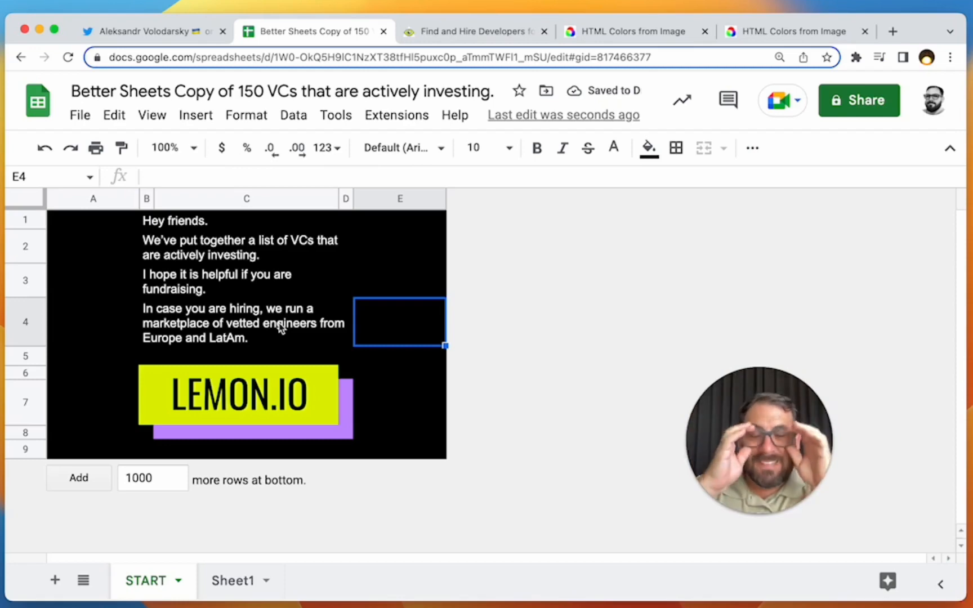
Step: Make rows 1 to 4 of the START sheet equally taller and vertically center the message text in them
{"action": "left_click_drag", "start_coordinate": [168, 229], "coordinate": [177, 340]}
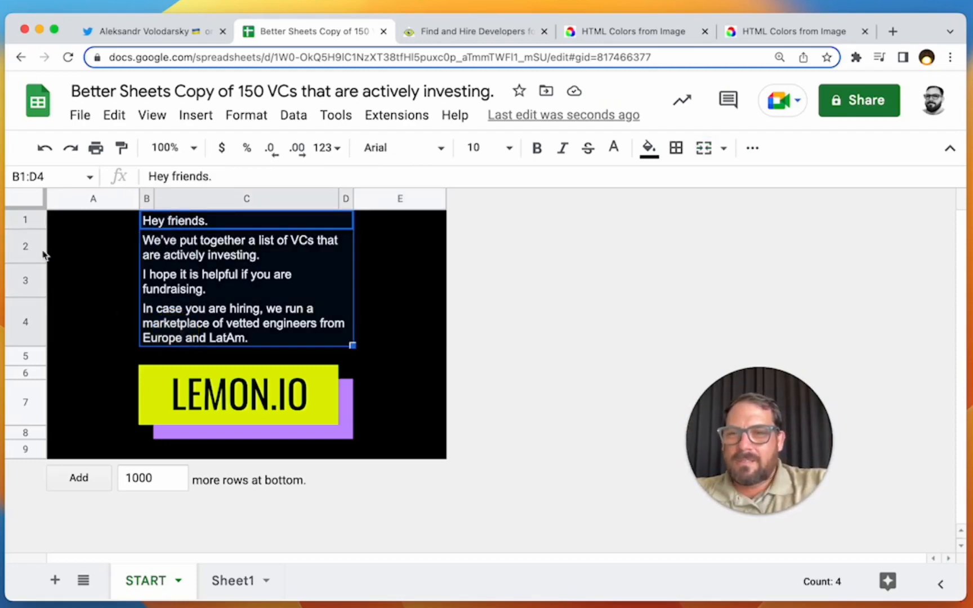
{"action": "left_click_drag", "start_coordinate": [21, 221], "coordinate": [27, 354]}
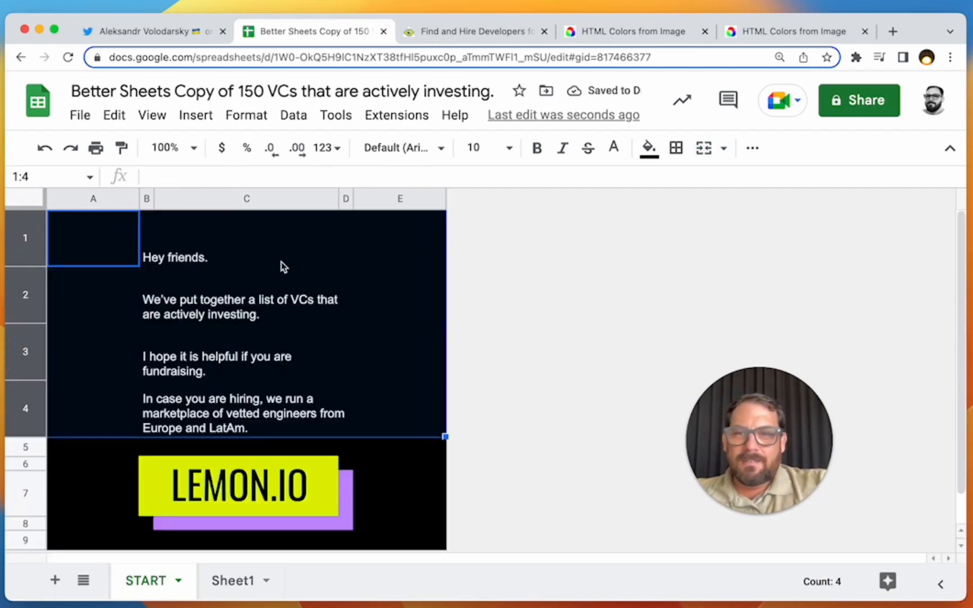
{"action": "left_click", "coordinate": [753, 148]}
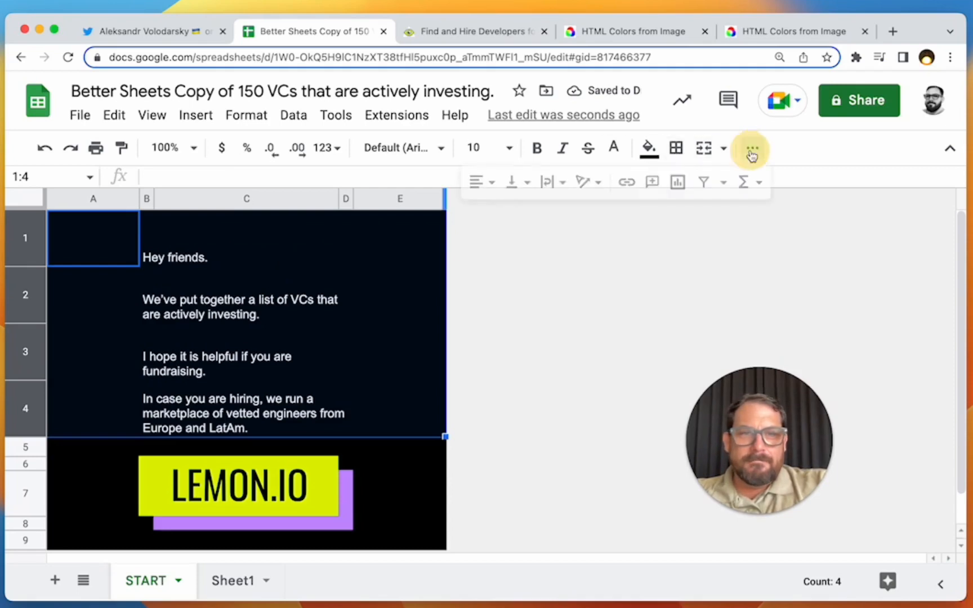
{"action": "left_click", "coordinate": [515, 181]}
{"action": "left_click", "coordinate": [536, 213]}
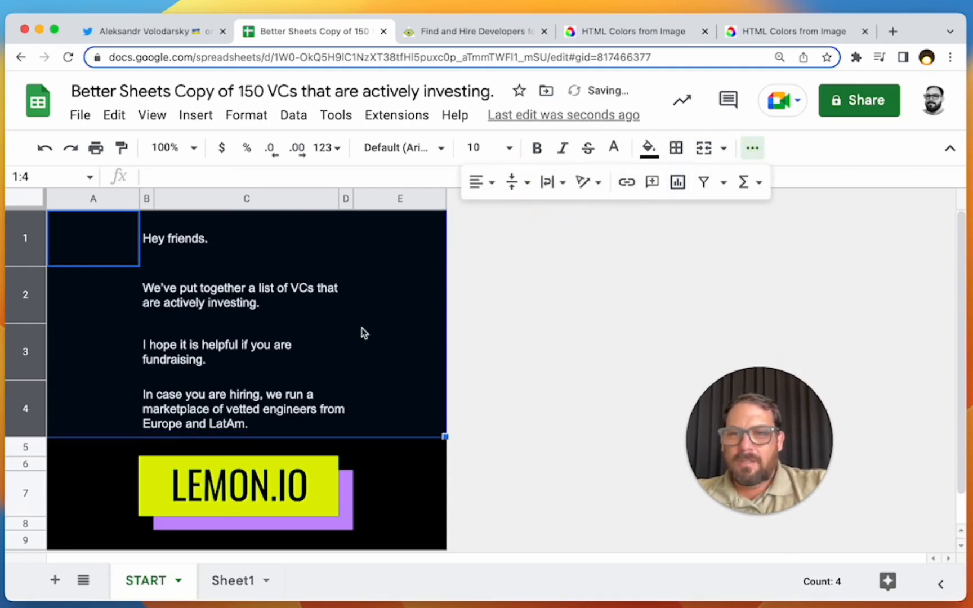
{"action": "left_click", "coordinate": [254, 292]}
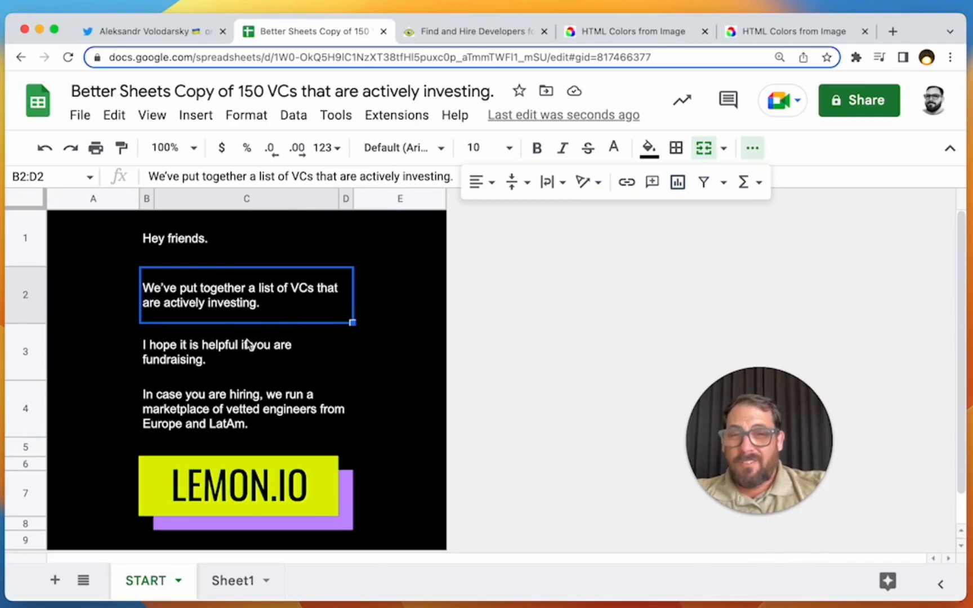
{"action": "scroll", "coordinate": [248, 343], "scroll_direction": "down", "scroll_amount": 1}
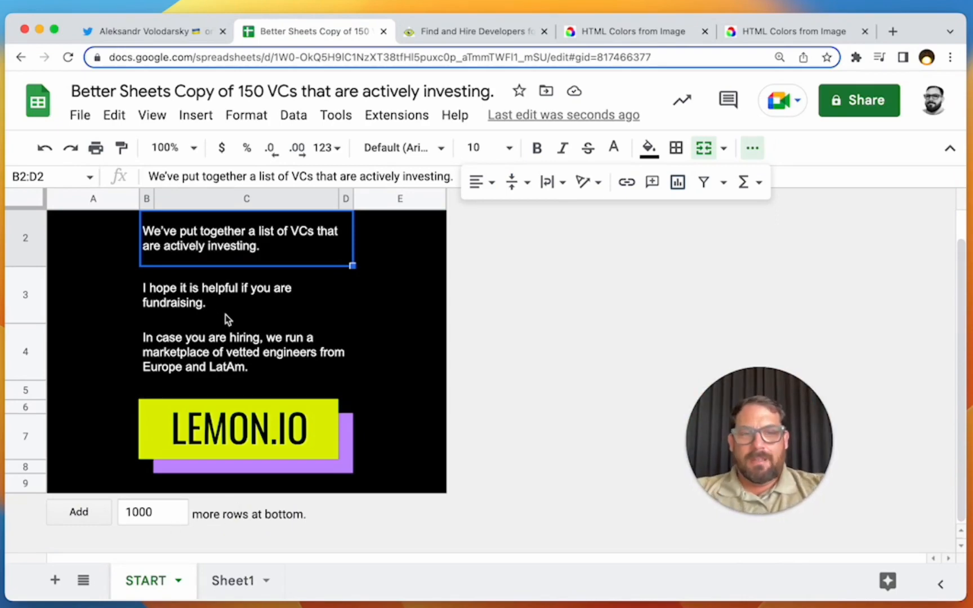
Step: Delete the intro message row above the headers on Sheet1
{"action": "left_click", "coordinate": [222, 578]}
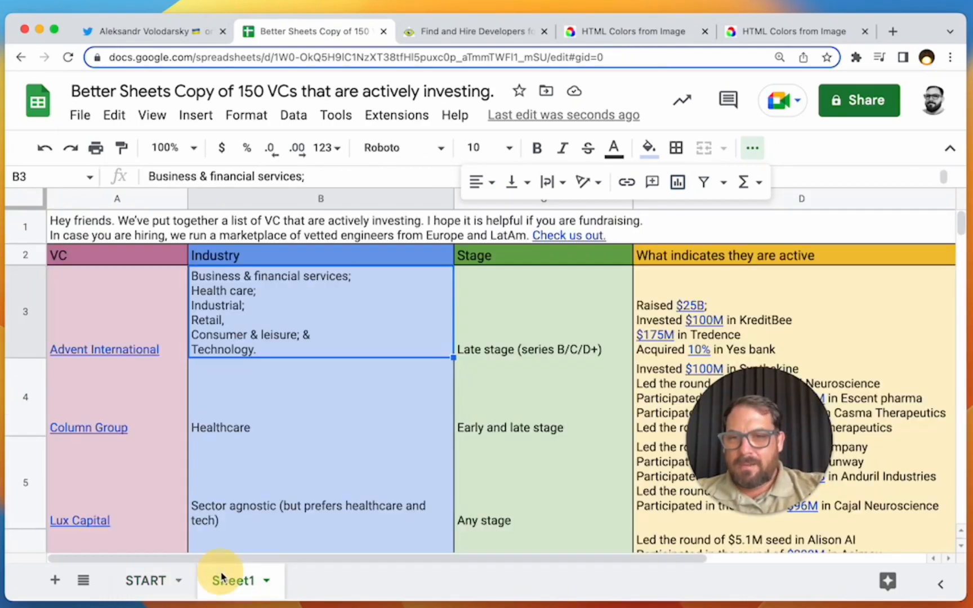
{"action": "left_click", "coordinate": [57, 225]}
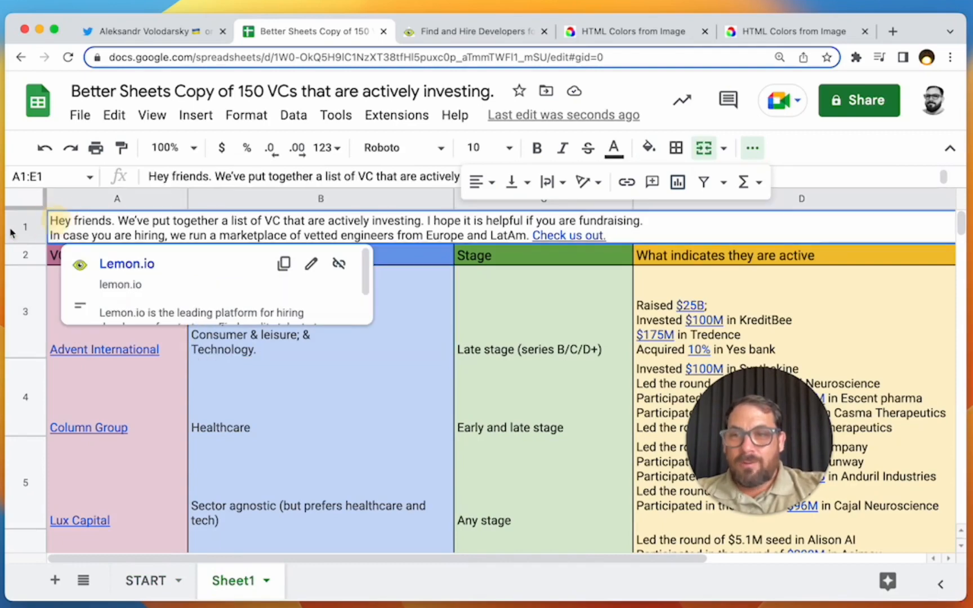
{"action": "left_click", "coordinate": [20, 225]}
{"action": "right_click", "coordinate": [20, 225]}
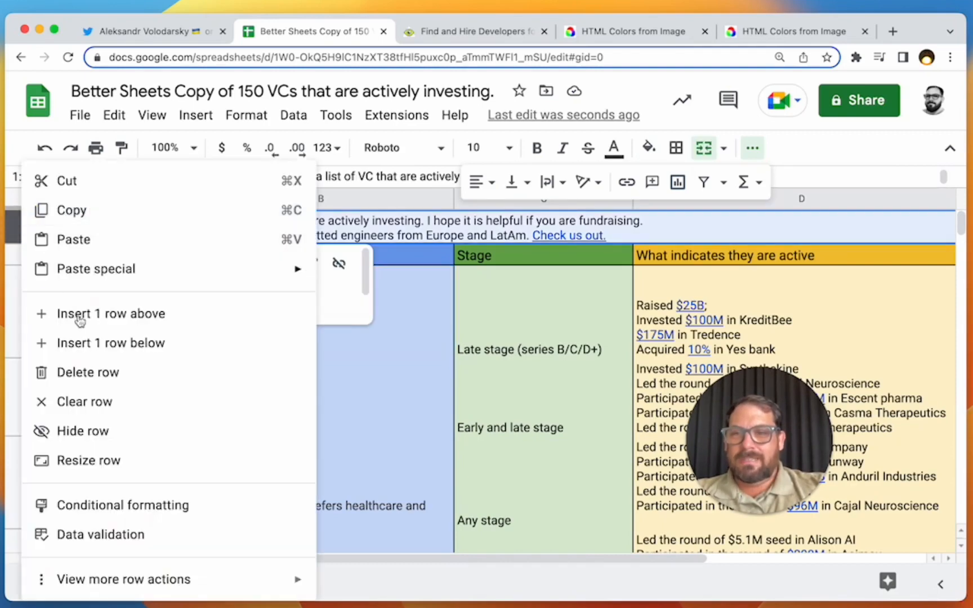
{"action": "left_click", "coordinate": [98, 378]}
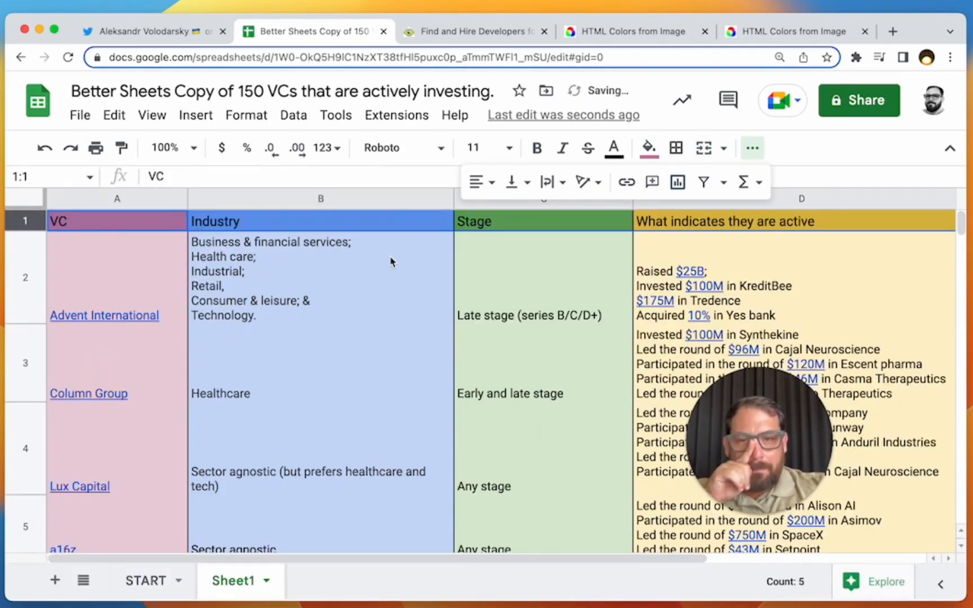
{"action": "left_click", "coordinate": [350, 276]}
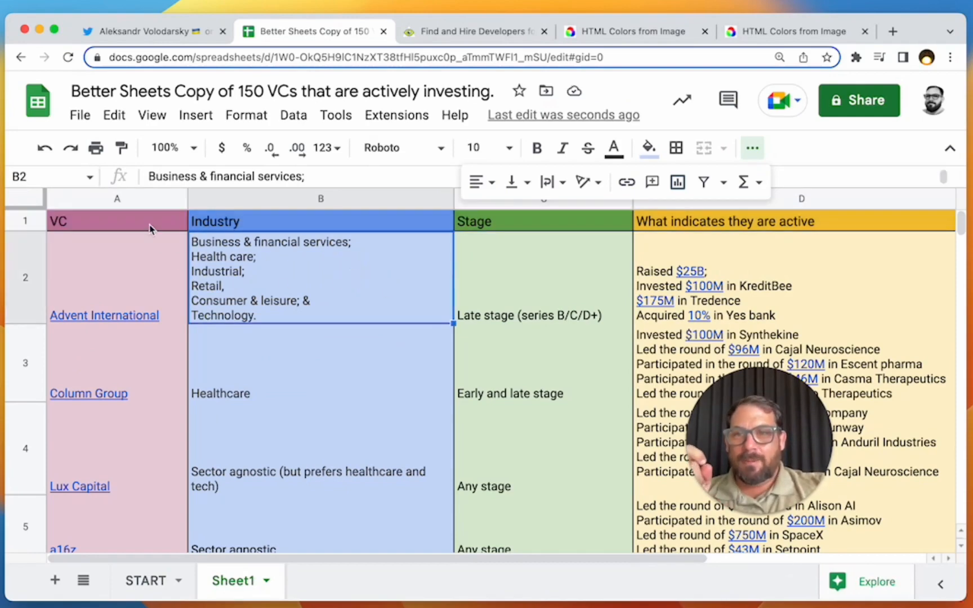
Step: Fill all of Sheet1 with black and make all its text white
{"action": "left_click", "coordinate": [66, 228]}
{"action": "left_click", "coordinate": [22, 202]}
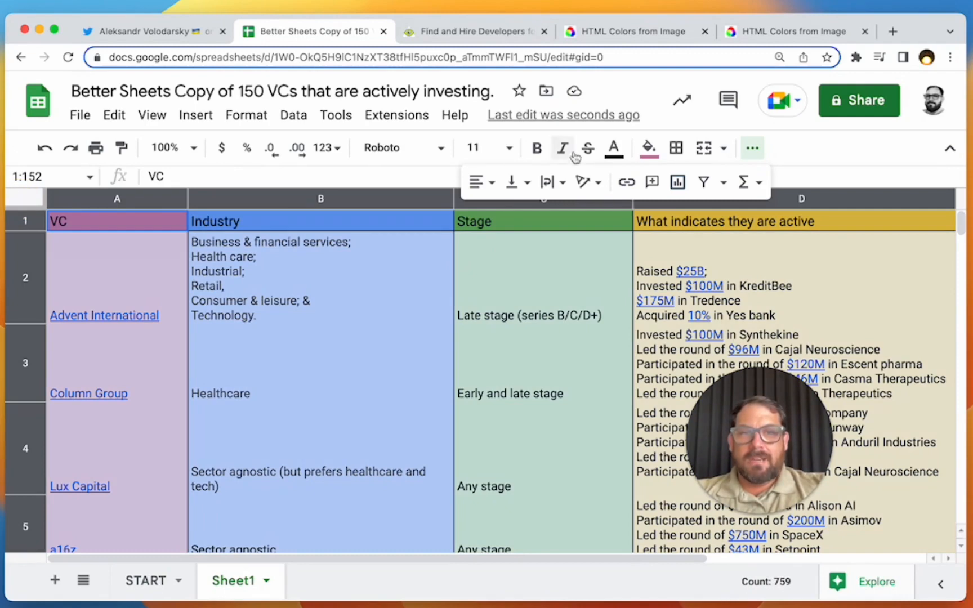
{"action": "left_click", "coordinate": [648, 149]}
{"action": "left_click", "coordinate": [657, 211]}
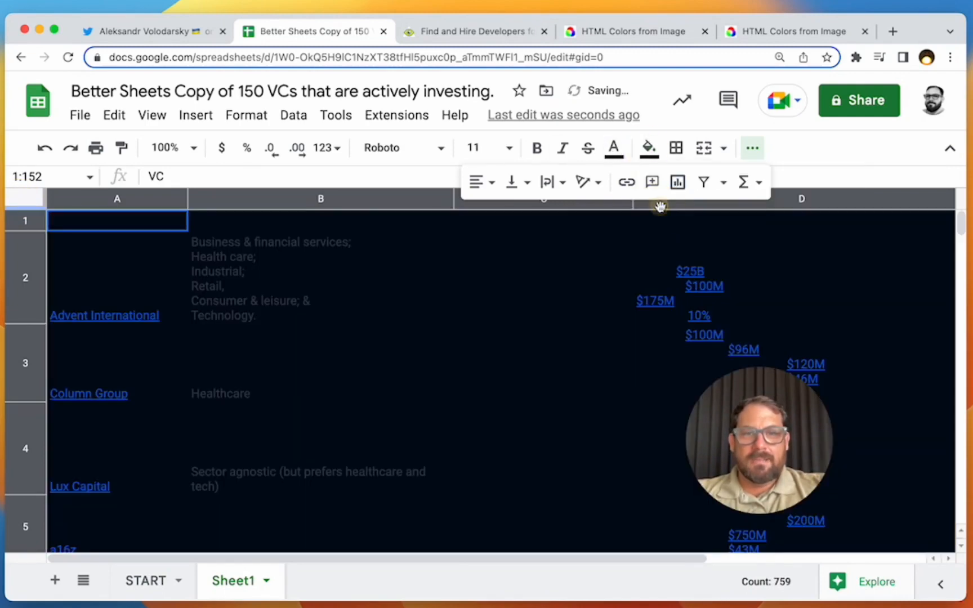
{"action": "left_click", "coordinate": [614, 147]}
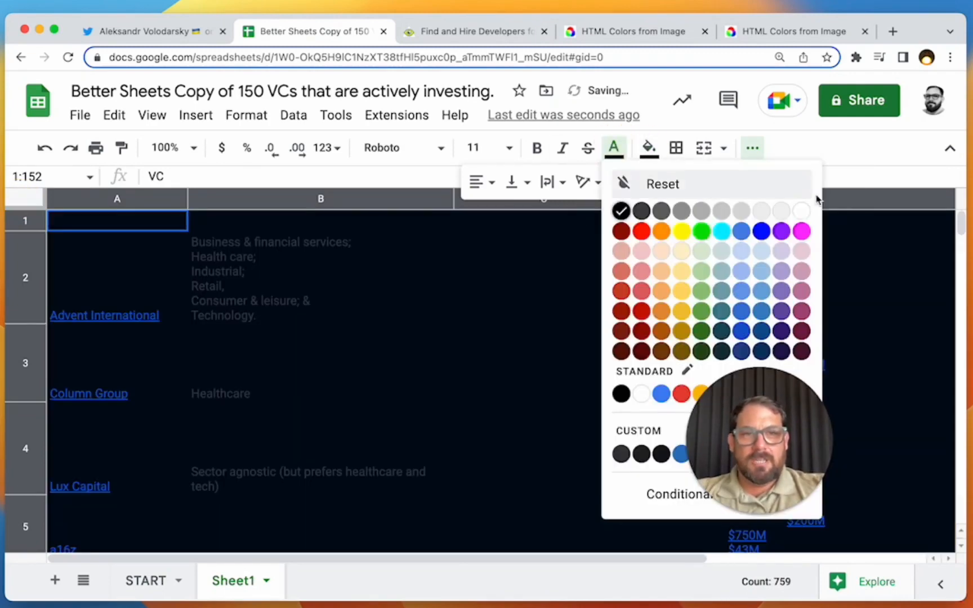
{"action": "left_click", "coordinate": [803, 209]}
{"action": "left_click", "coordinate": [452, 295]}
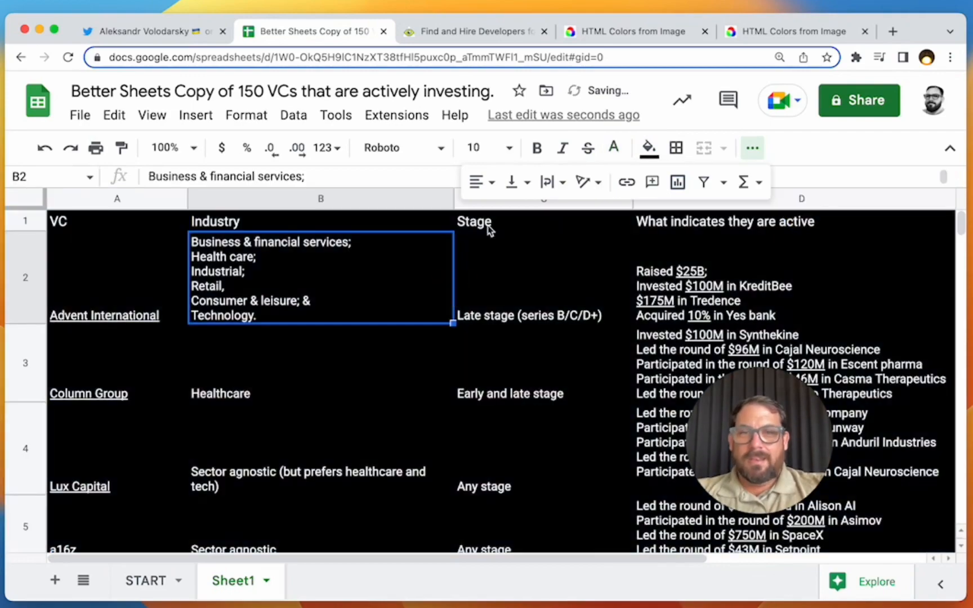
{"action": "left_click", "coordinate": [757, 146]}
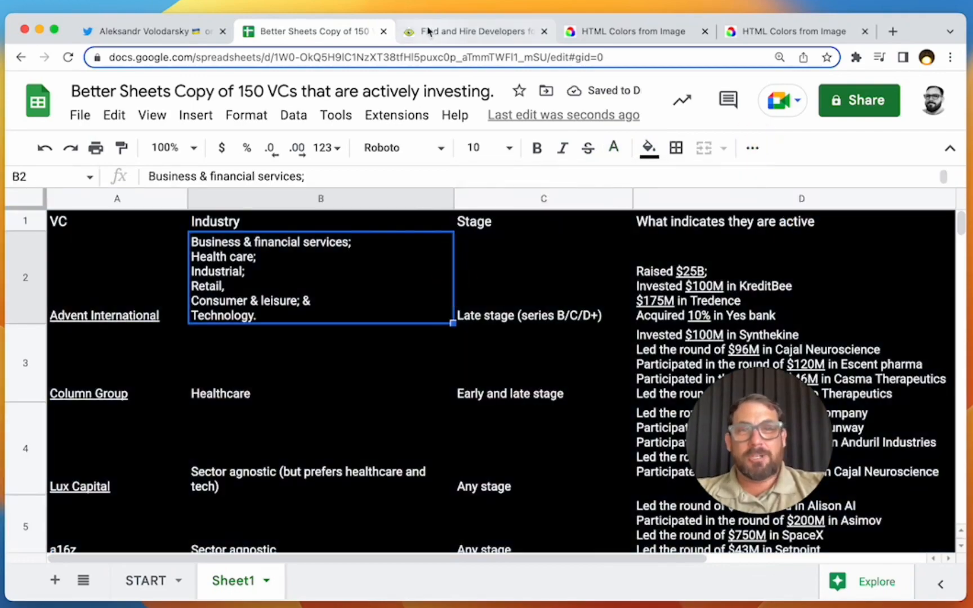
Step: Examine the heading style on the Lemon.io homepage, and return to the spreadsheet
{"action": "left_click", "coordinate": [439, 32]}
{"action": "left_click", "coordinate": [350, 36]}
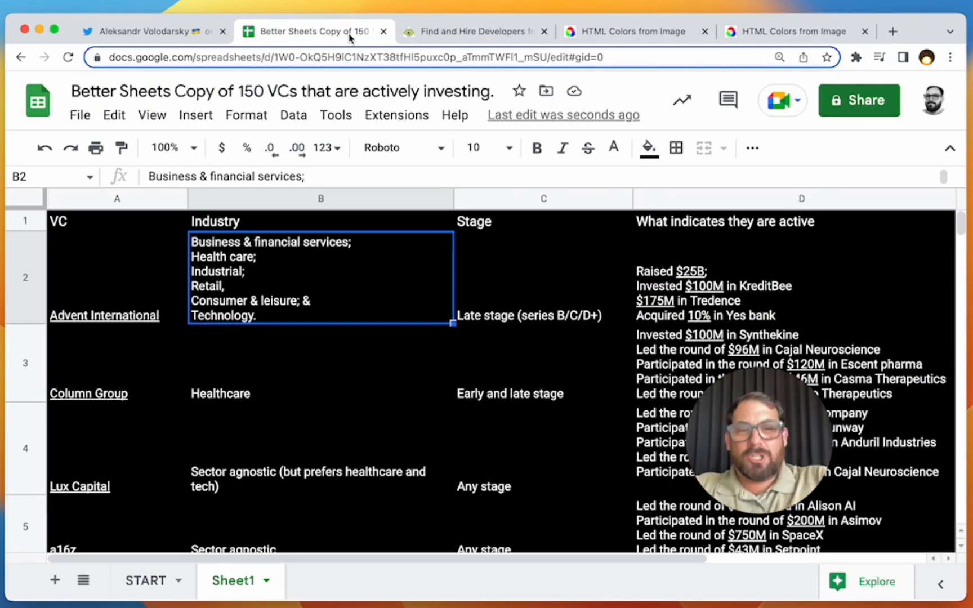
{"action": "left_click", "coordinate": [473, 32]}
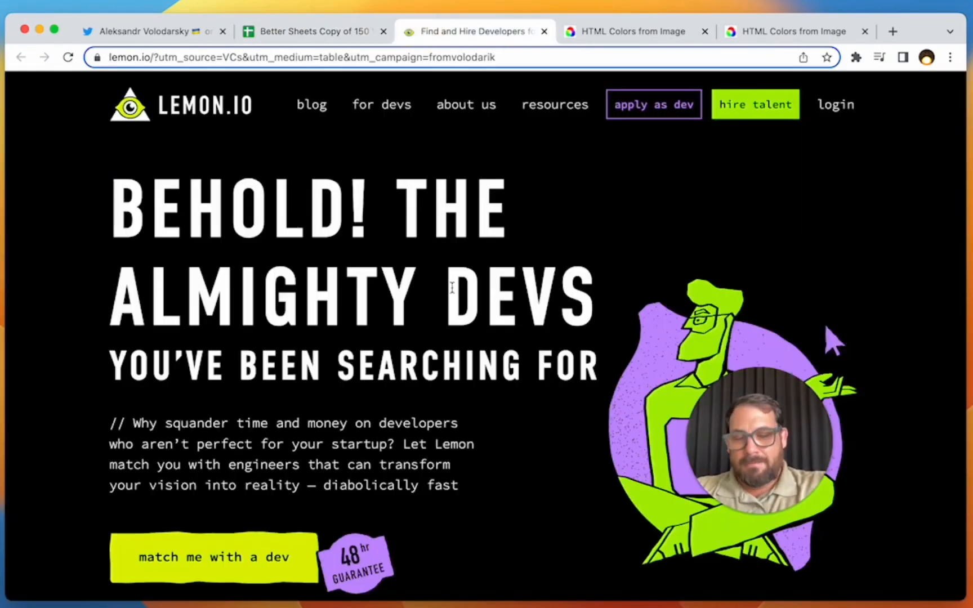
{"action": "scroll", "coordinate": [452, 288], "scroll_direction": "down", "scroll_amount": 5}
{"action": "left_click", "coordinate": [327, 32]}
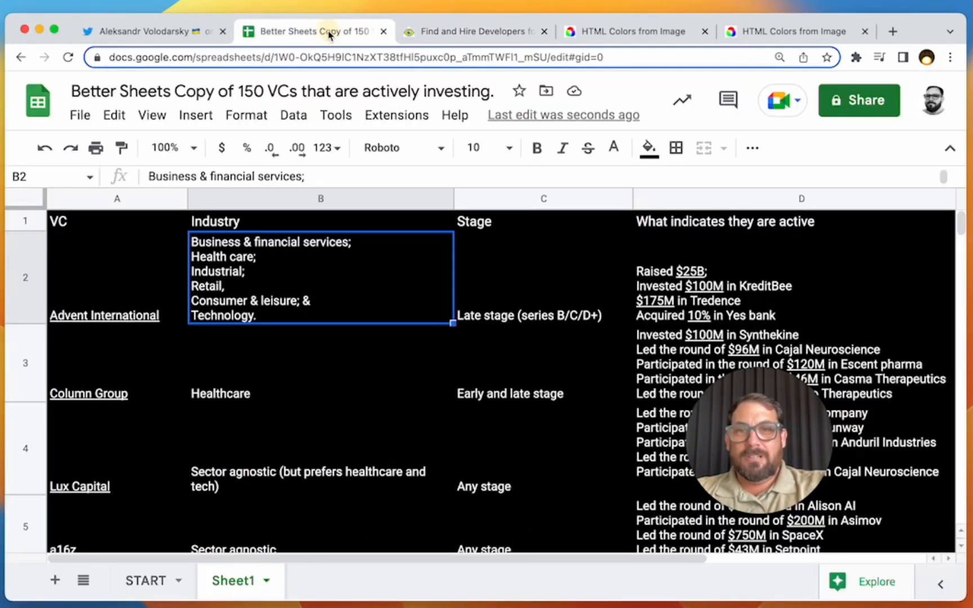
Step: Set the VC header's font size to 44
{"action": "left_click", "coordinate": [154, 225]}
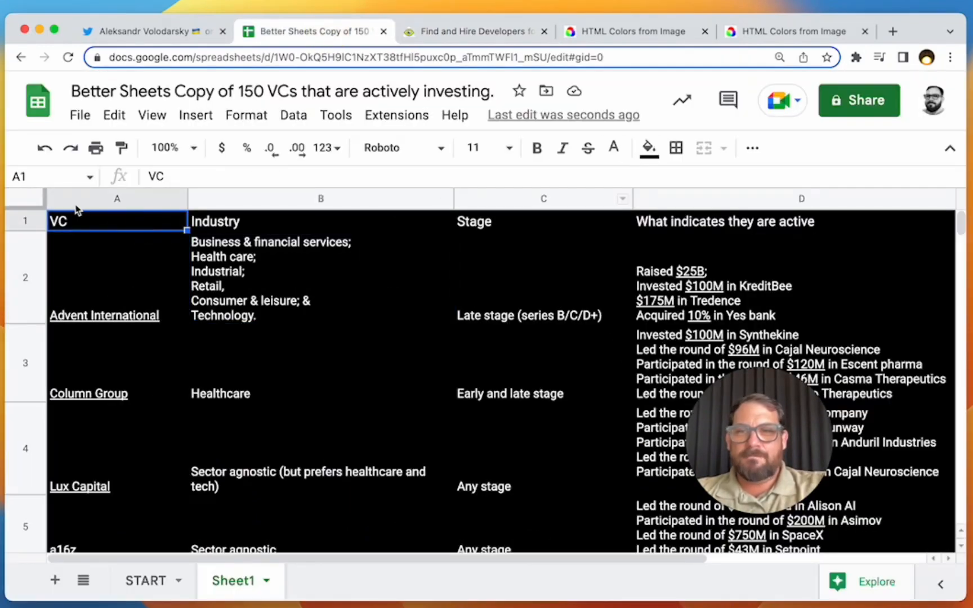
{"action": "left_click", "coordinate": [377, 158]}
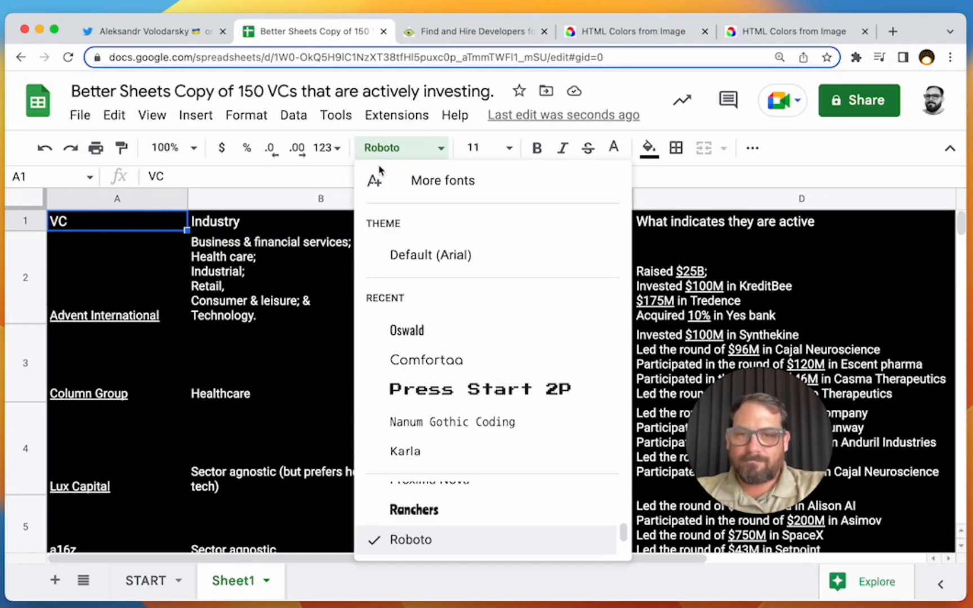
{"action": "left_click", "coordinate": [487, 149]}
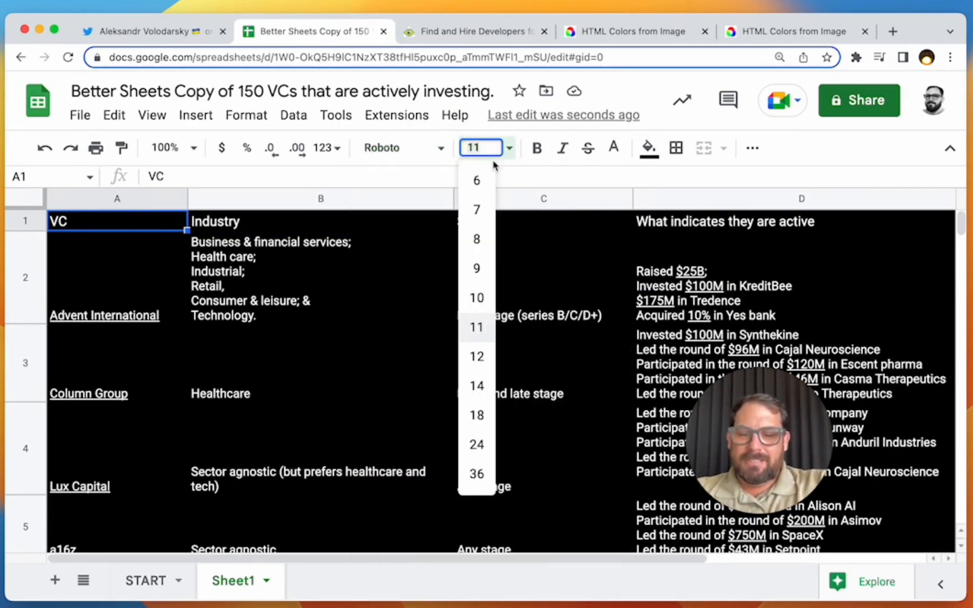
{"action": "key", "text": "Return"}
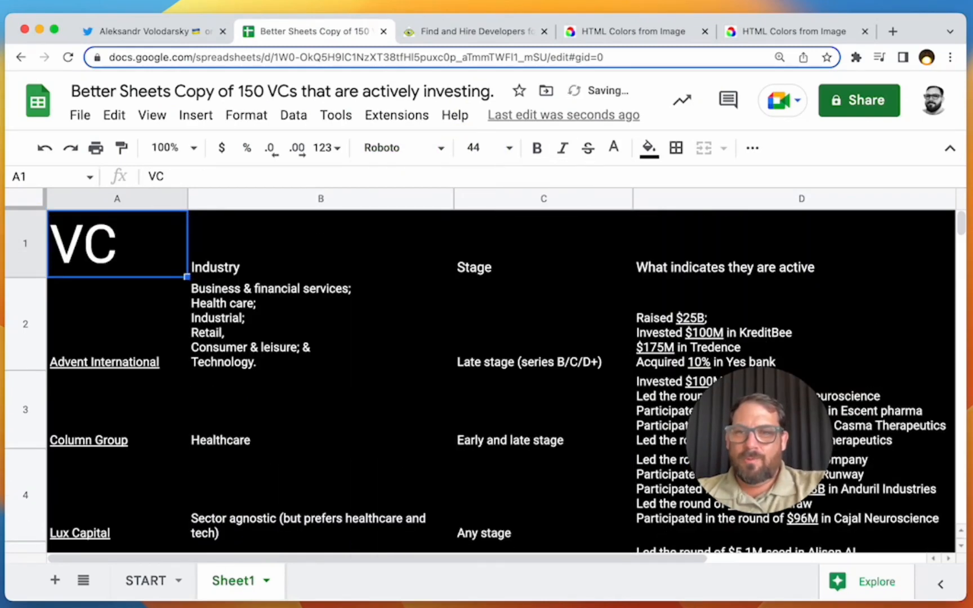
Step: Apply the same font size 44 to the Industry and Stage headers
{"action": "left_click", "coordinate": [277, 252]}
{"action": "left_click", "coordinate": [130, 258]}
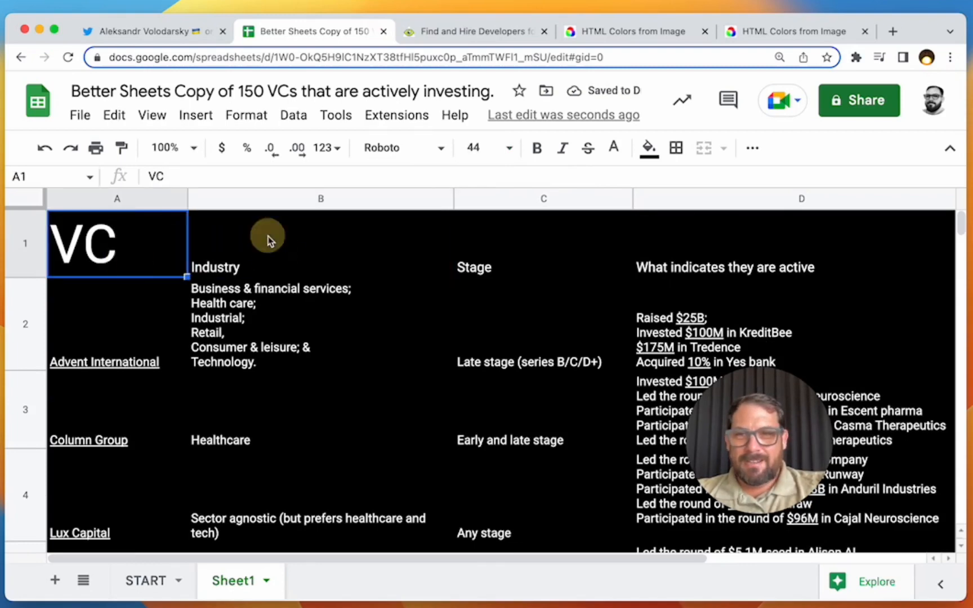
{"action": "left_click", "coordinate": [268, 238]}
{"action": "key", "text": "super+y"}
{"action": "left_click", "coordinate": [502, 249]}
{"action": "key", "text": "super+y"}
Step: Rename the headers in D1 and E1 to Activity and Apply, and set both to font size 44
{"action": "left_click", "coordinate": [675, 247]}
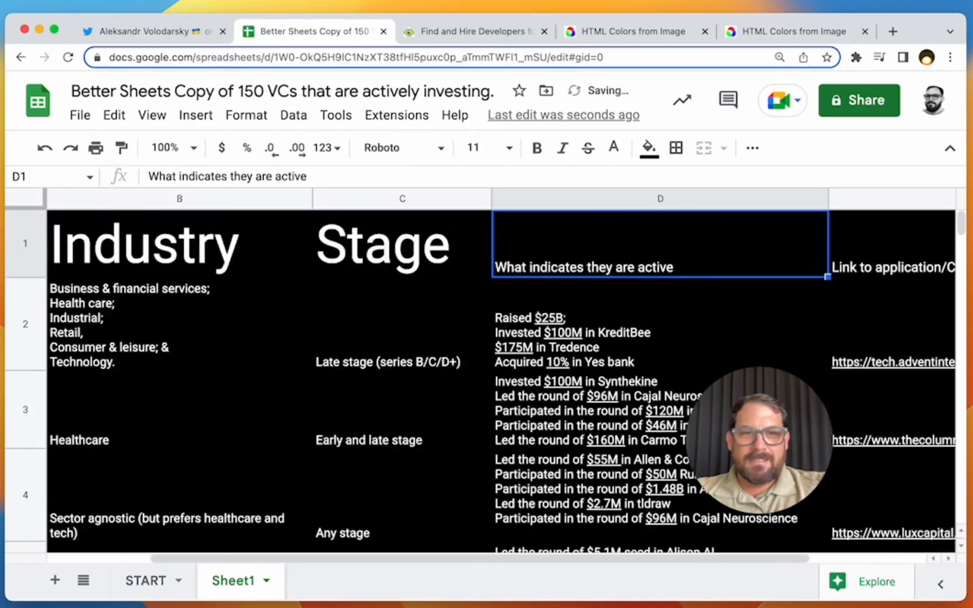
{"action": "key", "text": "super+y"}
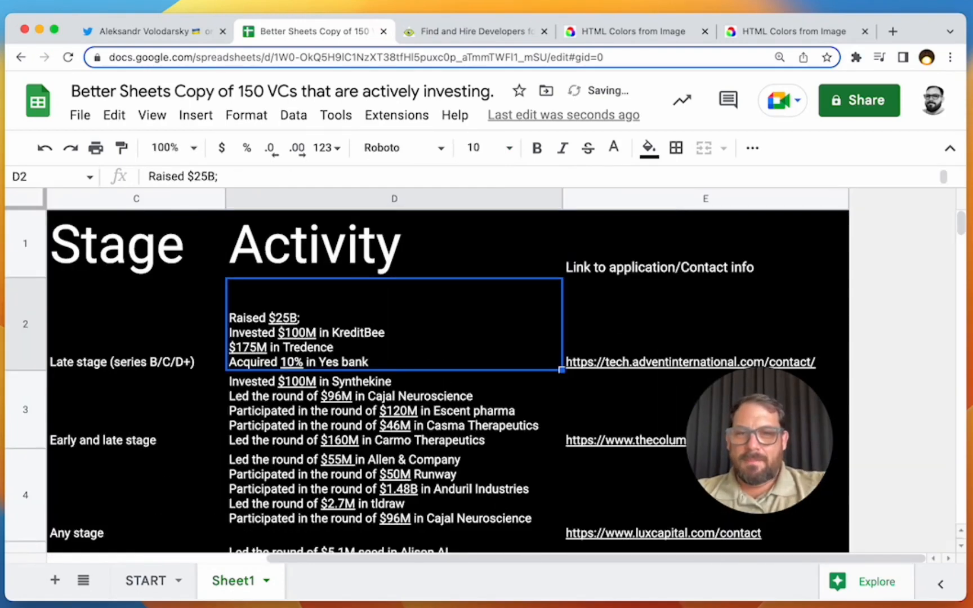
{"action": "key", "text": "Up"}
{"action": "key", "text": "Right"}
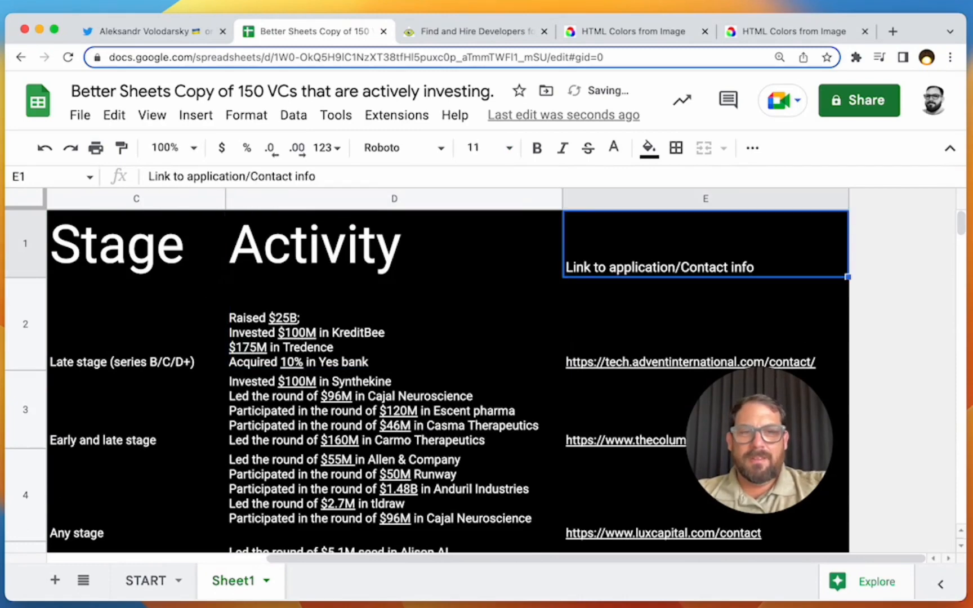
{"action": "type", "text": "Apply"}
{"action": "key", "text": "Up"}
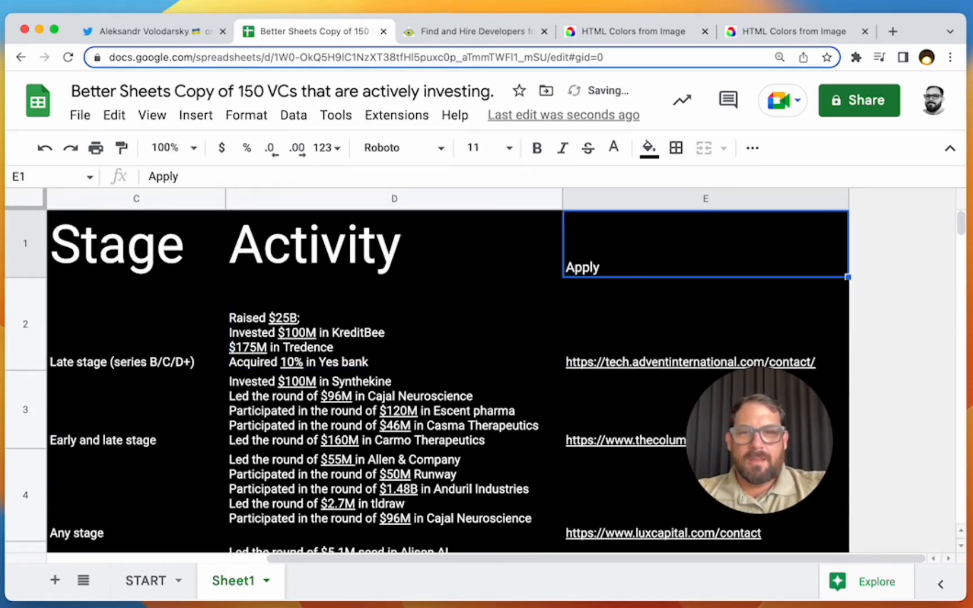
{"action": "key", "text": "super+y"}
{"action": "key", "text": "Down"}
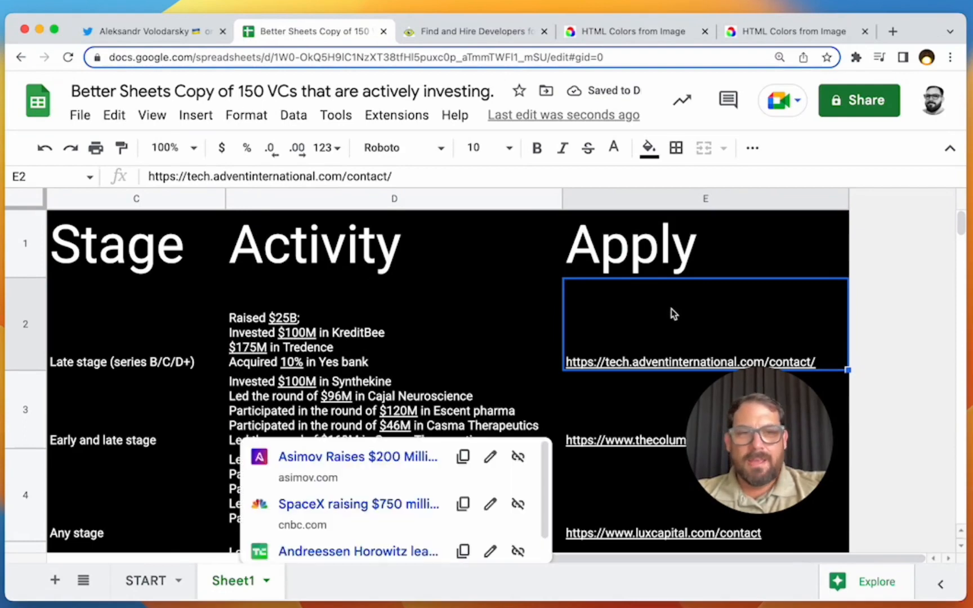
Step: Examine the restyled table's columns, stepping through the stage entries down to row 9 and back up
{"action": "scroll", "coordinate": [478, 280], "scroll_direction": "left", "scroll_amount": 5}
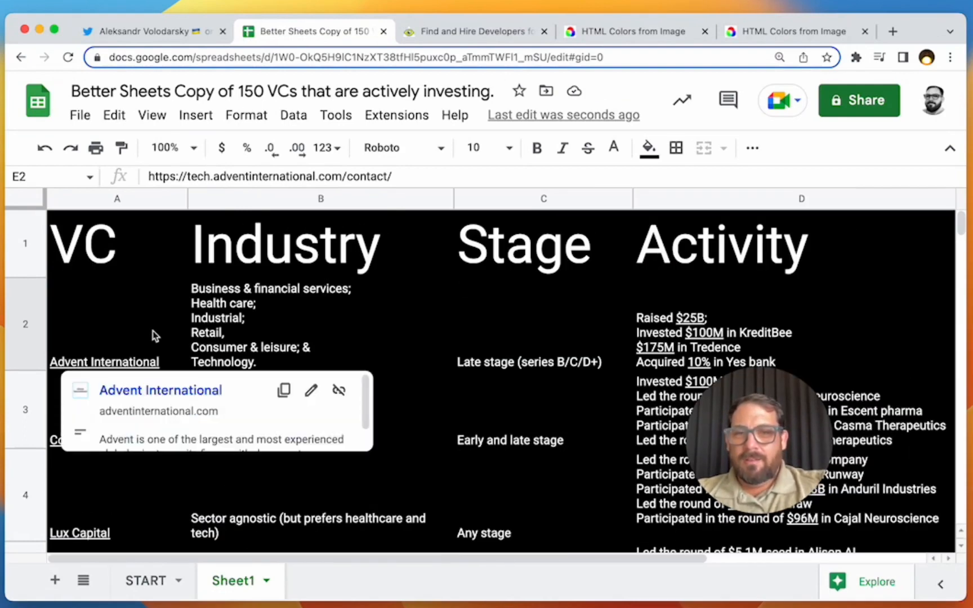
{"action": "left_click", "coordinate": [341, 313]}
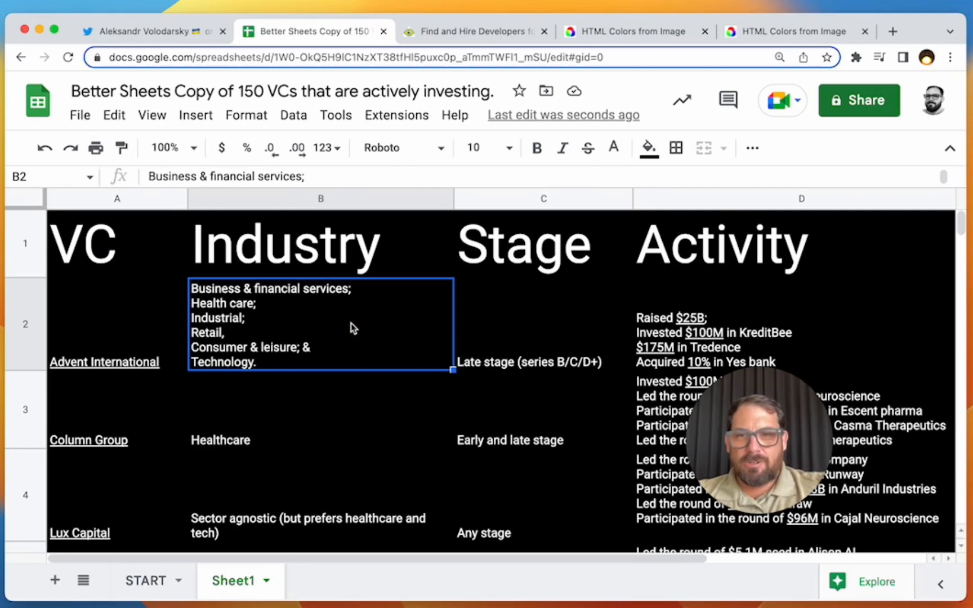
{"action": "key", "text": "Left"}
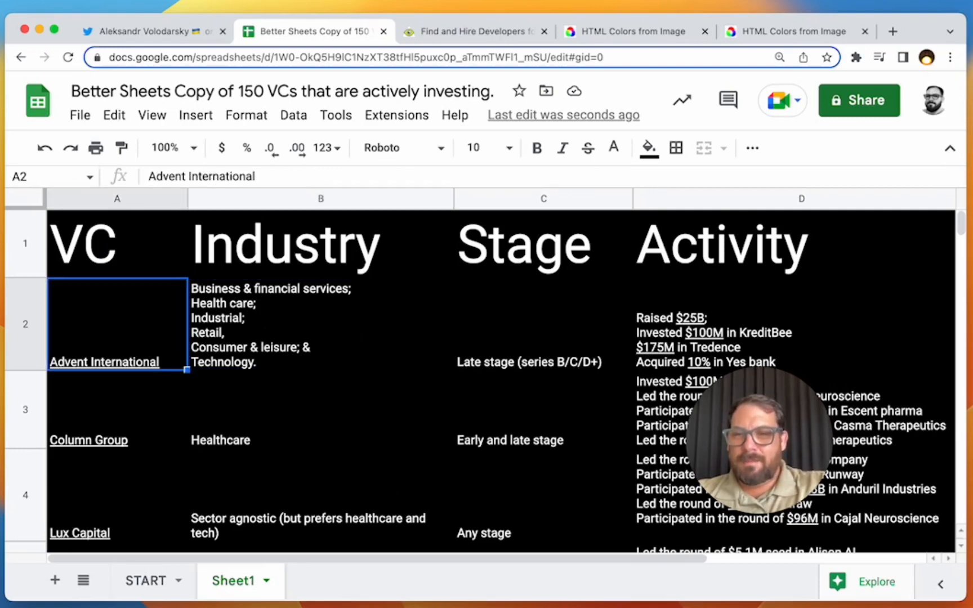
{"action": "key", "text": "Right"}
{"action": "key", "text": "Right"}
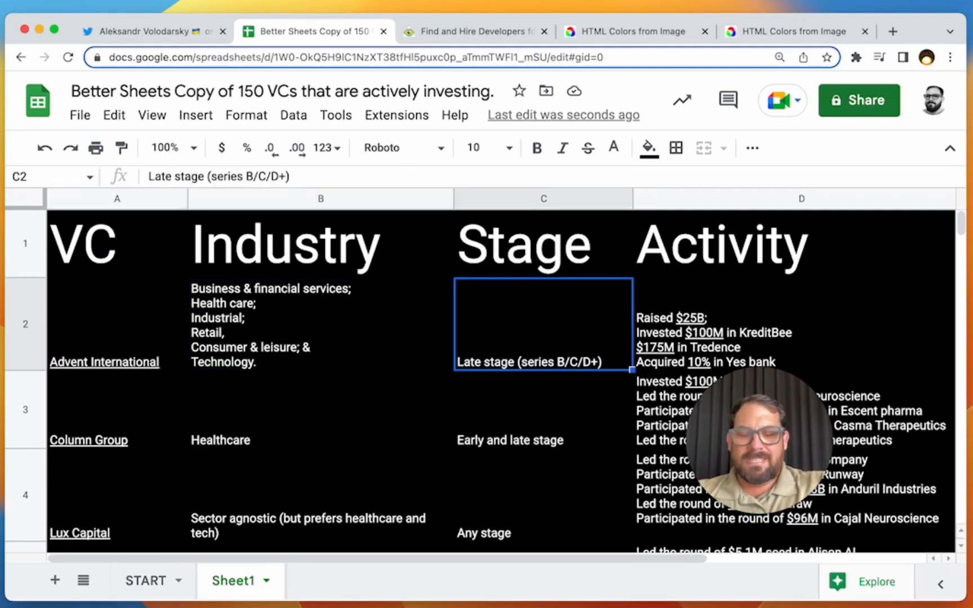
{"action": "key", "text": "Down"}
{"action": "key", "text": "Down"}
{"action": "key", "text": "Down"}
{"action": "key", "text": "Down"}
{"action": "key", "text": "Down"}
{"action": "key", "text": "Down"}
{"action": "key", "text": "Down"}
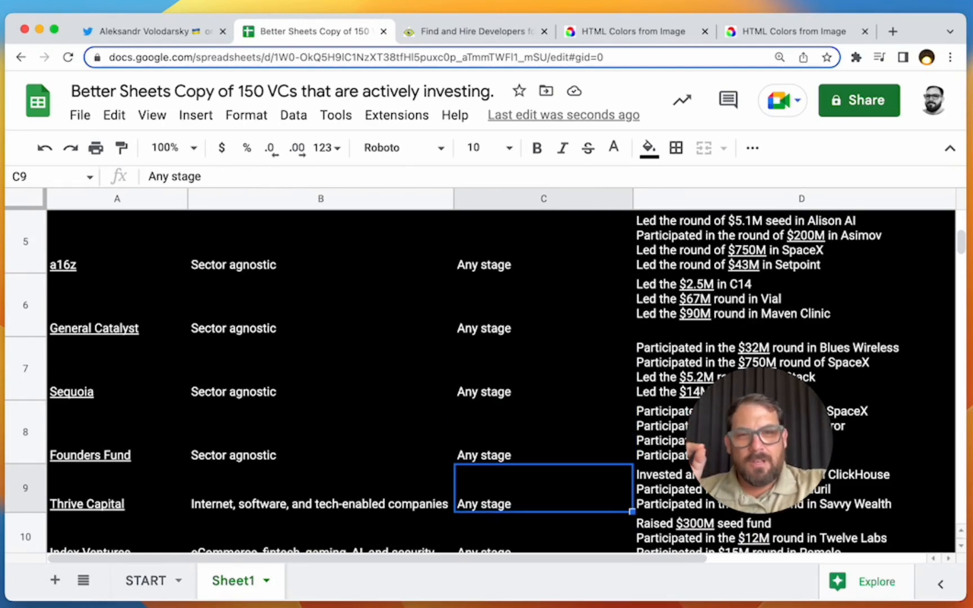
{"action": "key", "text": "Up"}
{"action": "key", "text": "Up"}
{"action": "key", "text": "Up"}
{"action": "key", "text": "Up"}
{"action": "key", "text": "Up"}
{"action": "key", "text": "Up"}
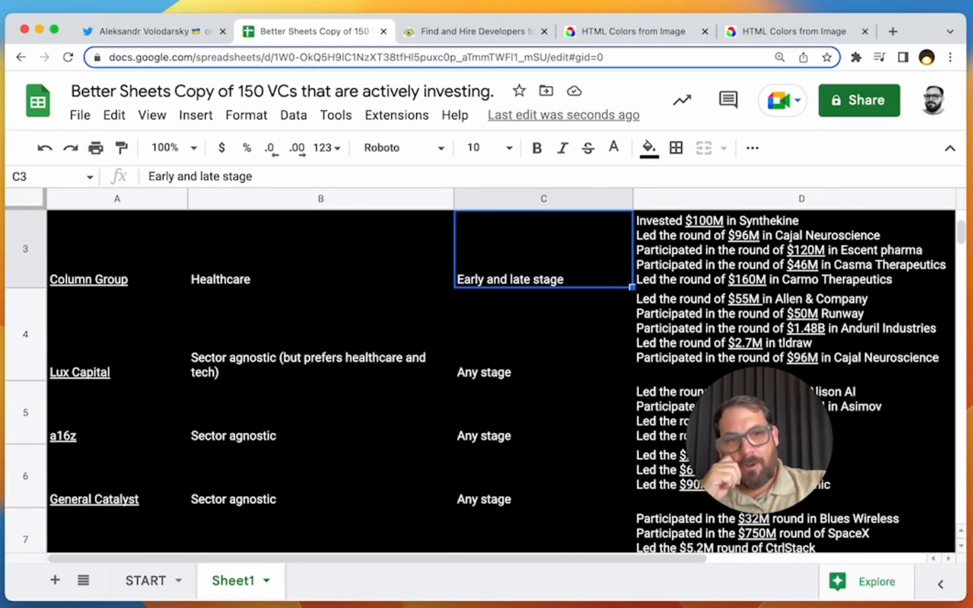
{"action": "key", "text": "Up"}
{"action": "key", "text": "Up"}
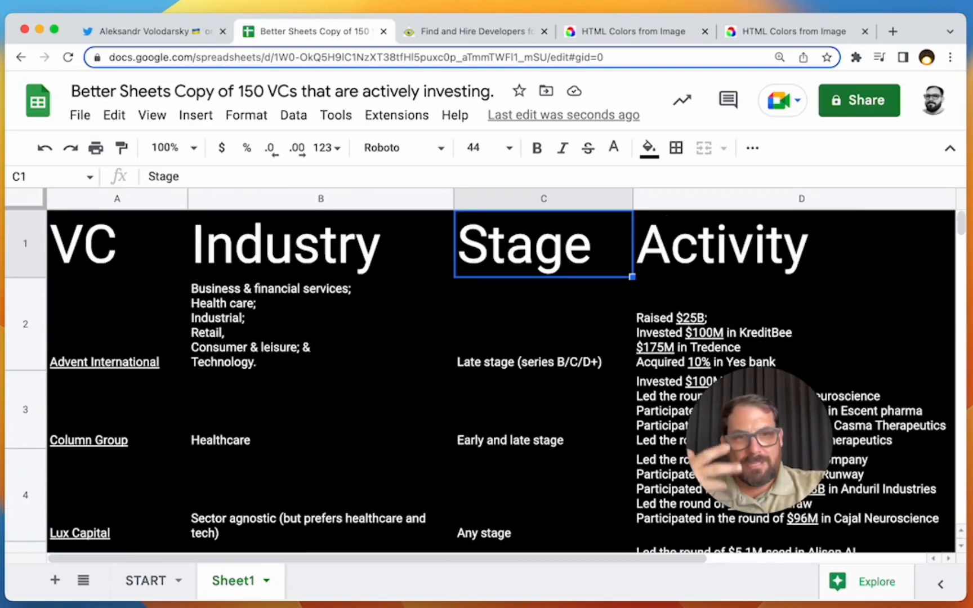
{"action": "key", "text": "Down"}
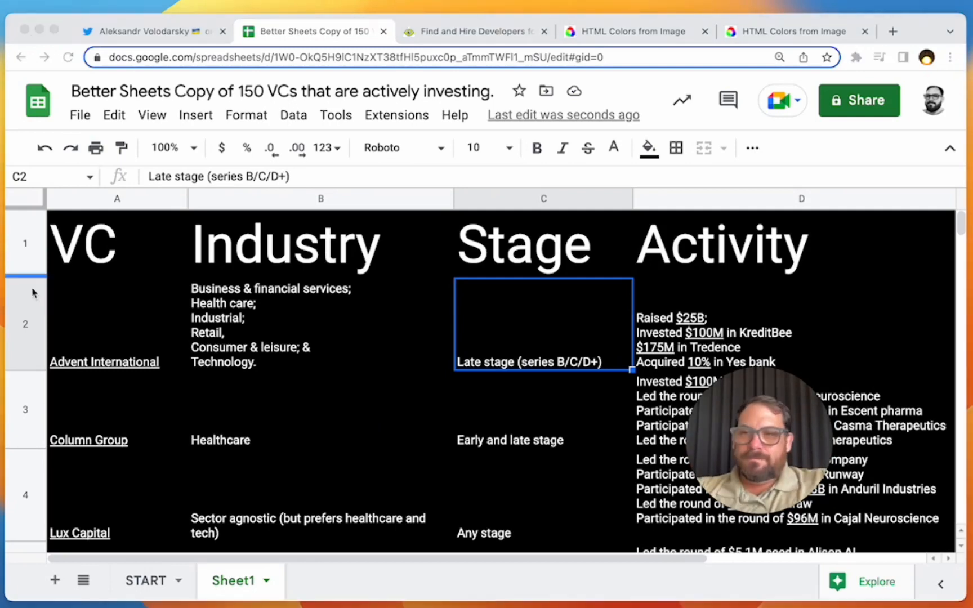
Step: Color the Industry header text in B1 with the custom bright yellow
{"action": "left_click", "coordinate": [253, 251]}
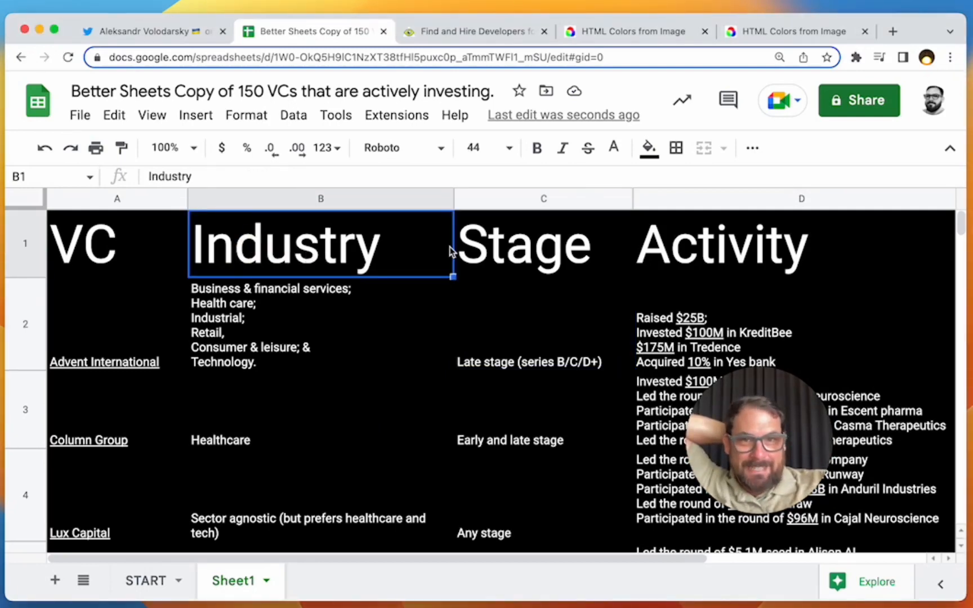
{"action": "scroll", "coordinate": [450, 251], "scroll_direction": "right", "scroll_amount": 5}
{"action": "scroll", "coordinate": [449, 250], "scroll_direction": "left", "scroll_amount": 5}
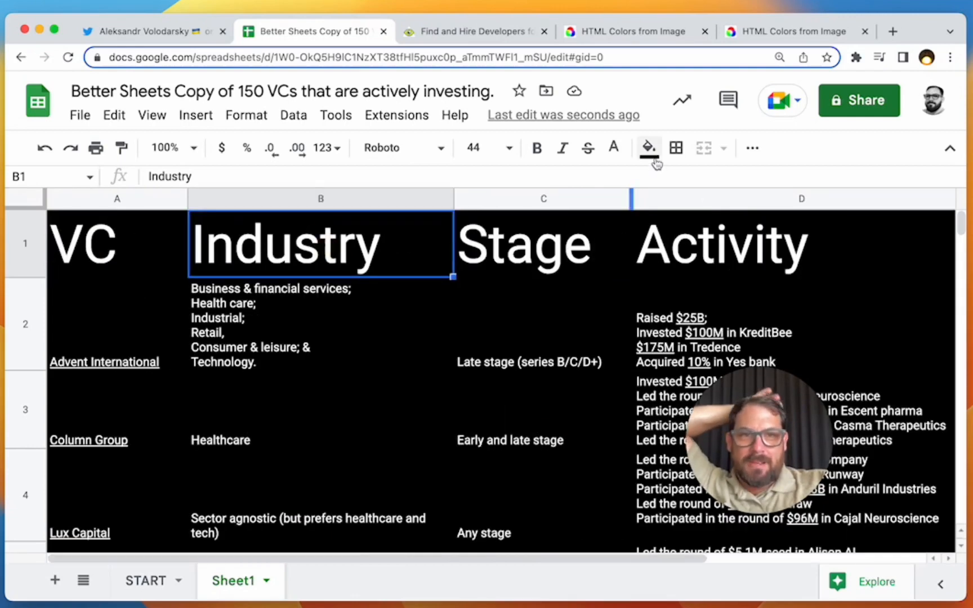
{"action": "left_click", "coordinate": [613, 148]}
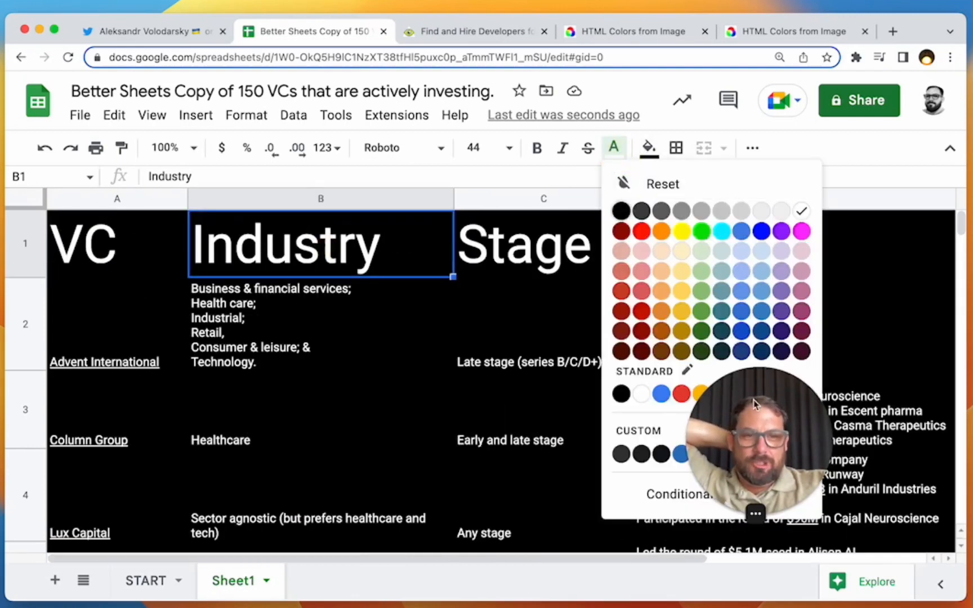
{"action": "key", "text": "Escape"}
{"action": "left_click", "coordinate": [615, 148]}
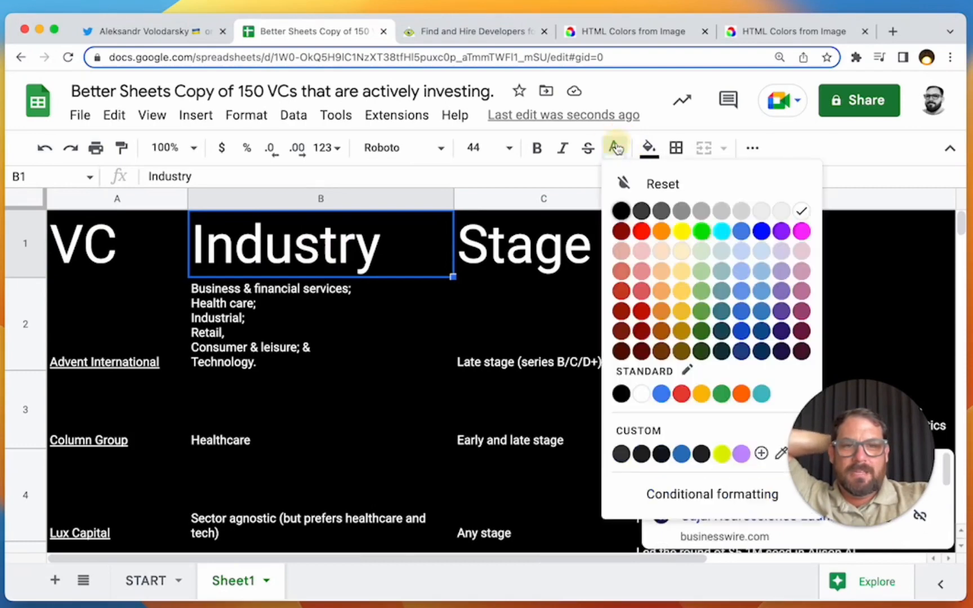
{"action": "left_click", "coordinate": [721, 453]}
Step: Color the Activity header text in D1 with the custom light purple
{"action": "left_click", "coordinate": [682, 258]}
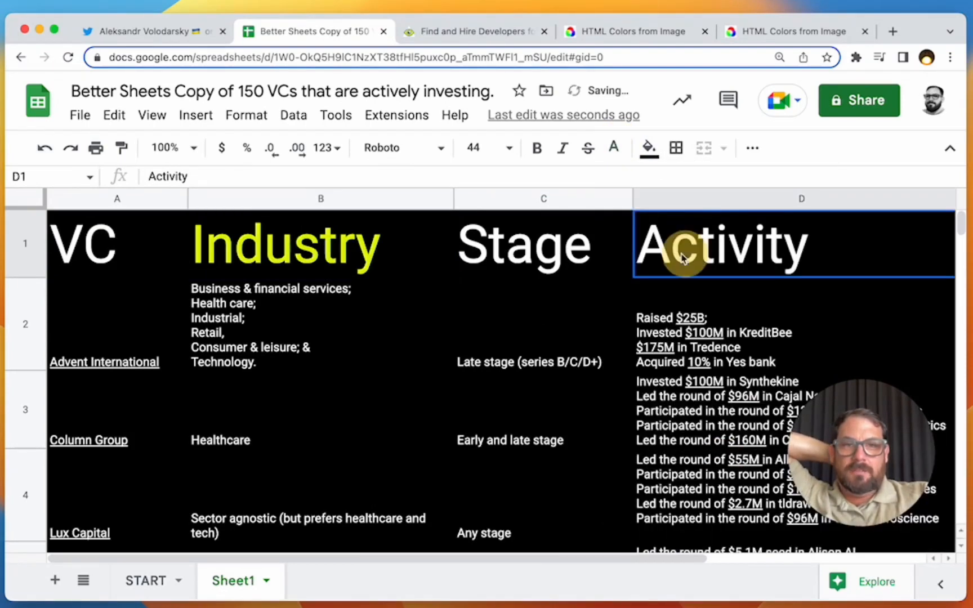
{"action": "left_click", "coordinate": [614, 147]}
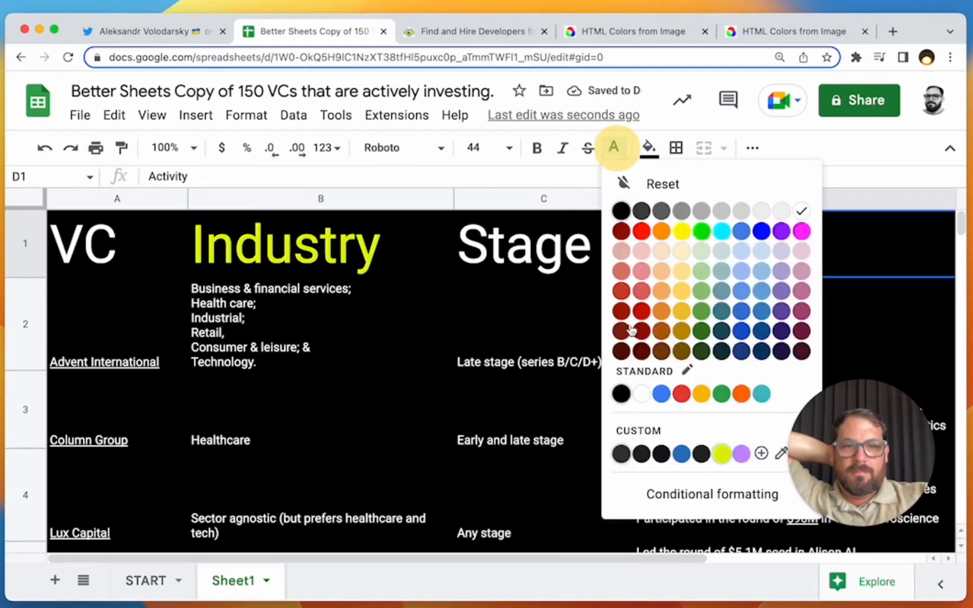
{"action": "left_click", "coordinate": [741, 453]}
Step: Compare the colored Industry and Activity headers with the white headers across row 1, out to Apply in column E
{"action": "scroll", "coordinate": [581, 279], "scroll_direction": "right", "scroll_amount": 5}
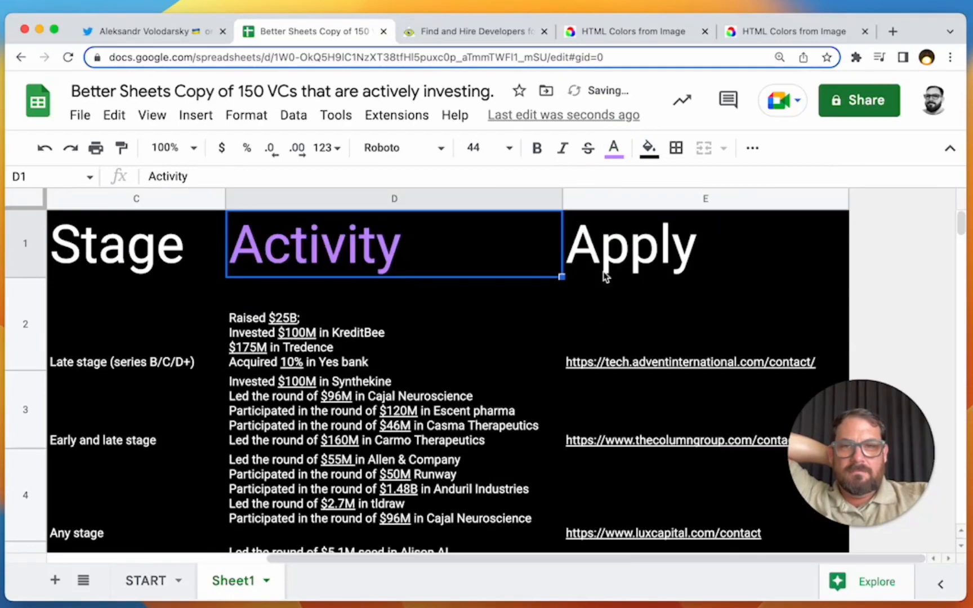
{"action": "left_click", "coordinate": [604, 276]}
{"action": "scroll", "coordinate": [387, 271], "scroll_direction": "left", "scroll_amount": 5}
{"action": "left_click", "coordinate": [228, 266]}
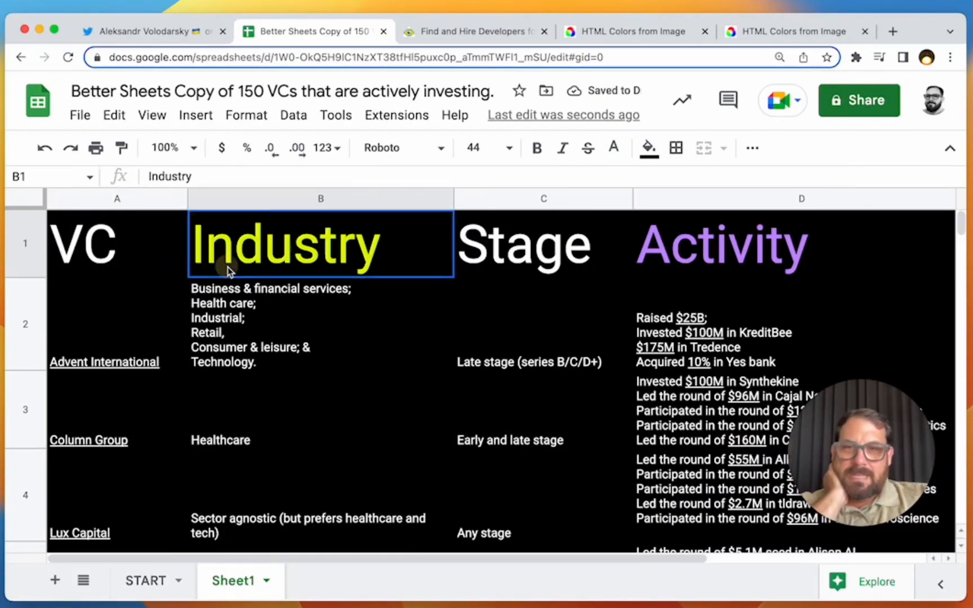
{"action": "left_click", "coordinate": [686, 239]}
{"action": "scroll", "coordinate": [598, 265], "scroll_direction": "right", "scroll_amount": 5}
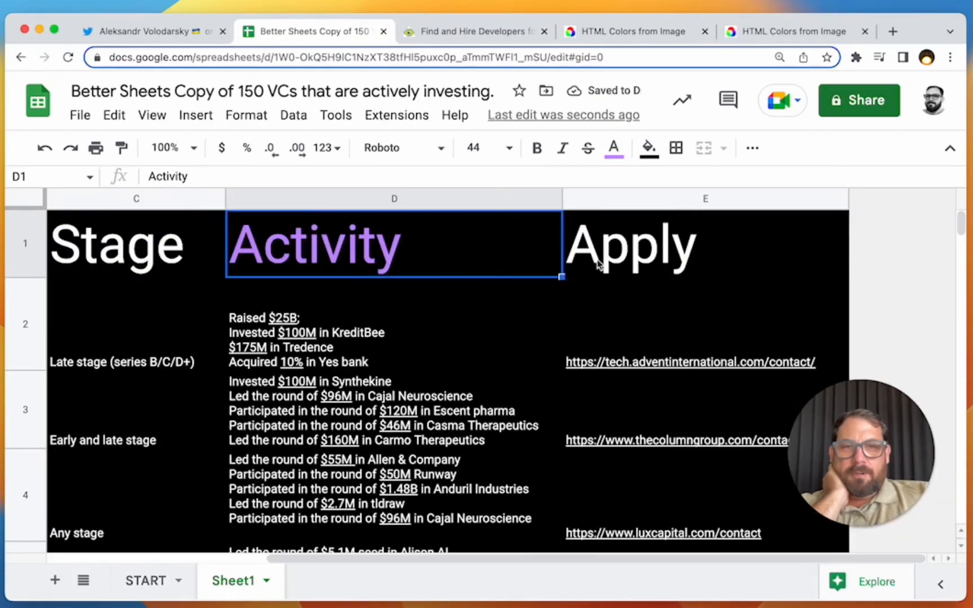
{"action": "left_click", "coordinate": [640, 263]}
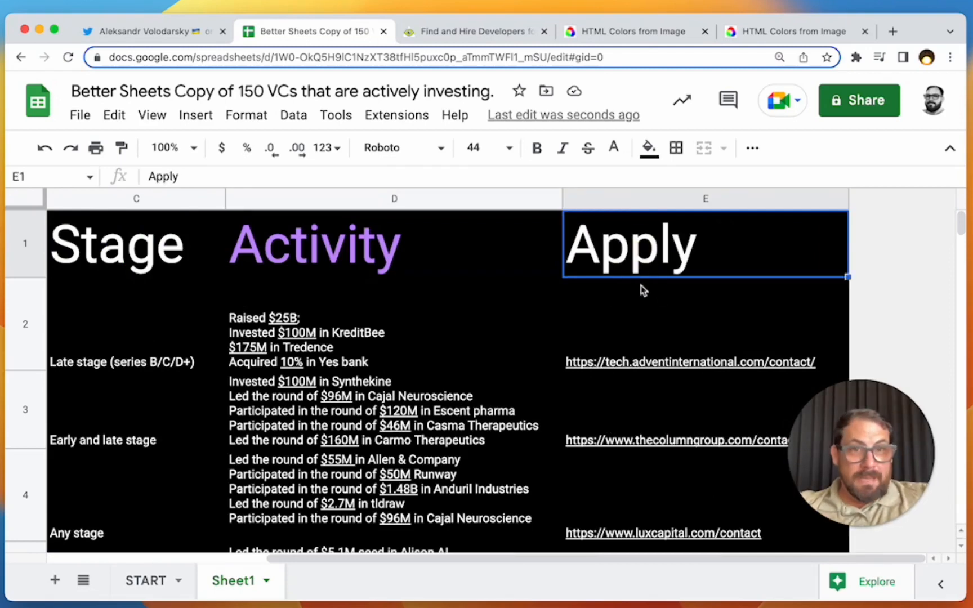
{"action": "scroll", "coordinate": [639, 263], "scroll_direction": "left", "scroll_amount": 5}
{"action": "left_click", "coordinate": [338, 266]}
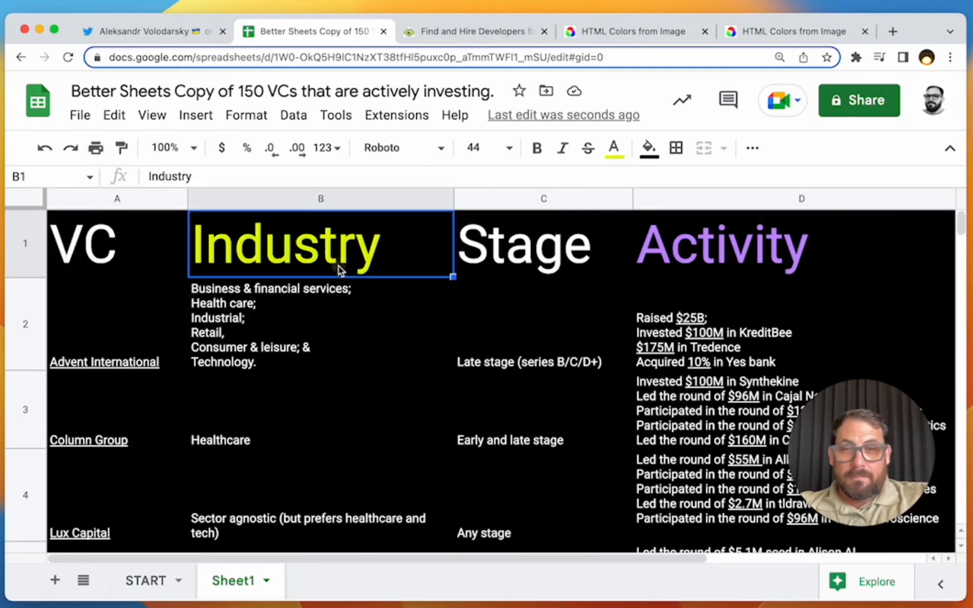
Step: Clear the VC header from A1, leaving the cell above the firm names empty
{"action": "left_click", "coordinate": [135, 250]}
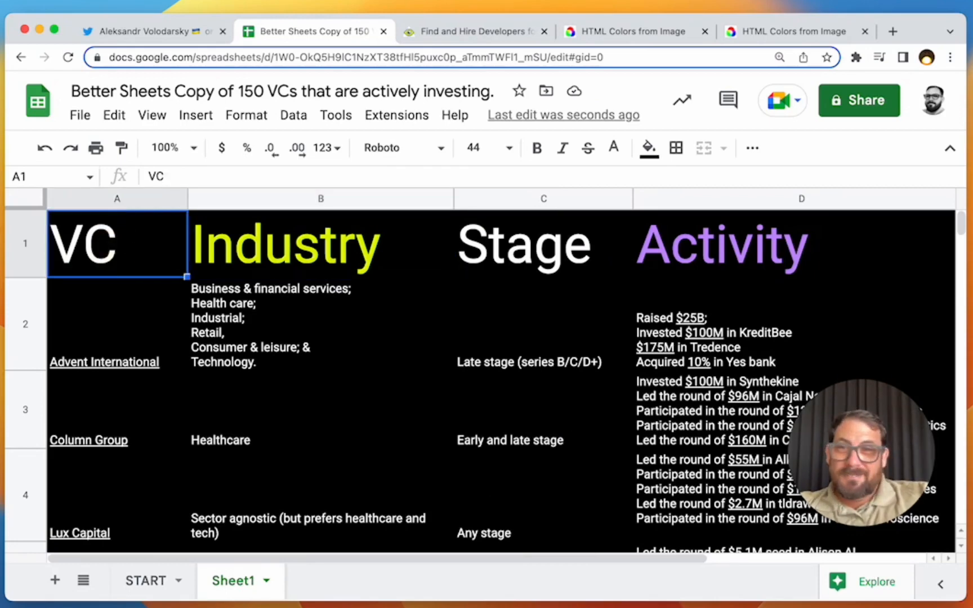
{"action": "key", "text": "Delete"}
{"action": "key", "text": "Down"}
{"action": "key", "text": "Down"}
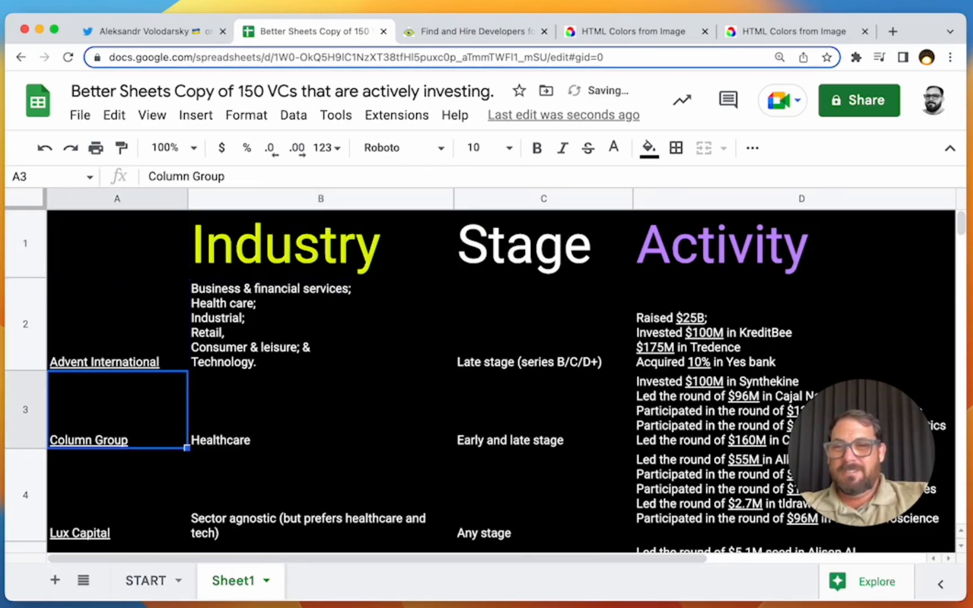
{"action": "left_click", "coordinate": [127, 322]}
{"action": "scroll", "coordinate": [130, 449], "scroll_direction": "down", "scroll_amount": 3}
{"action": "scroll", "coordinate": [130, 449], "scroll_direction": "up", "scroll_amount": 3}
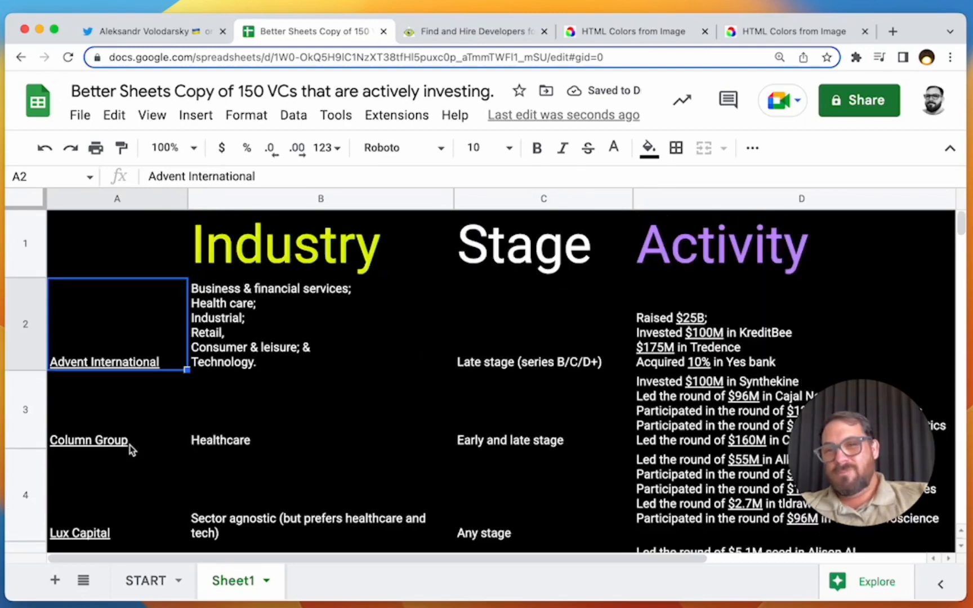
Step: Center the headers in row 1 horizontally
{"action": "left_click", "coordinate": [131, 253]}
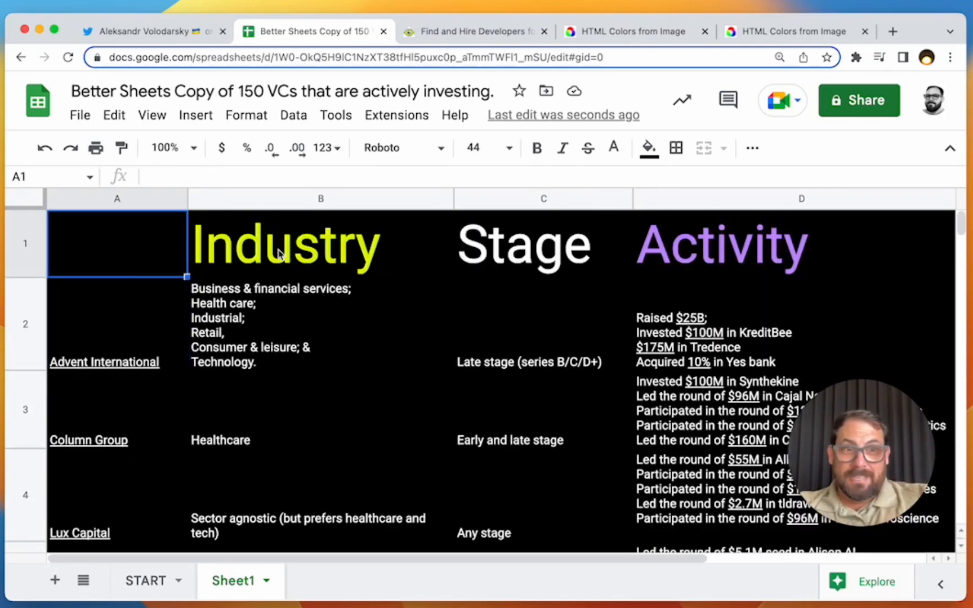
{"action": "left_click", "coordinate": [307, 257]}
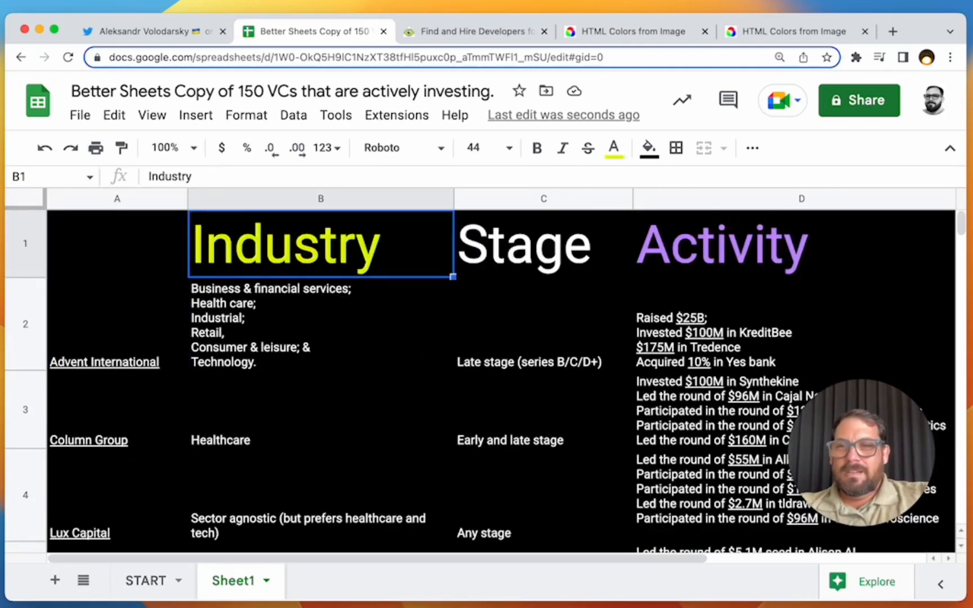
{"action": "left_click", "coordinate": [25, 244]}
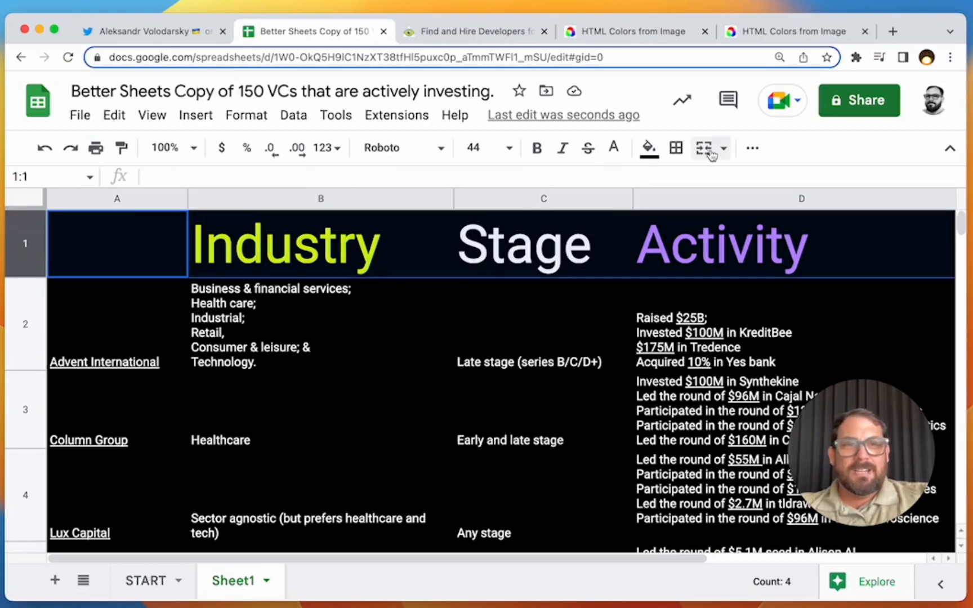
{"action": "left_click", "coordinate": [751, 148]}
{"action": "left_click", "coordinate": [478, 182]}
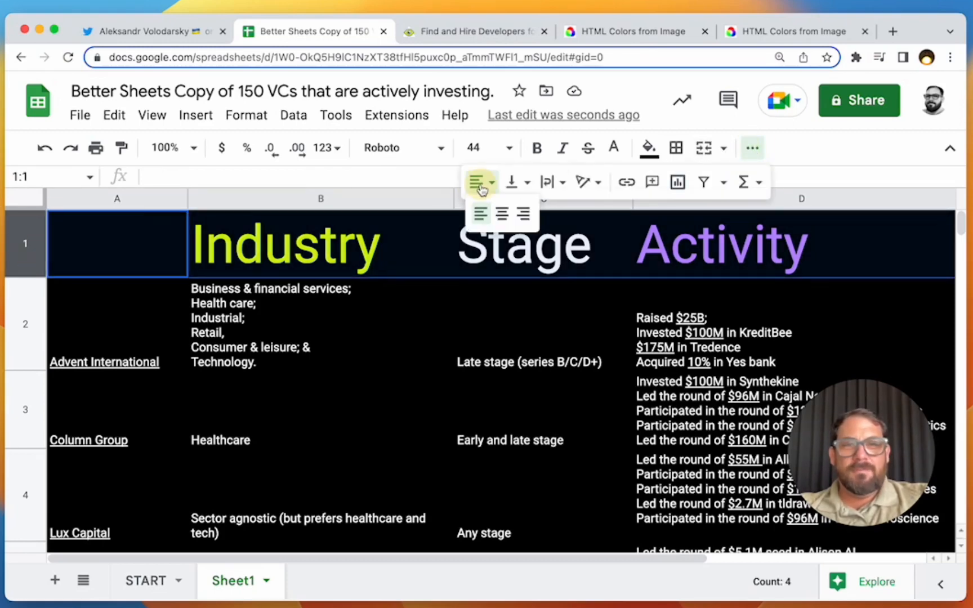
{"action": "left_click", "coordinate": [503, 214]}
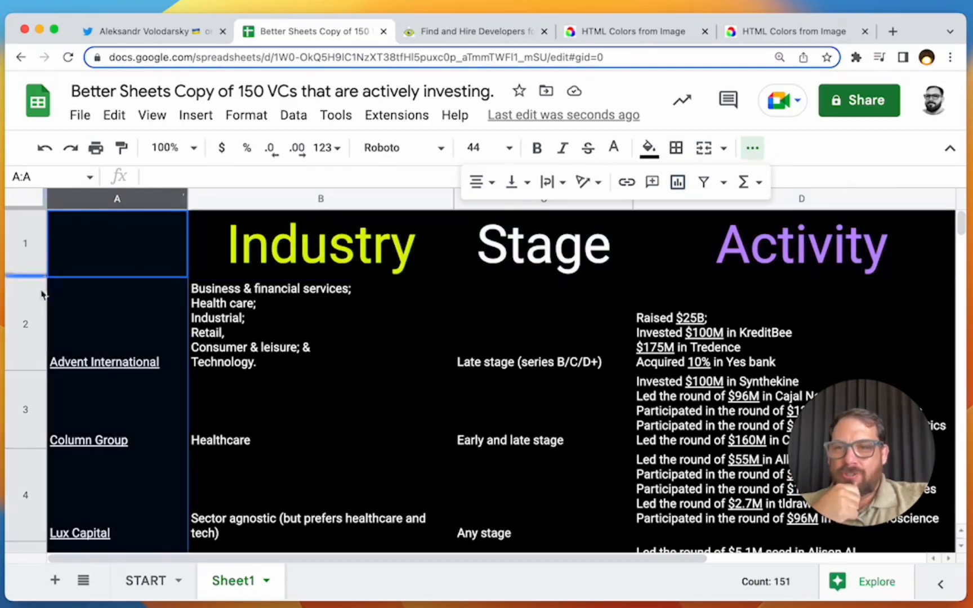
Step: Align the contents of all data rows, 2 to 152, vertically to the middle
{"action": "left_click", "coordinate": [24, 318]}
{"action": "key", "text": "super+shift+Down"}
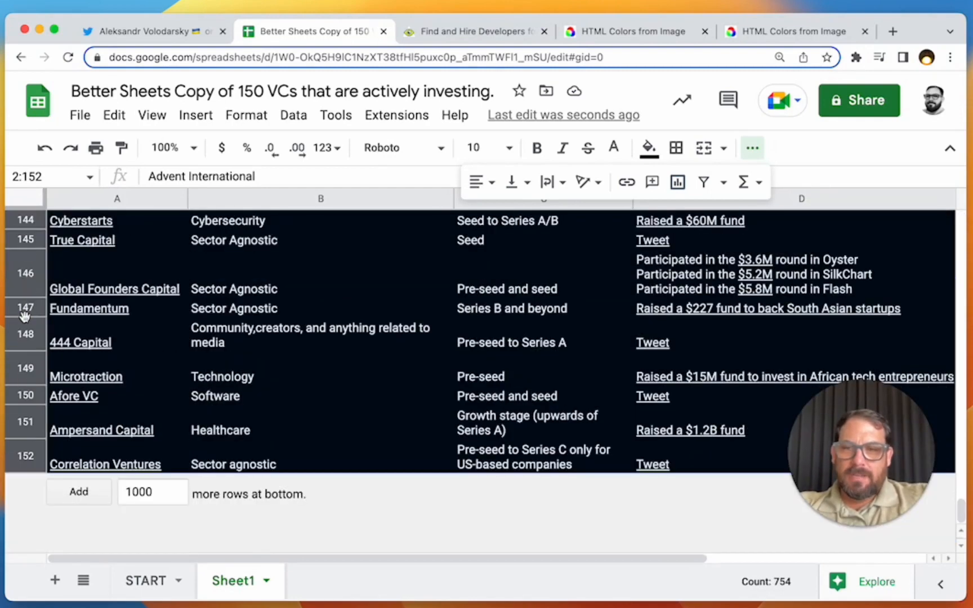
{"action": "left_click", "coordinate": [515, 185]}
{"action": "left_click", "coordinate": [538, 217]}
Step: Try centering the text of rows 2 to 152 horizontally and return it to left alignment
{"action": "left_click", "coordinate": [478, 182]}
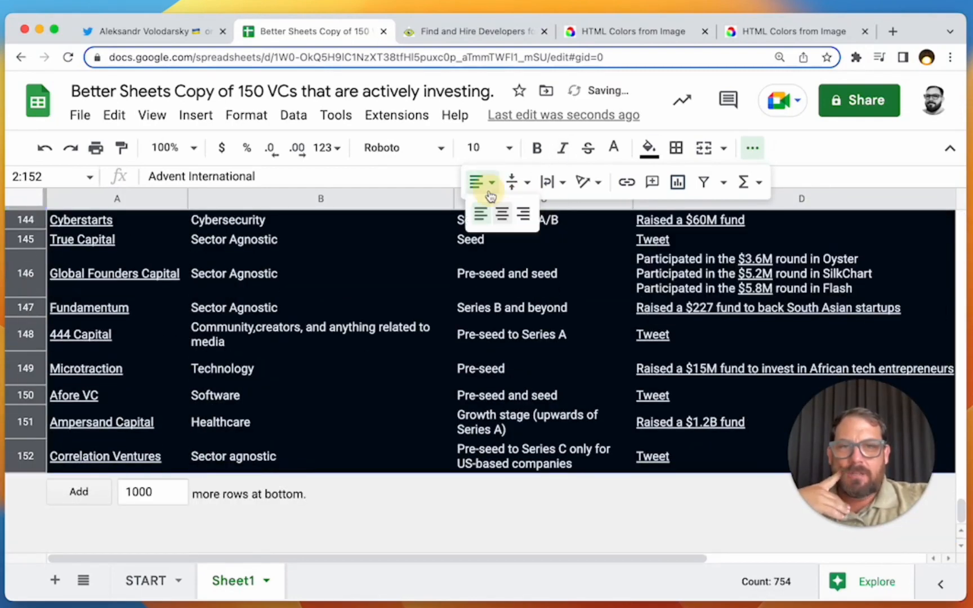
{"action": "left_click", "coordinate": [502, 214]}
{"action": "scroll", "coordinate": [191, 336], "scroll_direction": "up", "scroll_amount": 20}
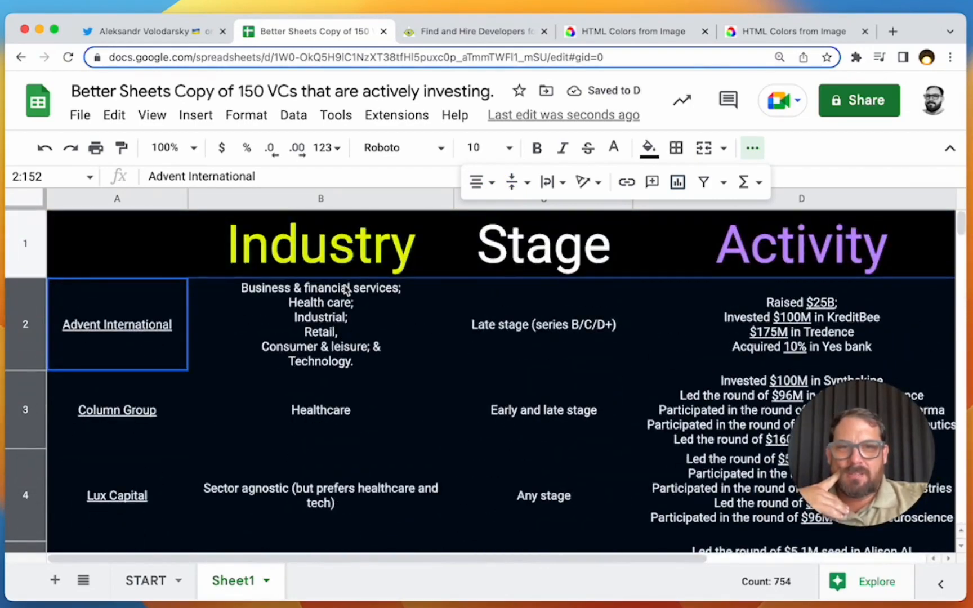
{"action": "left_click", "coordinate": [478, 183]}
{"action": "left_click", "coordinate": [480, 215]}
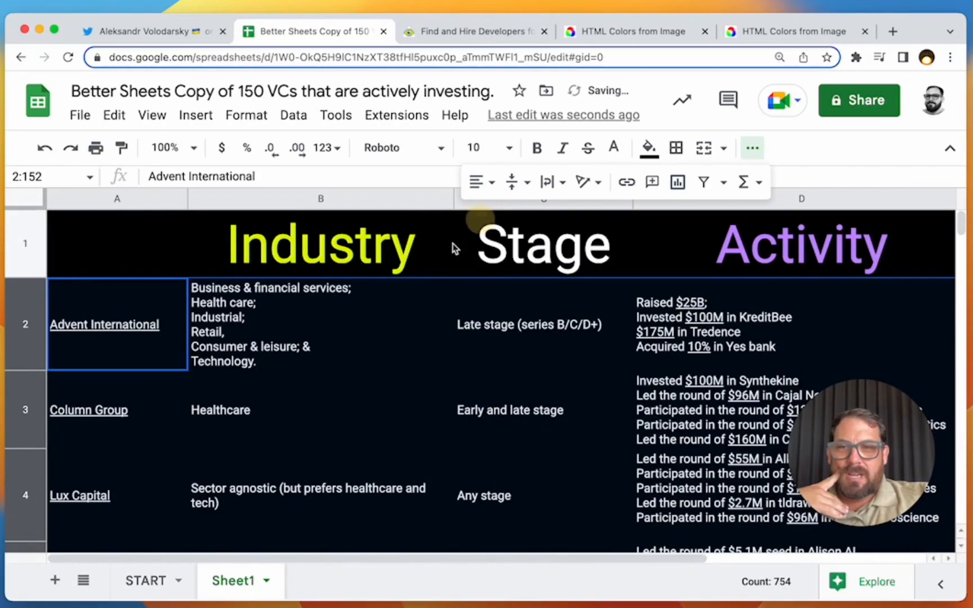
Step: Right-align column A and check the alignment of the firm names down the list
{"action": "left_click", "coordinate": [149, 198]}
{"action": "left_click", "coordinate": [479, 182]}
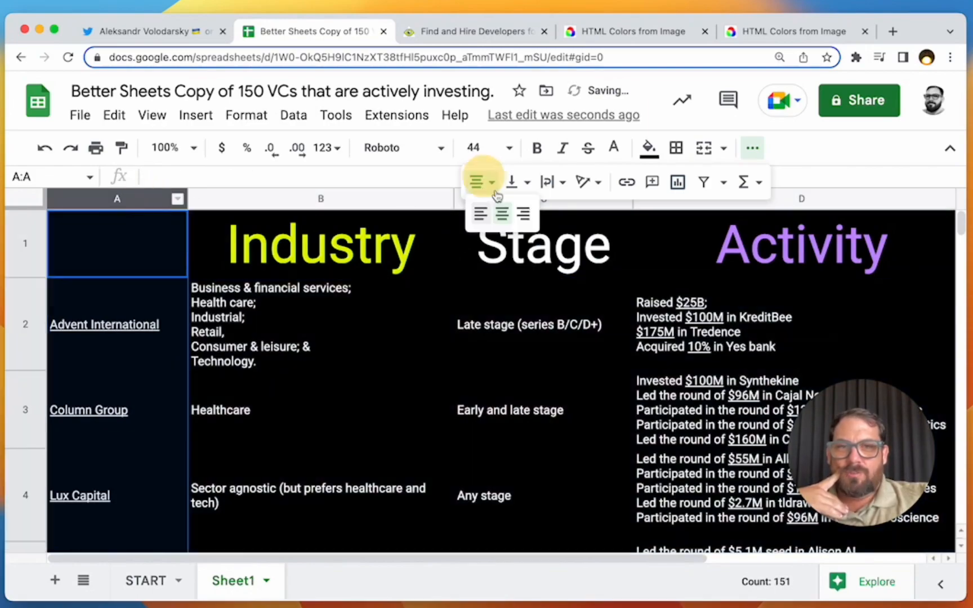
{"action": "left_click", "coordinate": [523, 214]}
{"action": "left_click", "coordinate": [169, 332]}
{"action": "scroll", "coordinate": [171, 336], "scroll_direction": "down", "scroll_amount": 15}
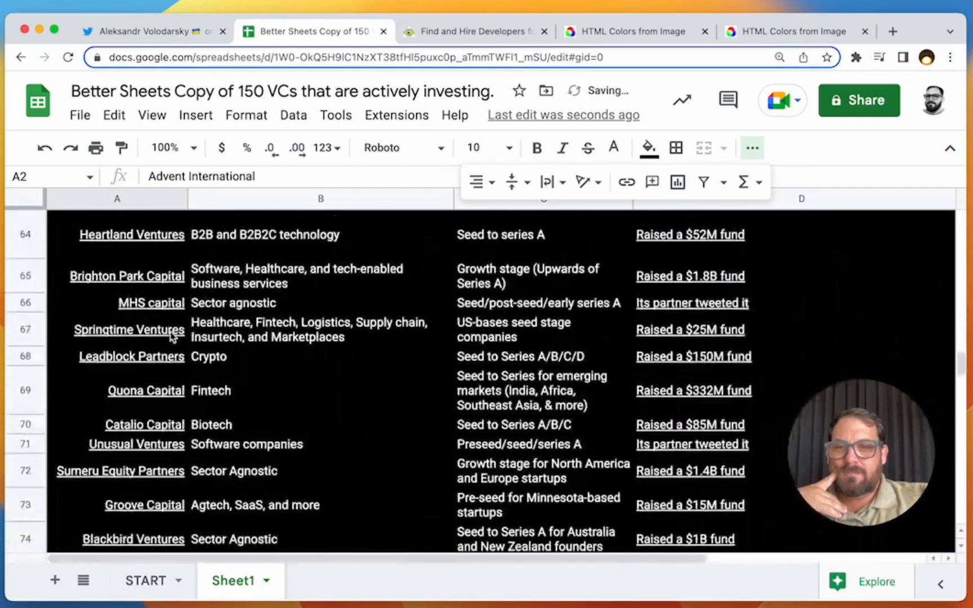
{"action": "scroll", "coordinate": [172, 336], "scroll_direction": "up", "scroll_amount": 20}
{"action": "left_click", "coordinate": [204, 314]}
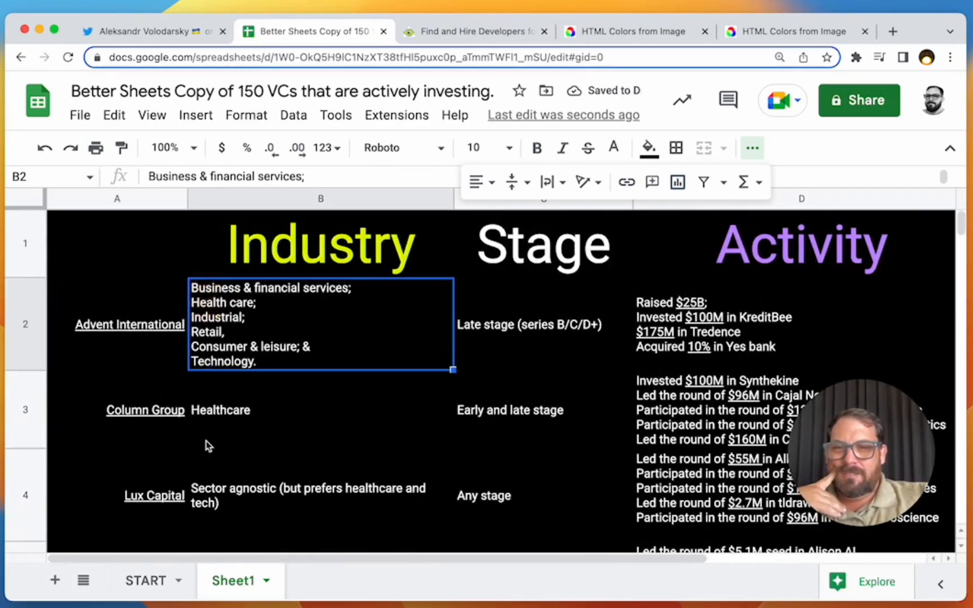
{"action": "scroll", "coordinate": [206, 442], "scroll_direction": "down", "scroll_amount": 20}
{"action": "scroll", "coordinate": [209, 446], "scroll_direction": "down", "scroll_amount": 15}
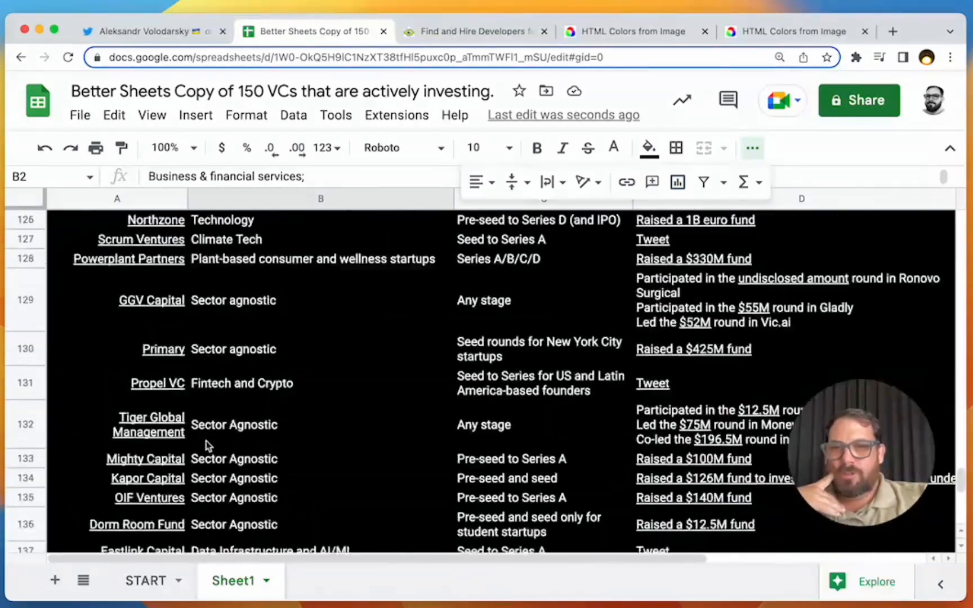
{"action": "scroll", "coordinate": [208, 446], "scroll_direction": "up", "scroll_amount": 20}
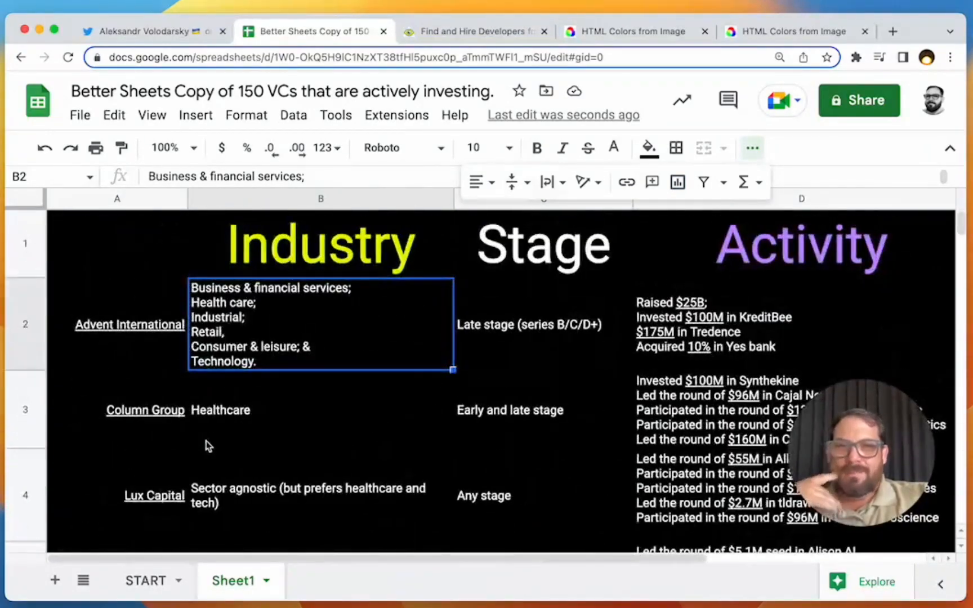
Step: Insert a blank column before the Industry column and narrow it to a thin spacer
{"action": "left_click", "coordinate": [223, 197]}
{"action": "right_click", "coordinate": [226, 197]}
{"action": "left_click", "coordinate": [318, 300]}
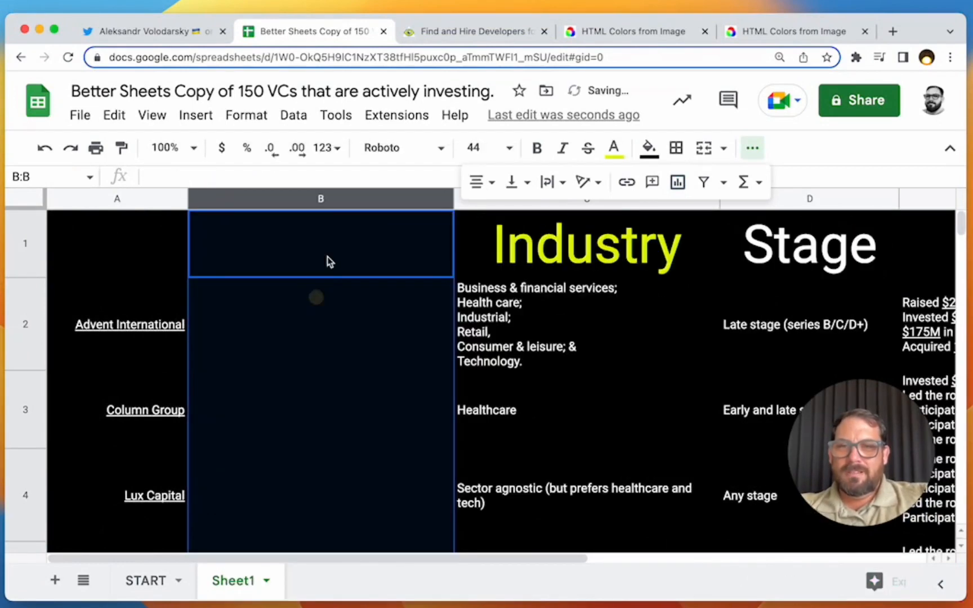
{"action": "left_click_drag", "start_coordinate": [452, 197], "coordinate": [195, 225]}
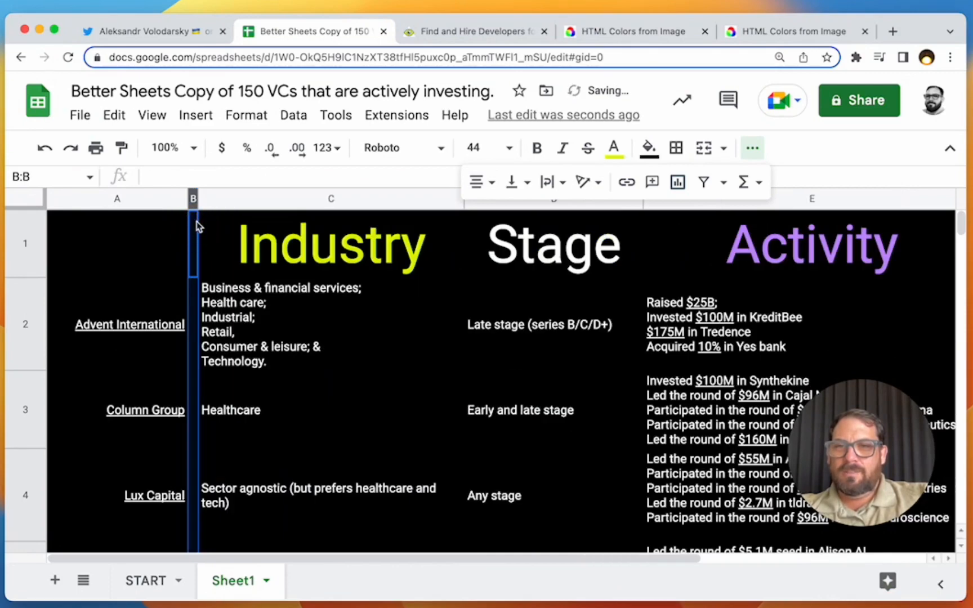
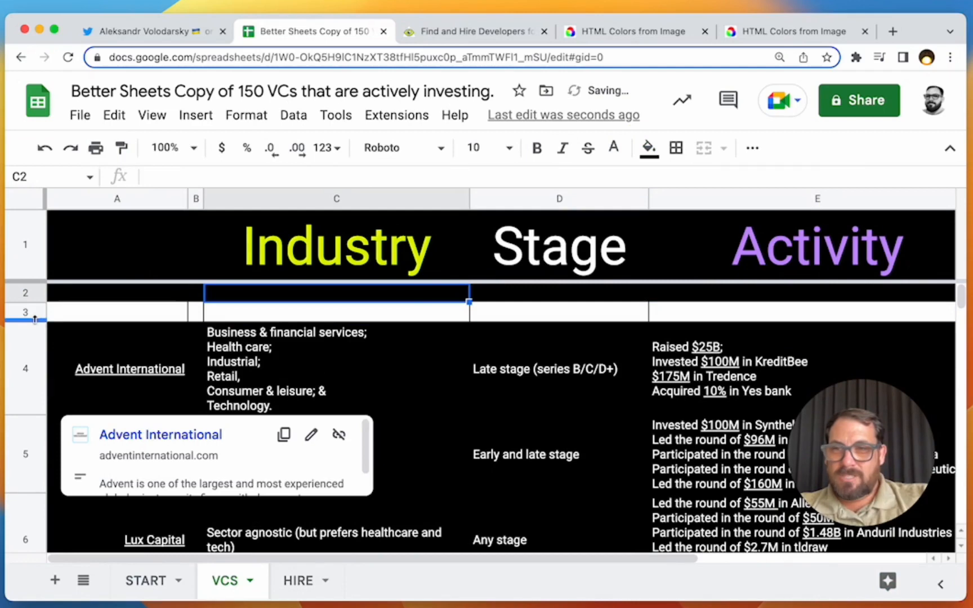
Step: Reduce the height of blank row 3 slightly and clear the row's formatting, including its borders
{"action": "left_click_drag", "start_coordinate": [34, 320], "coordinate": [28, 312]}
{"action": "left_click", "coordinate": [28, 309]}
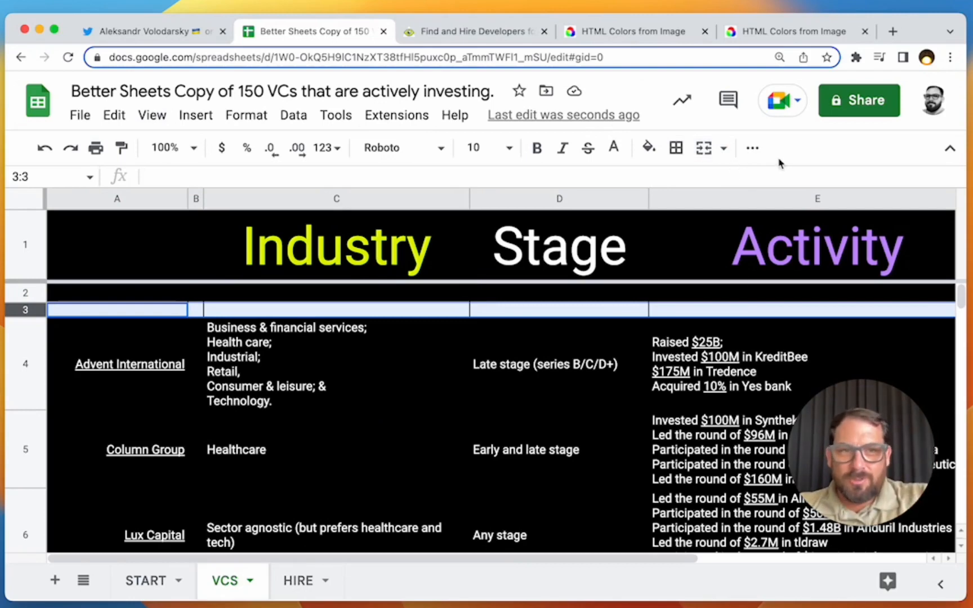
{"action": "left_click", "coordinate": [716, 156]}
{"action": "key", "text": "Left"}
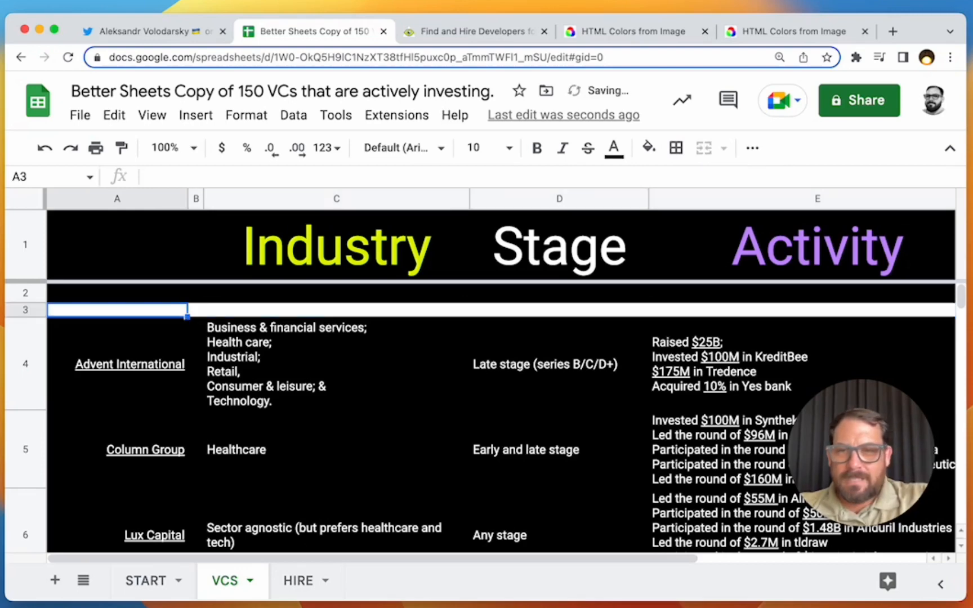
{"action": "key", "text": "Right"}
{"action": "key", "text": "Right"}
{"action": "key", "text": "Up"}
{"action": "key", "text": "Right"}
{"action": "key", "text": "Down"}
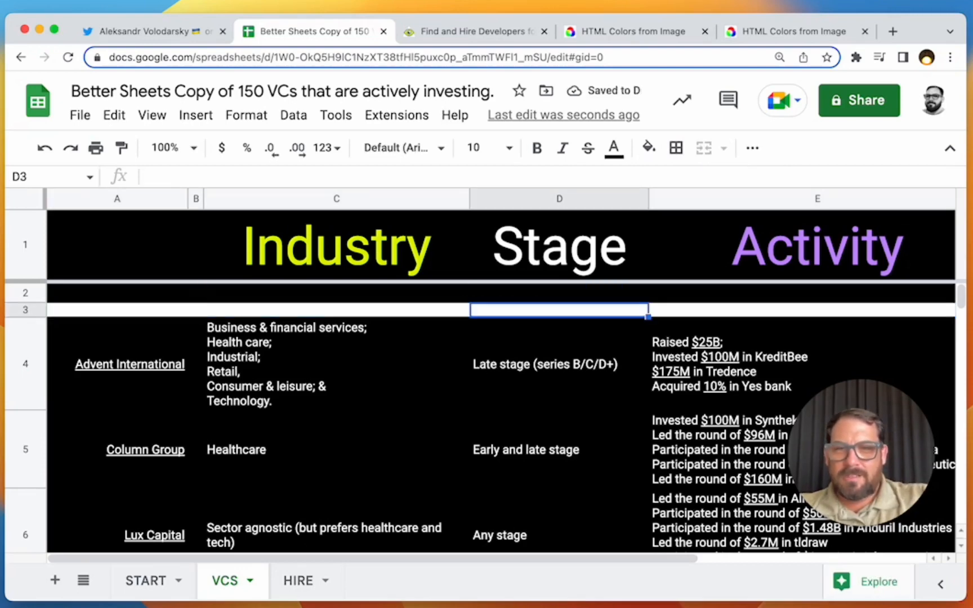
Step: Try filling row 3 with the custom purple colour, and undo the change
{"action": "left_click", "coordinate": [26, 309]}
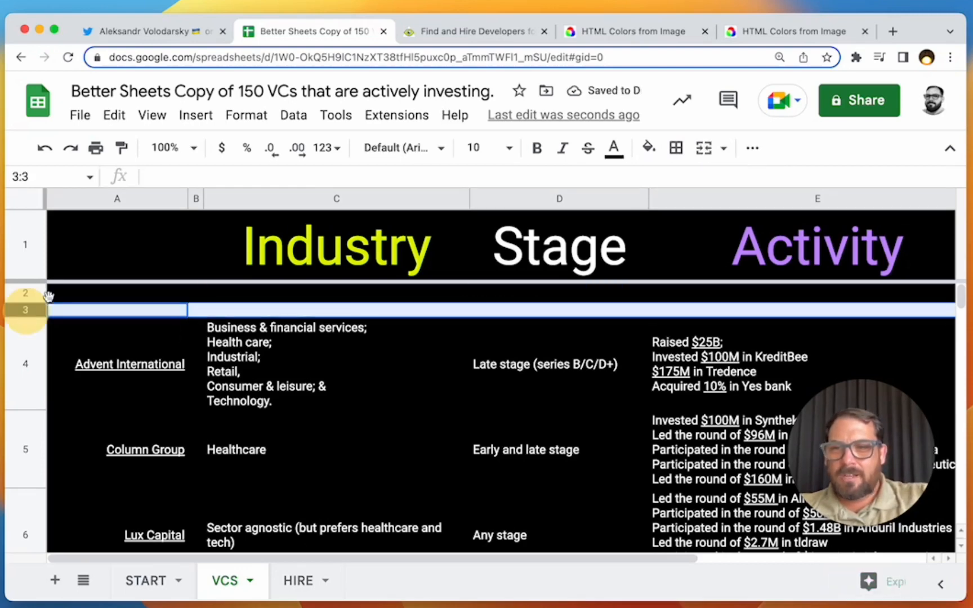
{"action": "left_click", "coordinate": [650, 151]}
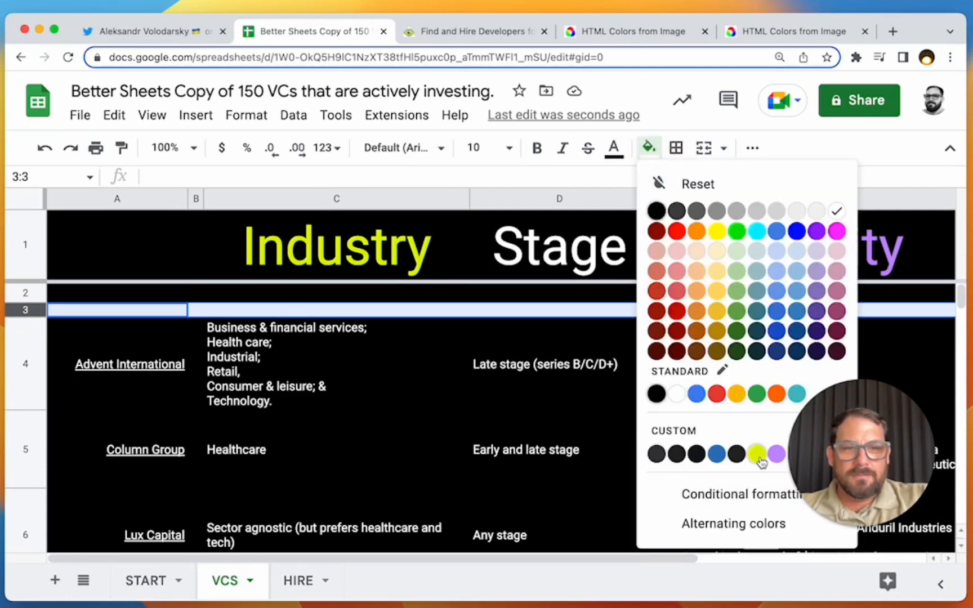
{"action": "left_click", "coordinate": [777, 454]}
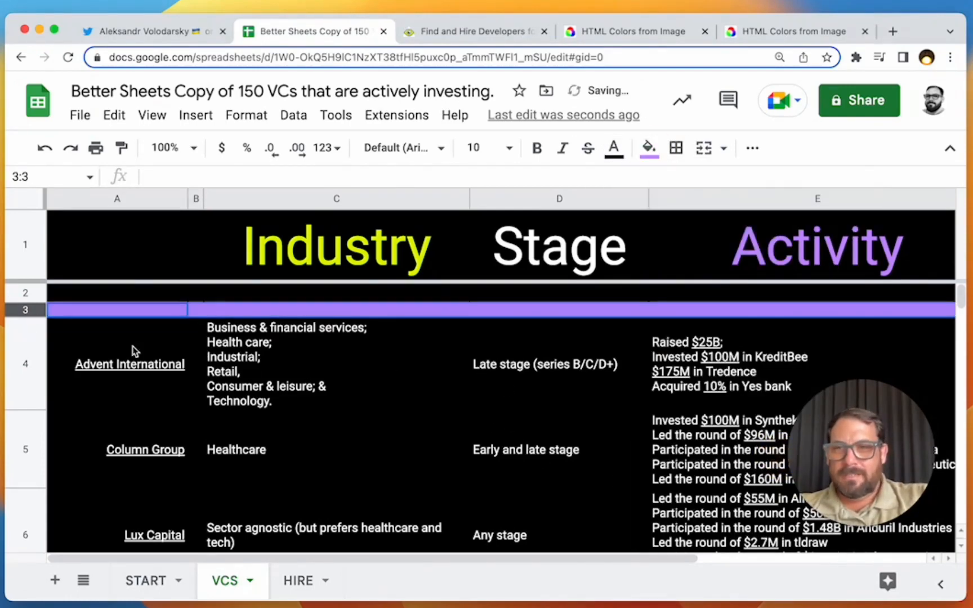
{"action": "key", "text": "ctrl+z"}
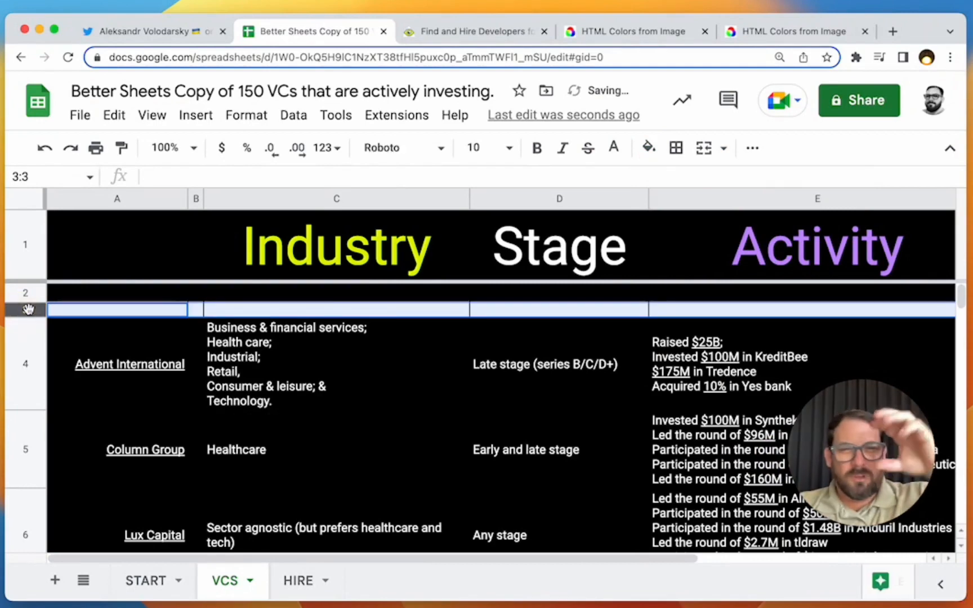
Step: Delete blank row 3 and give row 2 a thick bottom border in the custom purple
{"action": "right_click", "coordinate": [27, 310]}
{"action": "left_click", "coordinate": [92, 372]}
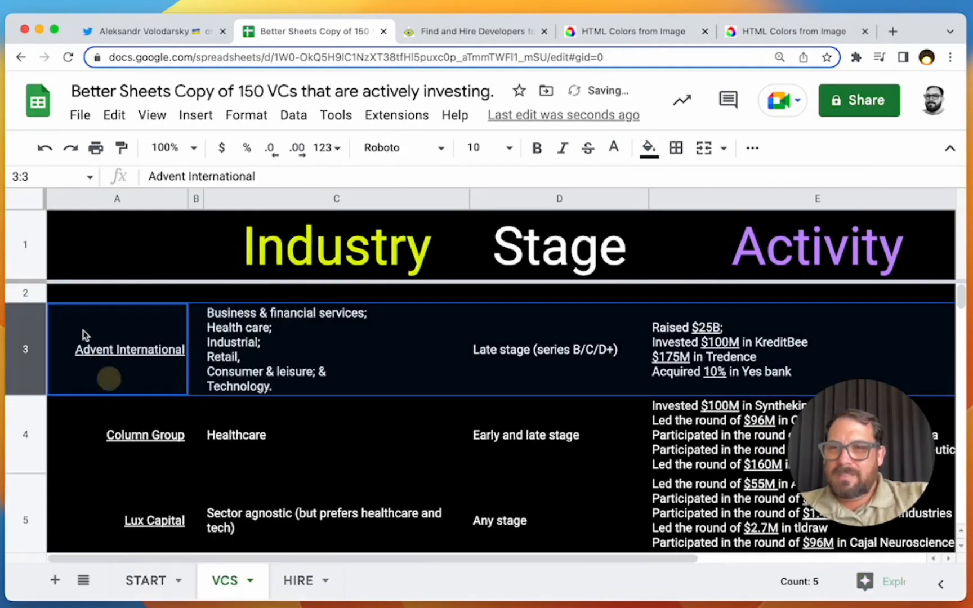
{"action": "left_click", "coordinate": [25, 293]}
{"action": "left_click", "coordinate": [676, 147]}
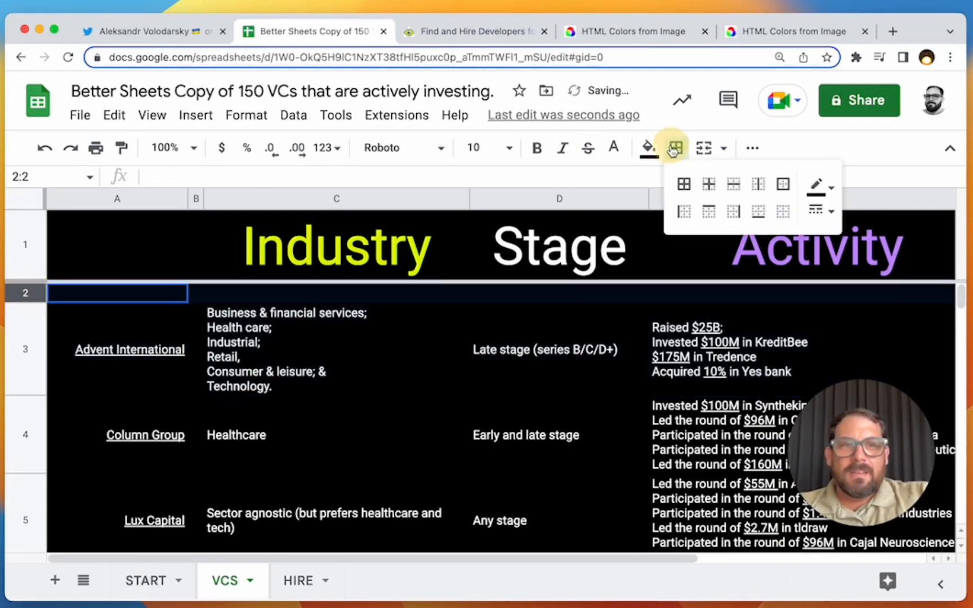
{"action": "left_click", "coordinate": [817, 217]}
{"action": "left_click", "coordinate": [847, 285]}
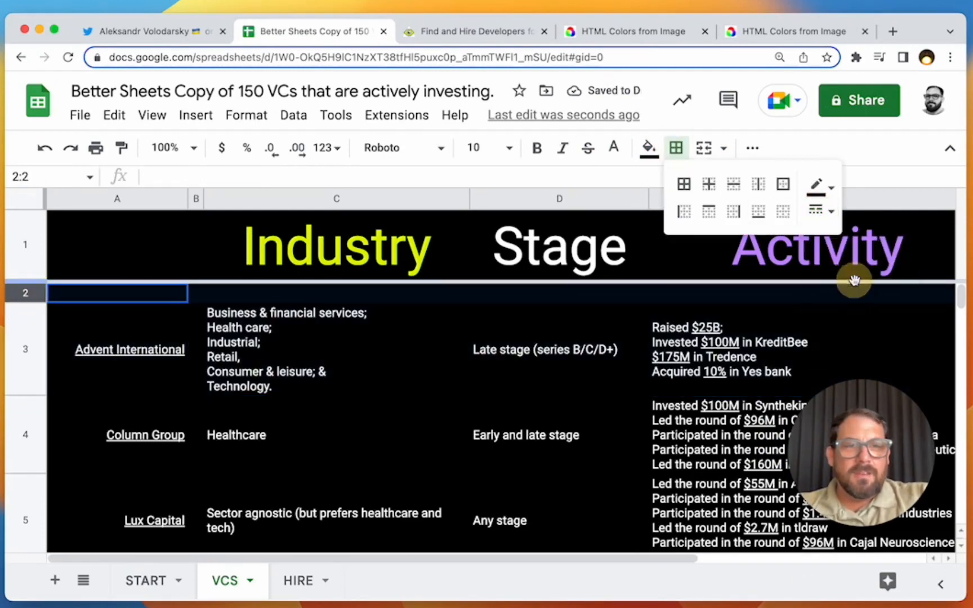
{"action": "left_click", "coordinate": [827, 181]}
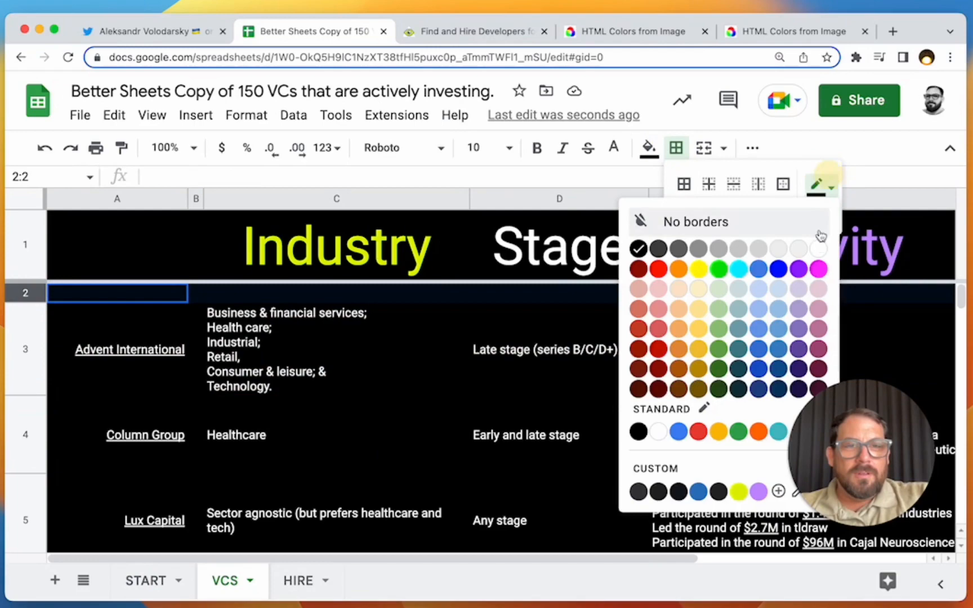
{"action": "left_click", "coordinate": [761, 490]}
{"action": "left_click", "coordinate": [757, 213]}
{"action": "left_click", "coordinate": [628, 314]}
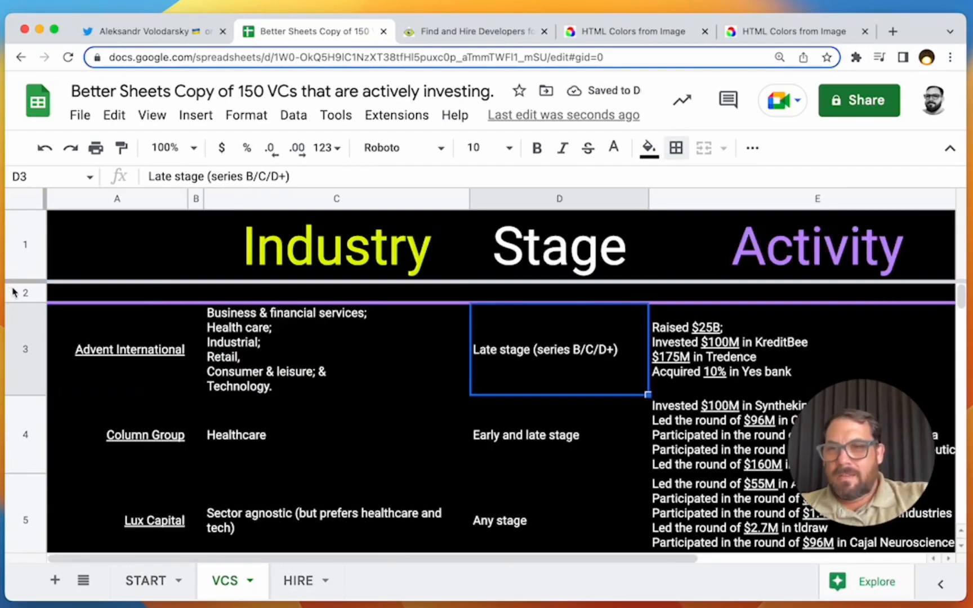
Step: Enter "This list was created by the folks at Lemon.io" in cell A2
{"action": "left_click", "coordinate": [144, 299]}
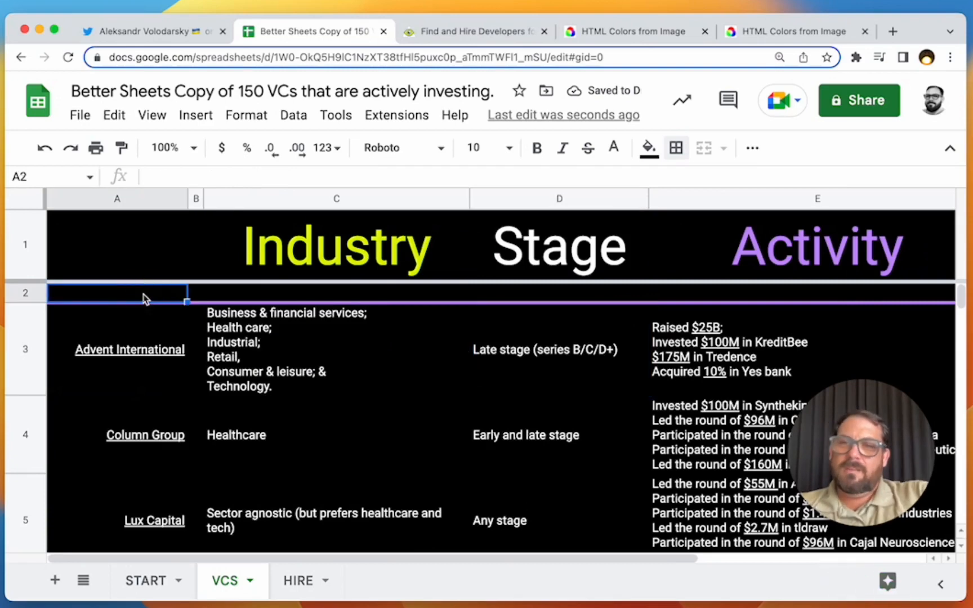
{"action": "type", "text": "This list is br"}
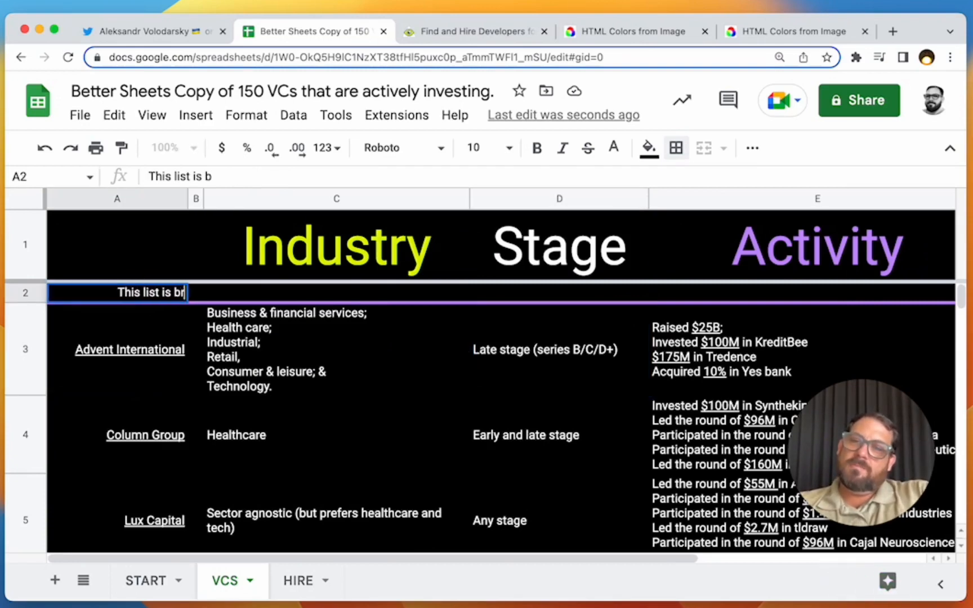
{"action": "type", "text": "ought"}
{"action": "key", "text": "BackSpace"}
{"action": "key", "text": "BackSpace"}
{"action": "key", "text": "BackSpace"}
{"action": "key", "text": "BackSpace"}
{"action": "key", "text": "BackSpace"}
{"action": "key", "text": "BackSpace"}
{"action": "key", "text": "BackSpace"}
{"action": "key", "text": "BackSpace"}
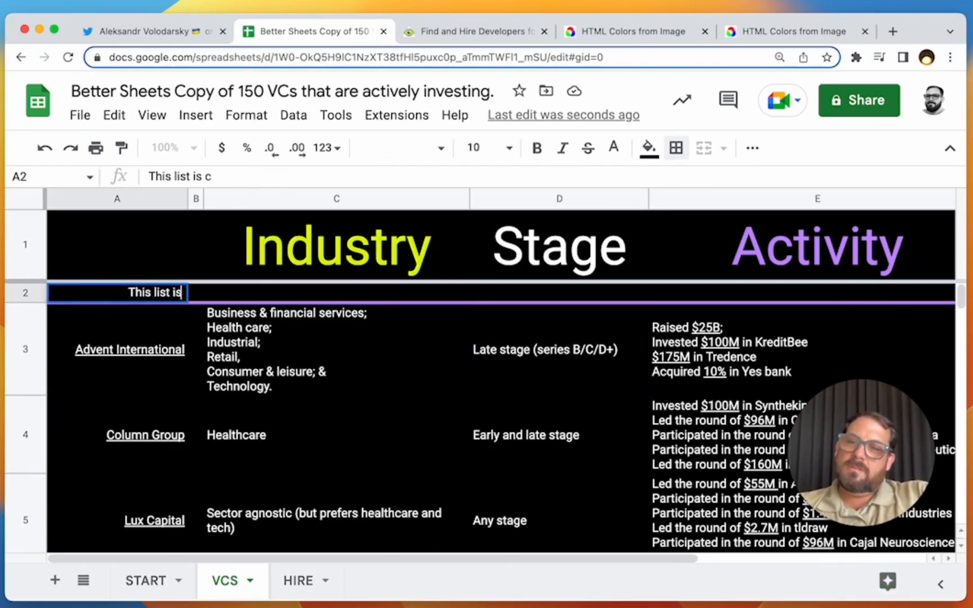
{"action": "key", "text": "BackSpace"}
{"action": "key", "text": "BackSpace"}
{"action": "key", "text": "BackSpace"}
{"action": "key", "text": "BackSpace"}
{"action": "key", "text": "BackSpace"}
{"action": "type", "text": "was cr"}
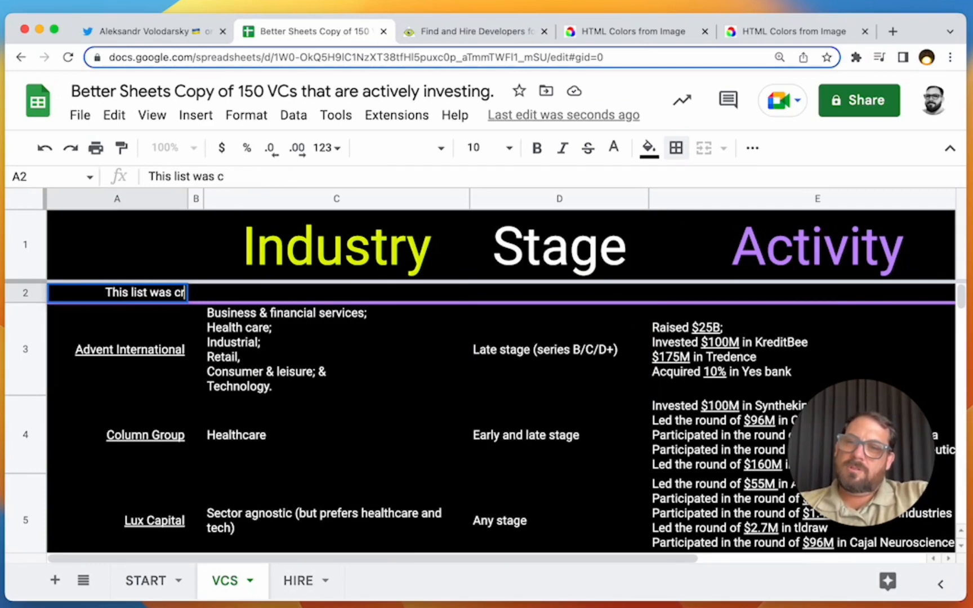
{"action": "type", "text": "eated by th"}
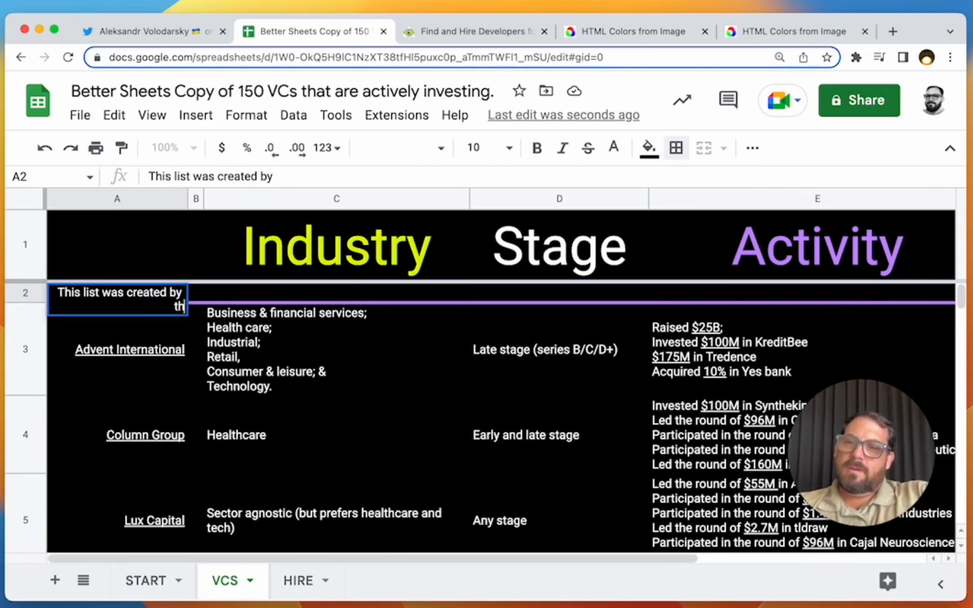
{"action": "type", "text": "e folks at Lemon"}
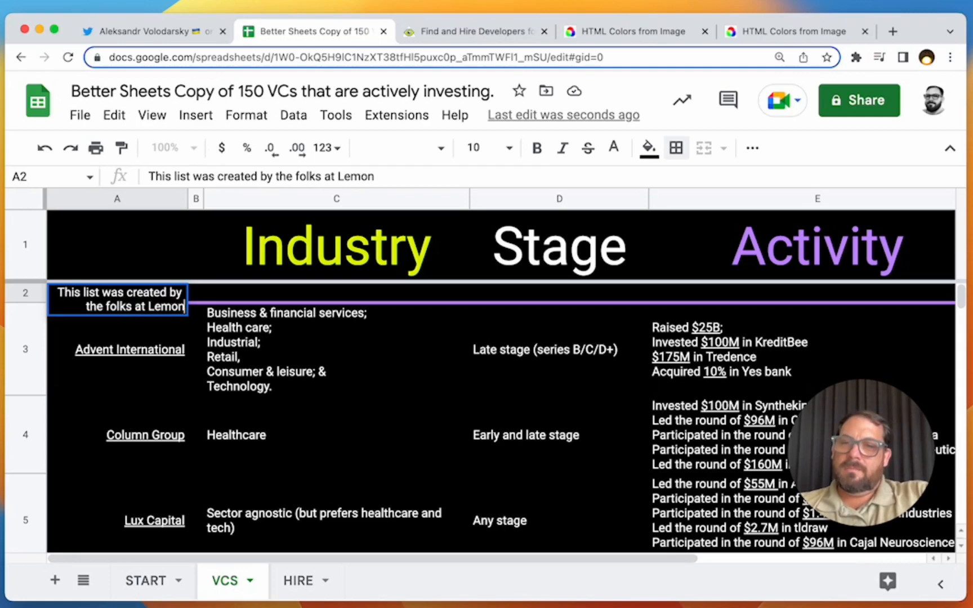
{"action": "type", "text": ".oo"}
{"action": "key", "text": "Return"}
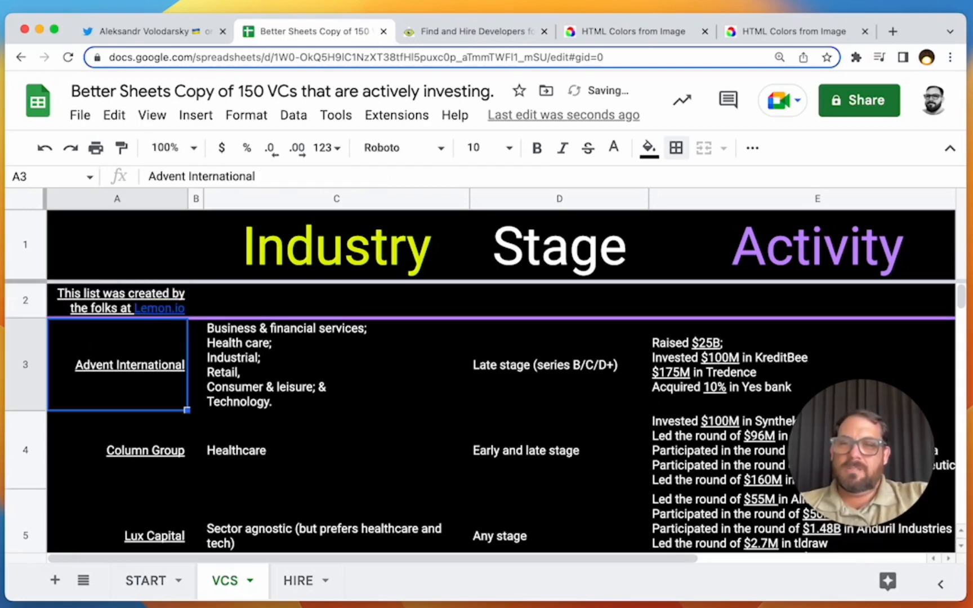
{"action": "left_click", "coordinate": [144, 309]}
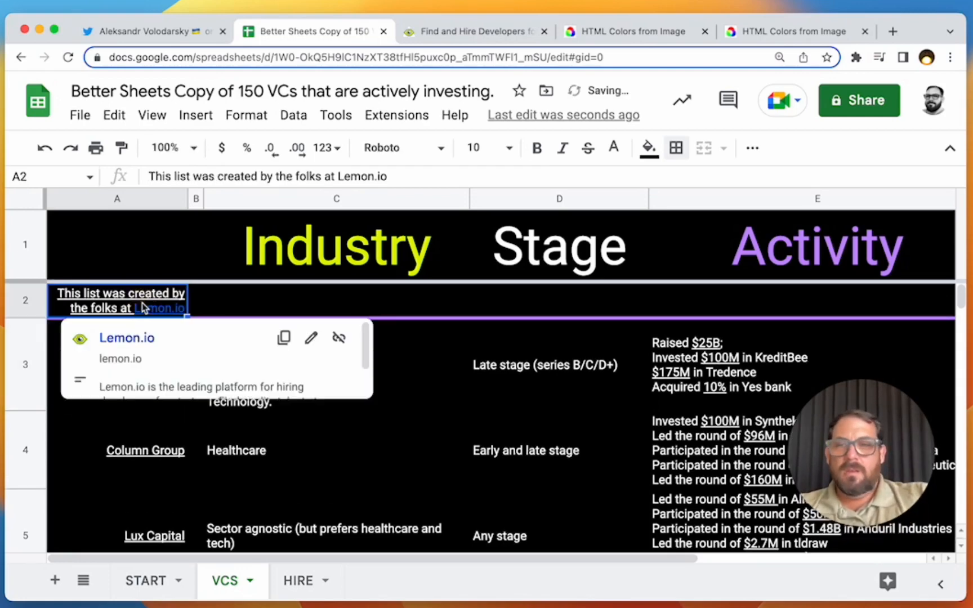
{"action": "key", "text": "super+k"}
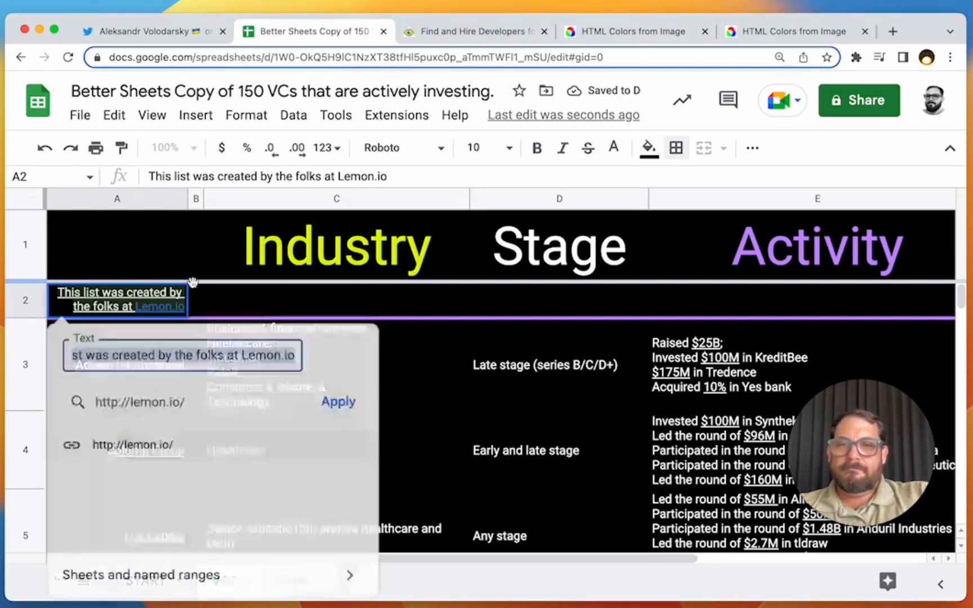
{"action": "left_click", "coordinate": [310, 305]}
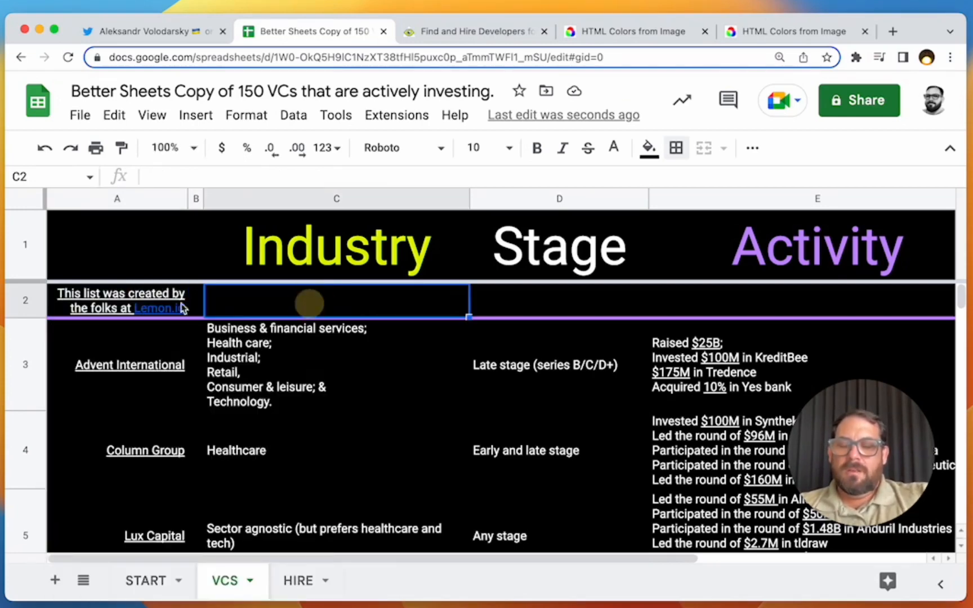
Step: Merge cells A2:D2 so the credit line spans the merged range
{"action": "mouse_move", "coordinate": [111, 319]}
{"action": "left_click_drag", "start_coordinate": [94, 316], "coordinate": [481, 304]}
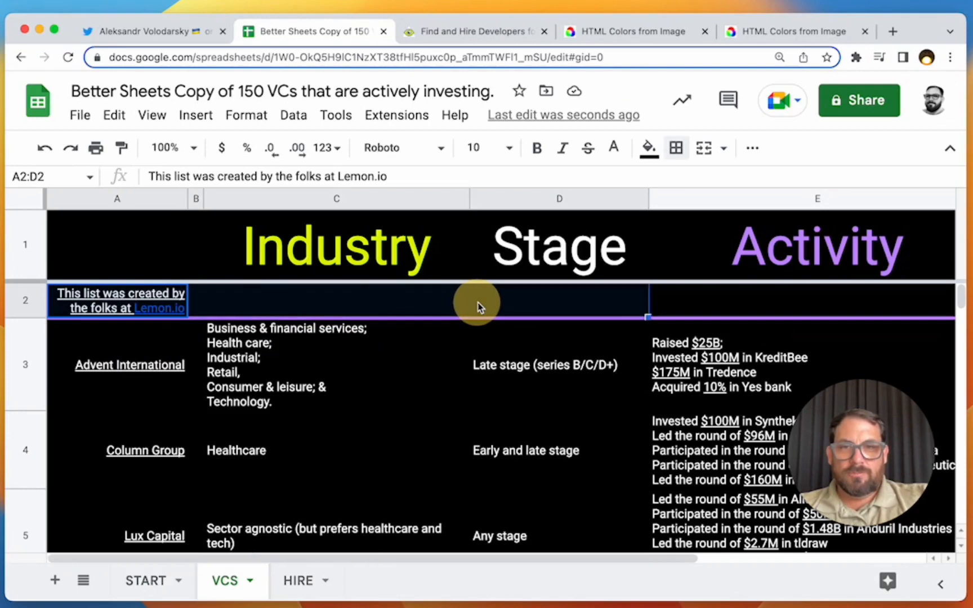
{"action": "left_click", "coordinate": [704, 148]}
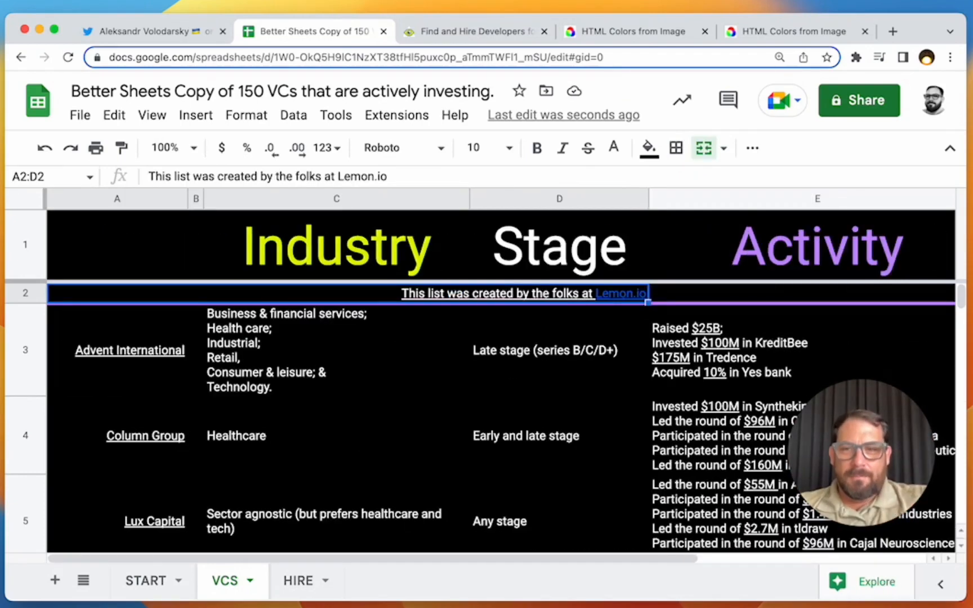
Step: Set the credit line in row 2 to the Nanum Gothic Coding font at size 12
{"action": "left_click", "coordinate": [25, 293]}
{"action": "left_click", "coordinate": [394, 147]}
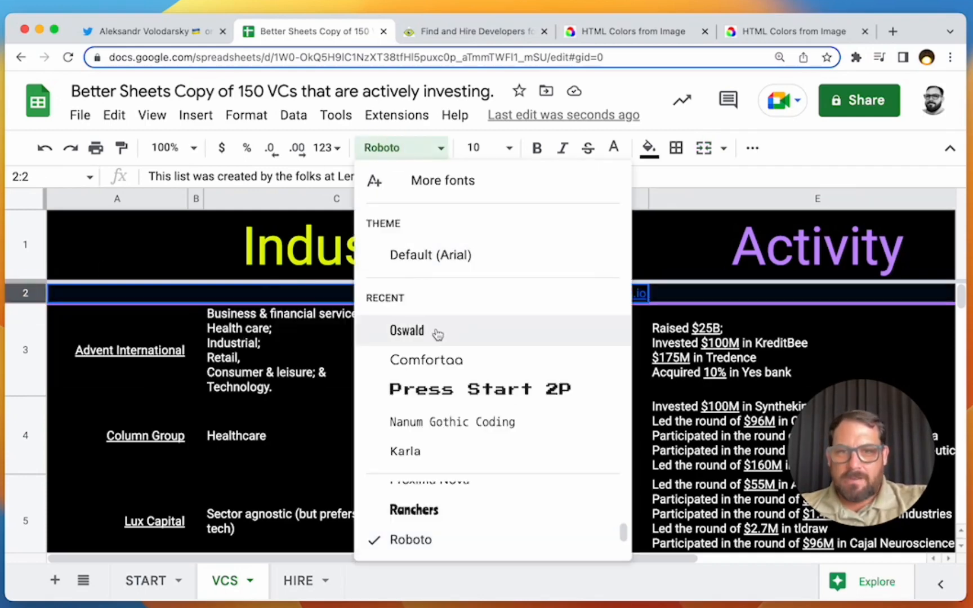
{"action": "left_click", "coordinate": [428, 421]}
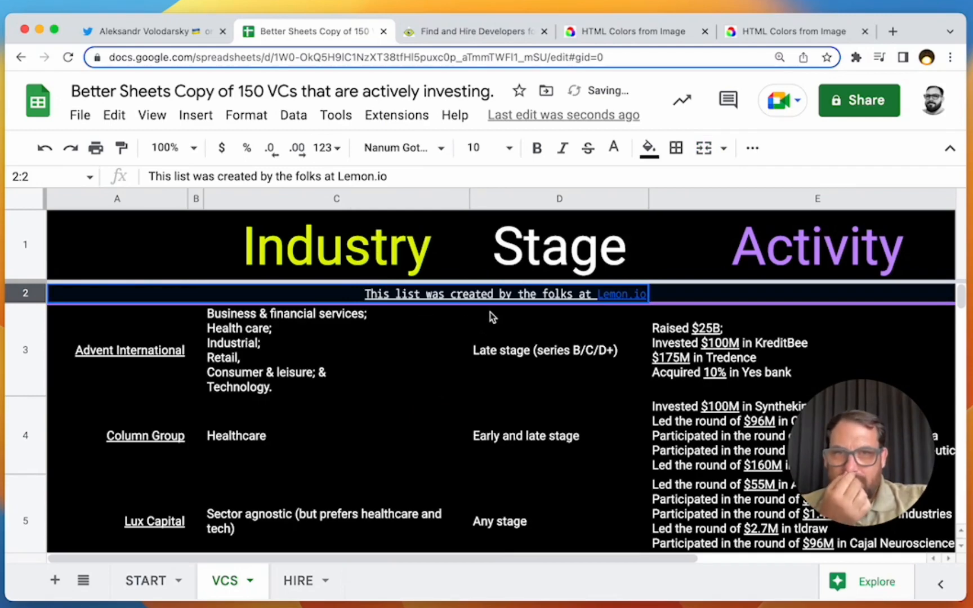
{"action": "left_click", "coordinate": [492, 148]}
{"action": "type", "text": "1"}
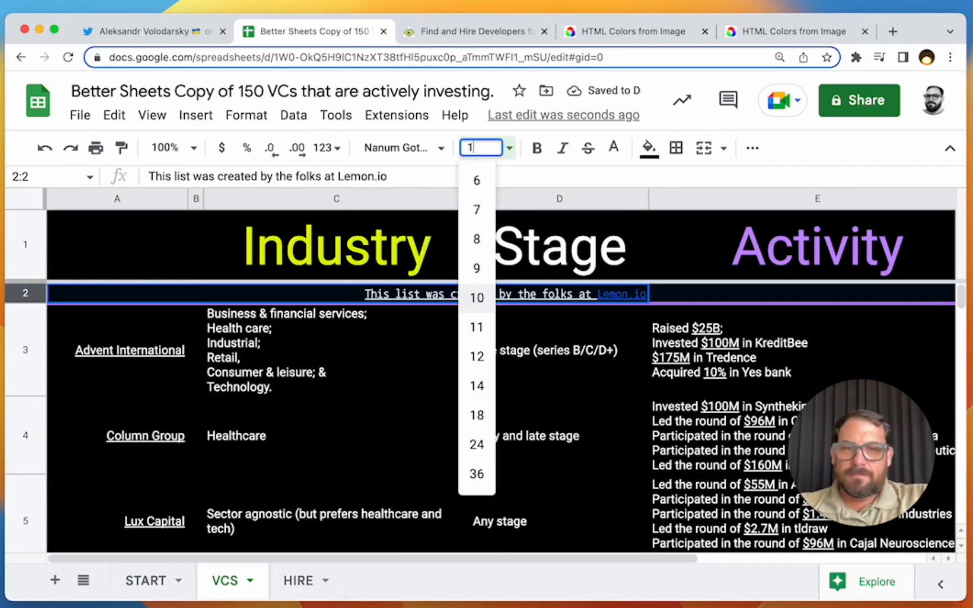
{"action": "type", "text": "2"}
{"action": "key", "text": "Return"}
Step: Increase the height of row 2 to give the Lemon.io credit line more room
{"action": "left_click_drag", "start_coordinate": [22, 309], "coordinate": [23, 325]}
{"action": "left_click", "coordinate": [754, 148]}
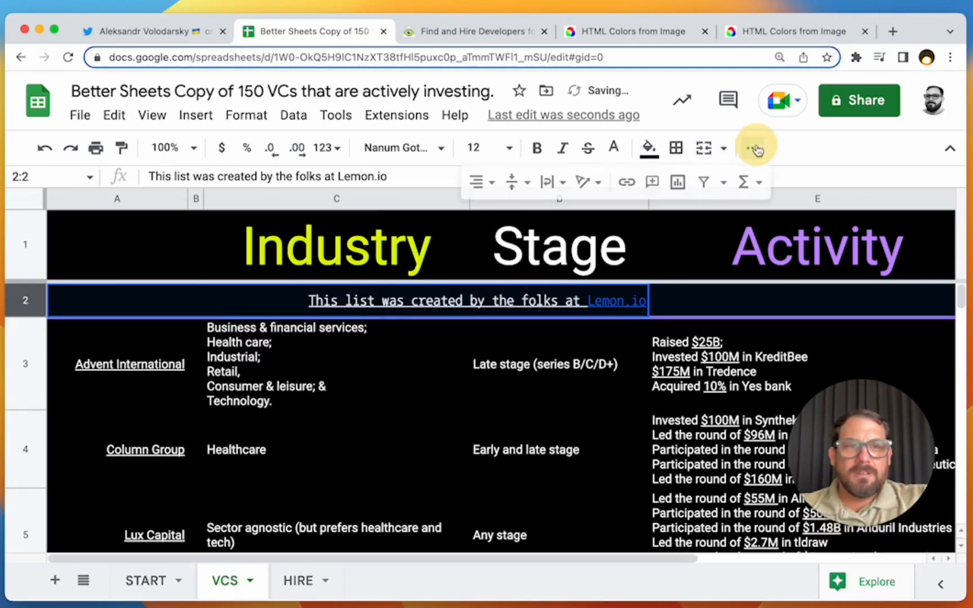
{"action": "left_click", "coordinate": [771, 293]}
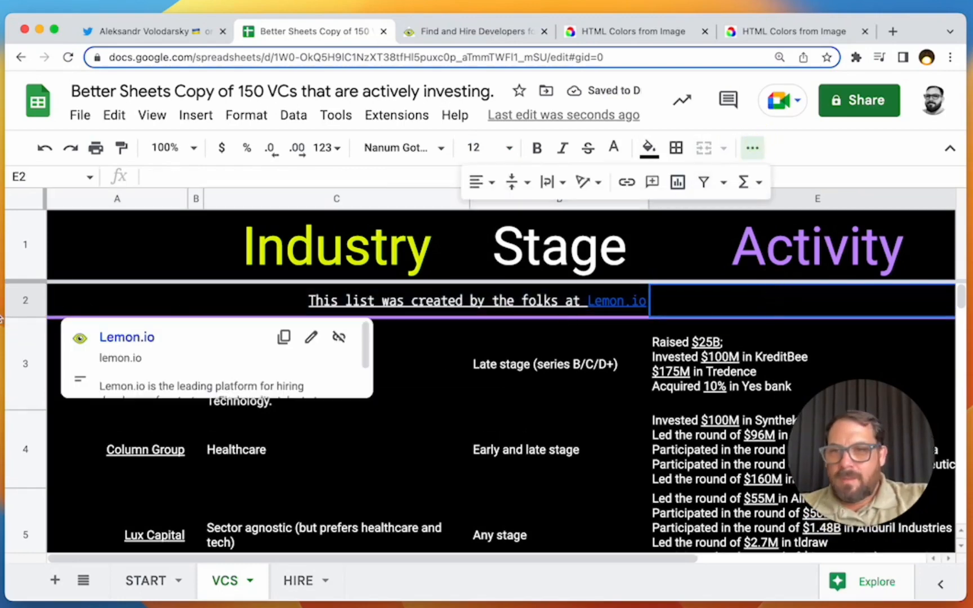
{"action": "left_click_drag", "start_coordinate": [31, 316], "coordinate": [10, 325]}
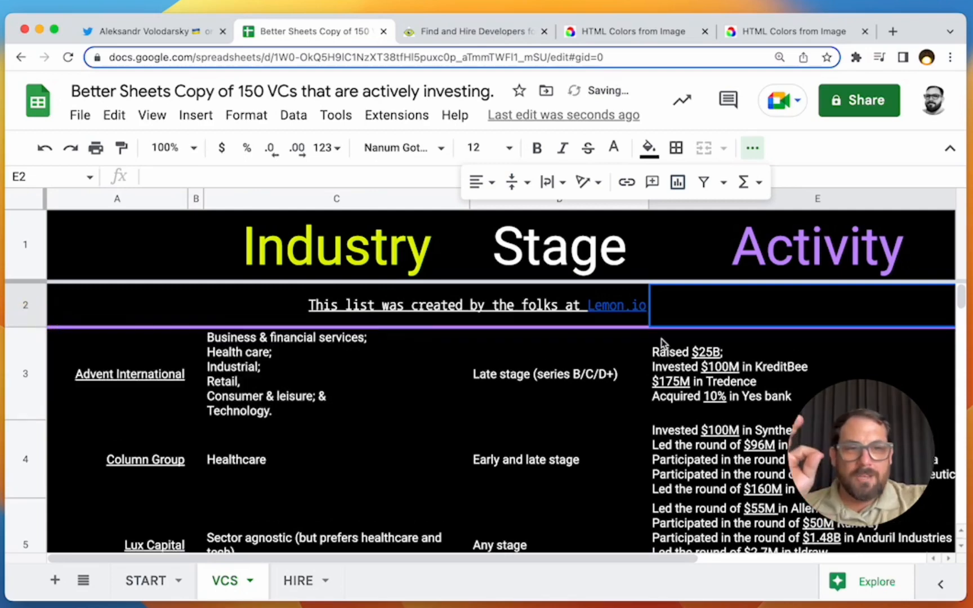
Step: Zoom the page out to 100% and review the headers, the credit row and the first VC entries
{"action": "left_click", "coordinate": [451, 373]}
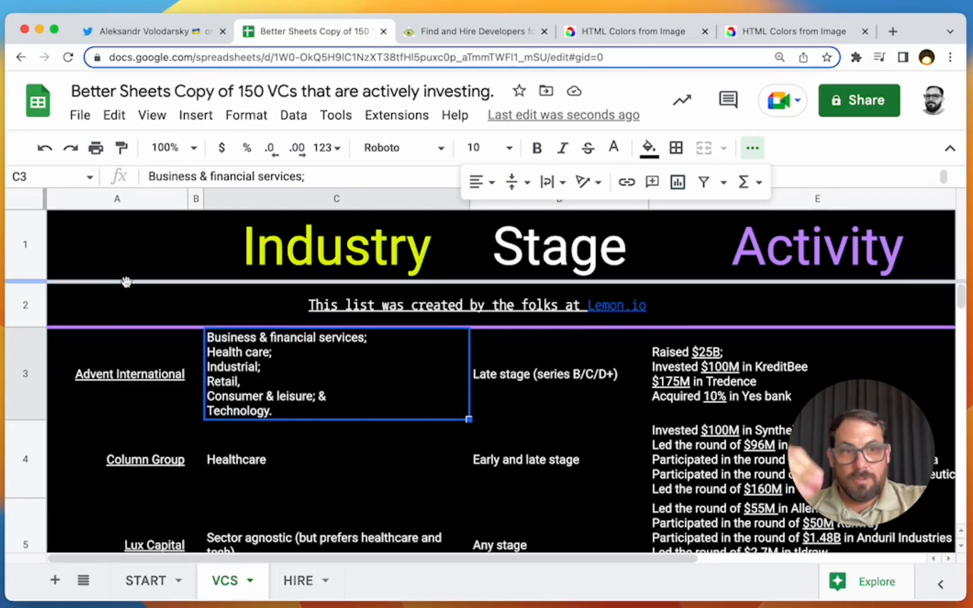
{"action": "mouse_move", "coordinate": [660, 371]}
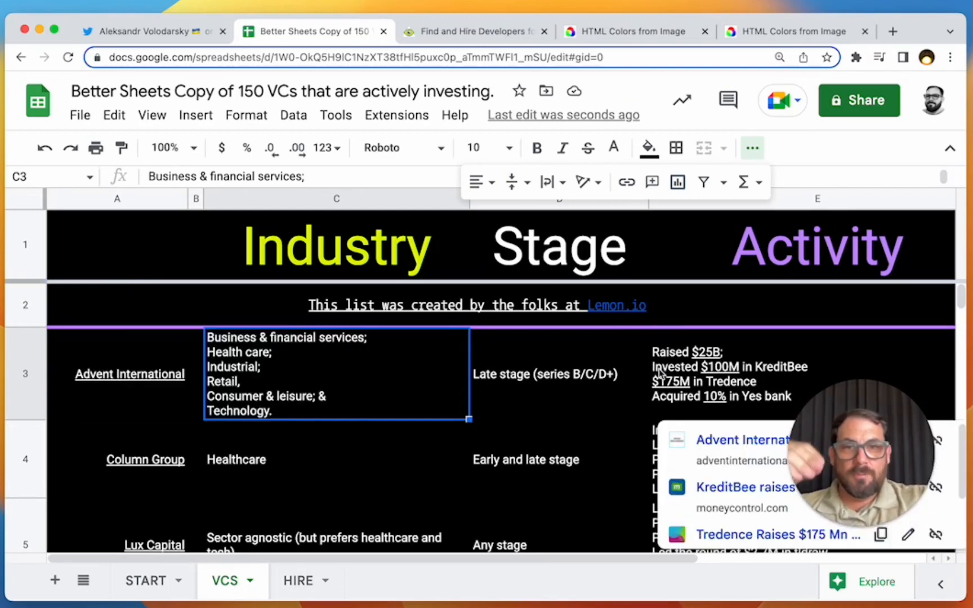
{"action": "scroll", "coordinate": [660, 373], "scroll_direction": "down", "scroll_amount": 1}
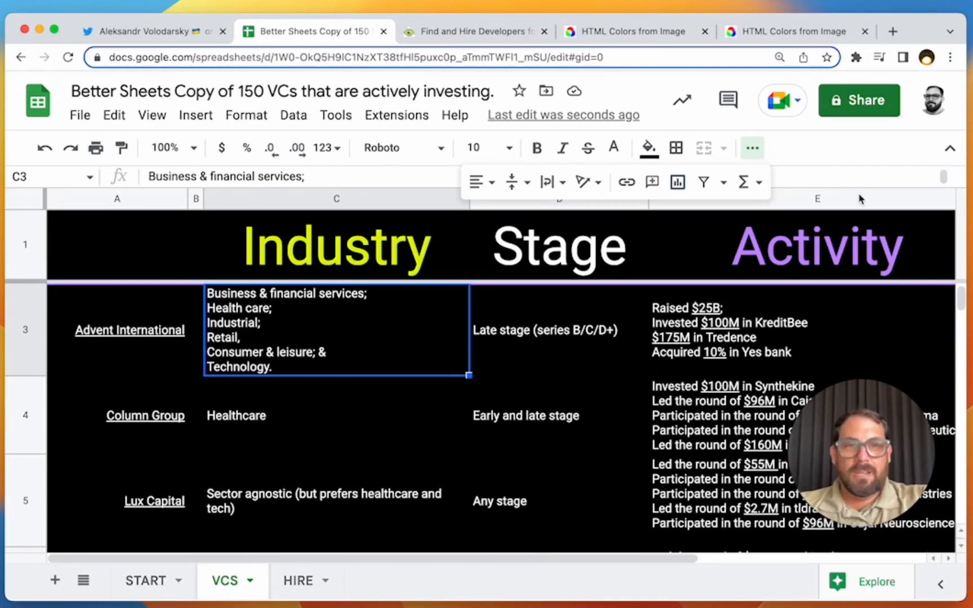
{"action": "key", "text": "super+minus"}
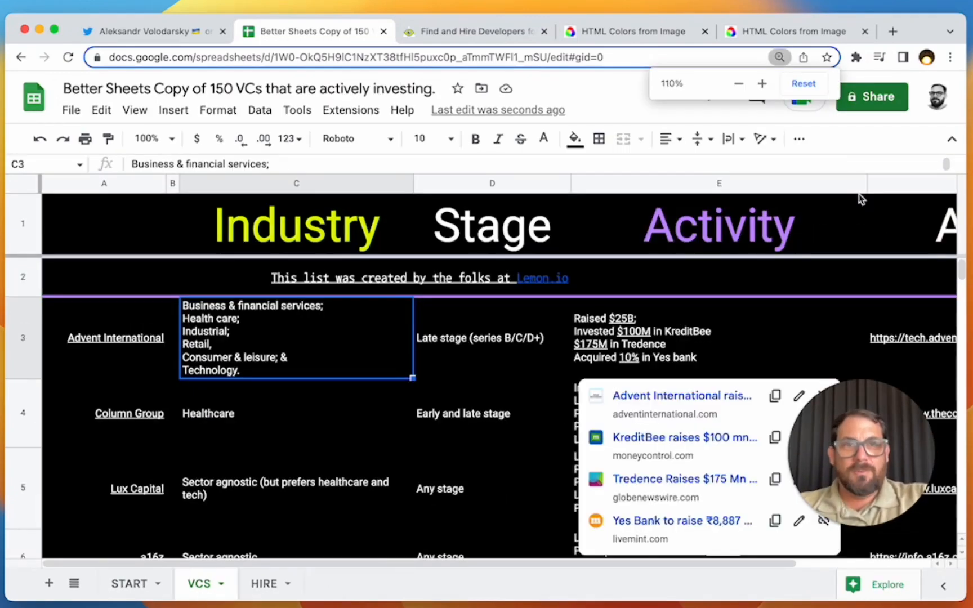
{"action": "key", "text": "super+minus"}
{"action": "left_click", "coordinate": [813, 318]}
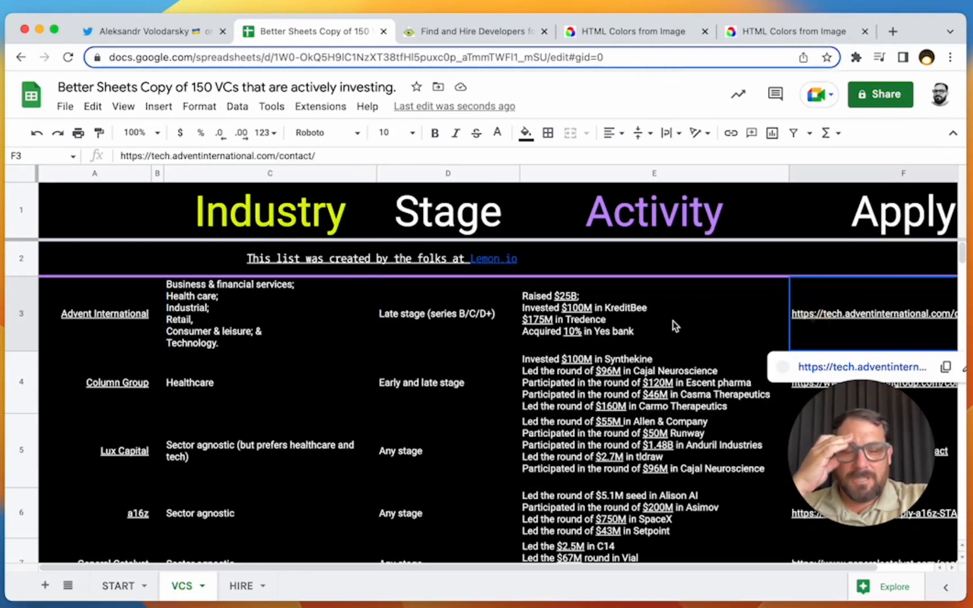
{"action": "left_click", "coordinate": [348, 304]}
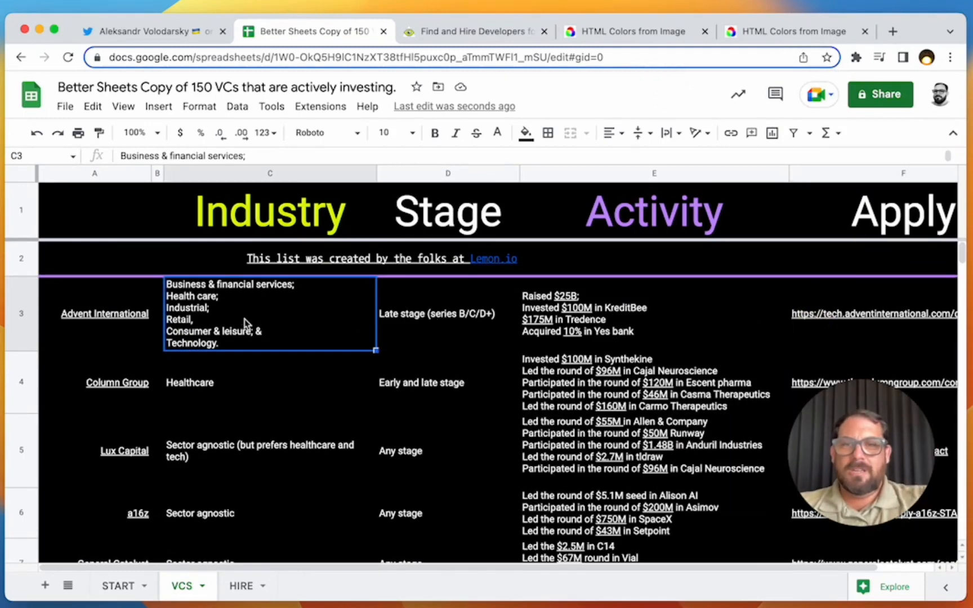
{"action": "scroll", "coordinate": [243, 323], "scroll_direction": "down", "scroll_amount": 2}
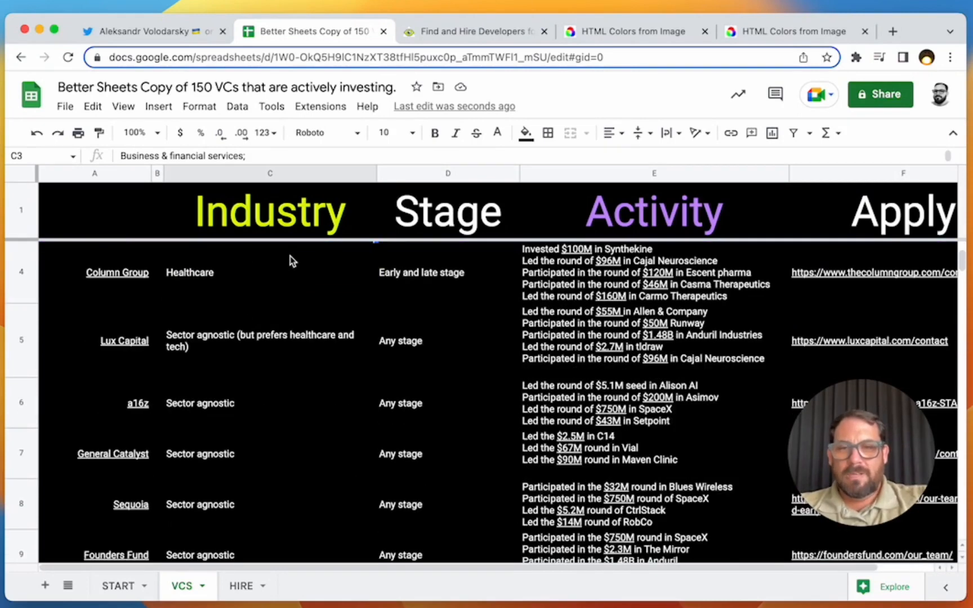
{"action": "scroll", "coordinate": [339, 378], "scroll_direction": "up", "scroll_amount": 2}
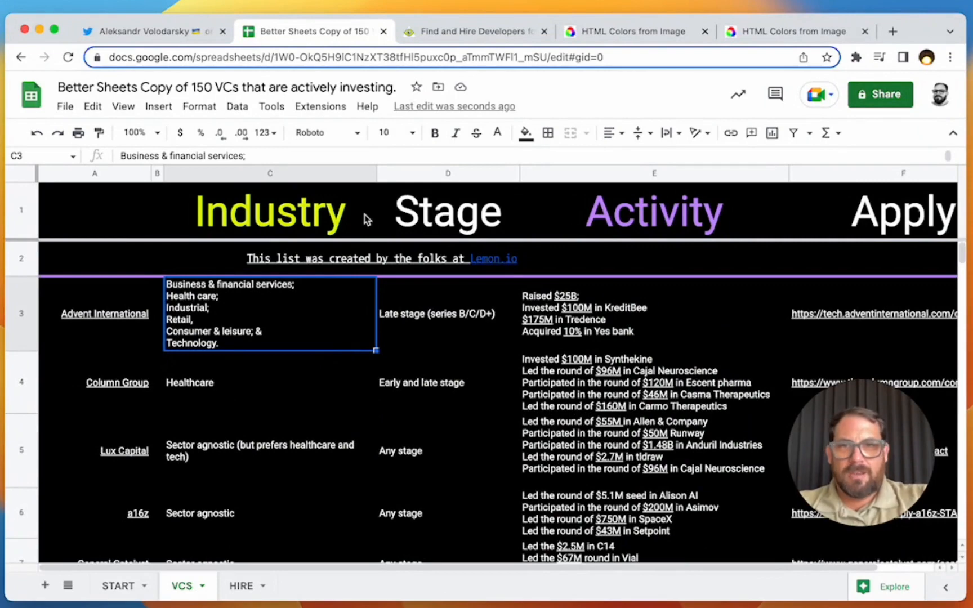
{"action": "left_click", "coordinate": [383, 263]}
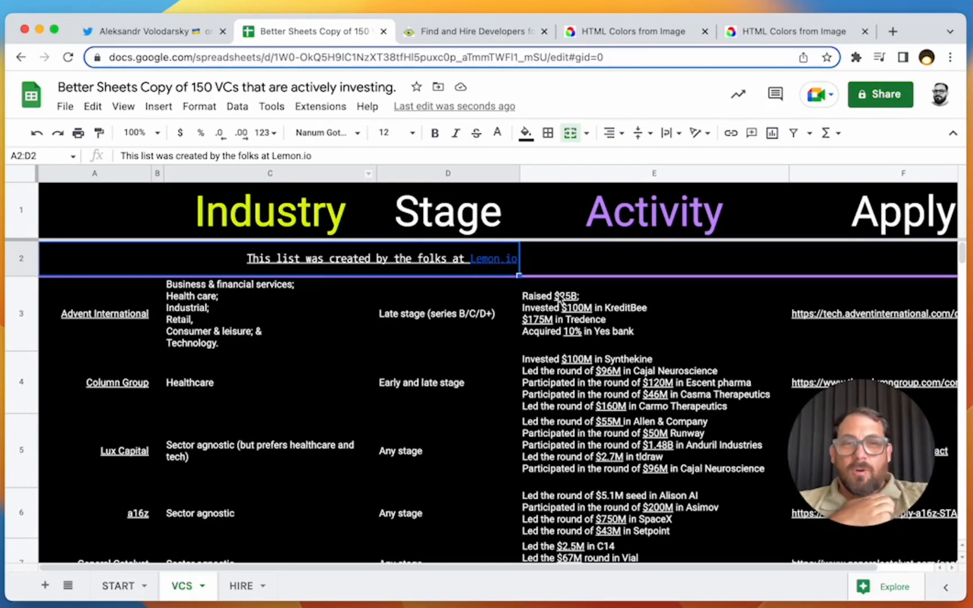
{"action": "mouse_move", "coordinate": [700, 340]}
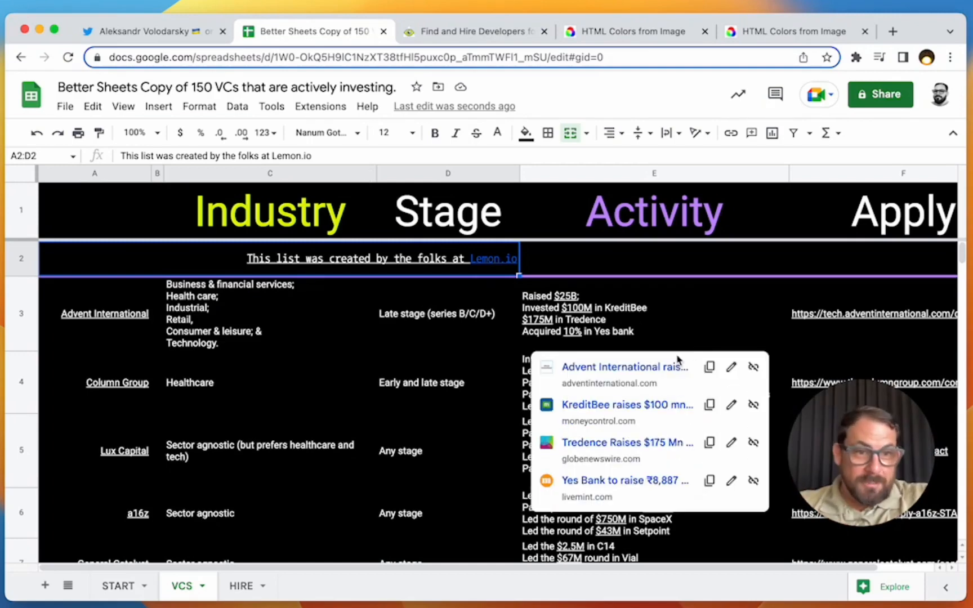
{"action": "left_click", "coordinate": [343, 356]}
{"action": "left_click", "coordinate": [239, 338]}
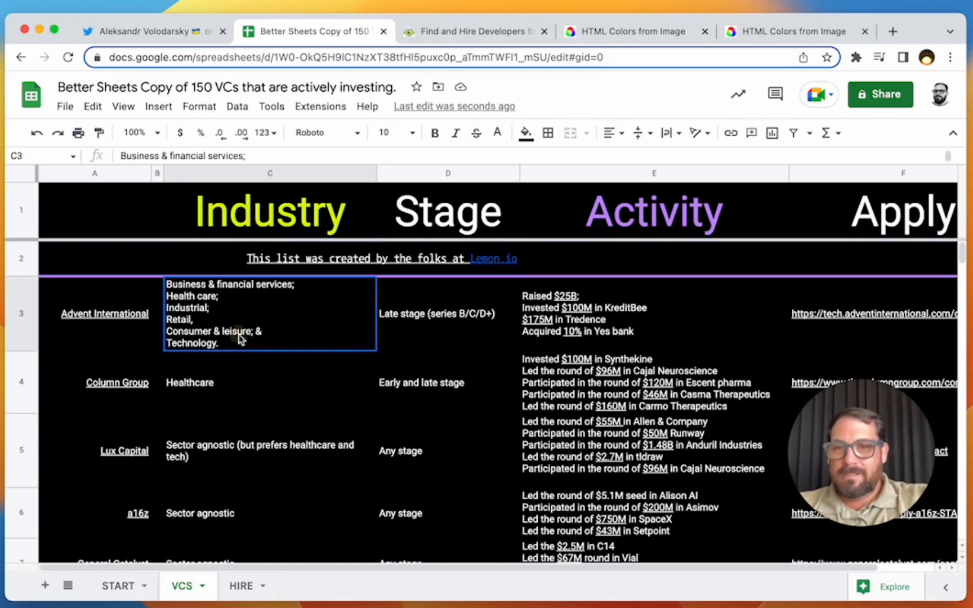
{"action": "left_click", "coordinate": [23, 261]}
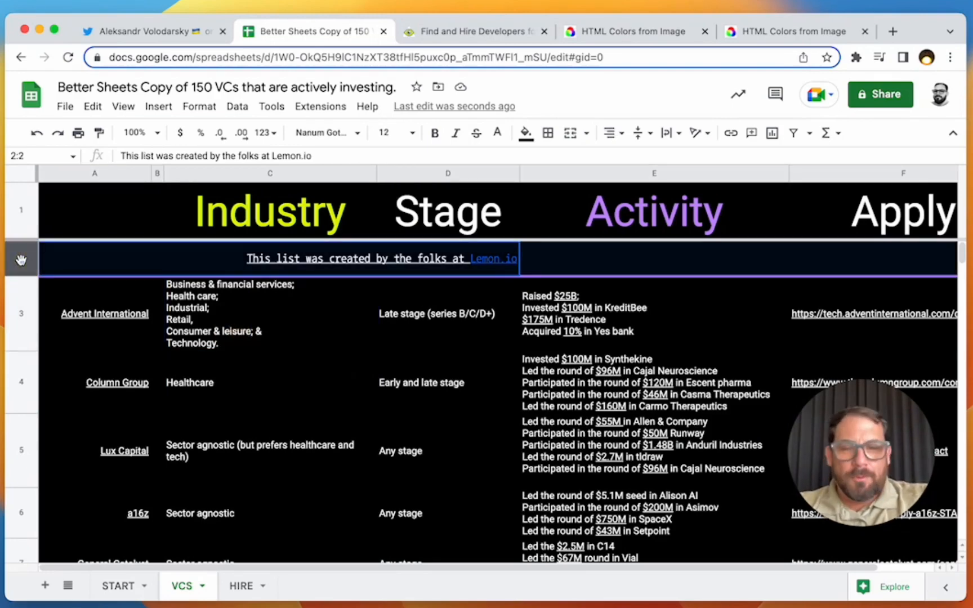
Step: Review the Lemon.io link block on the START sheet and the hiring pitch on the HIRE sheet
{"action": "left_click", "coordinate": [126, 591]}
{"action": "left_click", "coordinate": [192, 401]}
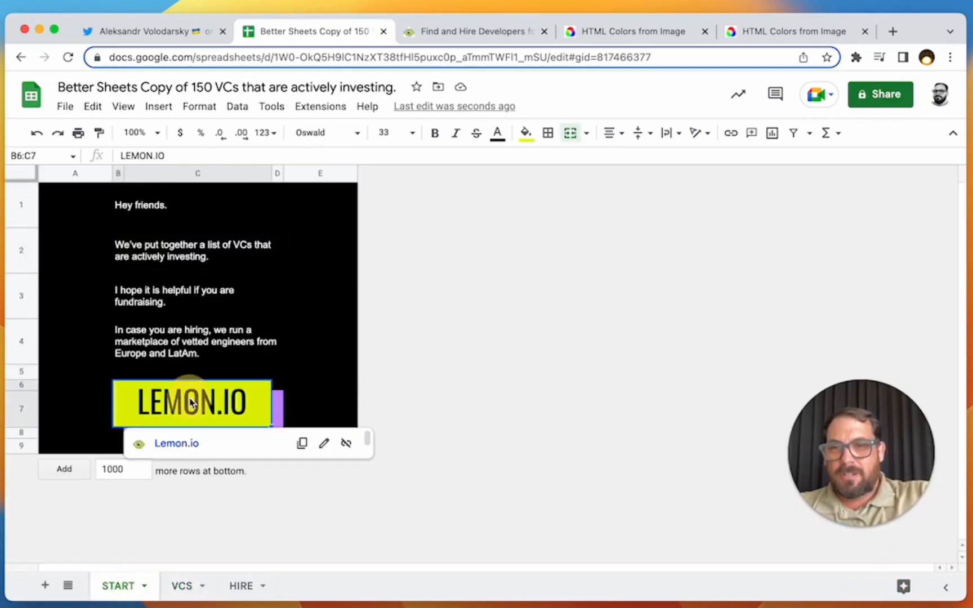
{"action": "left_click", "coordinate": [183, 586]}
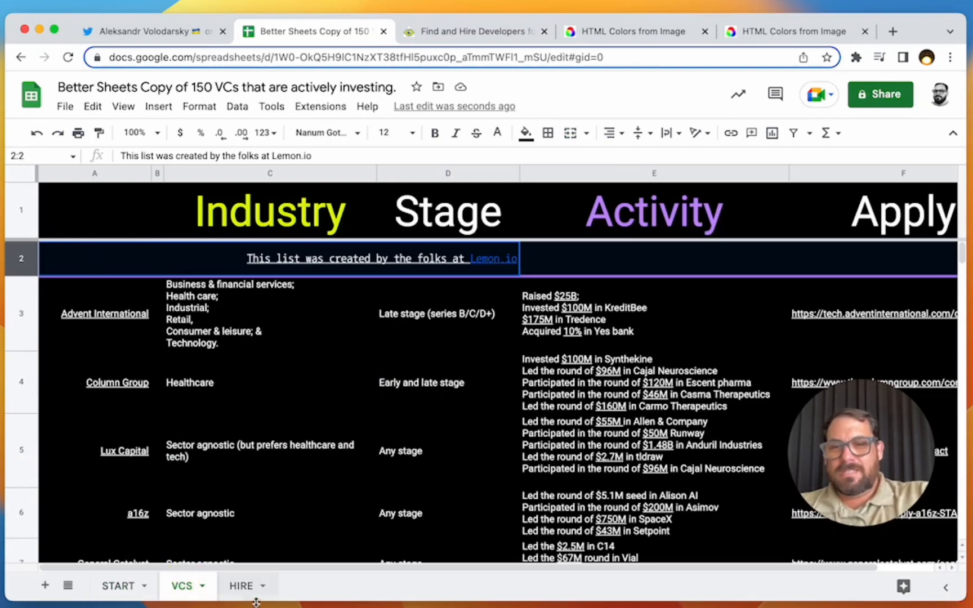
{"action": "left_click", "coordinate": [243, 586]}
{"action": "left_click", "coordinate": [264, 295]}
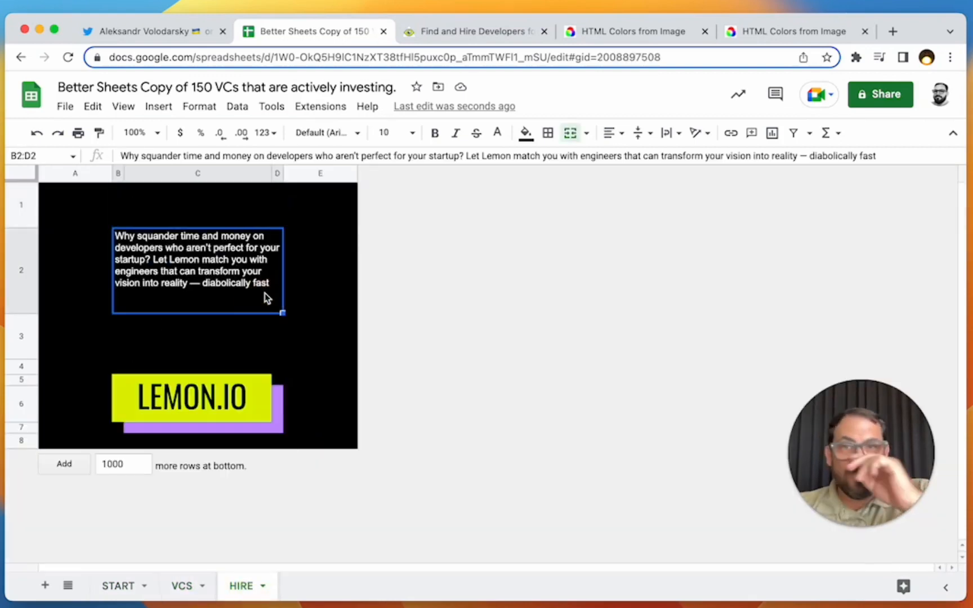
Step: Rename the spreadsheet as "Better Sheets Copy of 150 VCs that are actively investing by Lemon.io"
{"action": "left_click", "coordinate": [278, 86]}
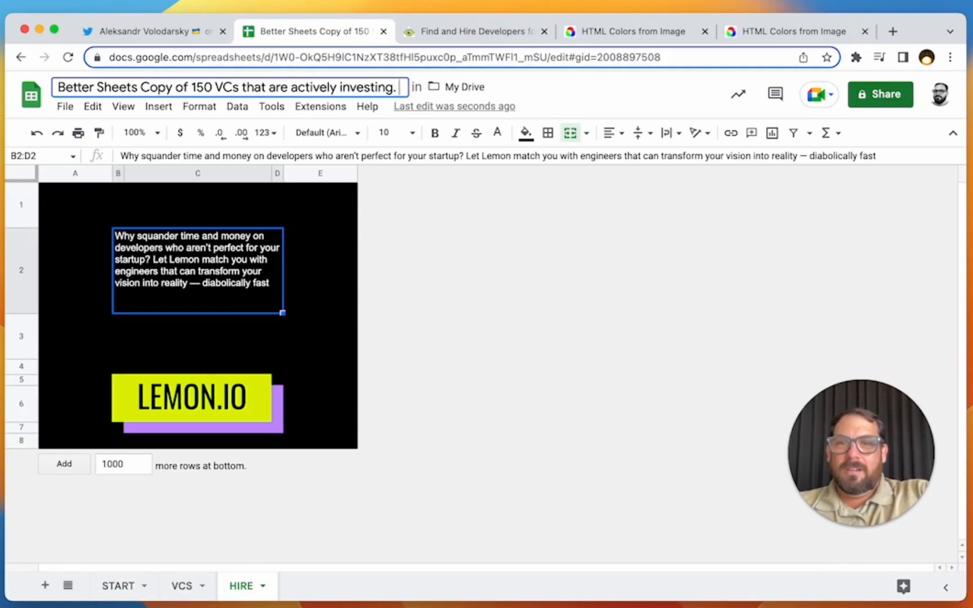
{"action": "left_click", "coordinate": [239, 87]}
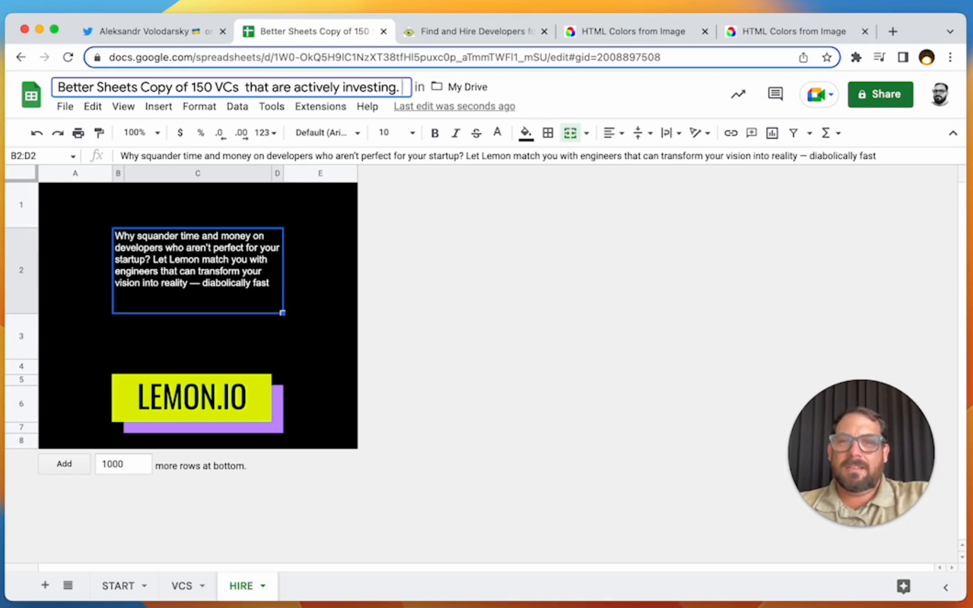
{"action": "key", "text": "BackSpace"}
{"action": "key", "text": "BackSpace"}
{"action": "type", "text": "by L"}
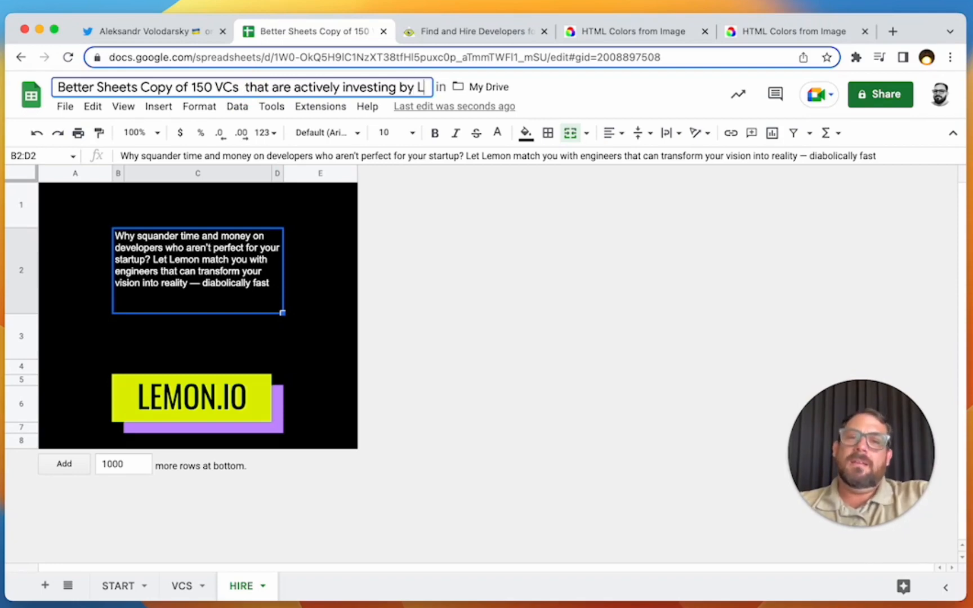
{"action": "type", "text": "emon.io"}
{"action": "key", "text": "Return"}
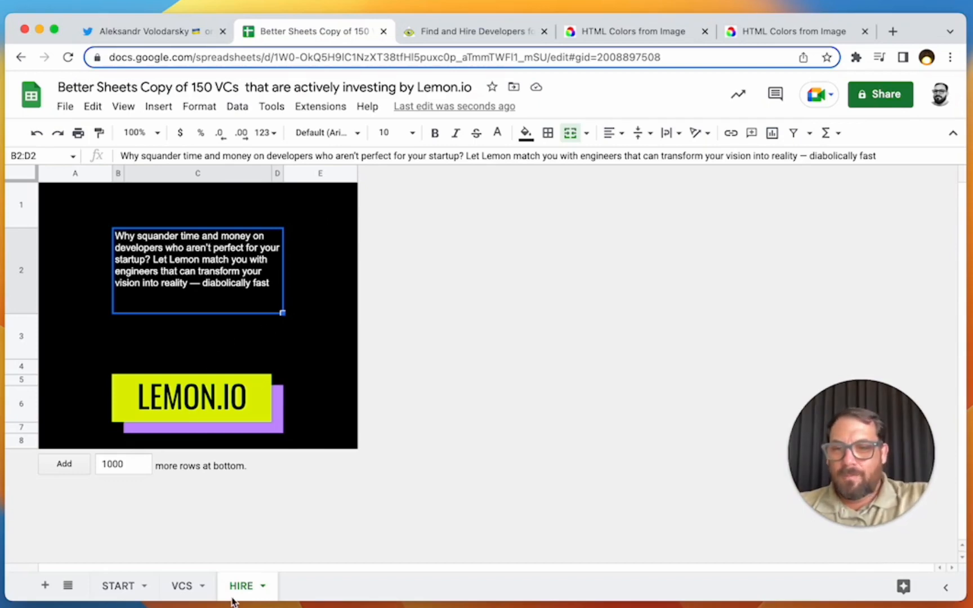
Step: Enter "wanna hire a dev?" in cell A1 of the VCS sheet
{"action": "left_click", "coordinate": [138, 588]}
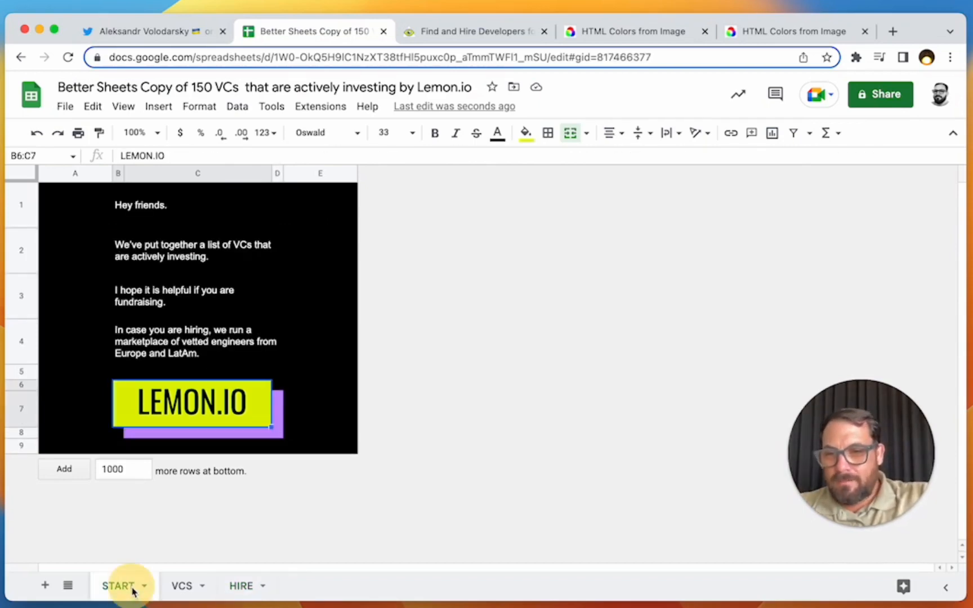
{"action": "left_click", "coordinate": [180, 586]}
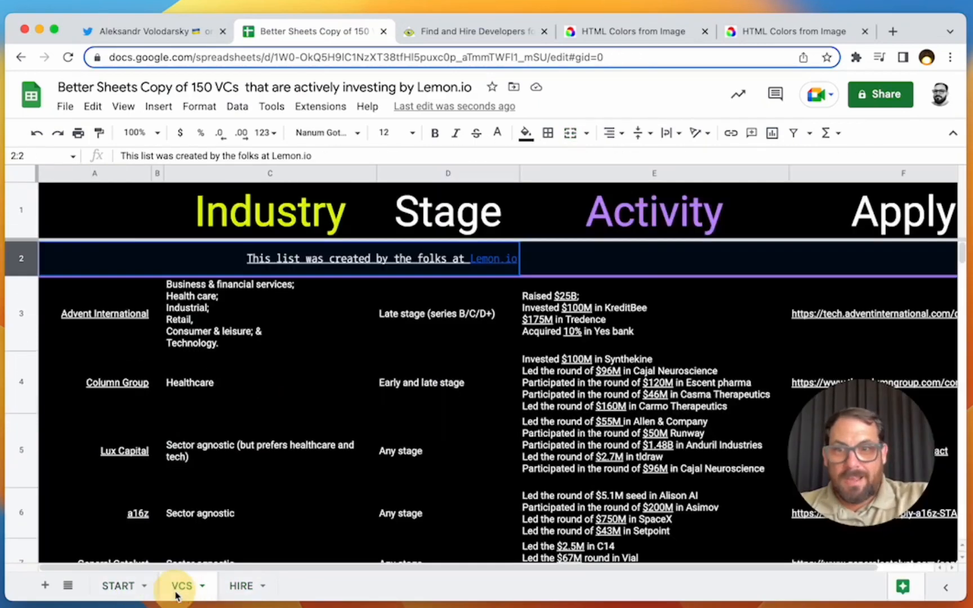
{"action": "left_click", "coordinate": [111, 219]}
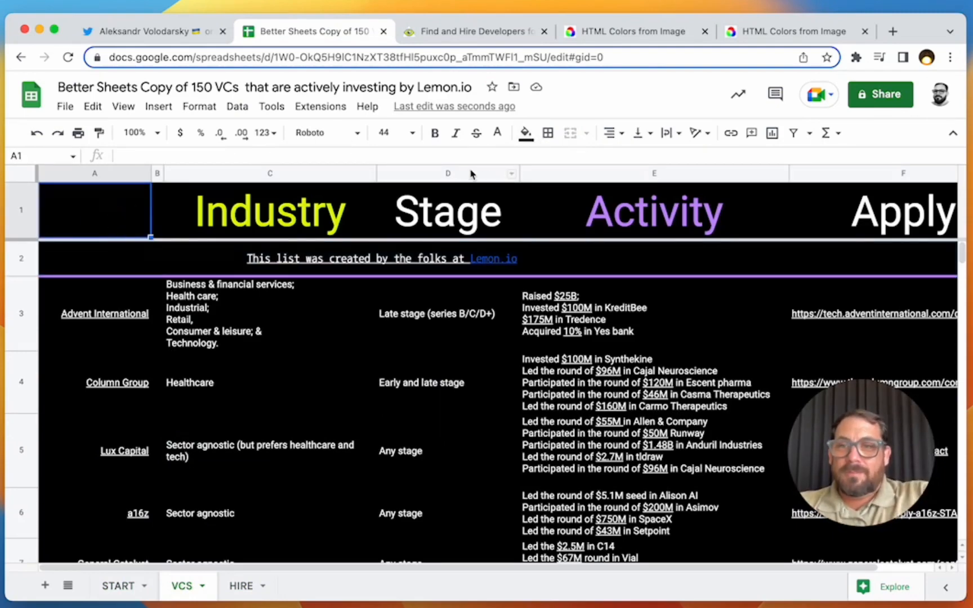
{"action": "type", "text": "wanna hire"}
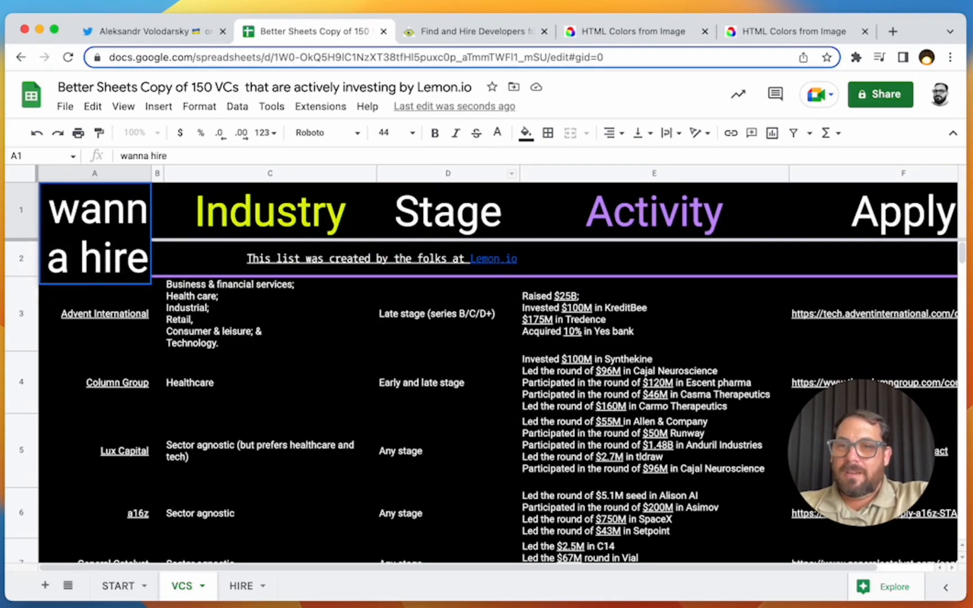
{"action": "type", "text": " a dev?"}
{"action": "key", "text": "Return"}
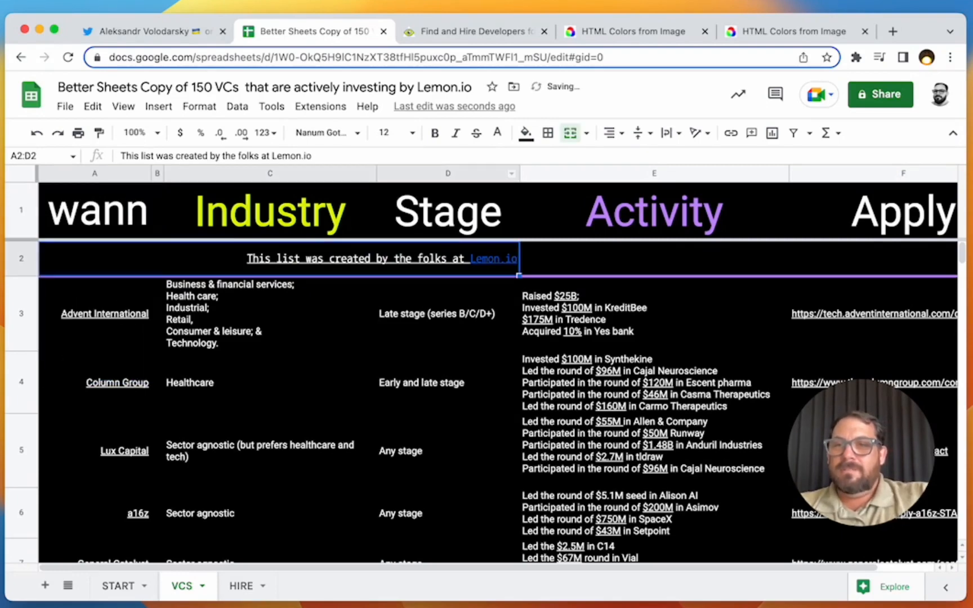
Step: Set the text in cell A1 to size 12 and align it to the vertical middle
{"action": "left_click", "coordinate": [139, 207]}
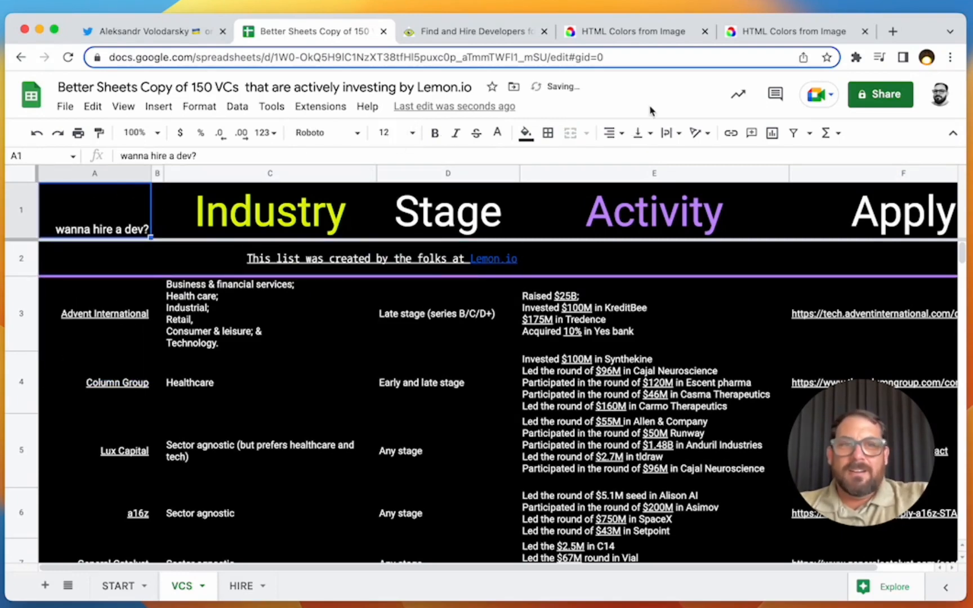
{"action": "left_click", "coordinate": [642, 133]}
{"action": "left_click", "coordinate": [655, 162]}
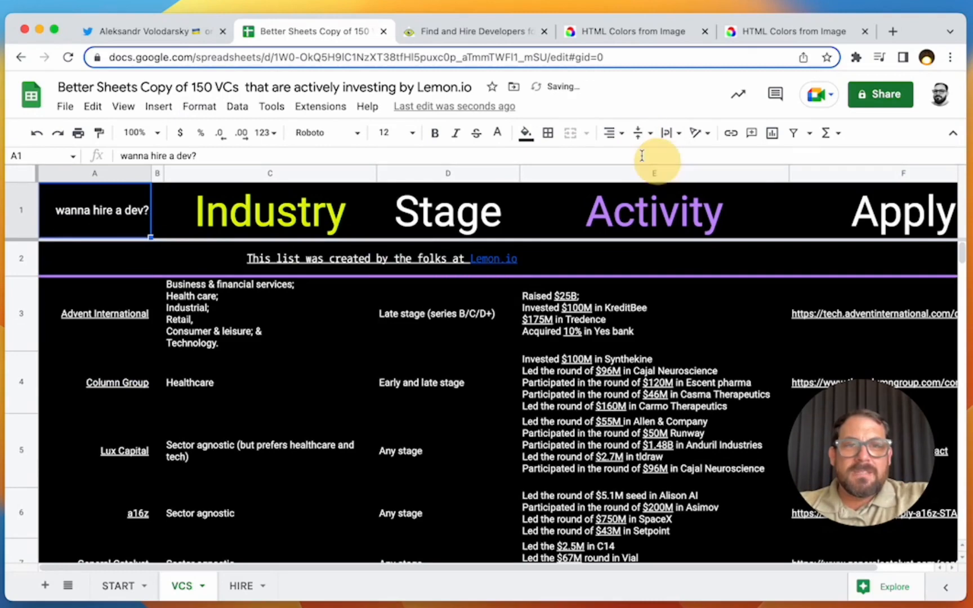
Step: Centre the text in cell A1 horizontally and rotate it to tilt diagonally upward
{"action": "left_click", "coordinate": [614, 134]}
{"action": "left_click", "coordinate": [620, 162]}
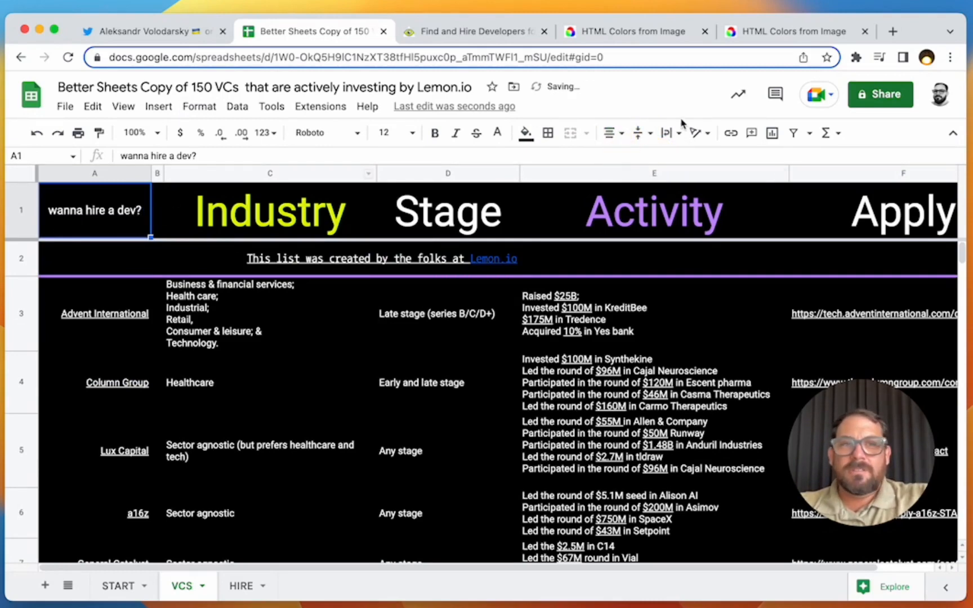
{"action": "left_click", "coordinate": [698, 134]}
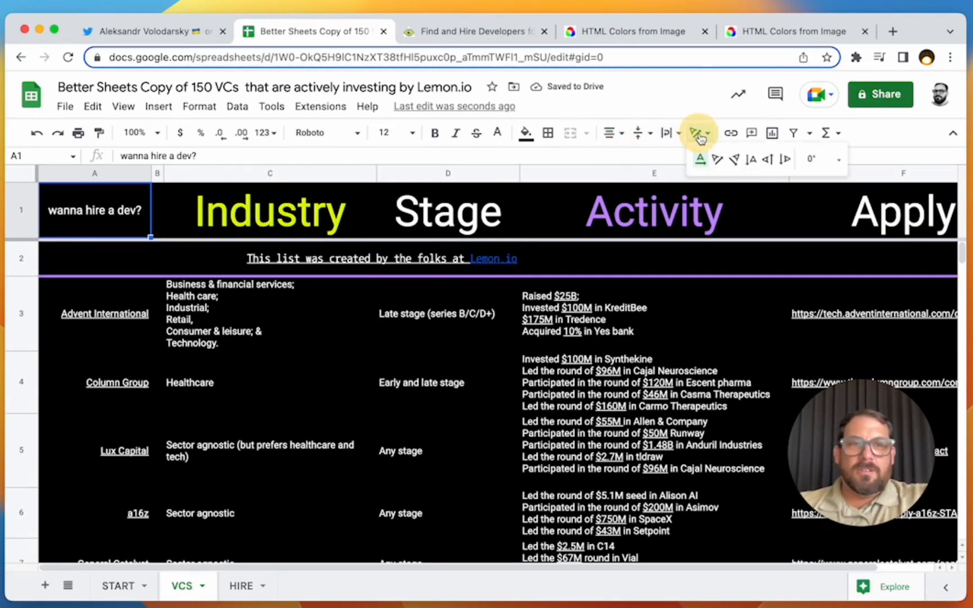
{"action": "left_click", "coordinate": [717, 159]}
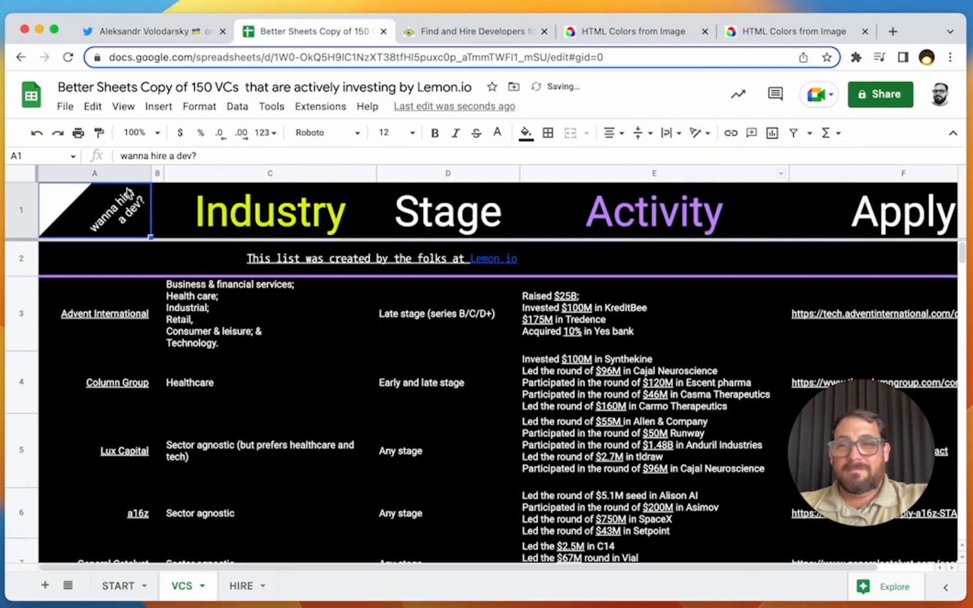
Step: Link the text in cell A1 to the HIRE sheet and check that sheet
{"action": "left_click", "coordinate": [200, 213]}
{"action": "left_click", "coordinate": [96, 217]}
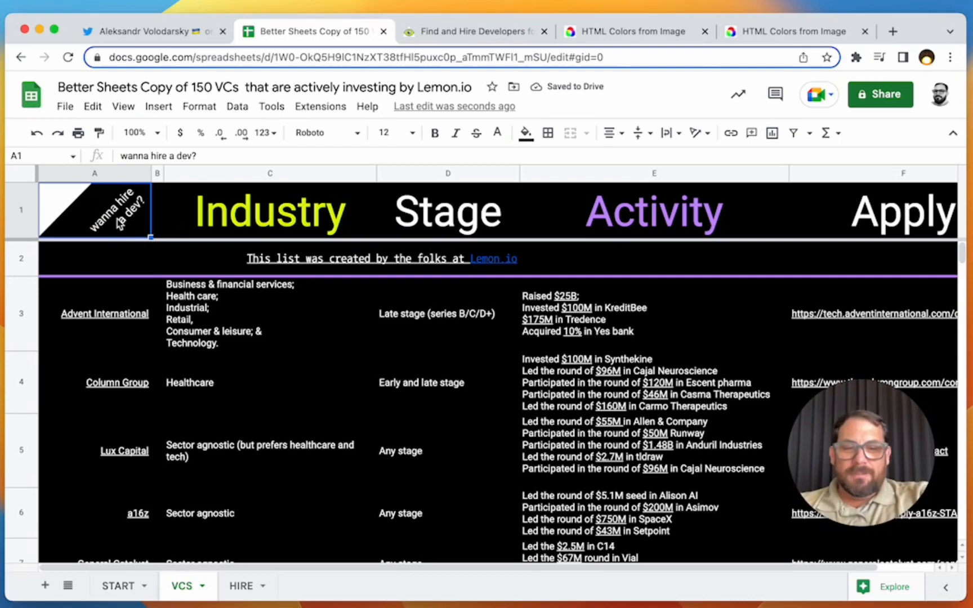
{"action": "key", "text": "ctrl+k"}
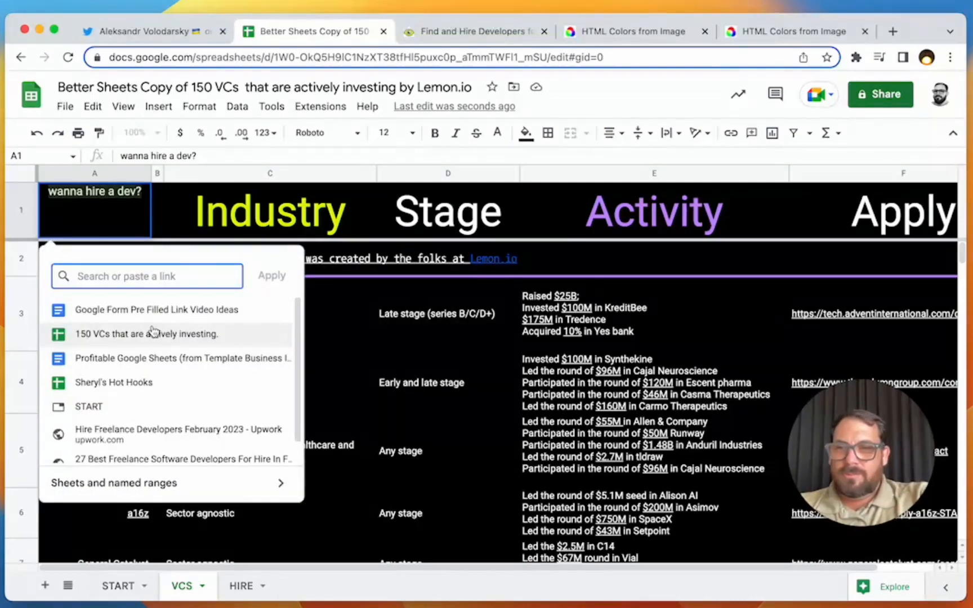
{"action": "type", "text": "hire"}
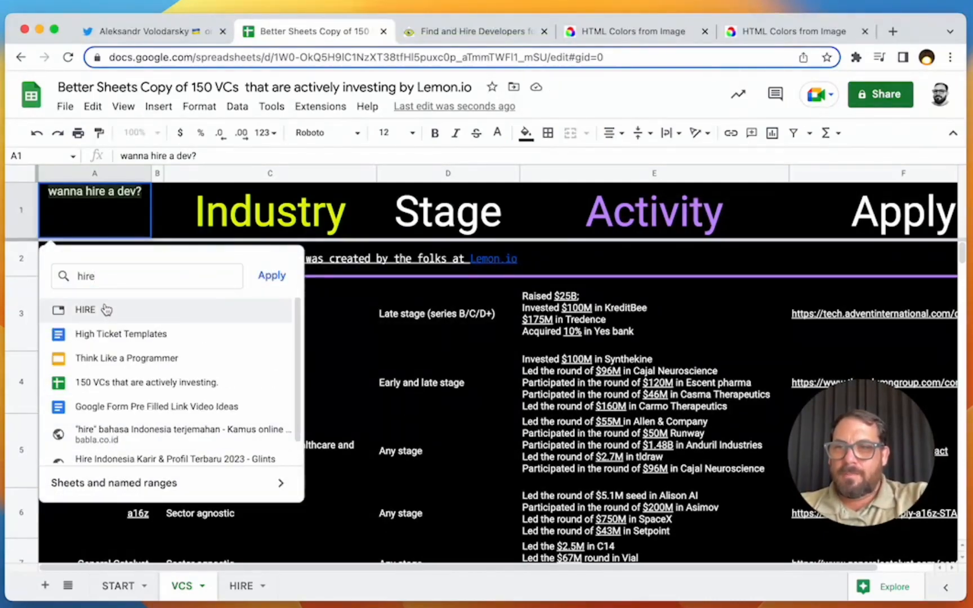
{"action": "left_click", "coordinate": [106, 309]}
{"action": "left_click", "coordinate": [241, 585]}
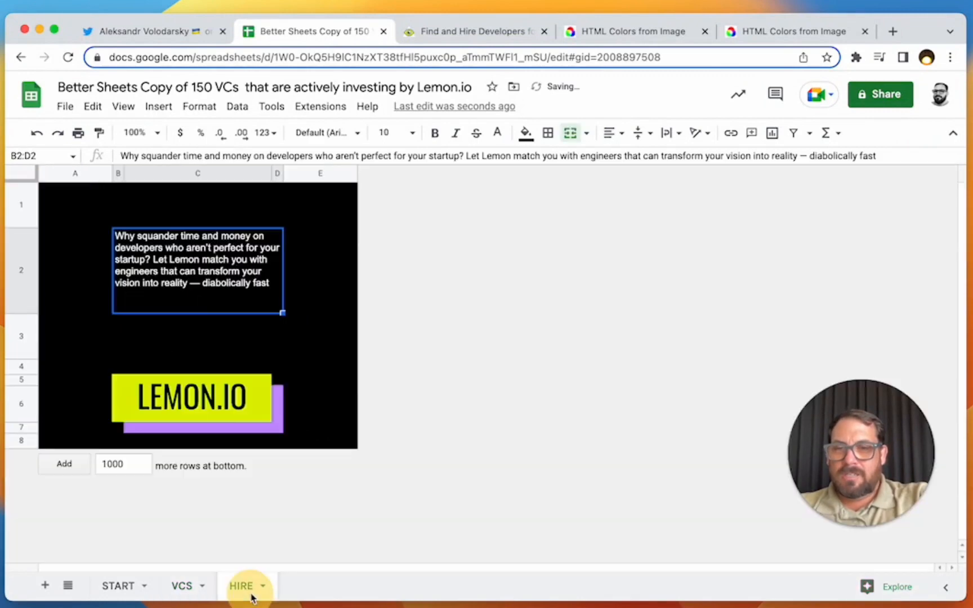
{"action": "left_click", "coordinate": [183, 585]}
Step: Set the linked text in cell A1 to white
{"action": "left_click", "coordinate": [95, 221]}
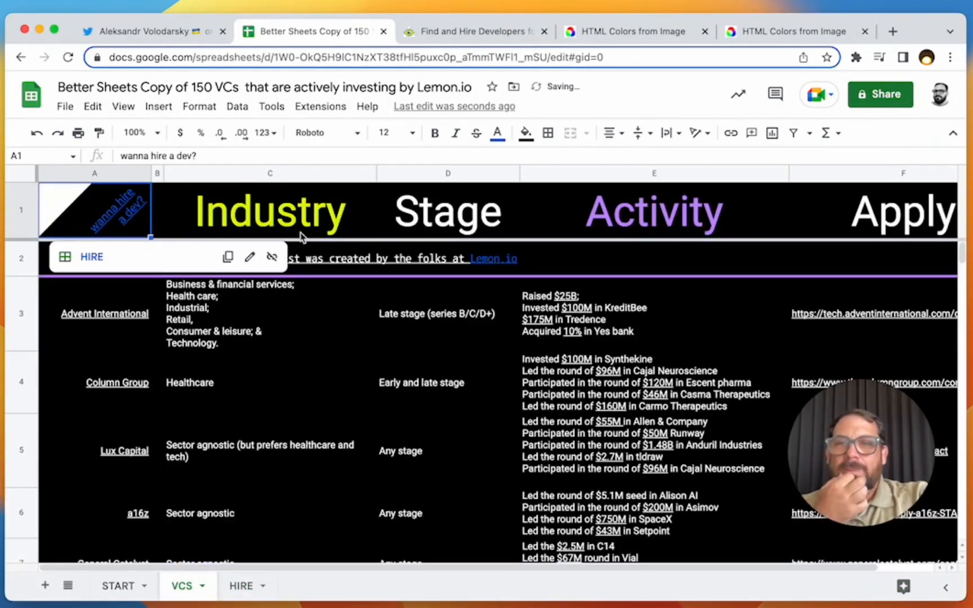
{"action": "left_click", "coordinate": [498, 135]}
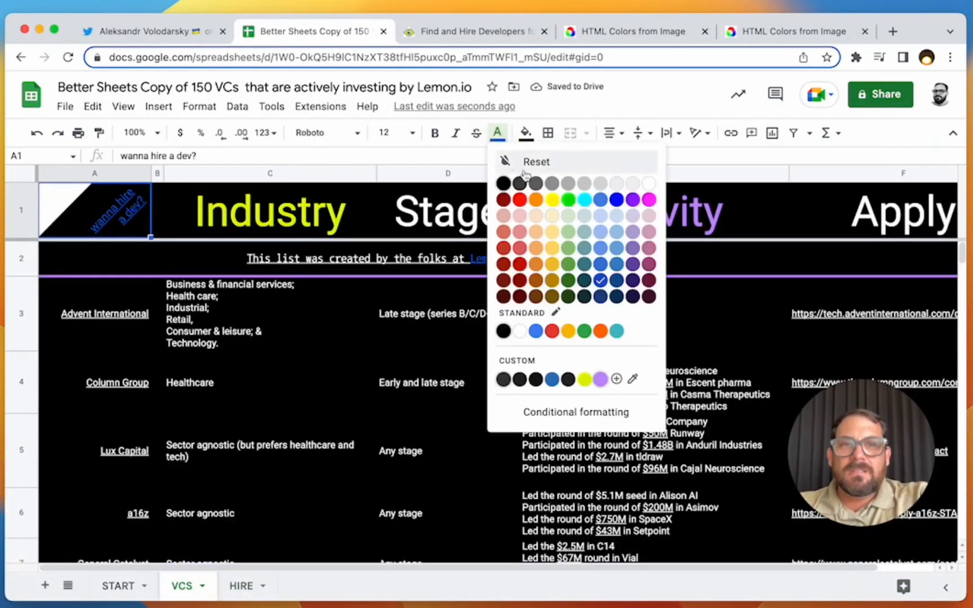
{"action": "left_click", "coordinate": [648, 191]}
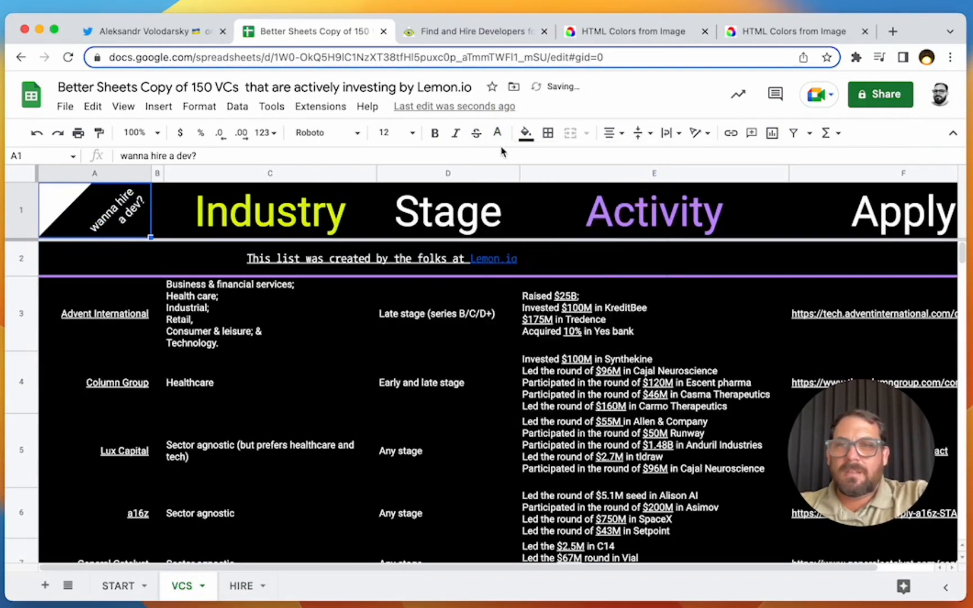
{"action": "left_click", "coordinate": [206, 210]}
{"action": "left_click", "coordinate": [83, 211]}
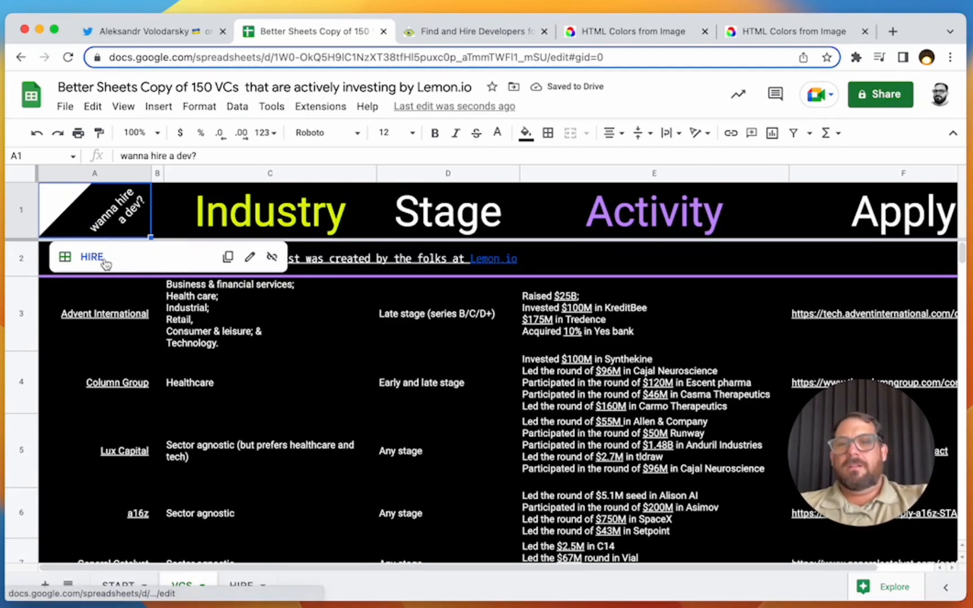
Step: Set the Industry, Stage and Activity headers in C1:E1 to white text
{"action": "left_click", "coordinate": [481, 268]}
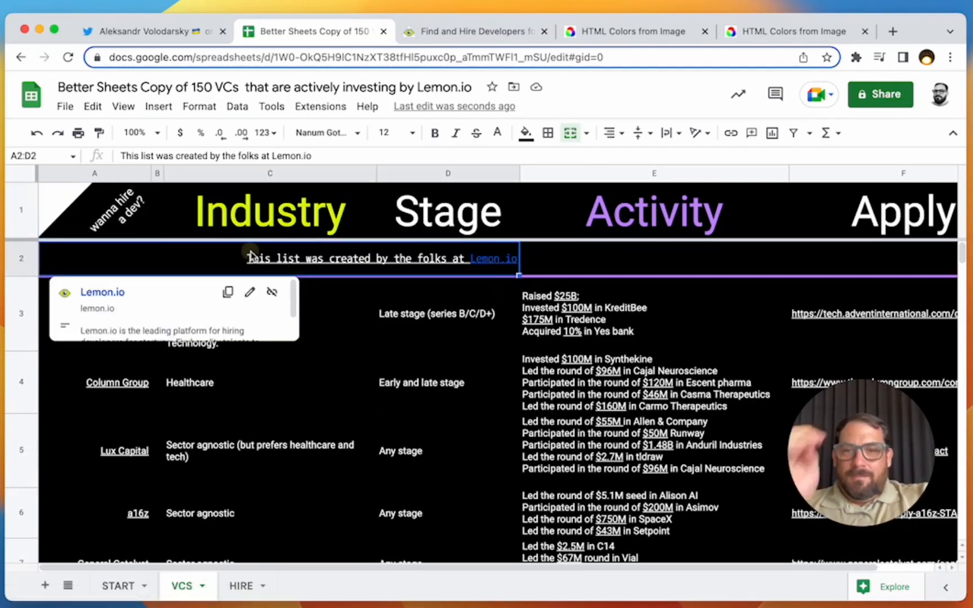
{"action": "left_click", "coordinate": [374, 210]}
{"action": "left_click", "coordinate": [437, 211]}
{"action": "left_click", "coordinate": [600, 203]}
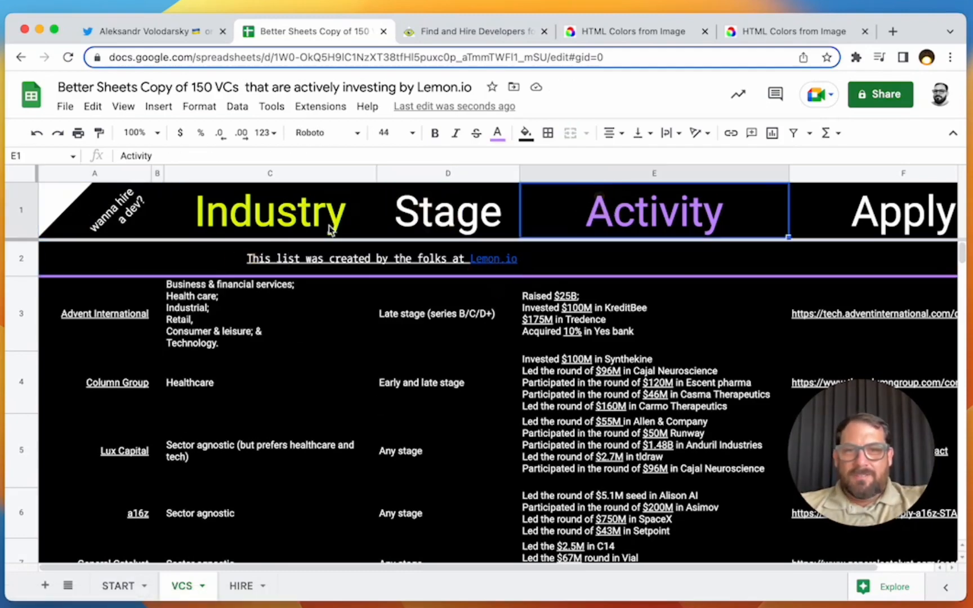
{"action": "left_click_drag", "start_coordinate": [296, 215], "coordinate": [618, 214]}
{"action": "left_click", "coordinate": [497, 133]}
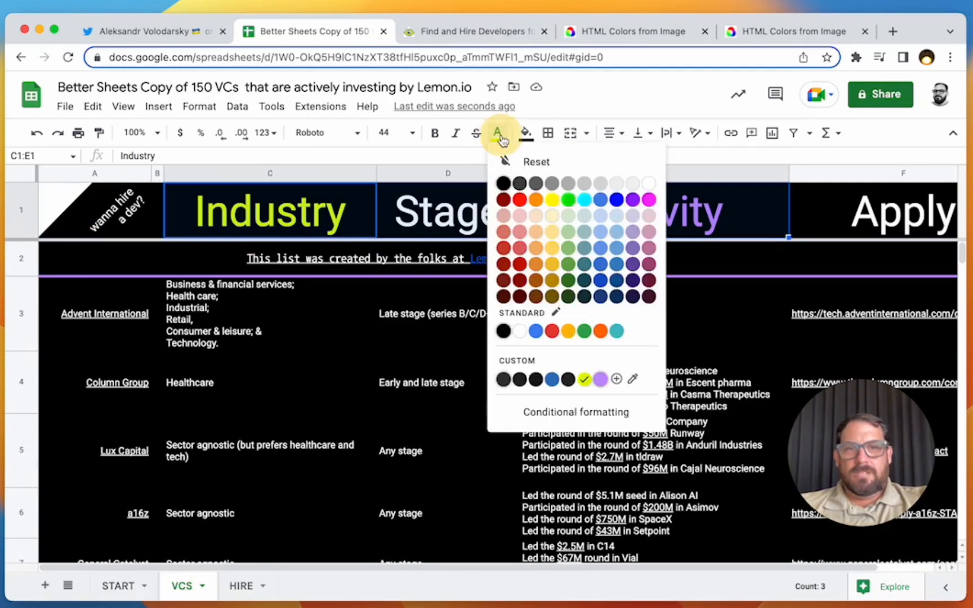
{"action": "left_click", "coordinate": [653, 183]}
{"action": "left_click", "coordinate": [640, 226]}
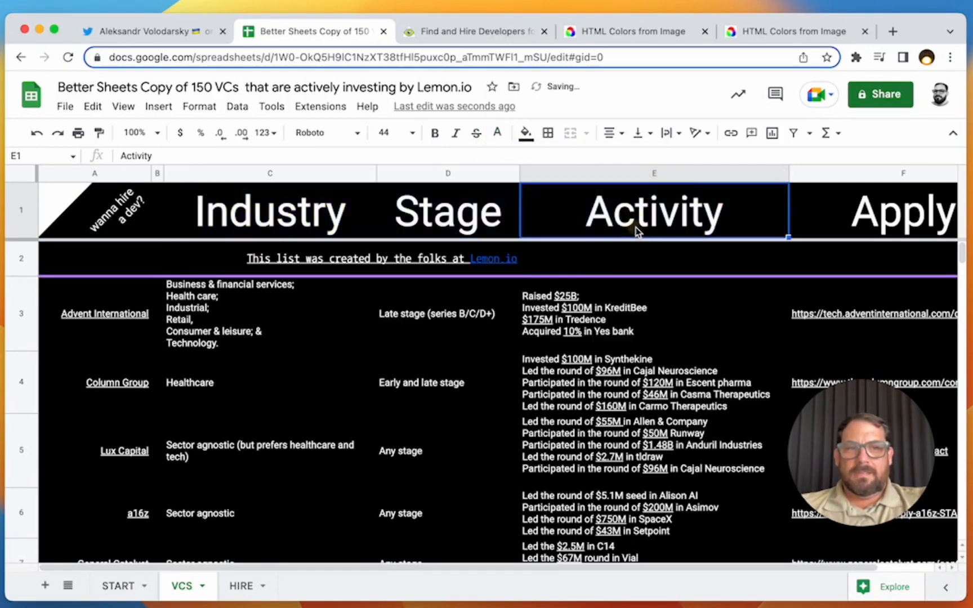
{"action": "key", "text": "Right"}
{"action": "key", "text": "Left"}
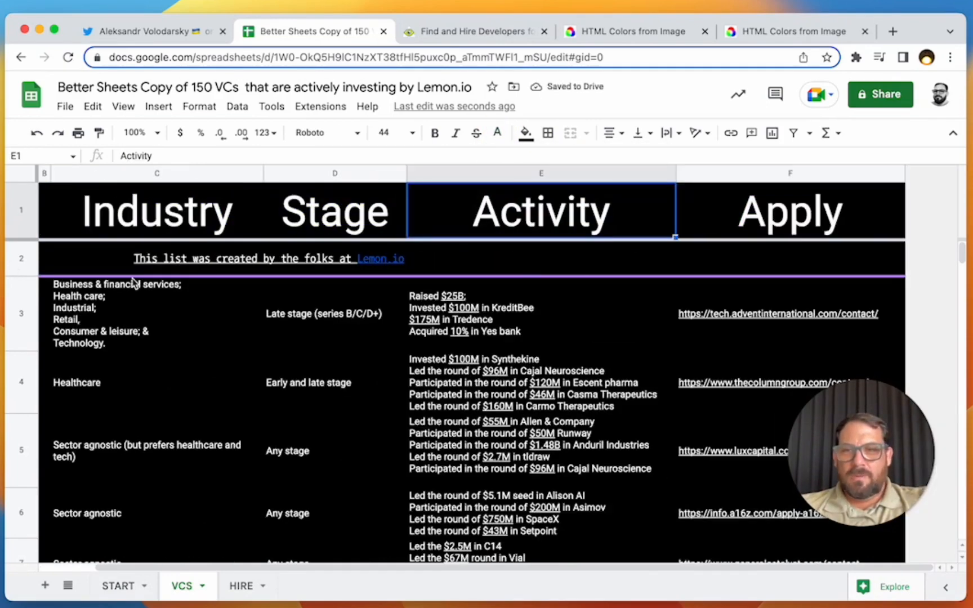
Step: Set the font size of all VC entries in A3:F153 to 16
{"action": "left_click", "coordinate": [141, 345]}
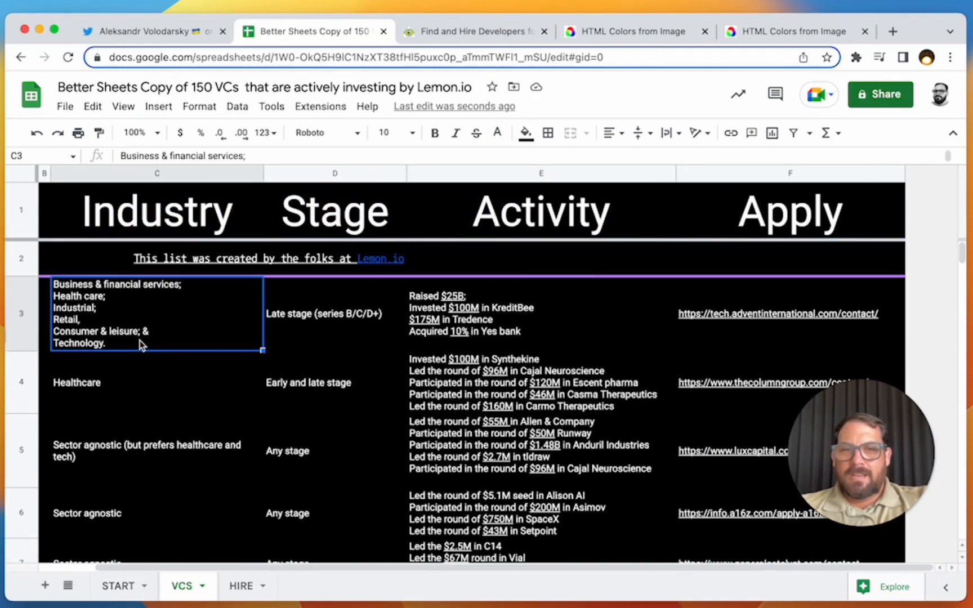
{"action": "key", "text": "Left"}
{"action": "key", "text": "Left"}
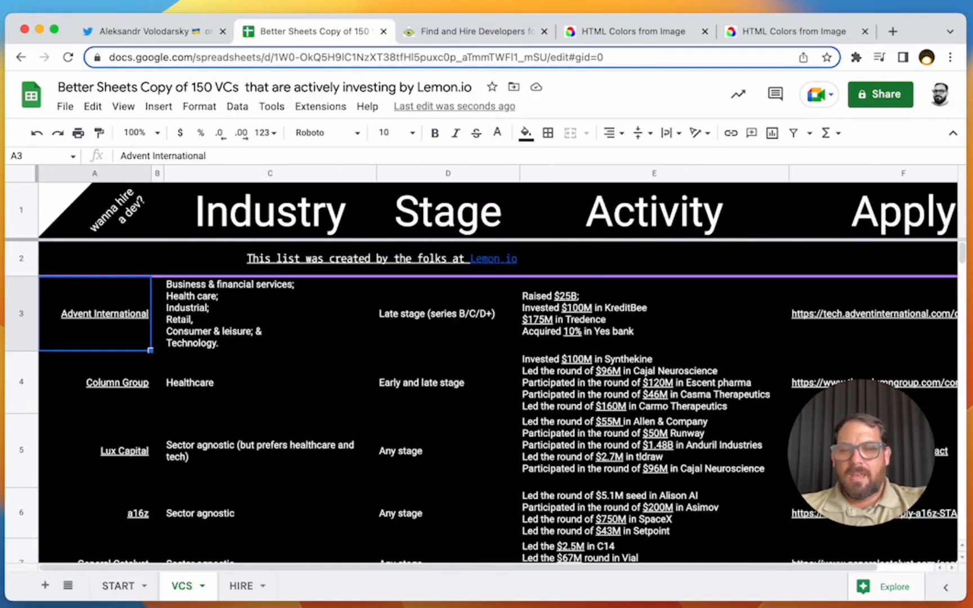
{"action": "key", "text": "ctrl+shift+Right"}
{"action": "key", "text": "ctrl+shift+Down"}
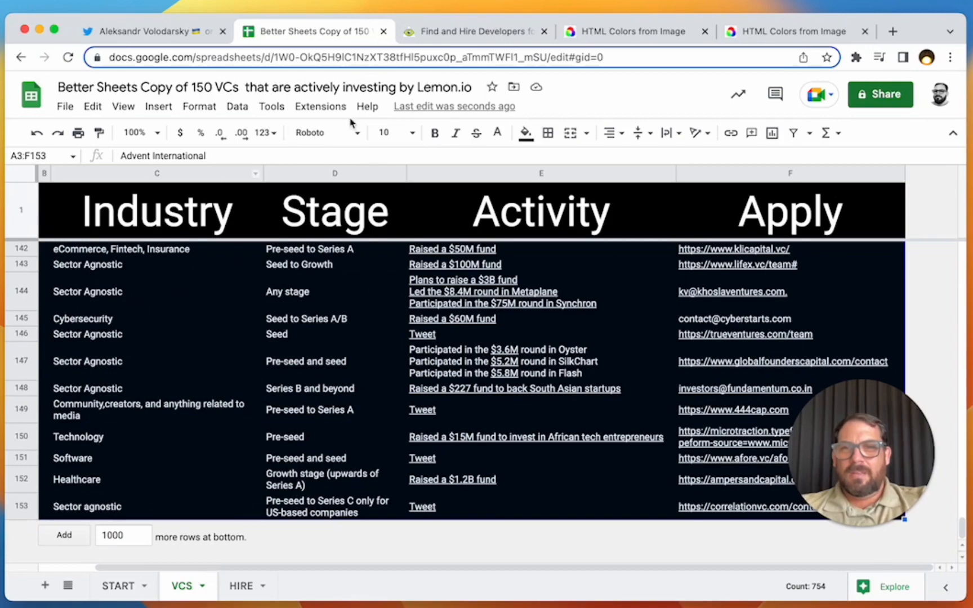
{"action": "left_click", "coordinate": [388, 132]}
{"action": "type", "text": "12"}
{"action": "key", "text": "Return"}
{"action": "left_click", "coordinate": [399, 136]}
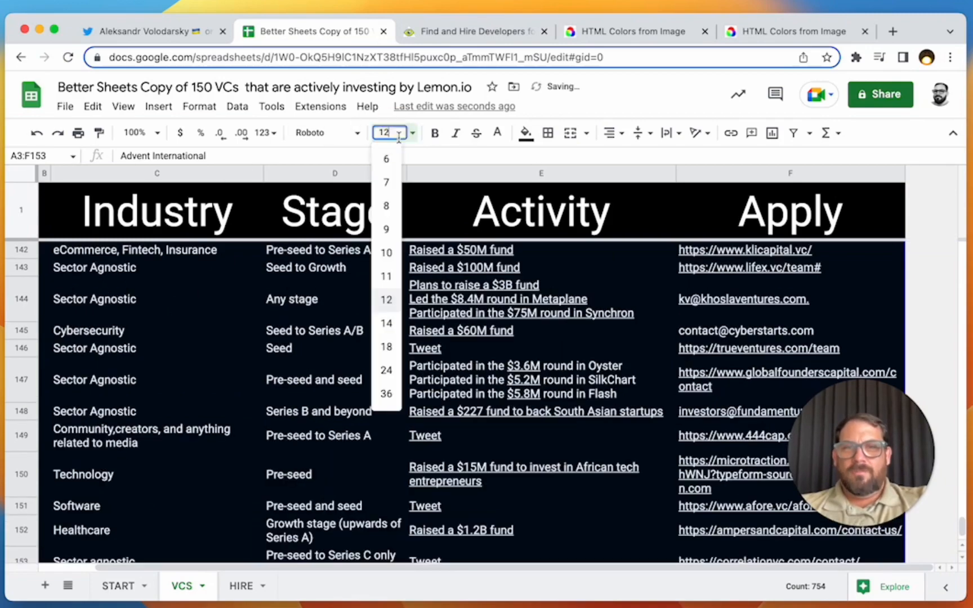
{"action": "key", "text": "Return"}
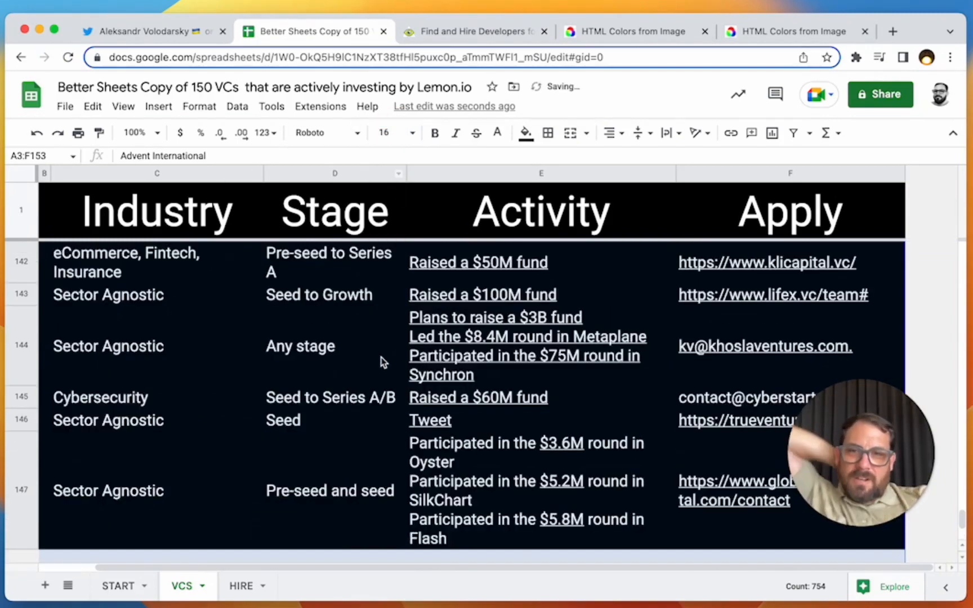
Step: Review the enlarged entries from the end of the list back to the top, and across row 3 to the Apply column
{"action": "scroll", "coordinate": [379, 353], "scroll_direction": "up", "scroll_amount": 15}
{"action": "scroll", "coordinate": [379, 353], "scroll_direction": "left", "scroll_amount": 2}
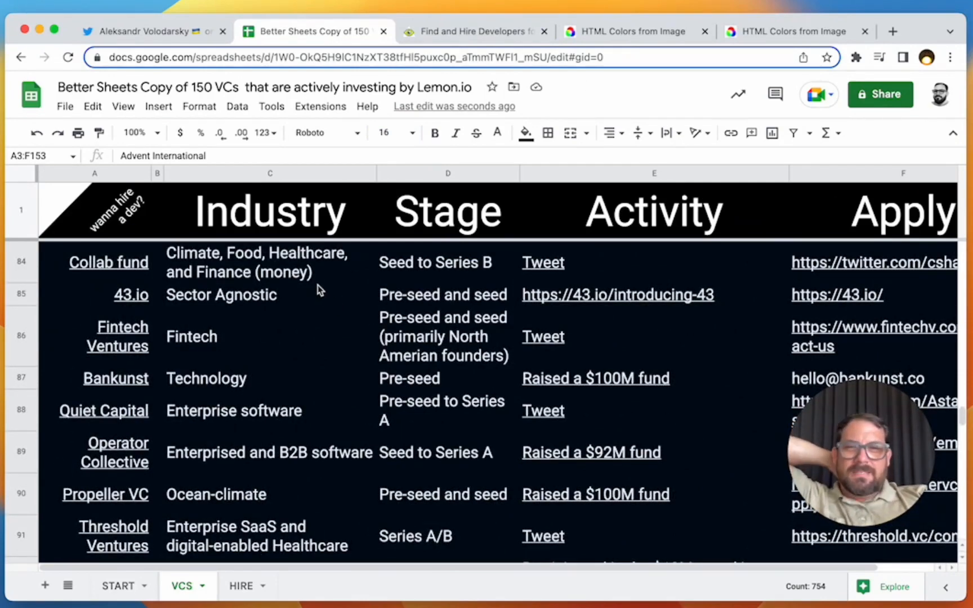
{"action": "left_click", "coordinate": [319, 289]}
{"action": "scroll", "coordinate": [293, 309], "scroll_direction": "up", "scroll_amount": 15}
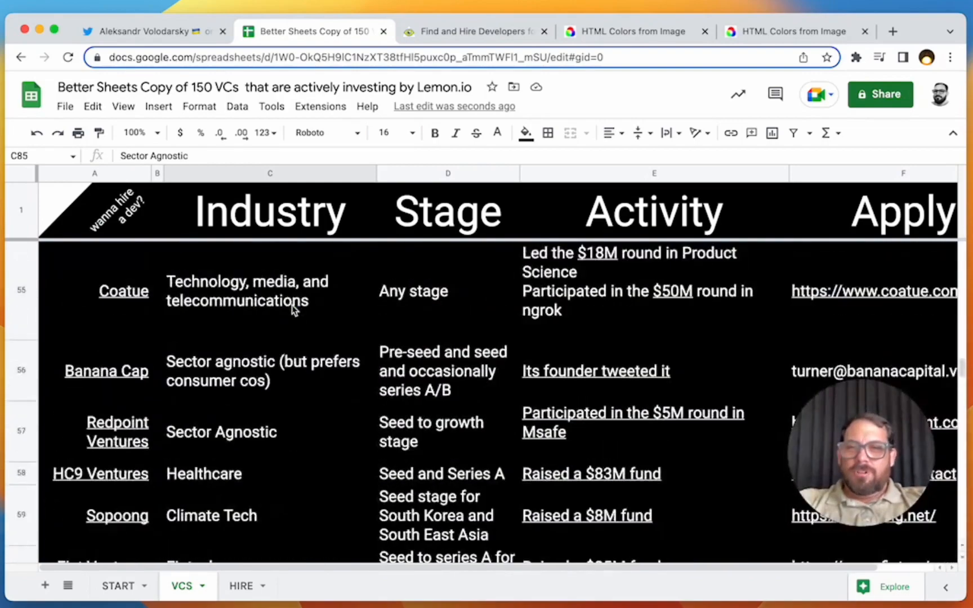
{"action": "key", "text": "super+Up"}
{"action": "key", "text": "super+Up"}
{"action": "key", "text": "super+Up"}
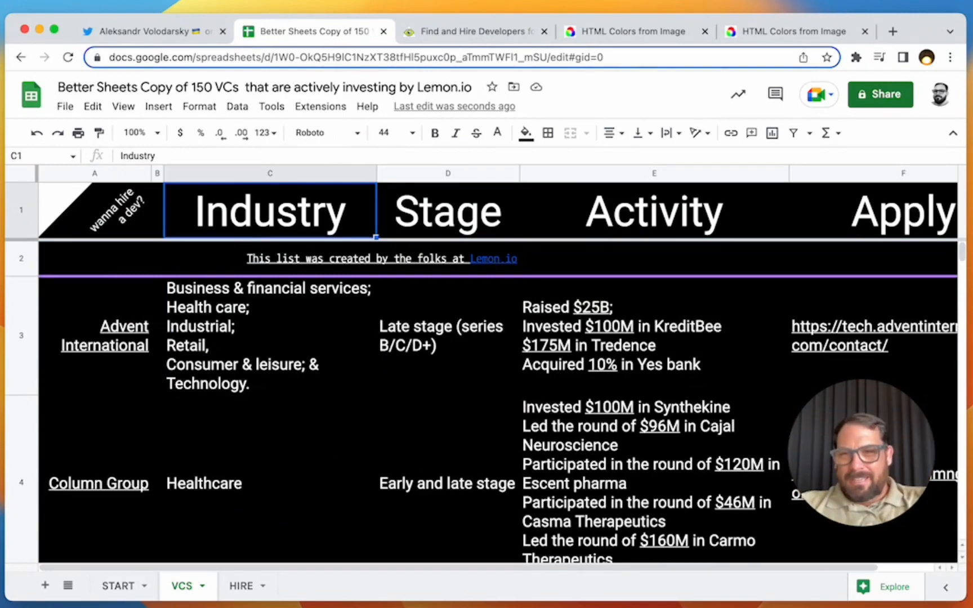
{"action": "key", "text": "Down"}
{"action": "key", "text": "Down"}
{"action": "key", "text": "Left"}
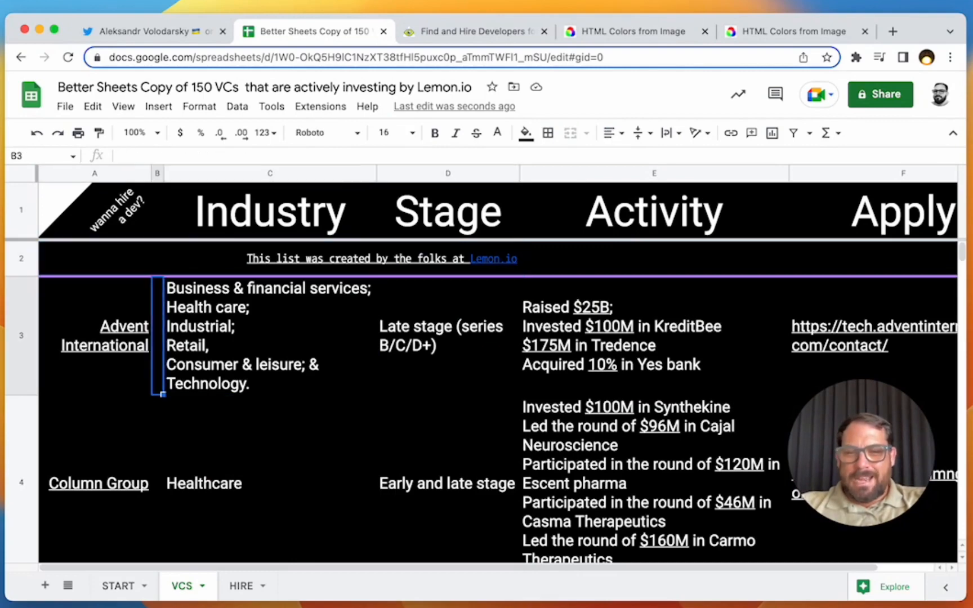
{"action": "key", "text": "Left"}
{"action": "left_click", "coordinate": [85, 315]}
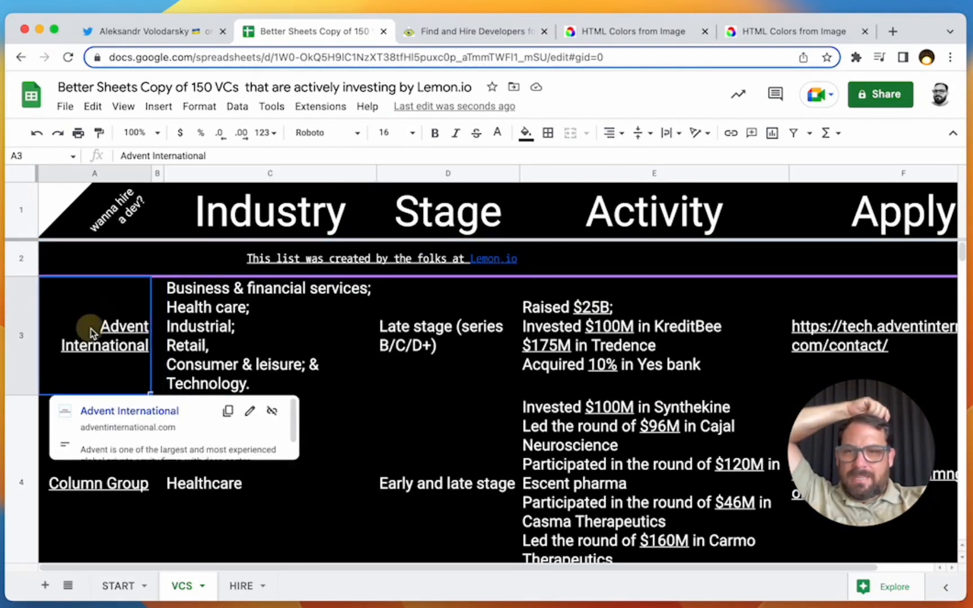
{"action": "key", "text": "Right"}
{"action": "key", "text": "Right"}
{"action": "key", "text": "Right"}
{"action": "key", "text": "Right"}
{"action": "key", "text": "Right"}
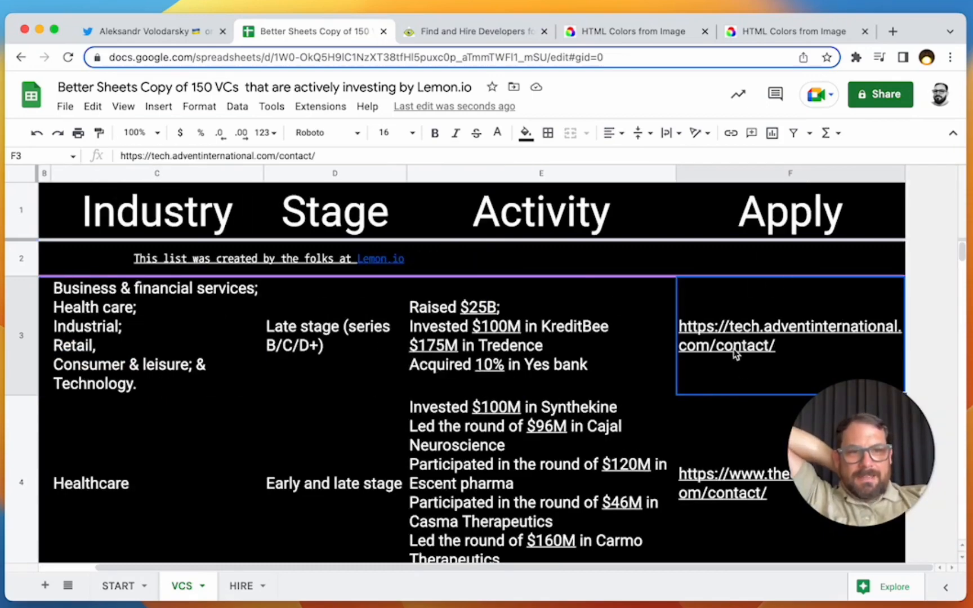
Step: Insert a blank column beside the Apply column and place it between Activity and Apply
{"action": "left_click", "coordinate": [729, 174]}
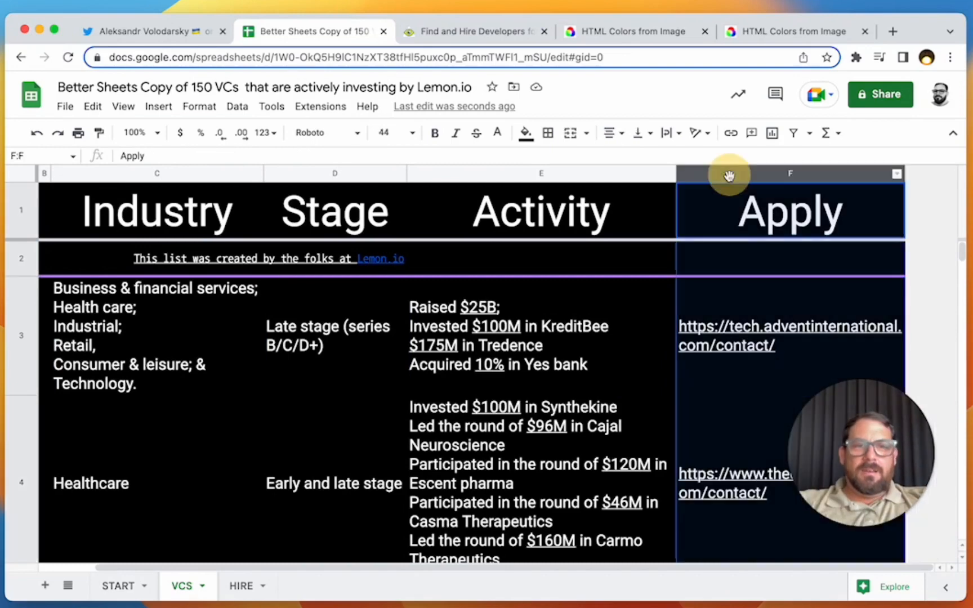
{"action": "right_click", "coordinate": [729, 176]}
{"action": "left_click", "coordinate": [826, 277]}
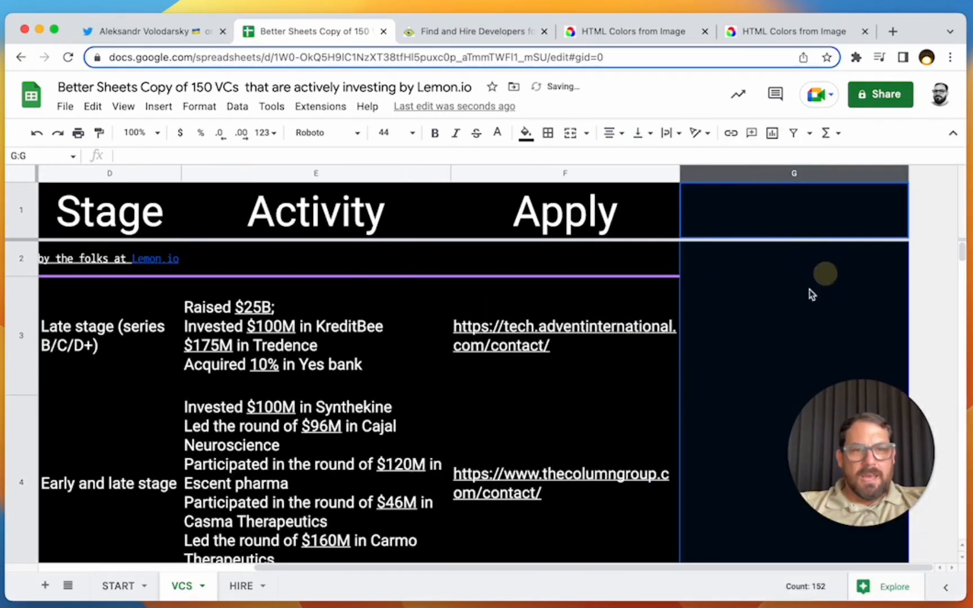
{"action": "left_click_drag", "start_coordinate": [727, 174], "coordinate": [564, 195]}
Step: Merge F1:G1 into one Apply header and continue the purple line beneath row 2 across column F
{"action": "left_click", "coordinate": [719, 209]}
{"action": "key", "text": "super+c"}
{"action": "key", "text": "Left"}
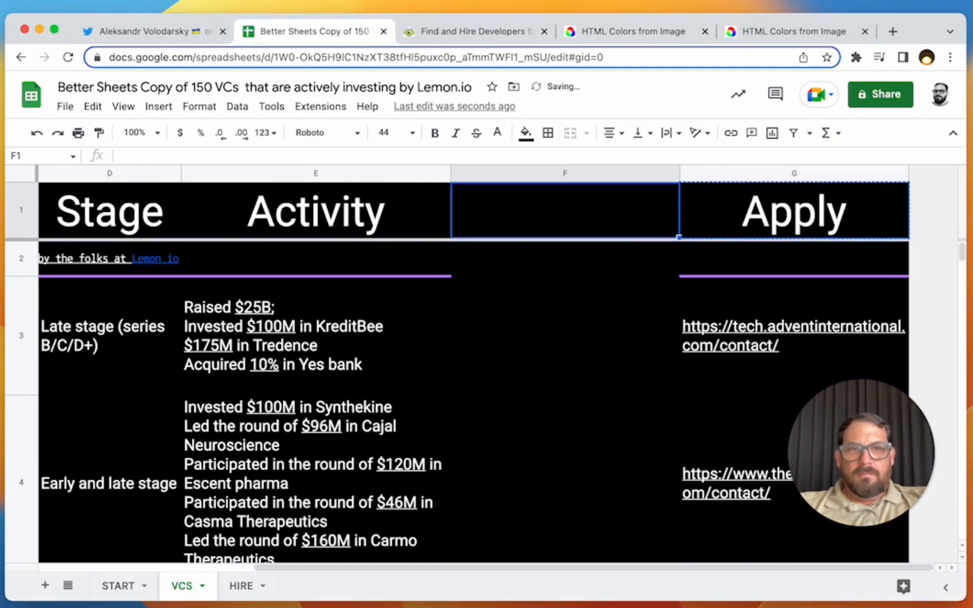
{"action": "left_click_drag", "start_coordinate": [673, 207], "coordinate": [751, 208]}
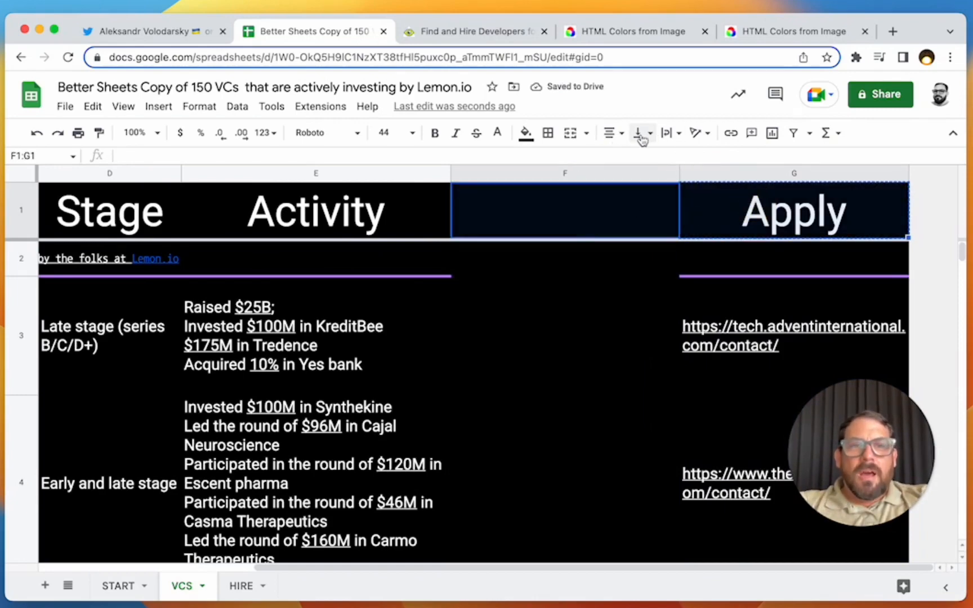
{"action": "left_click", "coordinate": [570, 132]}
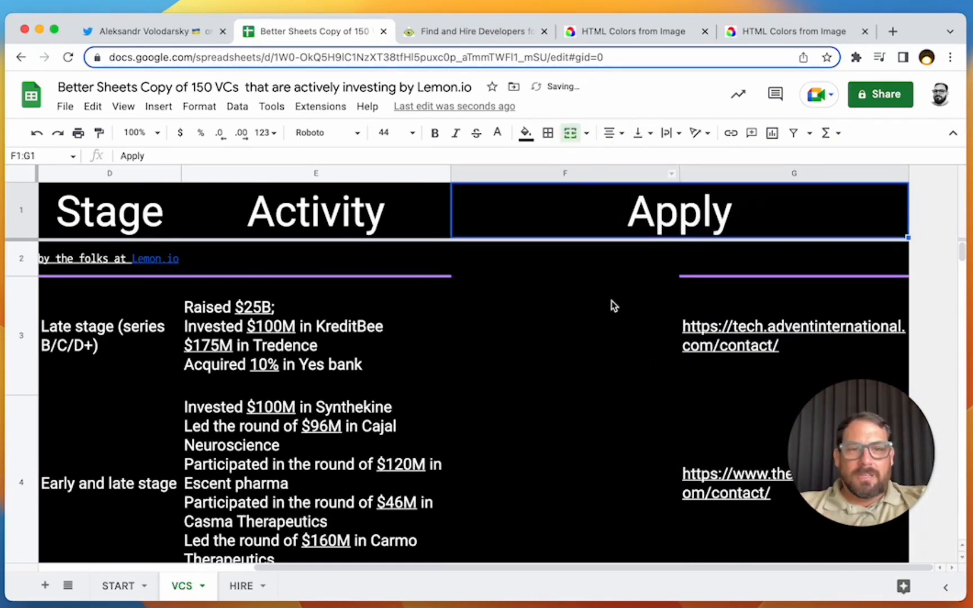
{"action": "left_click", "coordinate": [629, 256]}
{"action": "left_click", "coordinate": [719, 259]}
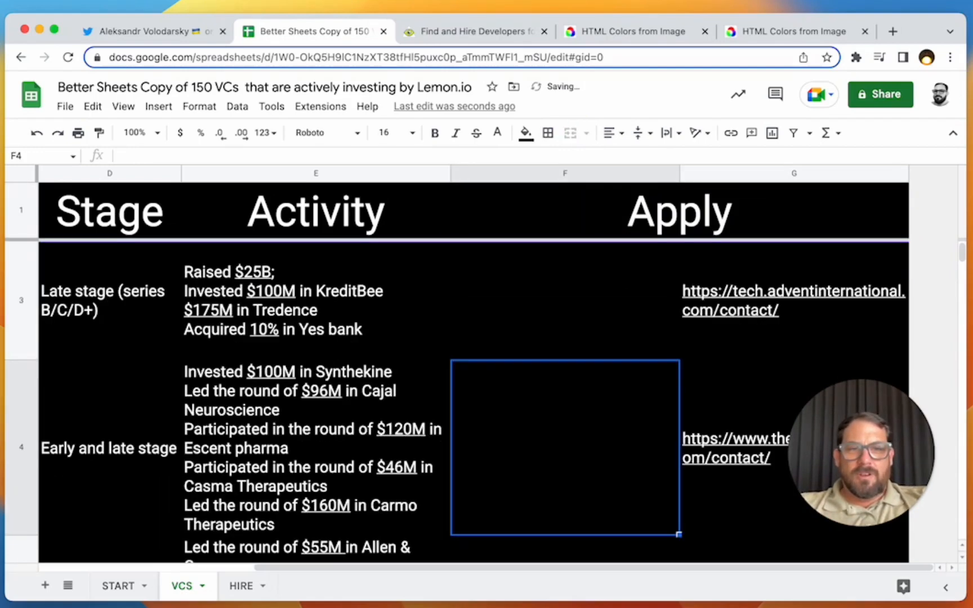
Step: Begin a HYPERLINK formula in F3 with G3 as the URL and open a quoted text string for the link label
{"action": "key", "text": "Up"}
{"action": "key", "text": "Down"}
{"action": "key", "text": "Up"}
{"action": "key", "text": "Up"}
{"action": "key", "text": "Down"}
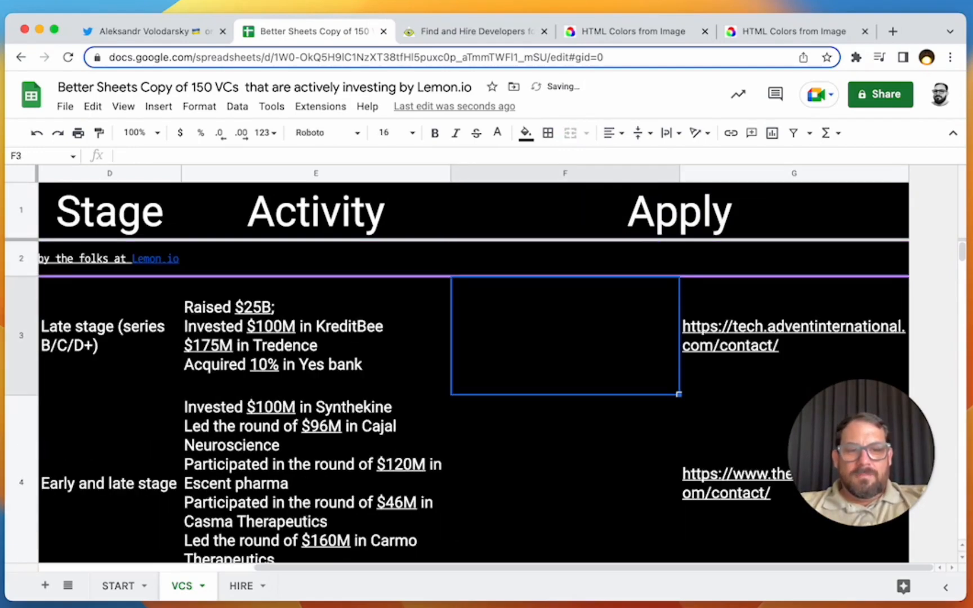
{"action": "type", "text": "=hyp"}
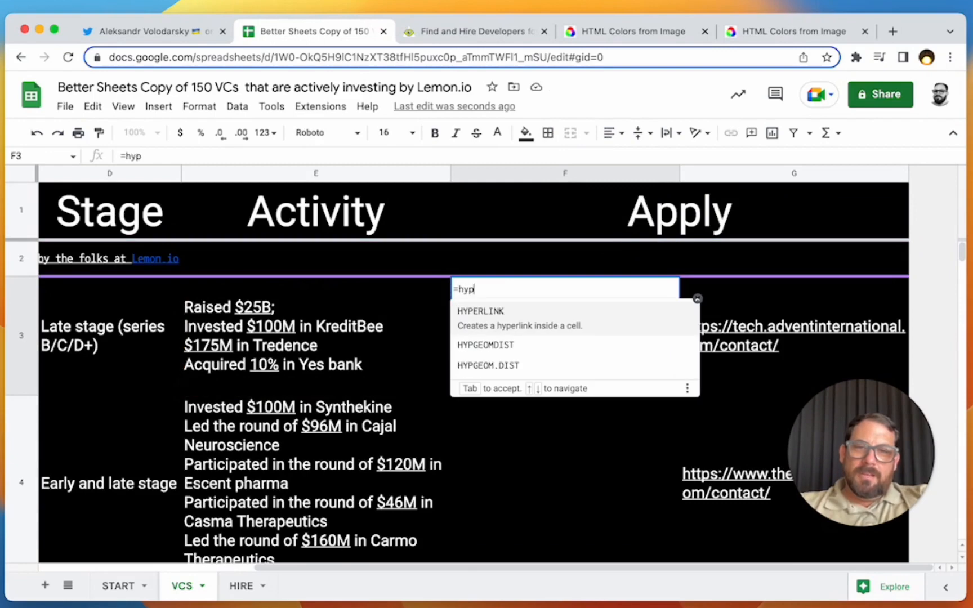
{"action": "key", "text": "Tab"}
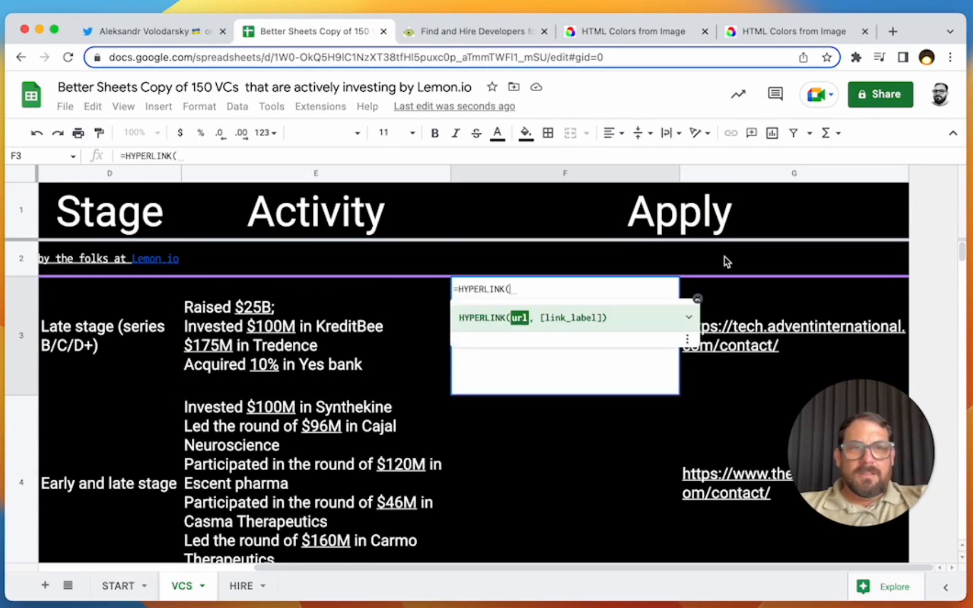
{"action": "type", "text": "G3"}
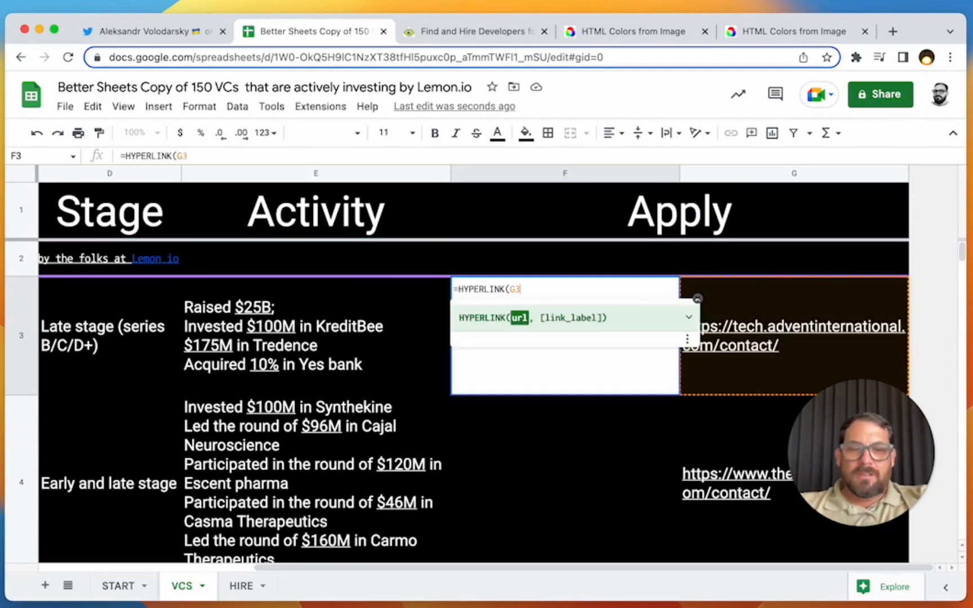
{"action": "type", "text": ","}
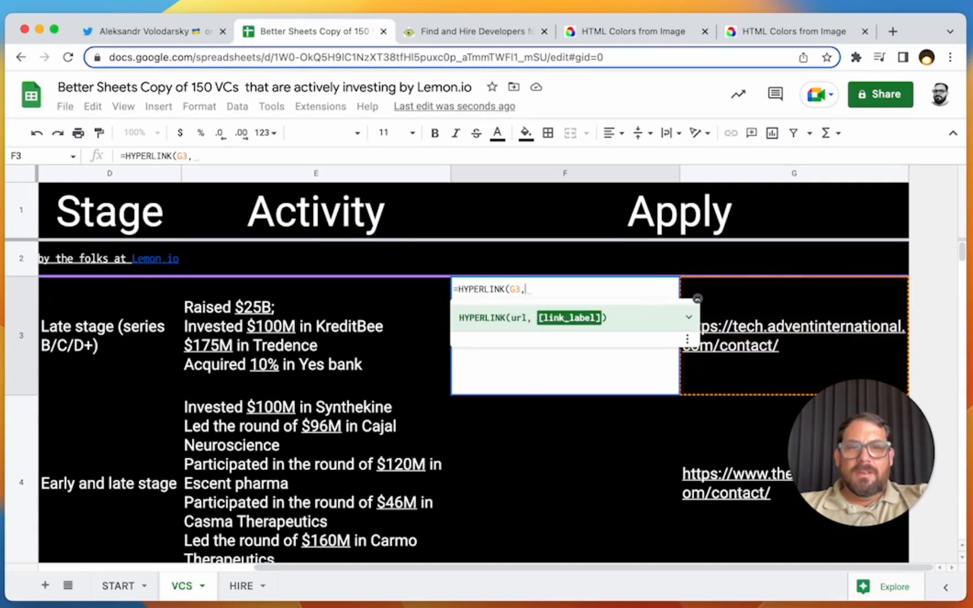
{"action": "type", "text": "L"}
{"action": "key", "text": "BackSpace"}
{"action": "type", "text": "\""}
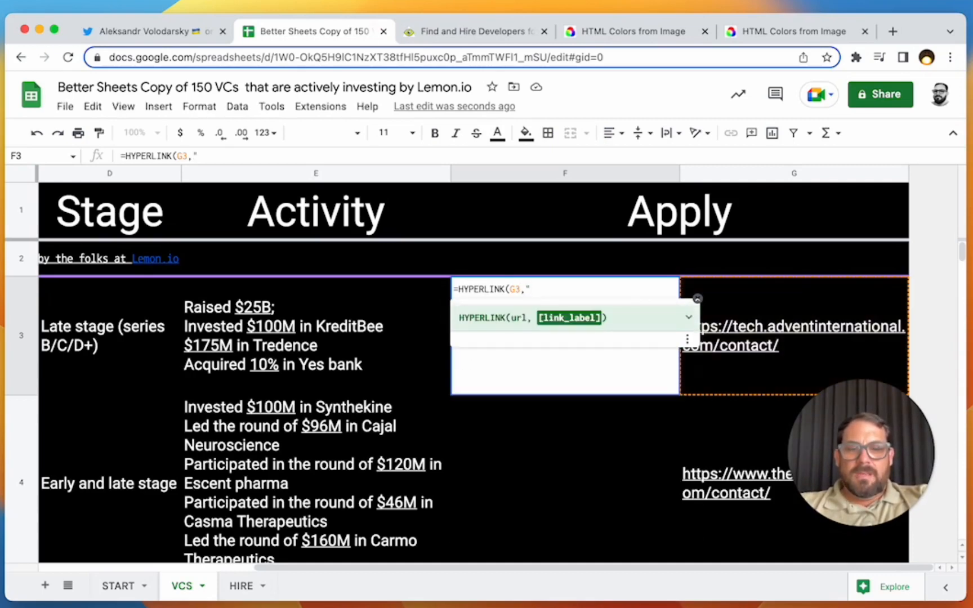
Step: Search the emoji picker for "dev", insert the woman technologist emoji as the link label and complete the F3 formula
{"action": "key", "text": "ctrl+super+space"}
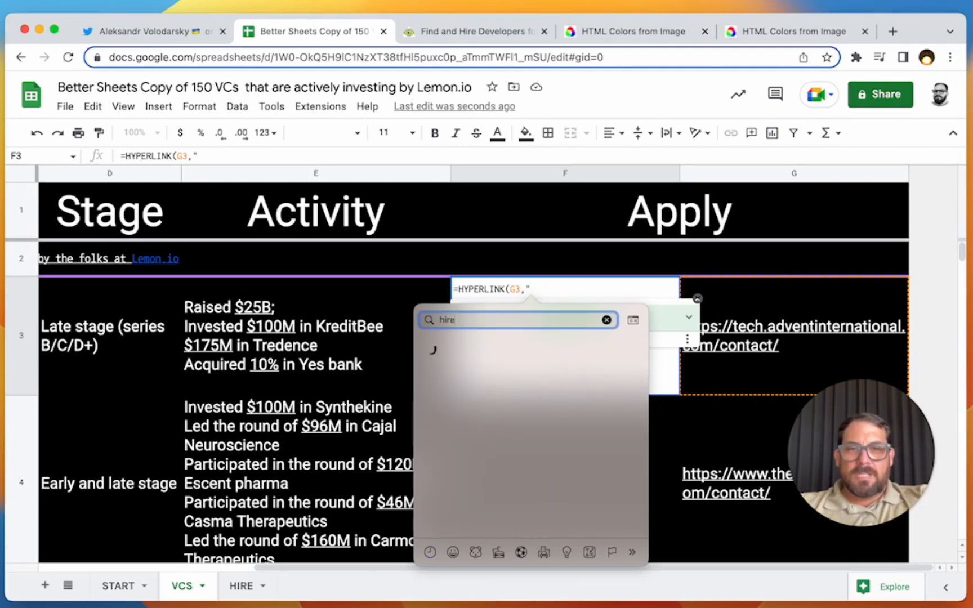
{"action": "key", "text": "BackSpace"}
{"action": "key", "text": "BackSpace"}
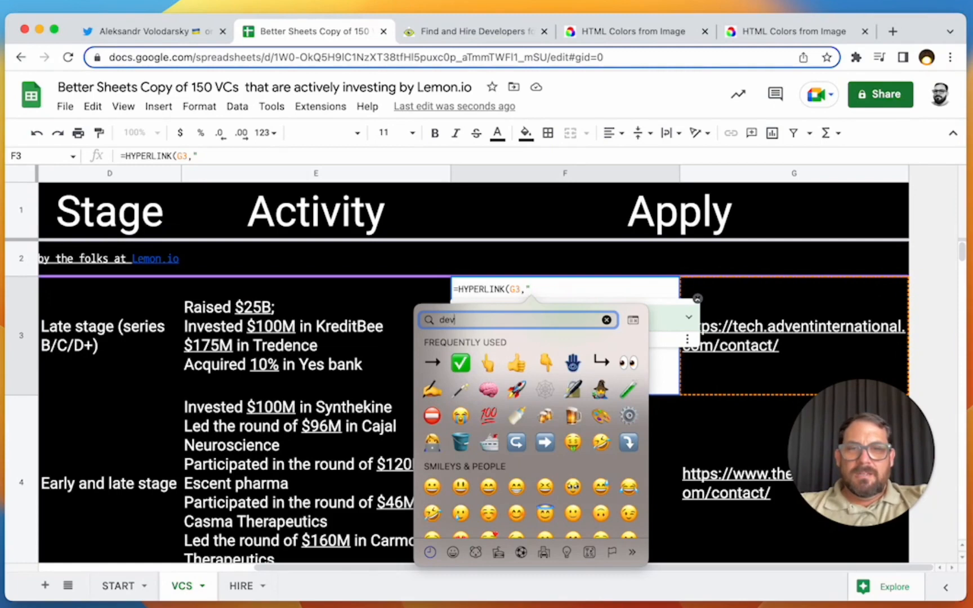
{"action": "key", "text": "Right"}
{"action": "key", "text": "Left"}
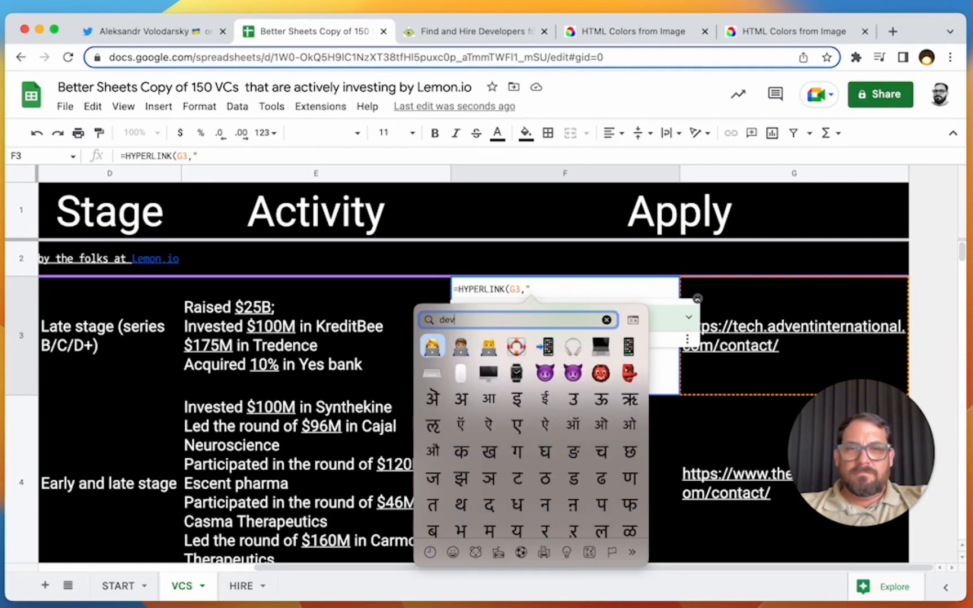
{"action": "key", "text": "Right"}
{"action": "key", "text": "Left"}
{"action": "key", "text": "Escape"}
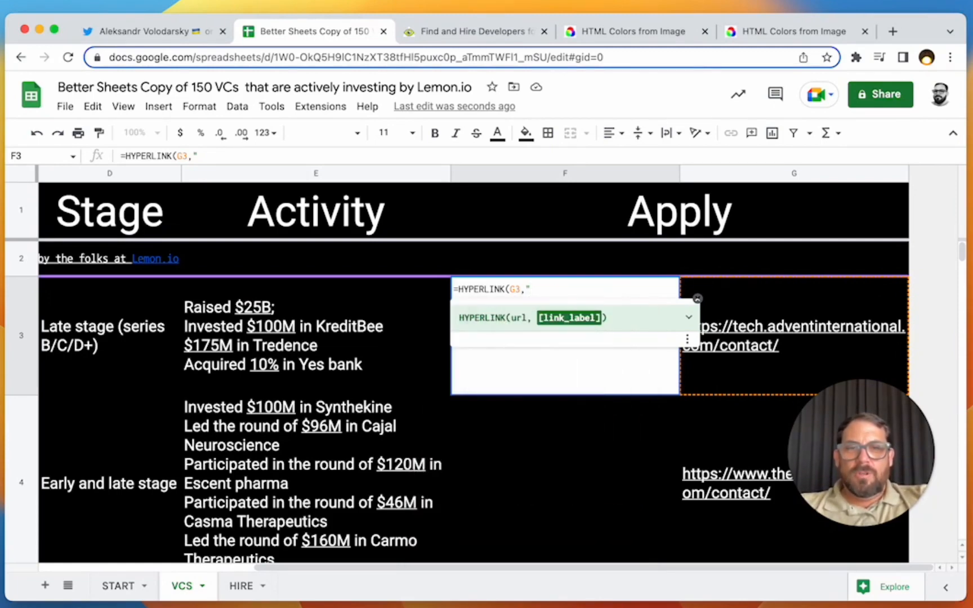
{"action": "key", "text": "Return"}
{"action": "key", "text": "Up"}
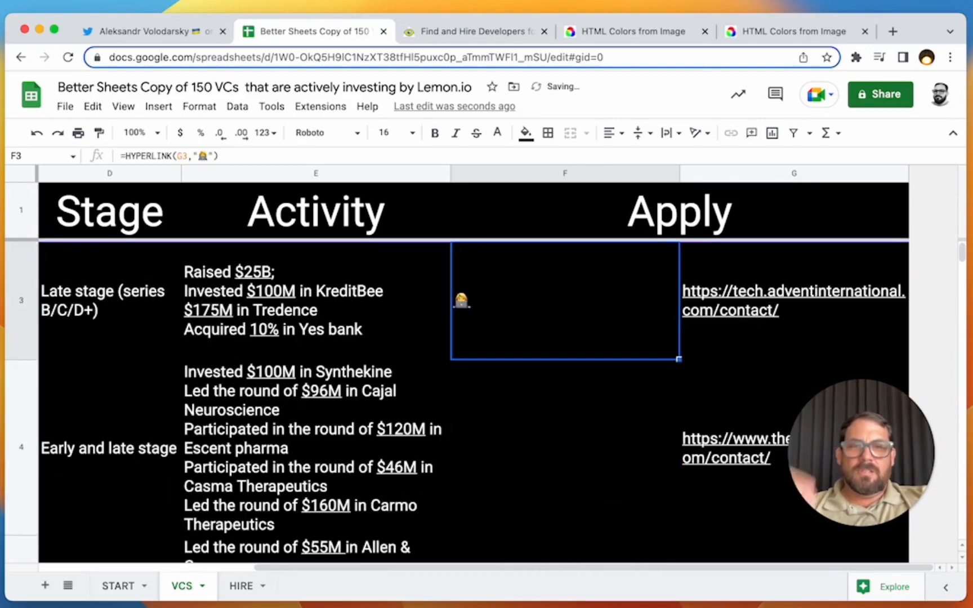
Step: Add → after the emoji in F3's link label and center the cell horizontally
{"action": "double_click", "coordinate": [581, 262]}
{"action": "type", "text": "→"}
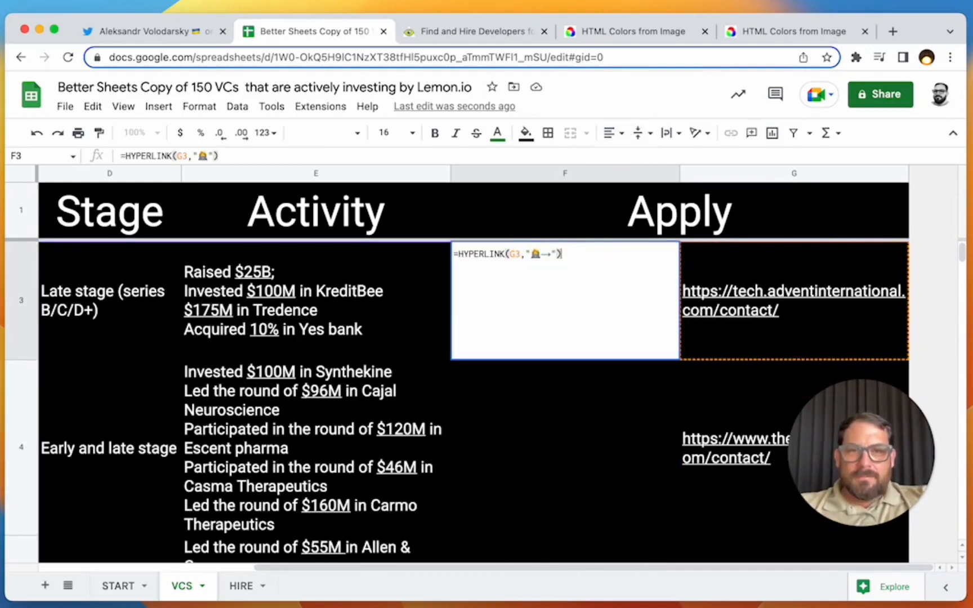
{"action": "key", "text": "Return"}
{"action": "key", "text": "Up"}
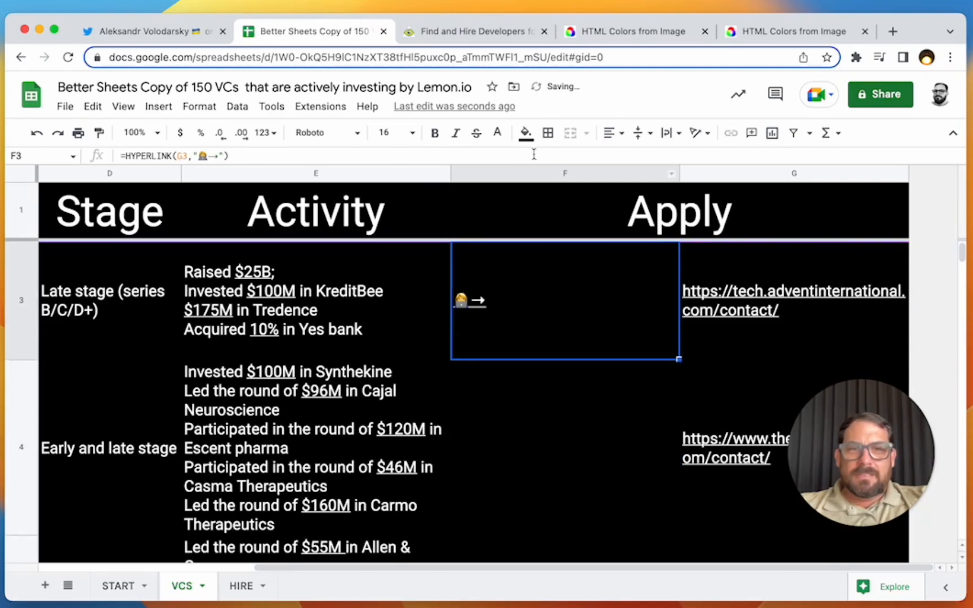
{"action": "left_click", "coordinate": [609, 133]}
{"action": "left_click", "coordinate": [629, 157]}
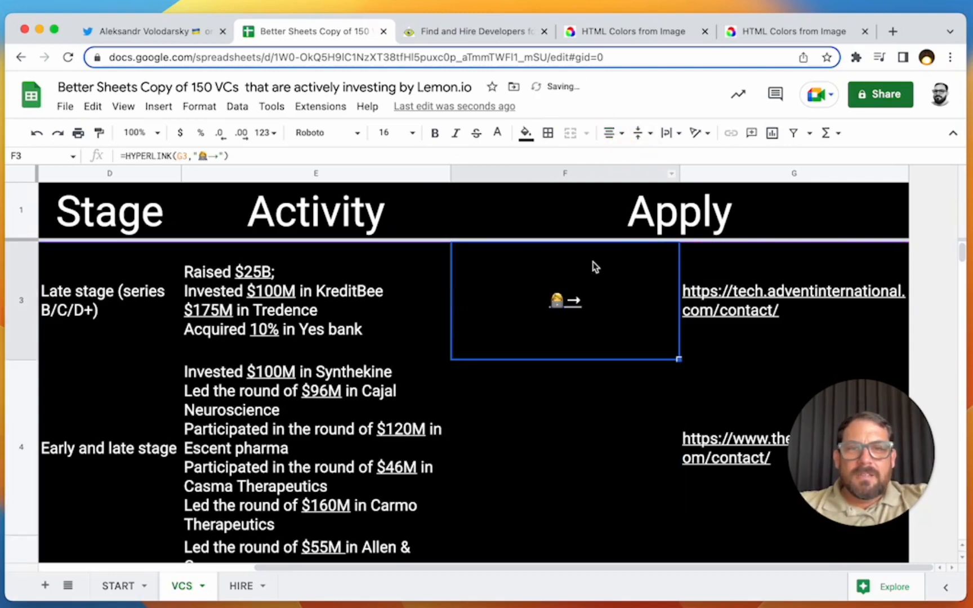
Step: Enlarge the emoji link in F3 to font size 44
{"action": "left_click", "coordinate": [383, 133]}
{"action": "type", "text": "22"}
{"action": "key", "text": "Return"}
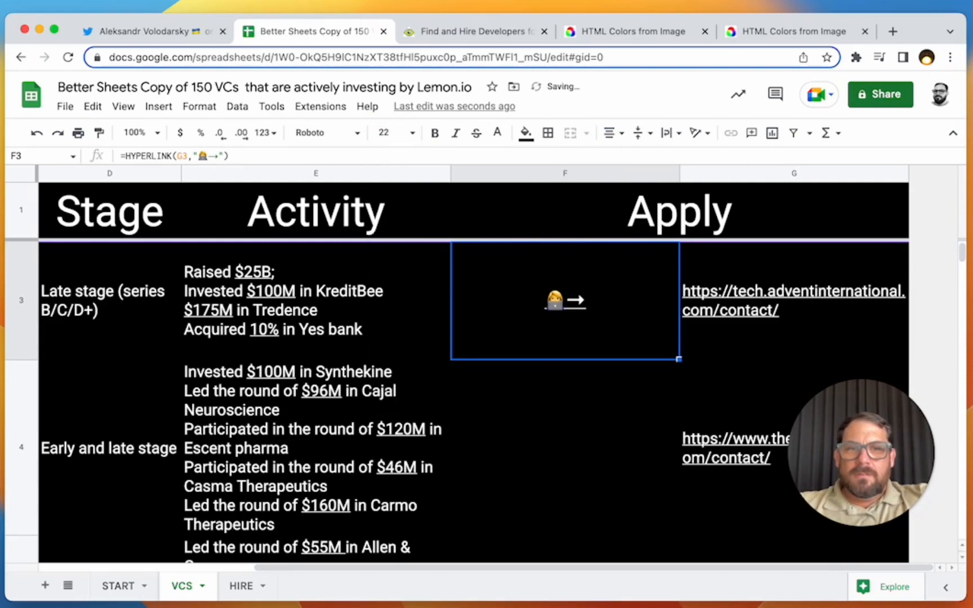
{"action": "left_click", "coordinate": [386, 132]}
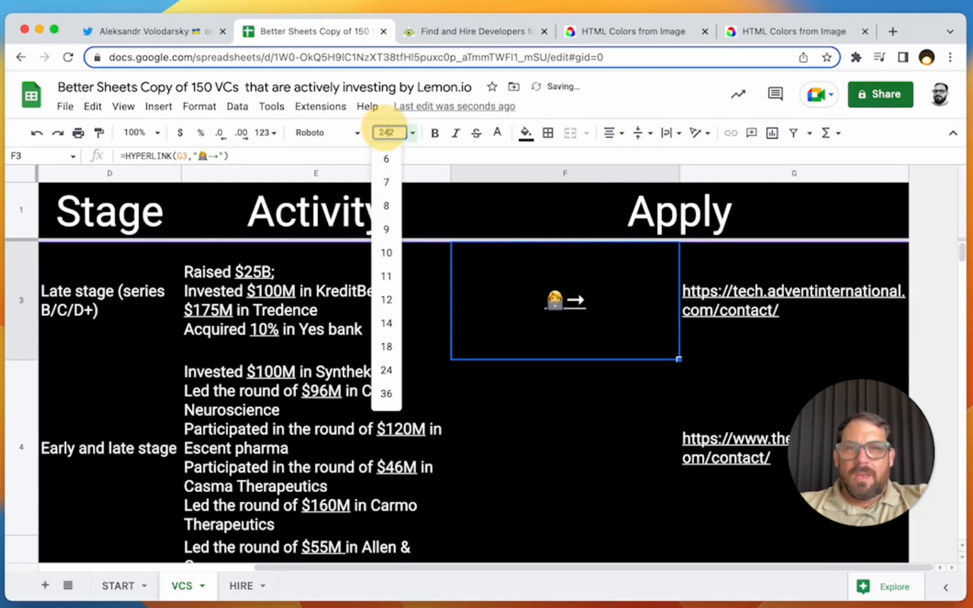
{"action": "type", "text": "24"}
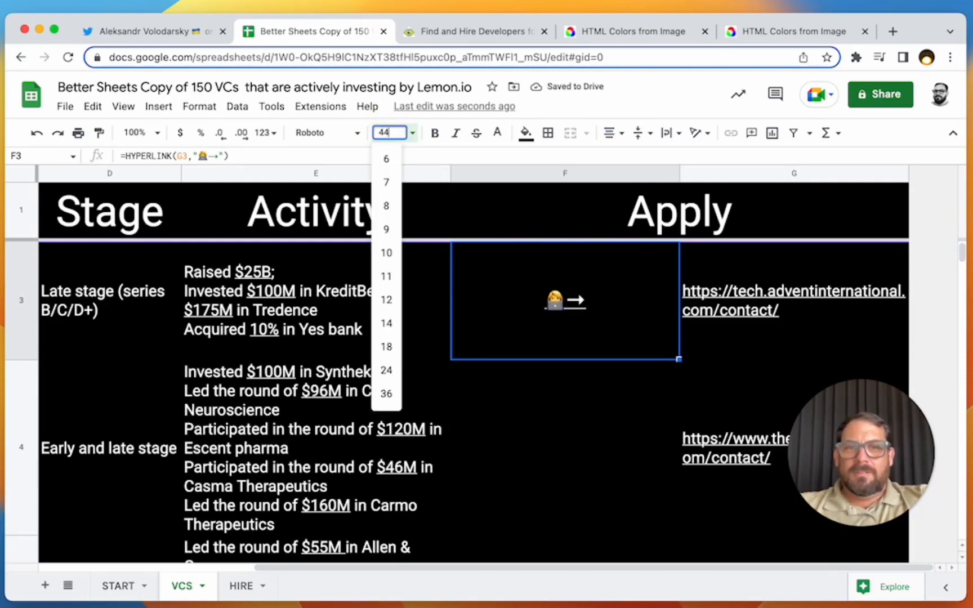
{"action": "key", "text": "Return"}
{"action": "left_click", "coordinate": [567, 376]}
{"action": "left_click", "coordinate": [608, 321]}
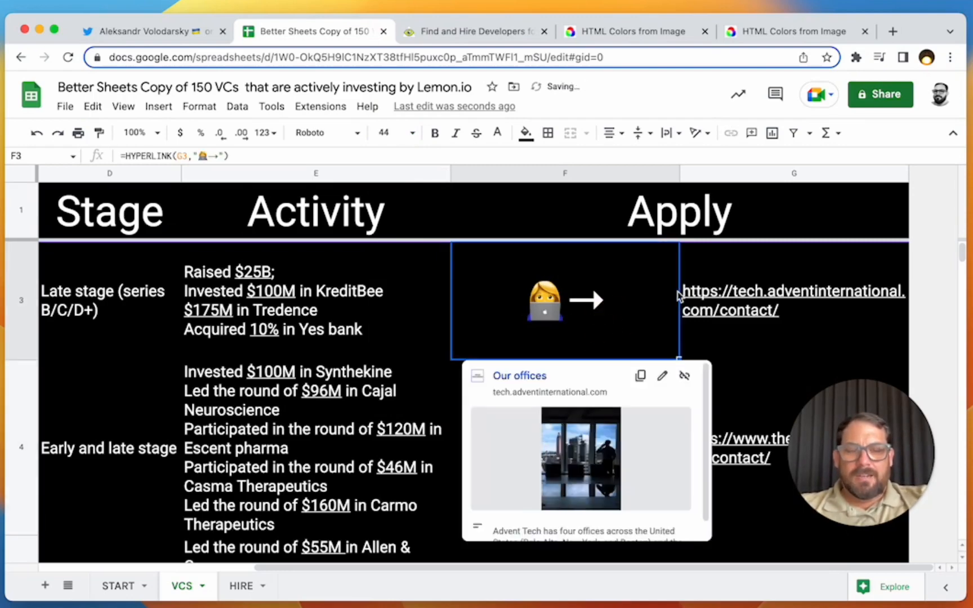
Step: Copy the F3 hyperlink formula down column F to the last VC entry
{"action": "left_click", "coordinate": [710, 314]}
{"action": "left_click", "coordinate": [494, 290]}
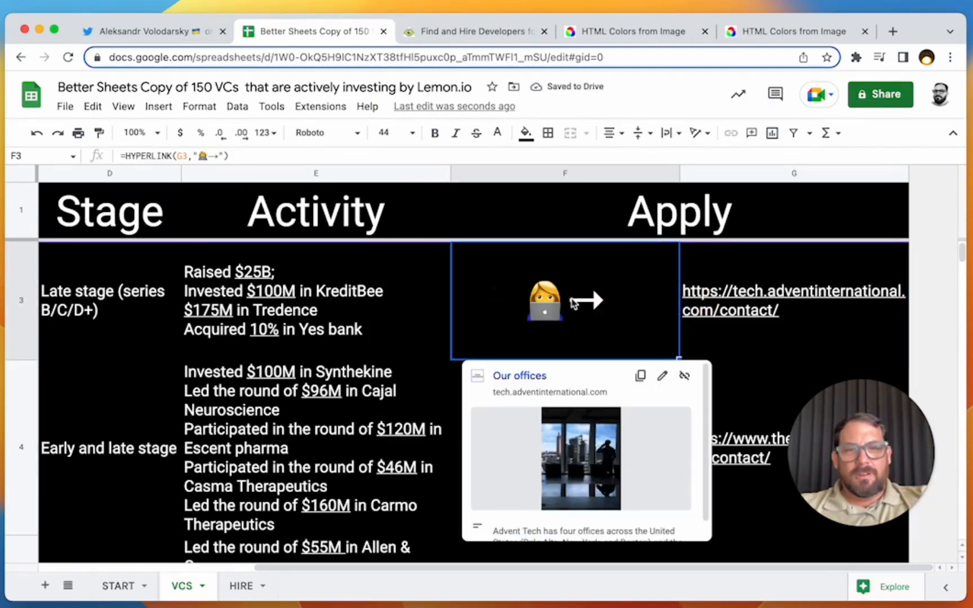
{"action": "left_click", "coordinate": [519, 307]}
{"action": "key", "text": "super+c"}
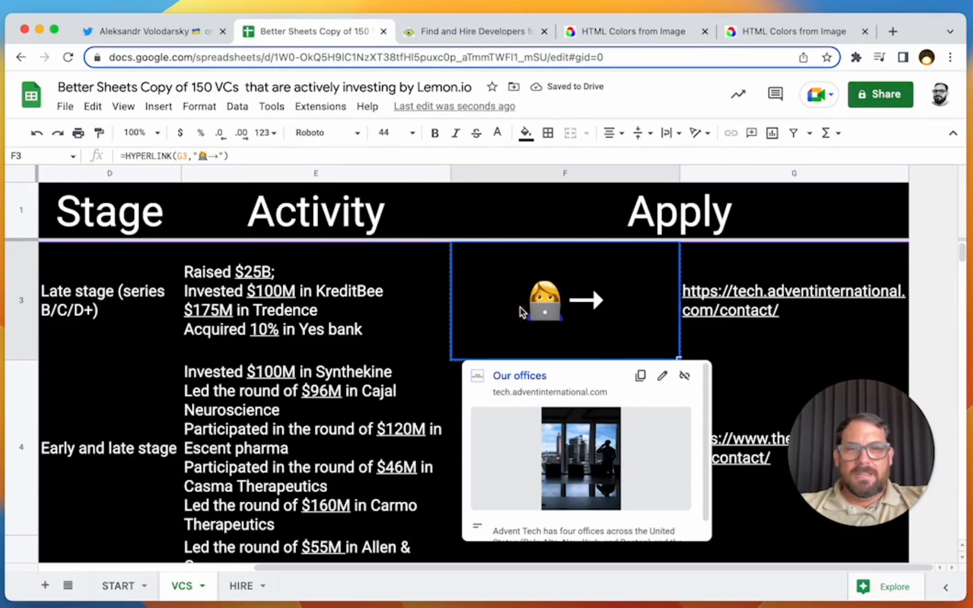
{"action": "key", "text": "super+shift+Down"}
{"action": "key", "text": "super+v"}
Step: Review the emoji links down column F through row 15 and compare the row 13 link with its URL in G13
{"action": "key", "text": "super+Up"}
{"action": "key", "text": "Down"}
{"action": "key", "text": "Down"}
{"action": "key", "text": "Down"}
{"action": "key", "text": "Down"}
{"action": "key", "text": "Down"}
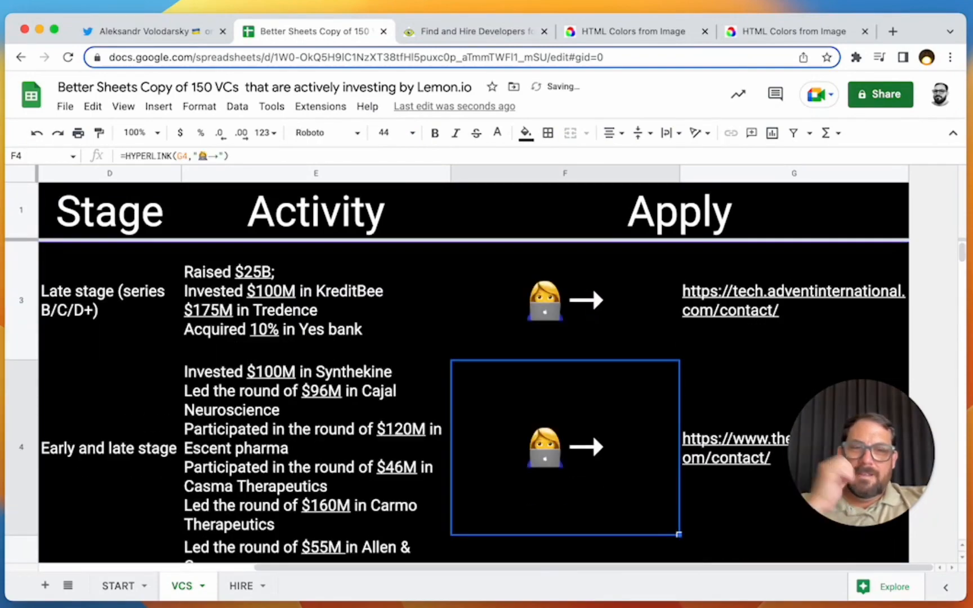
{"action": "key", "text": "Down"}
{"action": "key", "text": "Down"}
{"action": "key", "text": "Down"}
{"action": "key", "text": "Down"}
{"action": "key", "text": "Down"}
{"action": "key", "text": "Down"}
{"action": "key", "text": "Down"}
{"action": "key", "text": "Down"}
{"action": "key", "text": "Down"}
{"action": "key", "text": "Down"}
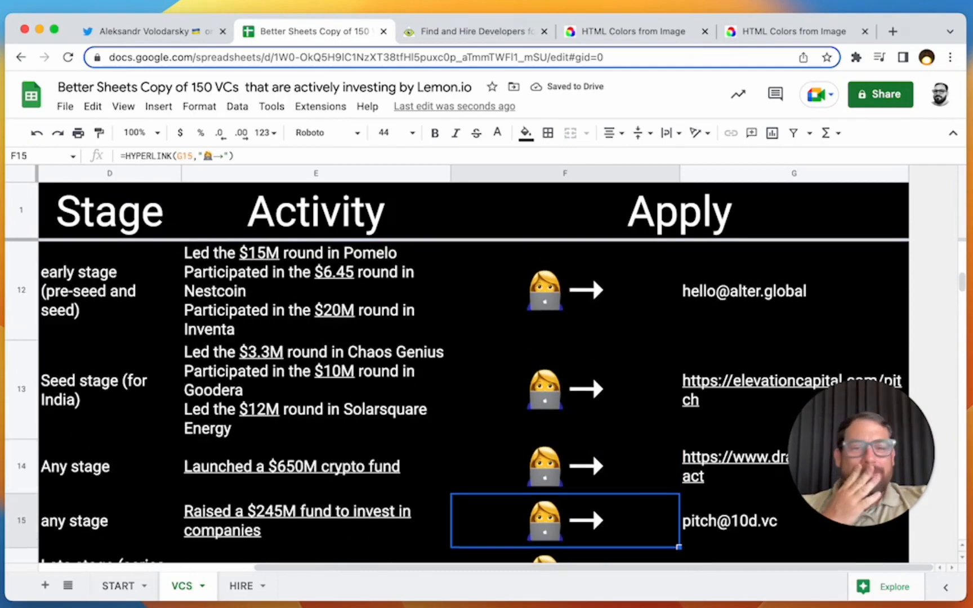
{"action": "left_click", "coordinate": [761, 276]}
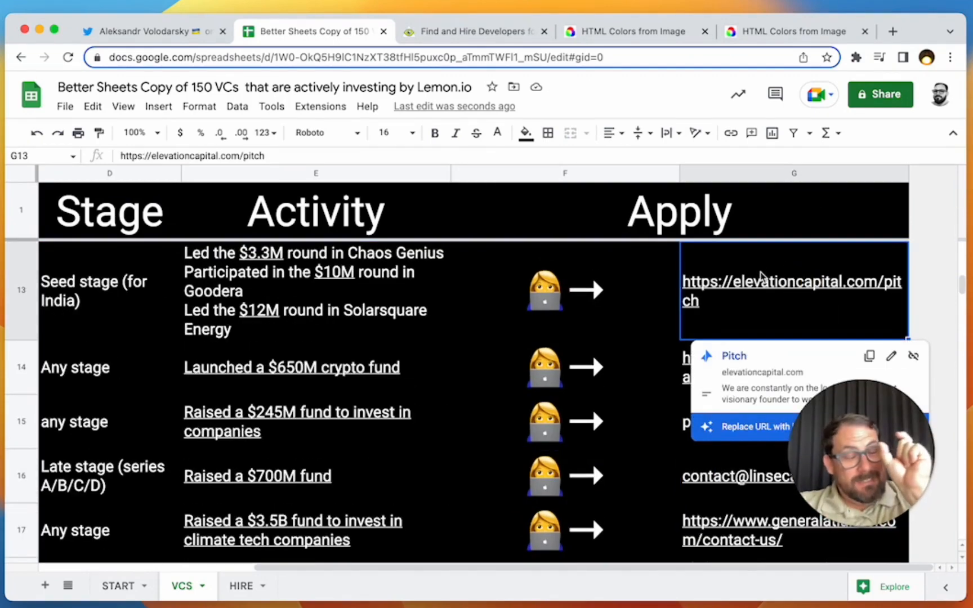
{"action": "left_click", "coordinate": [613, 298]}
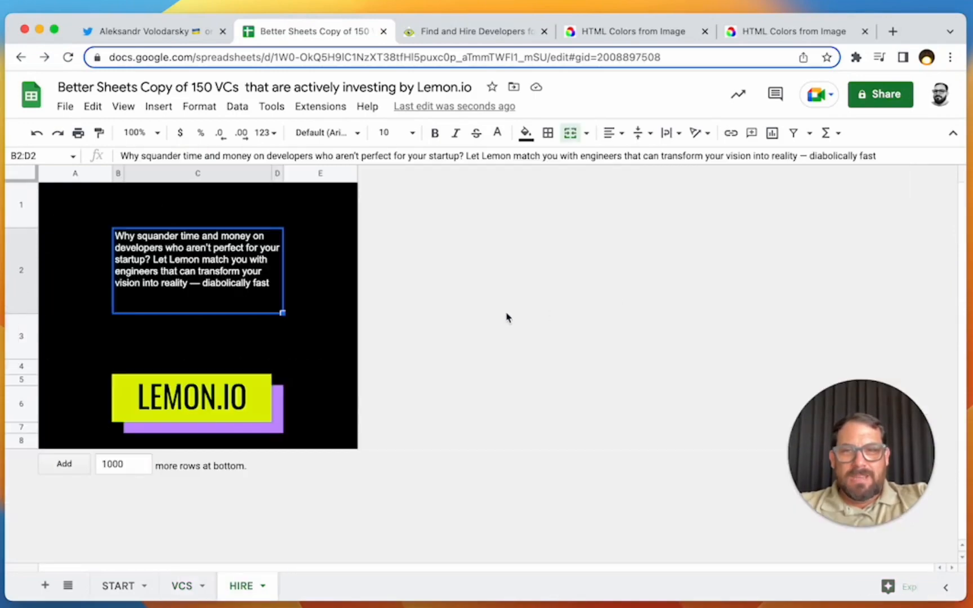
{"action": "left_click", "coordinate": [181, 585]}
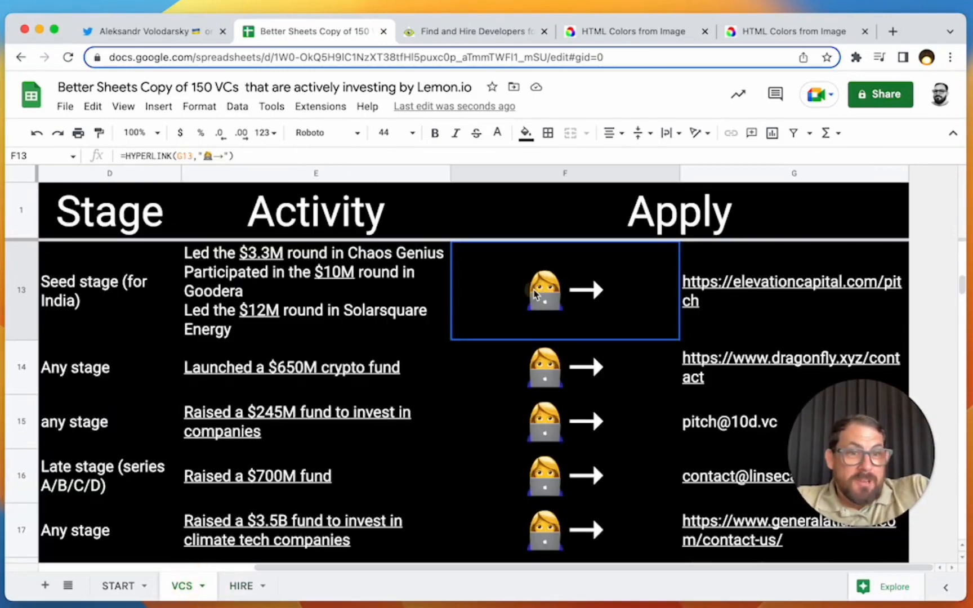
Step: Fill the whole Elevation Capital row, row 13, with dark gray
{"action": "scroll", "coordinate": [352, 304], "scroll_direction": "left", "scroll_amount": 6}
{"action": "left_click", "coordinate": [249, 286]}
{"action": "left_click", "coordinate": [29, 283]}
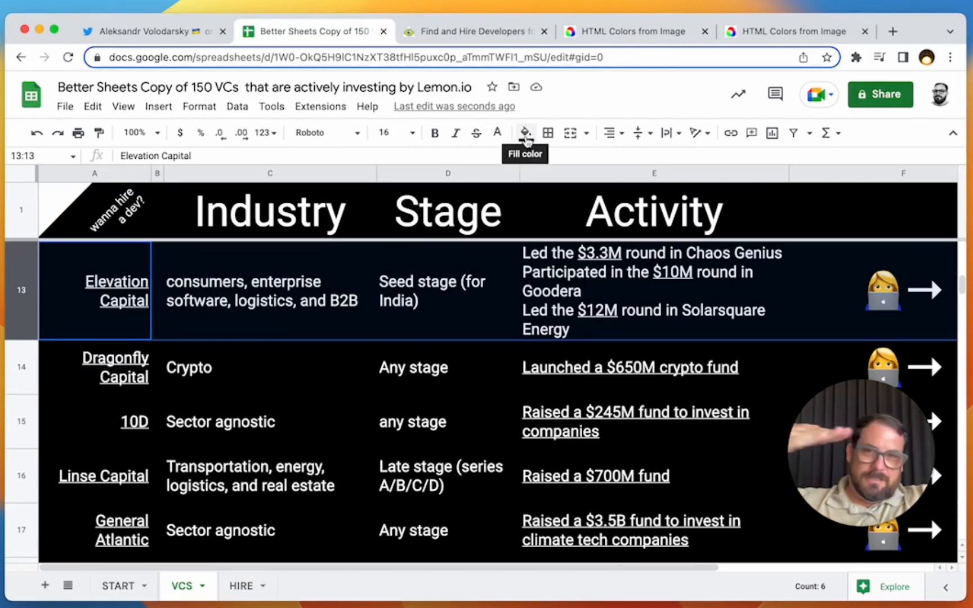
{"action": "left_click", "coordinate": [527, 137]}
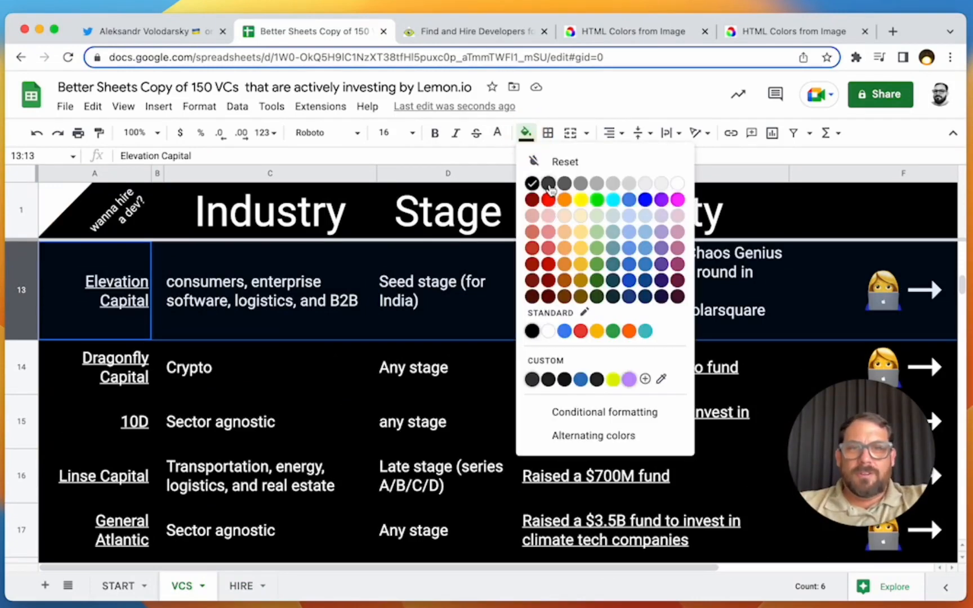
{"action": "left_click", "coordinate": [550, 183]}
{"action": "left_click", "coordinate": [317, 382]}
Step: Clear the borders from rows 13 to 153
{"action": "left_click", "coordinate": [22, 291]}
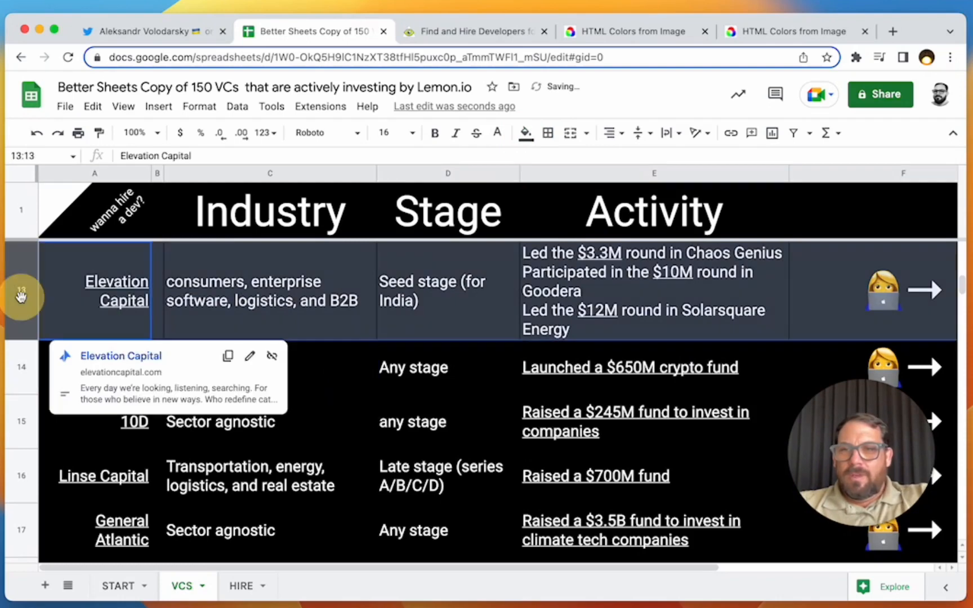
{"action": "key", "text": "super+shift+Down"}
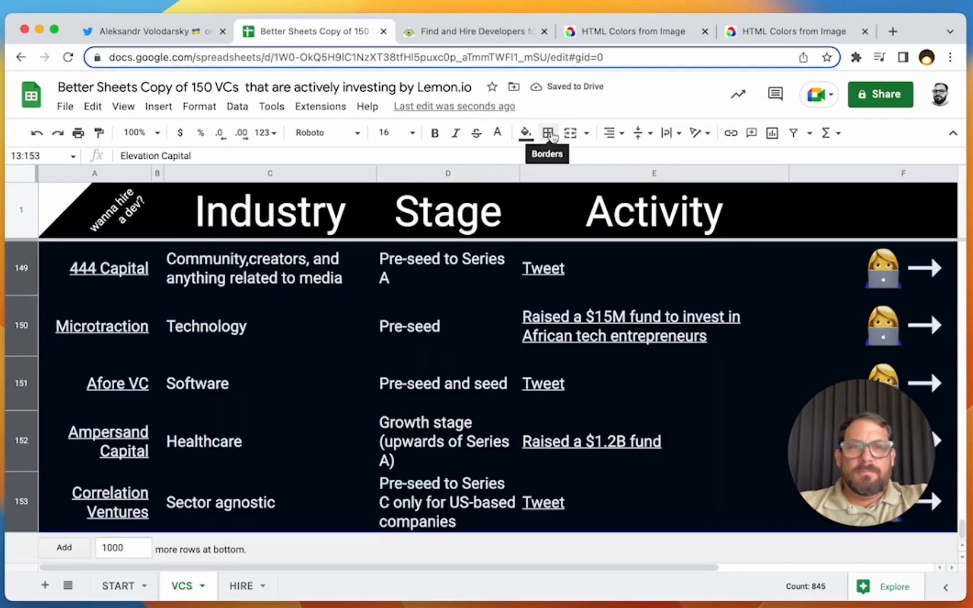
{"action": "left_click", "coordinate": [547, 133]}
{"action": "left_click", "coordinate": [634, 183]}
{"action": "left_click", "coordinate": [445, 321]}
{"action": "key", "text": "super+Up"}
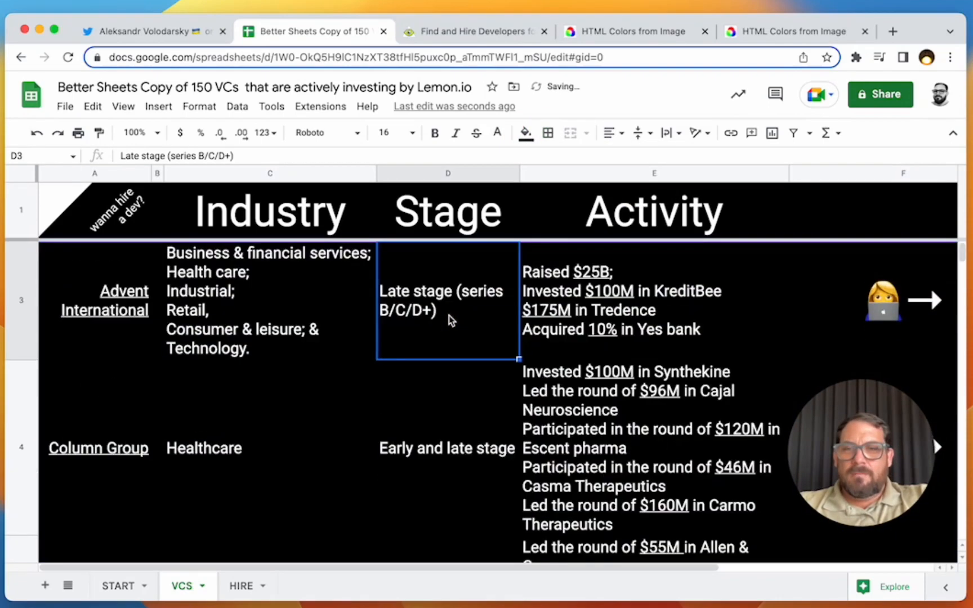
Step: Check the list's appearance from the credit row at the start to the last entry
{"action": "key", "text": "Up"}
{"action": "key", "text": "Down"}
{"action": "key", "text": "Down"}
{"action": "key", "text": "Up"}
{"action": "key", "text": "Up"}
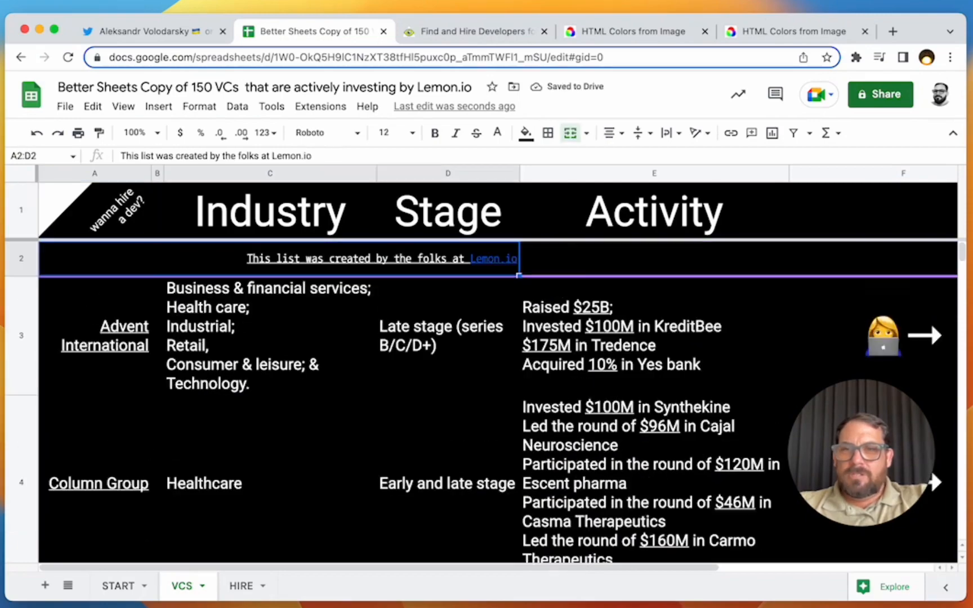
{"action": "key", "text": "Down"}
{"action": "key", "text": "Down"}
{"action": "key", "text": "super+Down"}
{"action": "key", "text": "super+Up"}
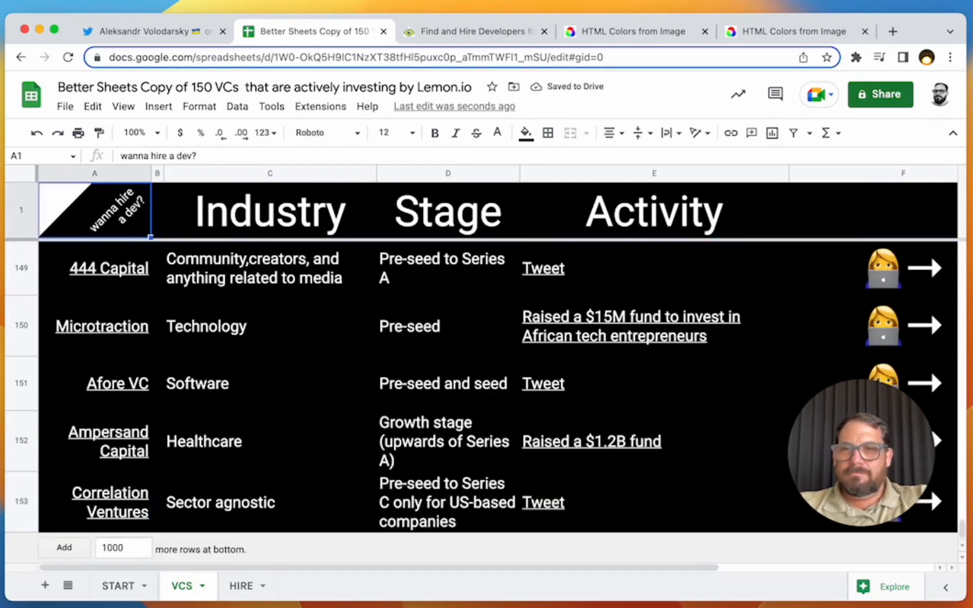
Step: Open the fill color choices for the whole Advent International row, row 3
{"action": "key", "text": "Down"}
{"action": "key", "text": "Down"}
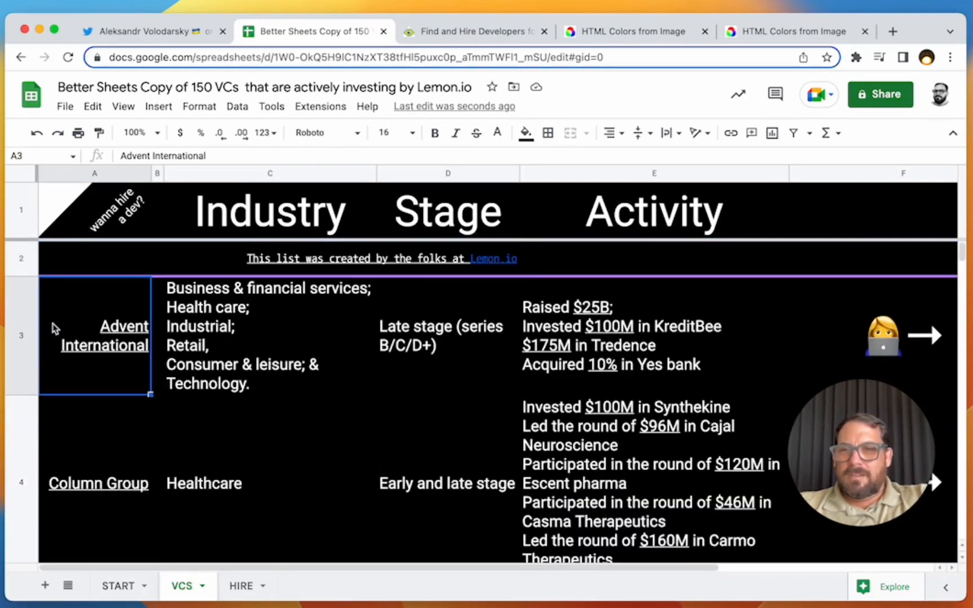
{"action": "left_click", "coordinate": [28, 321]}
{"action": "left_click", "coordinate": [525, 133]}
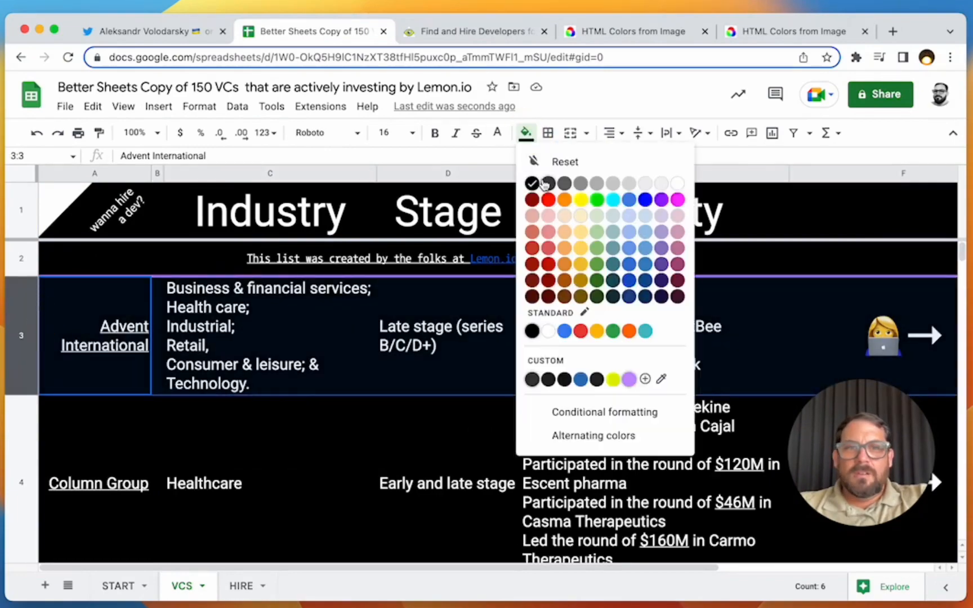
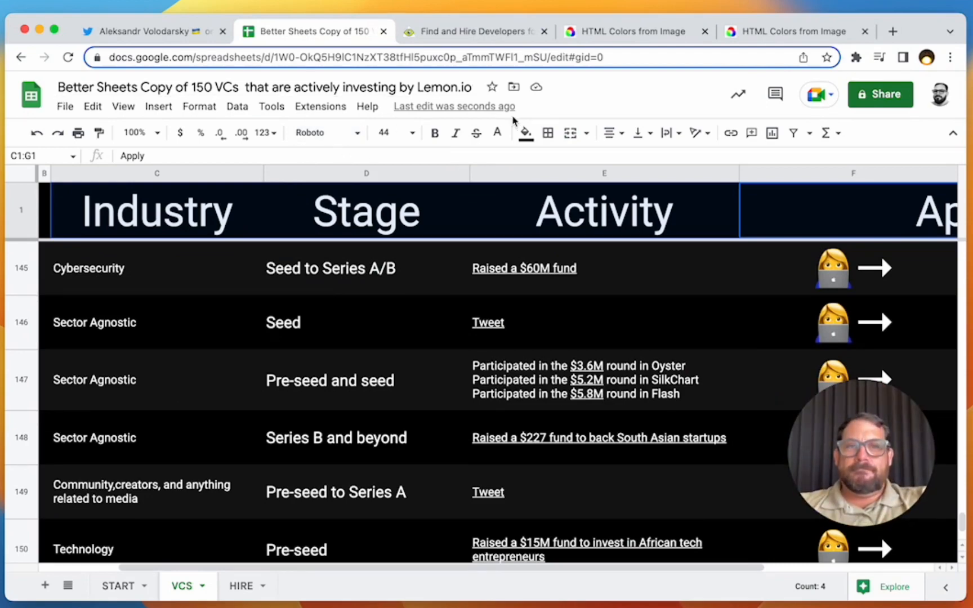
Step: Recolor the header text in C1:G1 from lighter to darker shades, settling on a medium gray
{"action": "left_click", "coordinate": [524, 134]}
{"action": "left_click", "coordinate": [498, 133]}
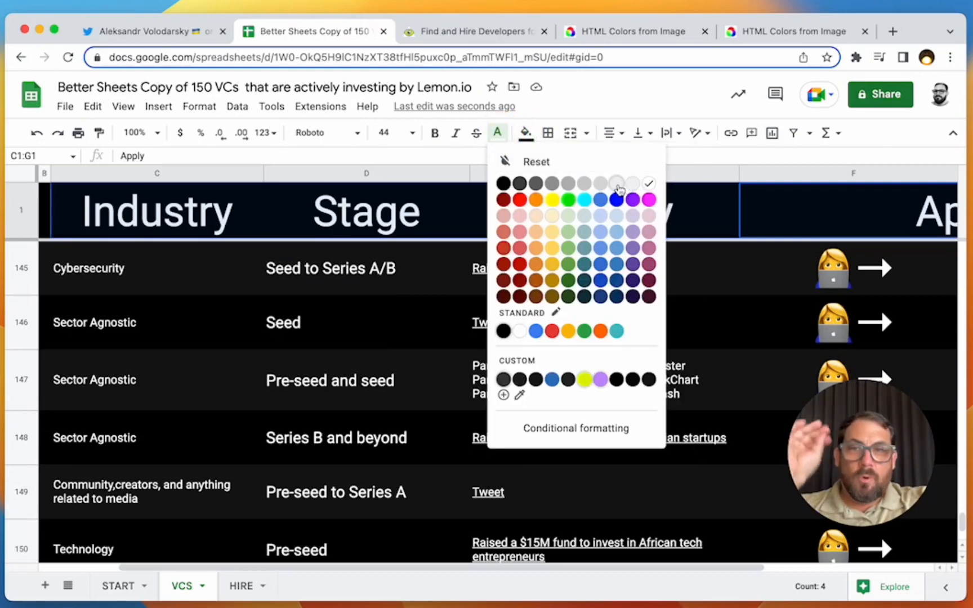
{"action": "left_click", "coordinate": [618, 188]}
{"action": "left_click", "coordinate": [497, 133]}
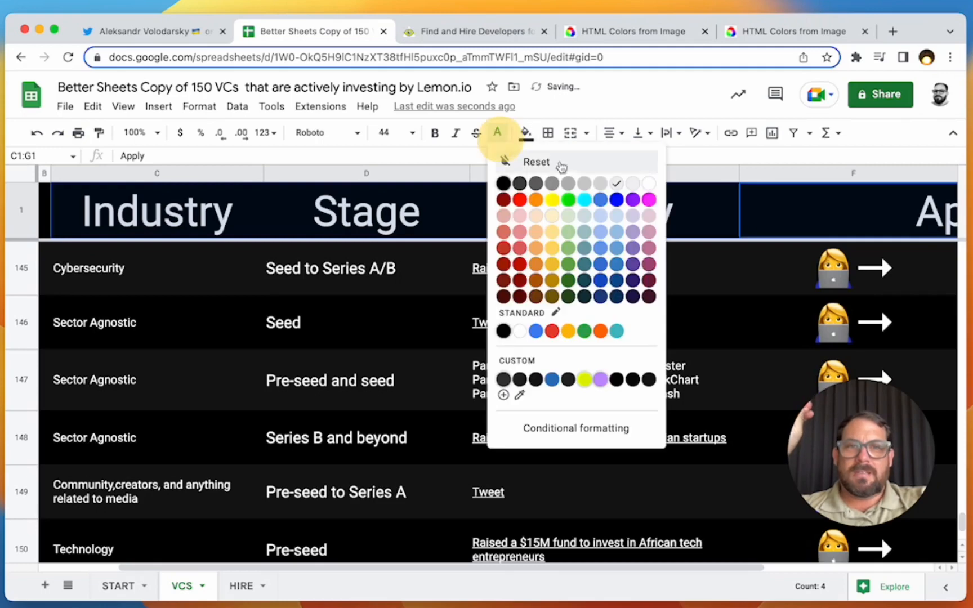
{"action": "left_click", "coordinate": [585, 183]}
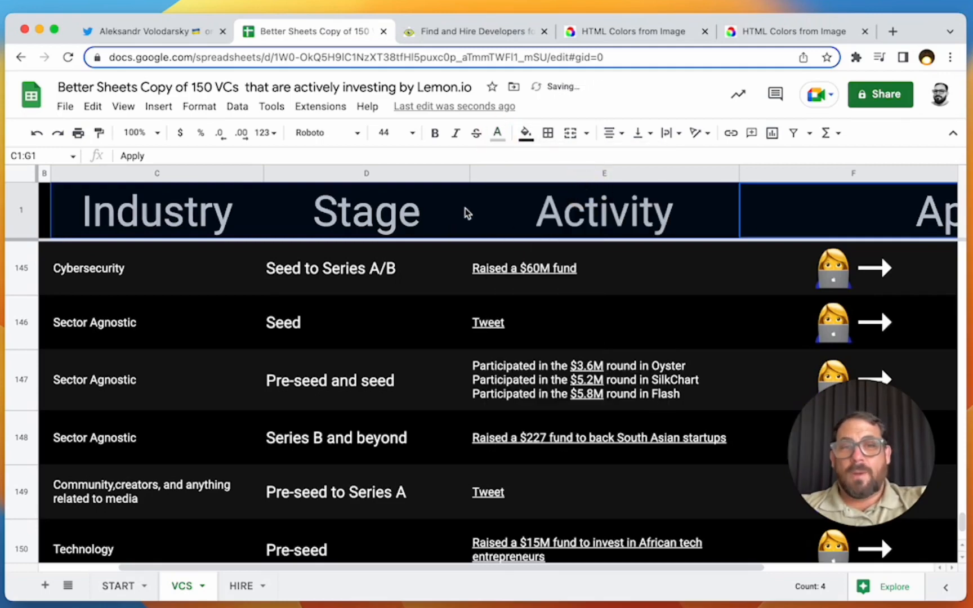
{"action": "left_click", "coordinate": [497, 134]}
{"action": "left_click", "coordinate": [564, 179]}
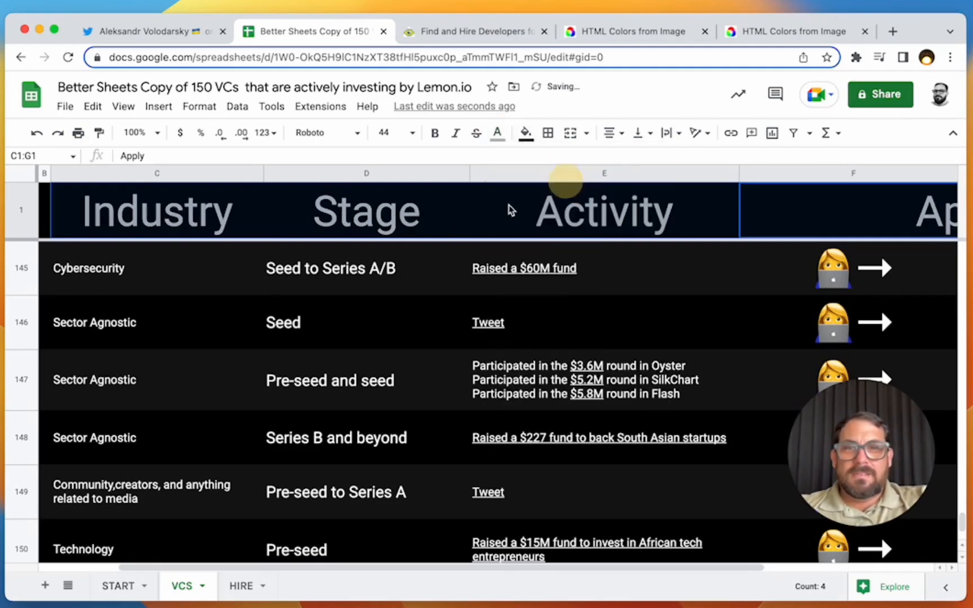
Step: Review the recolored header row across its full width, from the corner cell A1 to the Apply header
{"action": "left_click", "coordinate": [453, 212]}
{"action": "key", "text": "Left"}
{"action": "key", "text": "Left"}
{"action": "key", "text": "Left"}
{"action": "key", "text": "Right"}
{"action": "key", "text": "Right"}
{"action": "key", "text": "Right"}
{"action": "key", "text": "Right"}
{"action": "key", "text": "Right"}
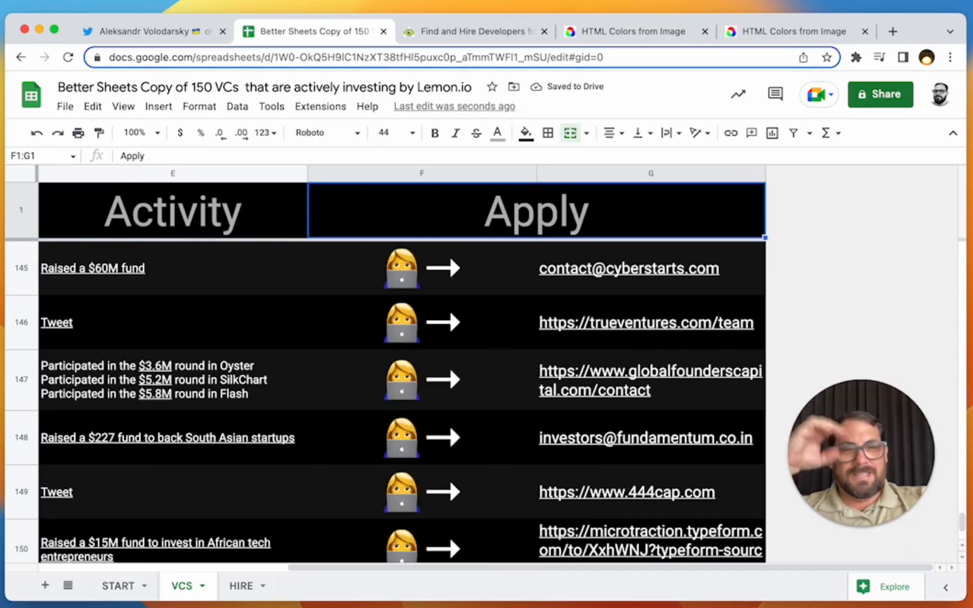
{"action": "key", "text": "Left"}
{"action": "key", "text": "Left"}
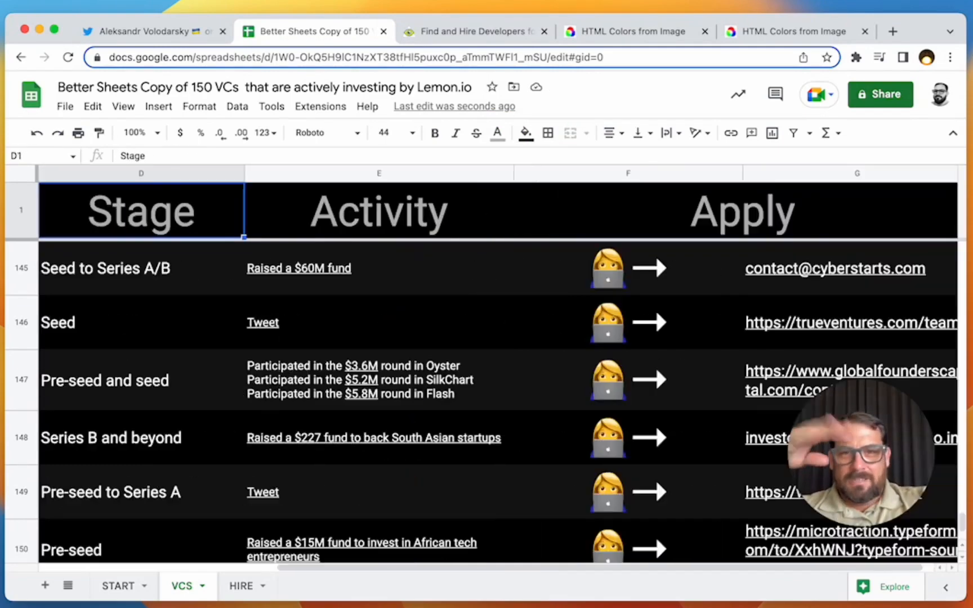
{"action": "key", "text": "Left"}
{"action": "key", "text": "Left"}
{"action": "key", "text": "Left"}
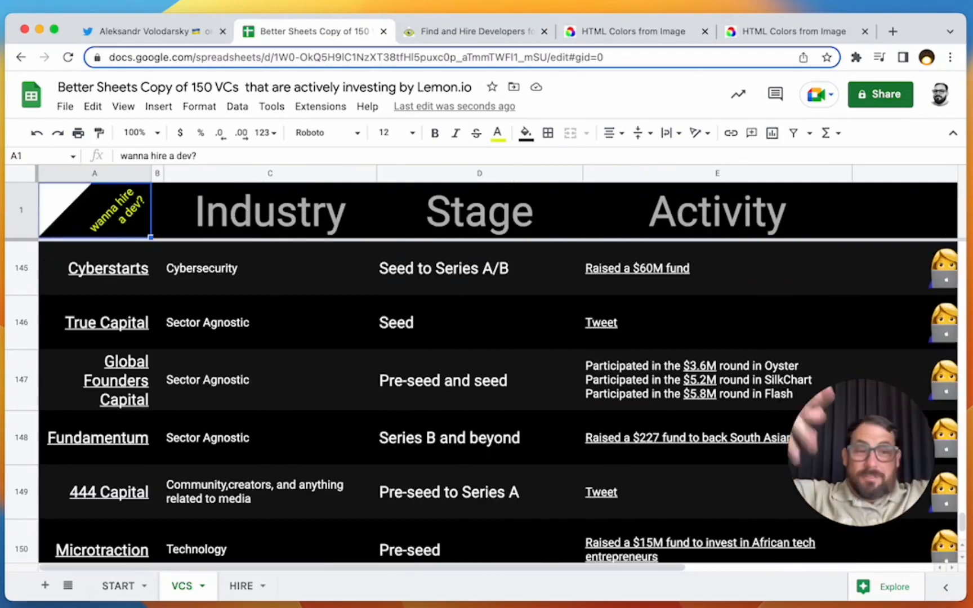
Step: Retype the Industry header in C1 in capitals as INDUSTRY
{"action": "key", "text": "Right"}
{"action": "key", "text": "Right"}
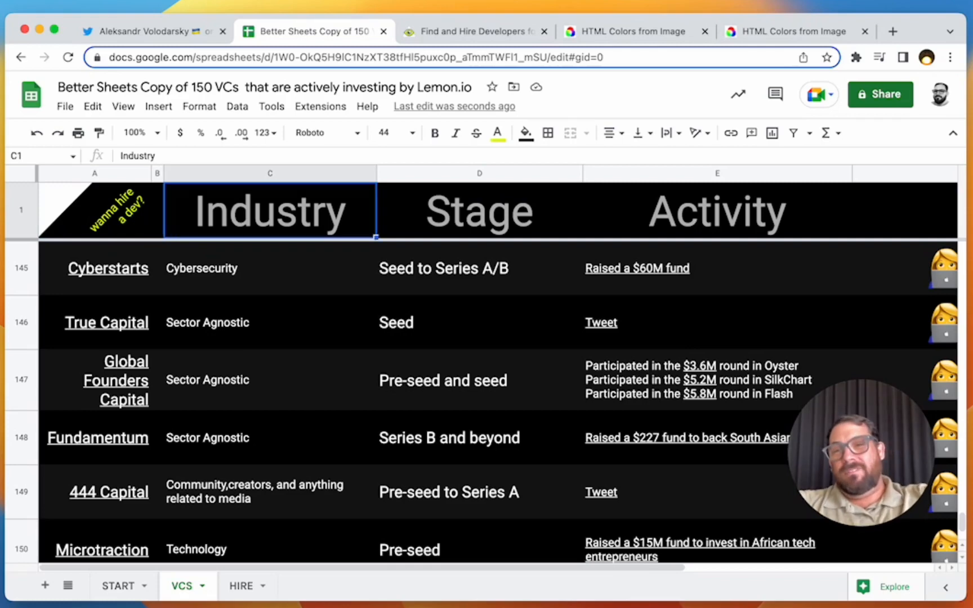
{"action": "type", "text": "INF"}
{"action": "key", "text": "BackSpace"}
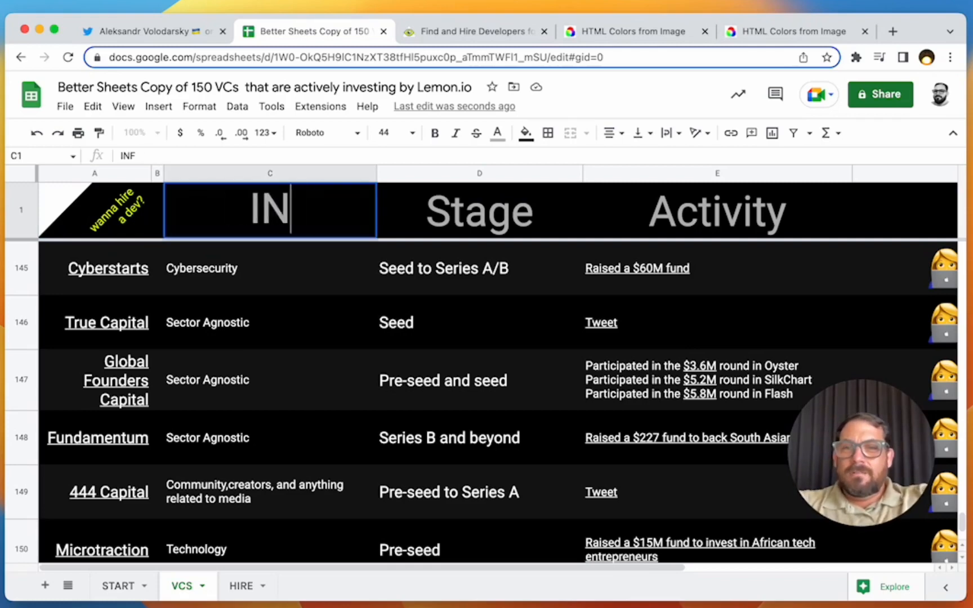
{"action": "type", "text": "DUSTRY"}
{"action": "key", "text": "Return"}
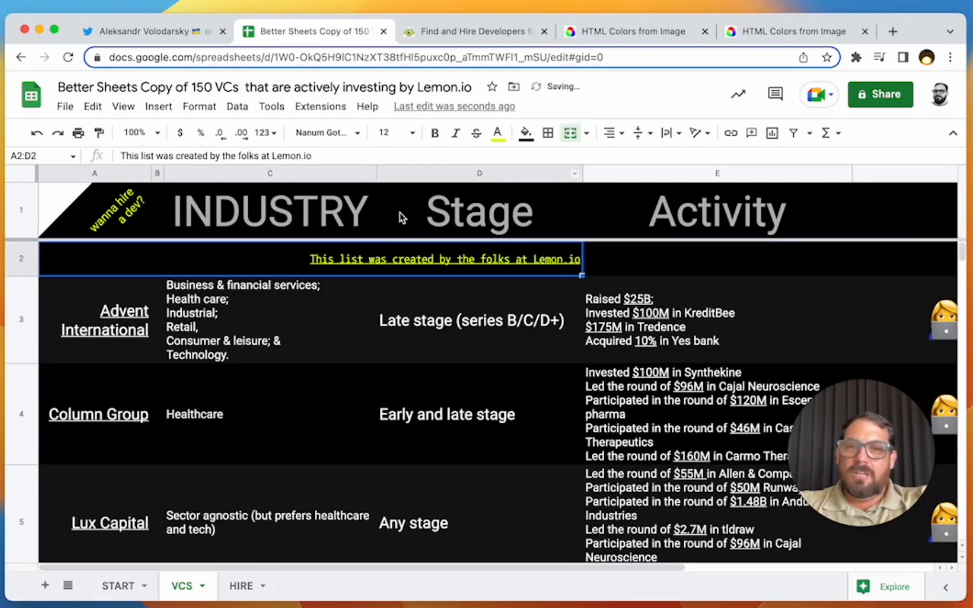
Step: Try font size 22 on the INDUSTRY header in C1, and undo the size change
{"action": "left_click", "coordinate": [310, 203]}
{"action": "left_click", "coordinate": [389, 132]}
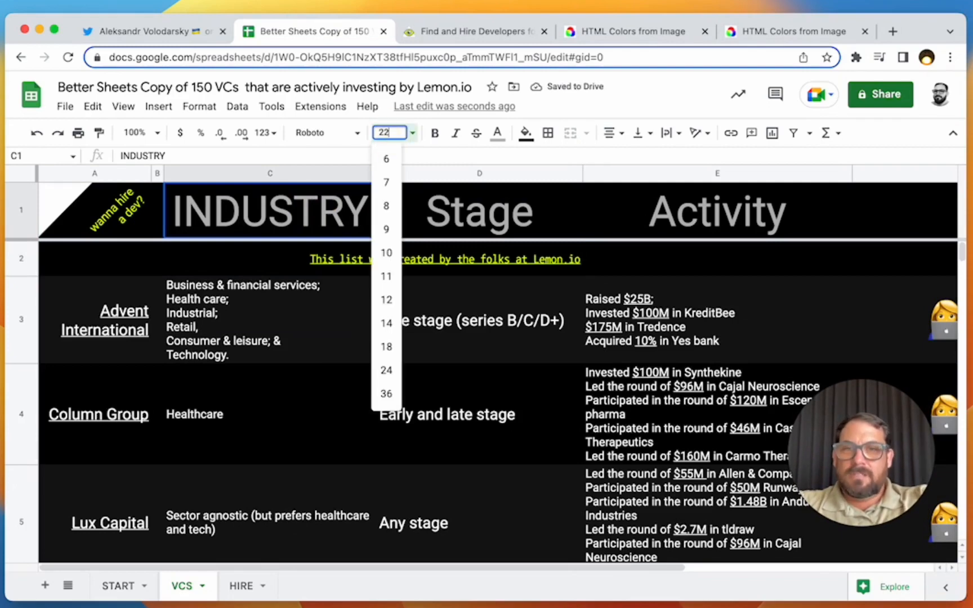
{"action": "type", "text": "22"}
{"action": "key", "text": "Return"}
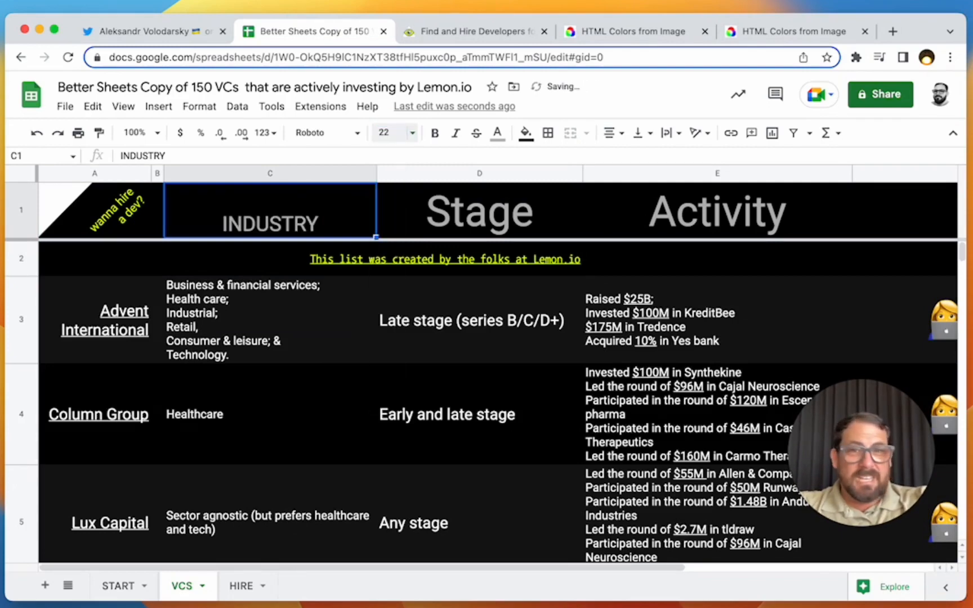
{"action": "key", "text": "super+shift+Right"}
{"action": "key", "text": "super+z"}
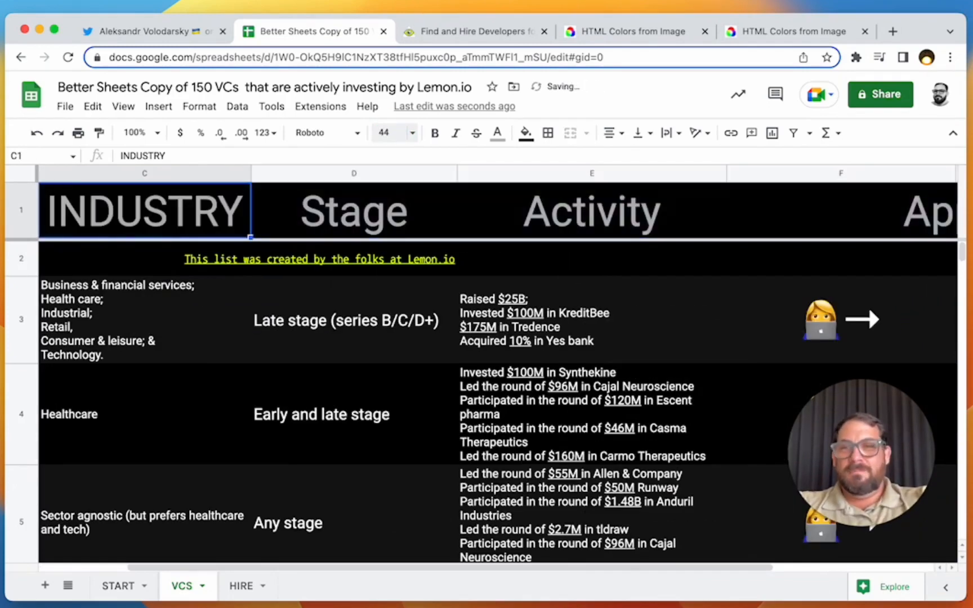
{"action": "key", "text": "Left"}
{"action": "key", "text": "Left"}
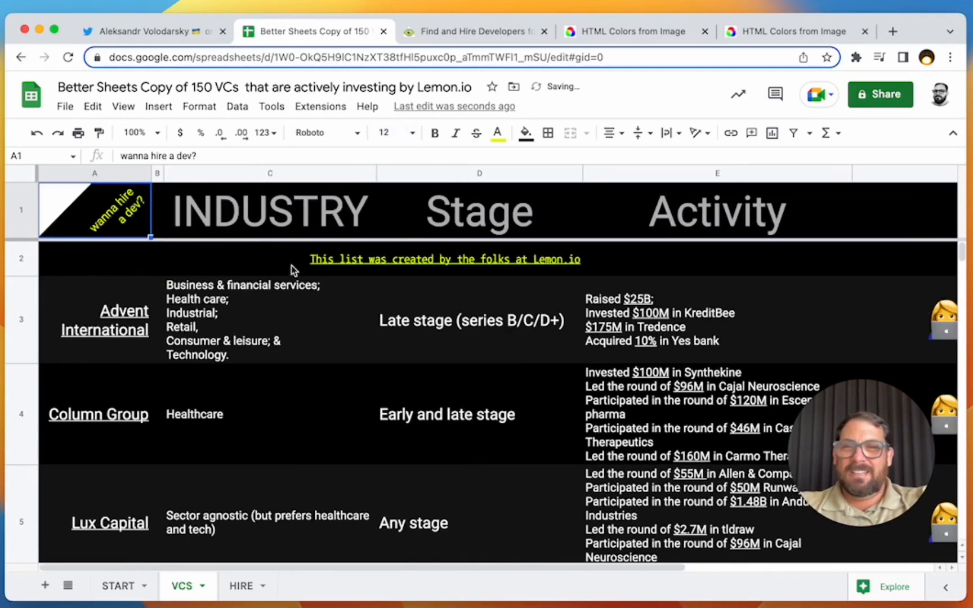
Step: Switch to the Lemon.io website to examine its headline styling, and compare it with the spreadsheet's HIRE and START sheets
{"action": "left_click", "coordinate": [435, 33]}
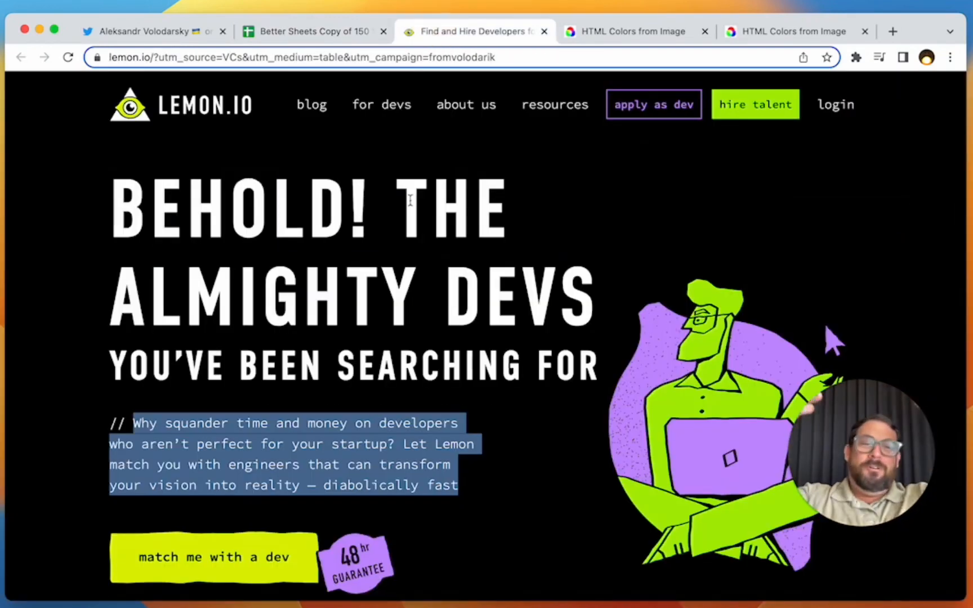
{"action": "left_click", "coordinate": [387, 364]}
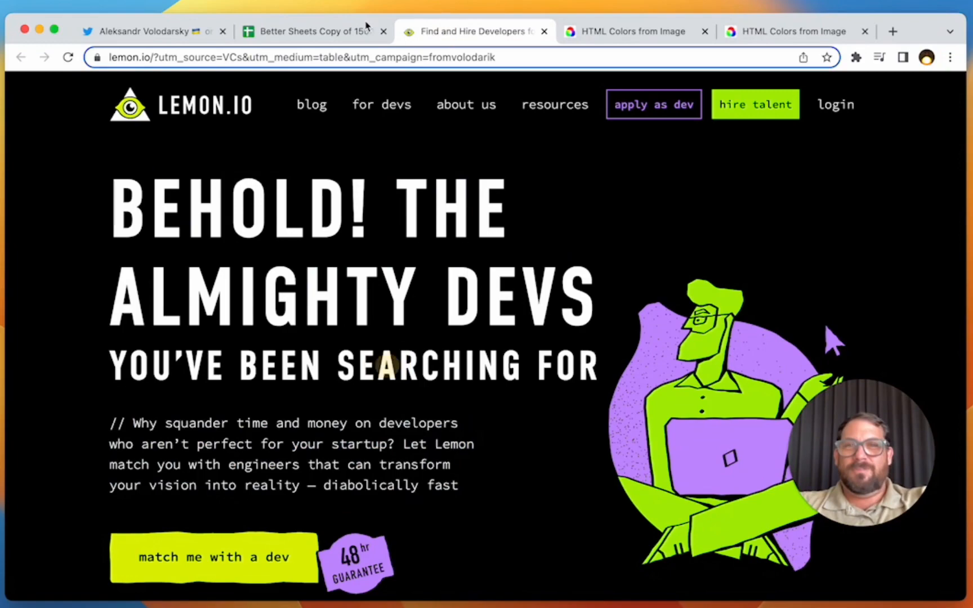
{"action": "left_click", "coordinate": [308, 32]}
{"action": "left_click", "coordinate": [437, 33]}
{"action": "left_click_drag", "start_coordinate": [326, 216], "coordinate": [349, 286]}
{"action": "left_click_drag", "start_coordinate": [127, 219], "coordinate": [582, 293]}
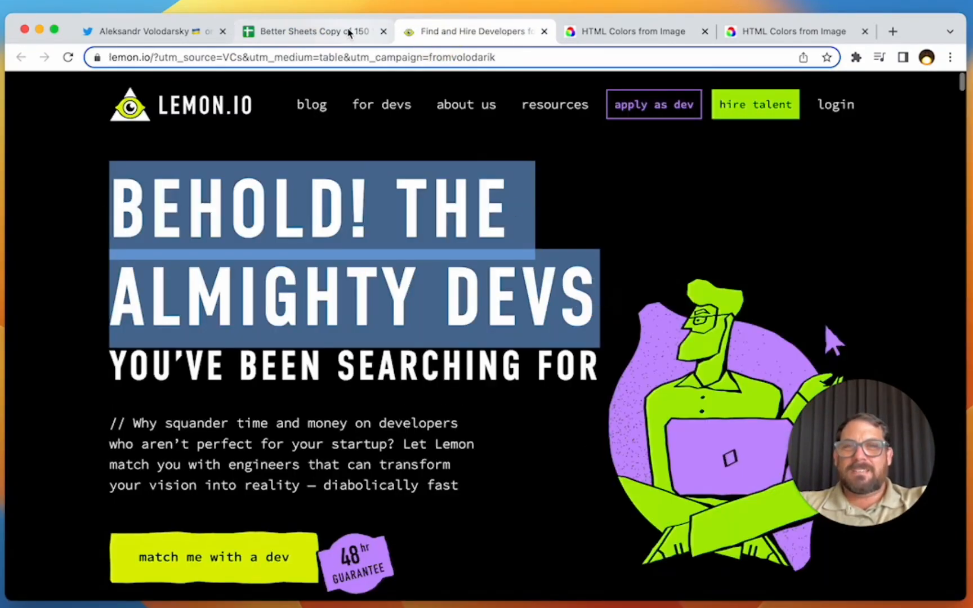
{"action": "left_click", "coordinate": [308, 32]}
{"action": "left_click", "coordinate": [231, 586]}
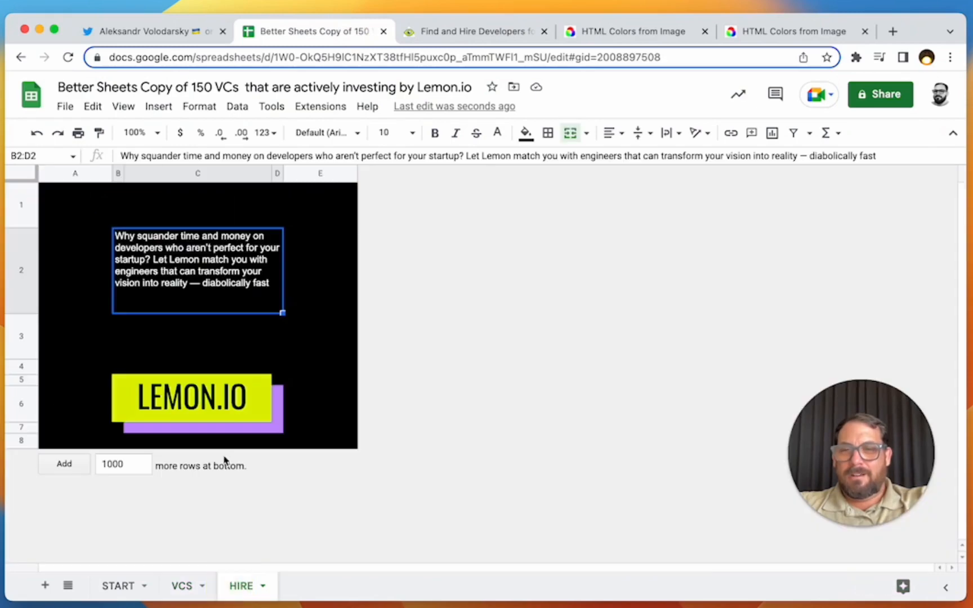
{"action": "left_click", "coordinate": [113, 586]}
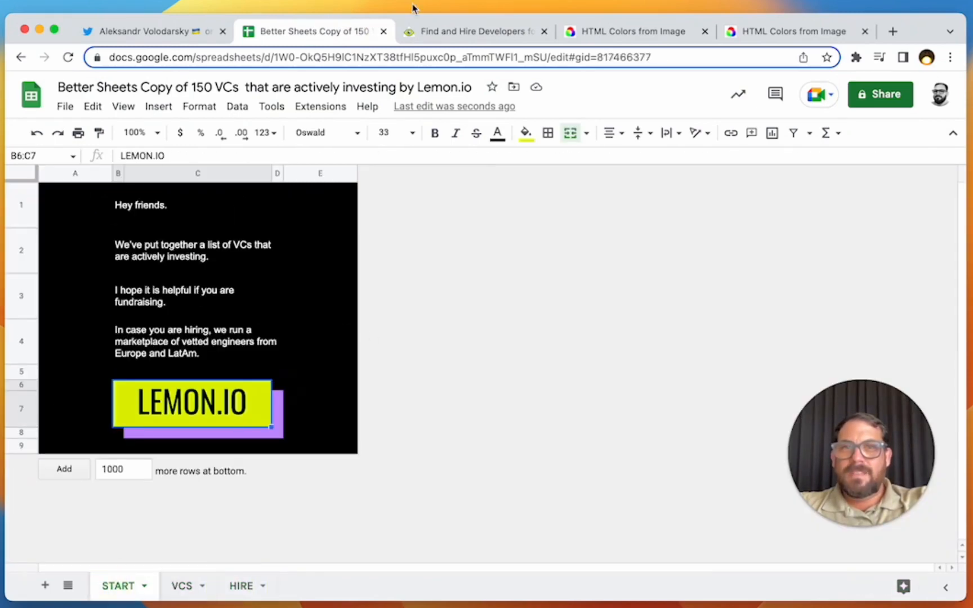
Step: Capture a screenshot of the green and purple developer illustration on the Lemon.io homepage
{"action": "left_click", "coordinate": [415, 31]}
{"action": "left_click_drag", "start_coordinate": [868, 418], "coordinate": [255, 409]}
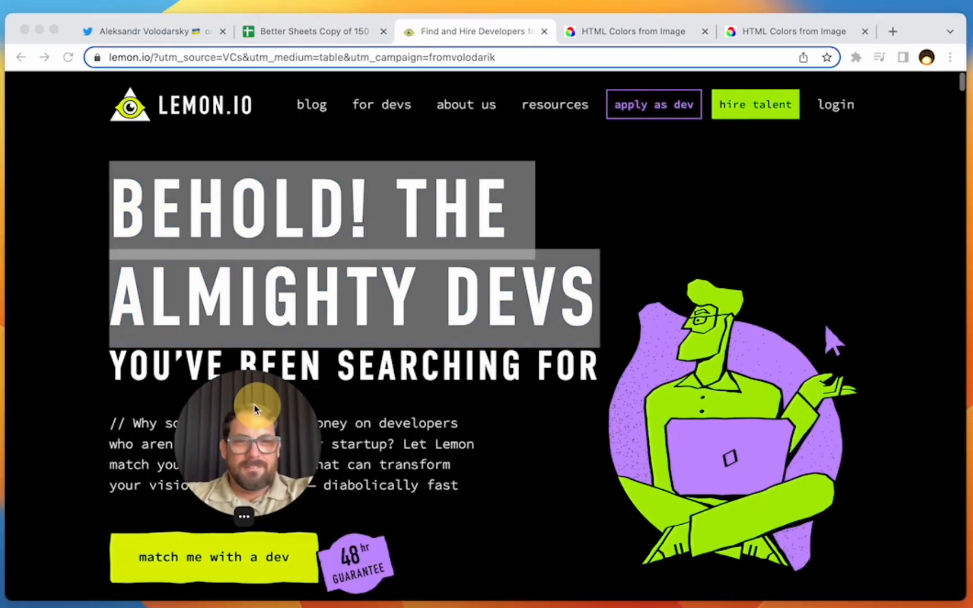
{"action": "left_click", "coordinate": [618, 267]}
{"action": "left_click", "coordinate": [613, 243]}
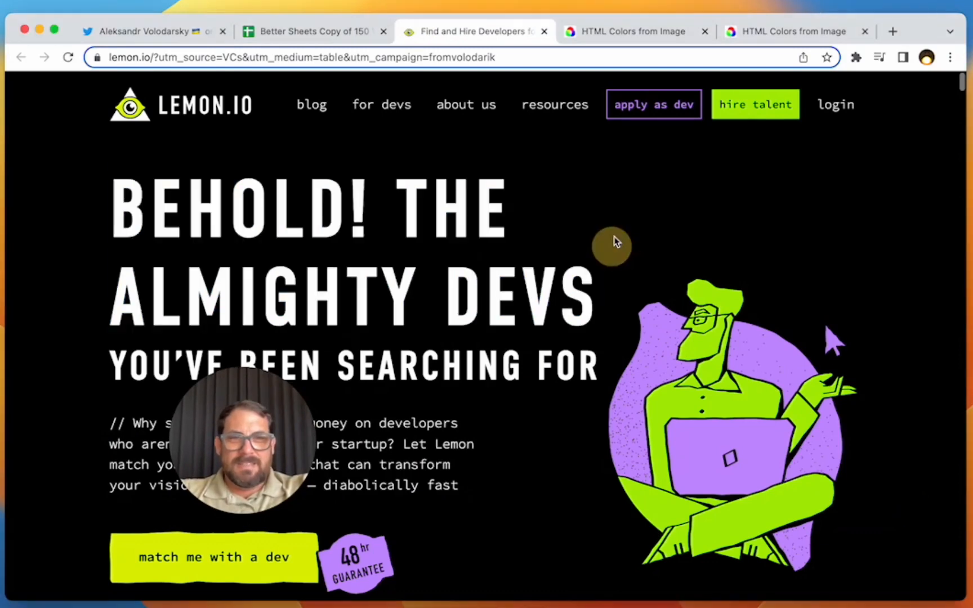
{"action": "key", "text": "super+shift+4"}
{"action": "left_click_drag", "start_coordinate": [601, 246], "coordinate": [897, 589]}
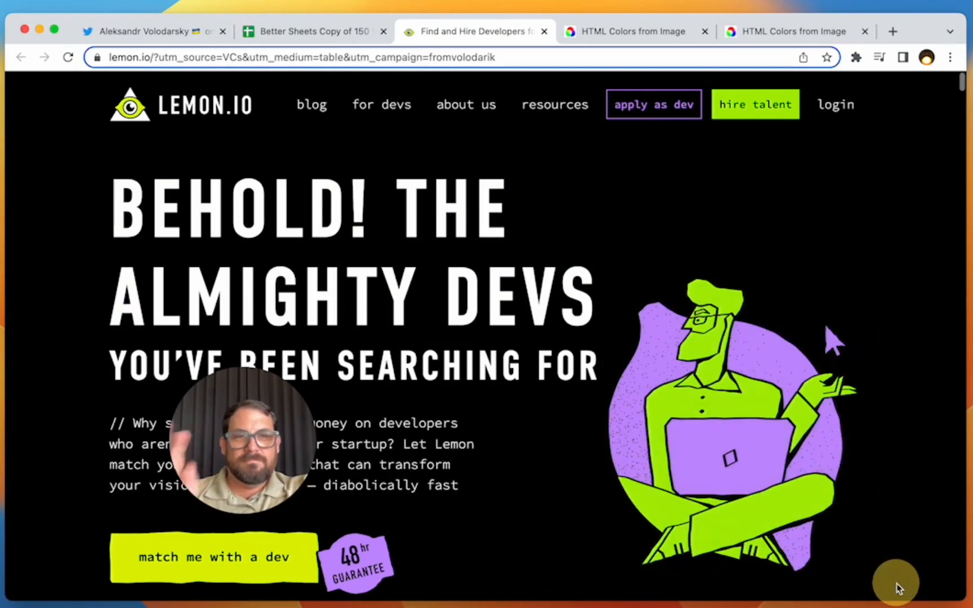
Step: Return to the START sheet of the spreadsheet and add four columns after column E
{"action": "left_click", "coordinate": [333, 34]}
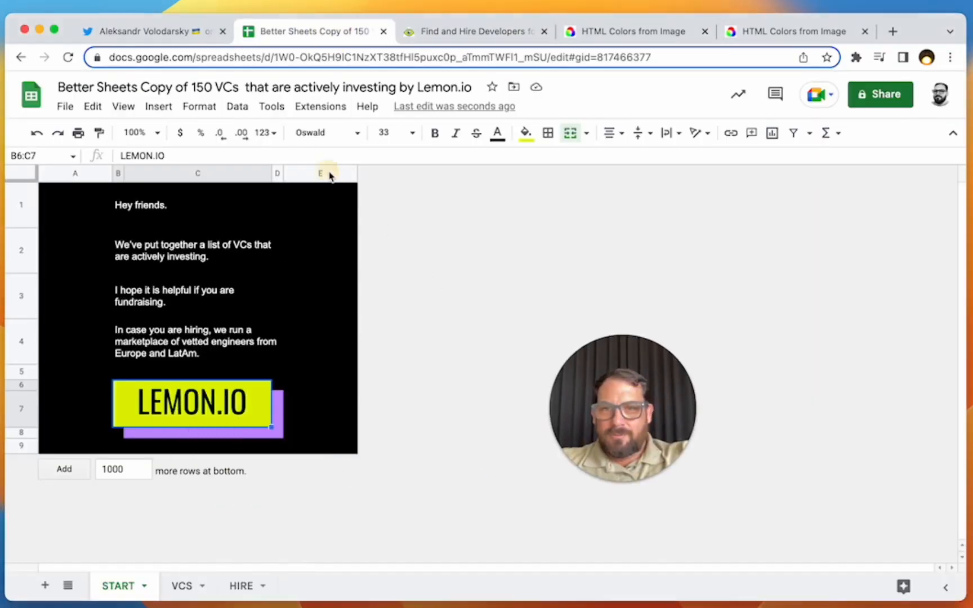
{"action": "right_click", "coordinate": [330, 175]}
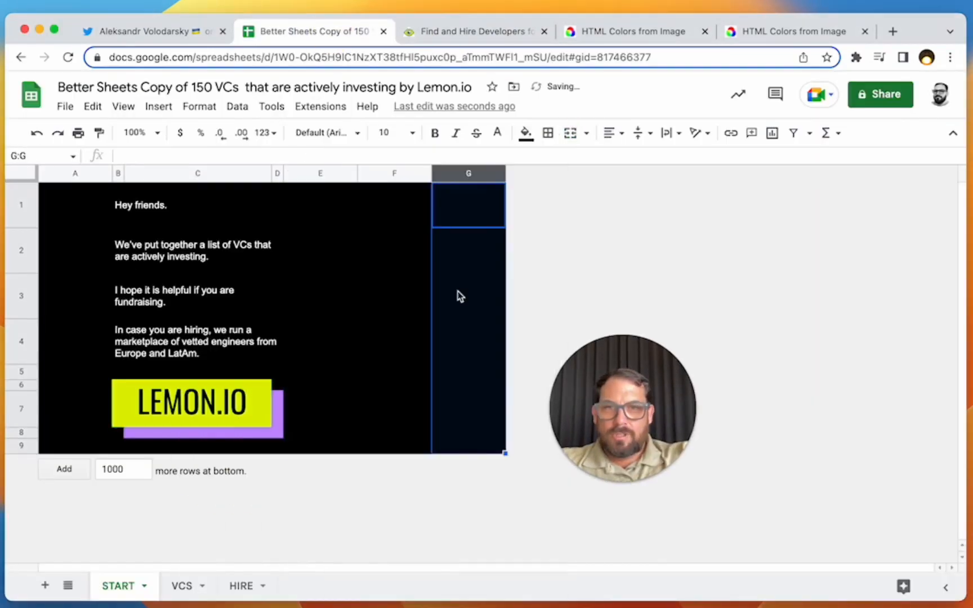
{"action": "key", "text": "super+y"}
{"action": "key", "text": "super+y"}
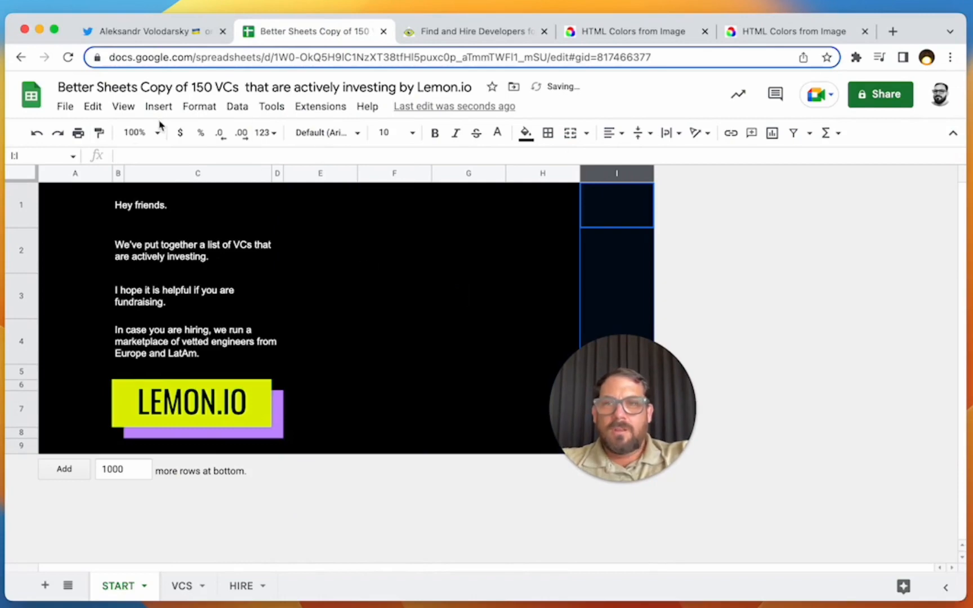
Step: Insert the captured developer illustration from the screenshots folder as an image over the cells of the START sheet
{"action": "left_click", "coordinate": [66, 108]}
{"action": "mouse_move", "coordinate": [158, 107]}
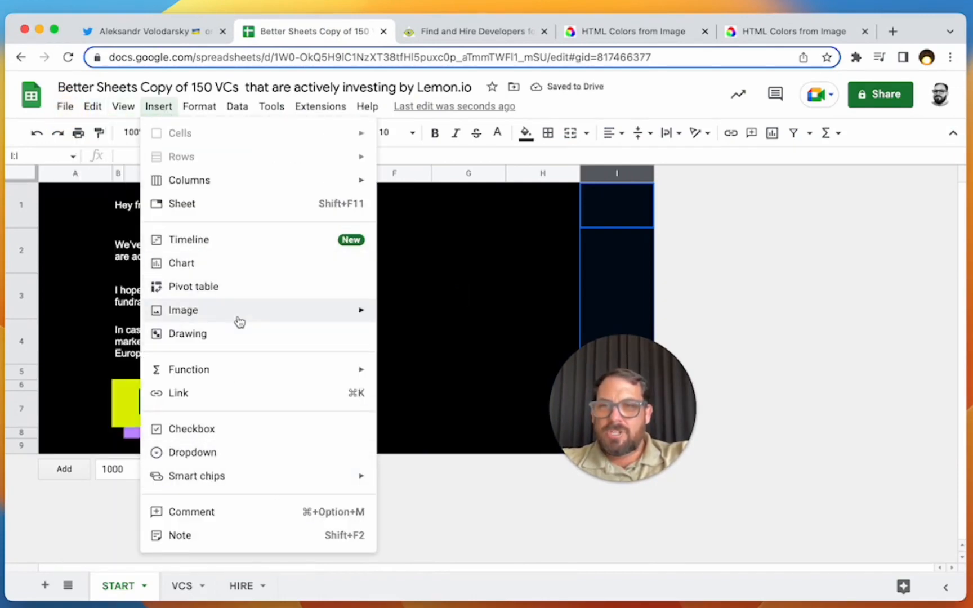
{"action": "mouse_move", "coordinate": [240, 322]}
{"action": "left_click", "coordinate": [434, 339]}
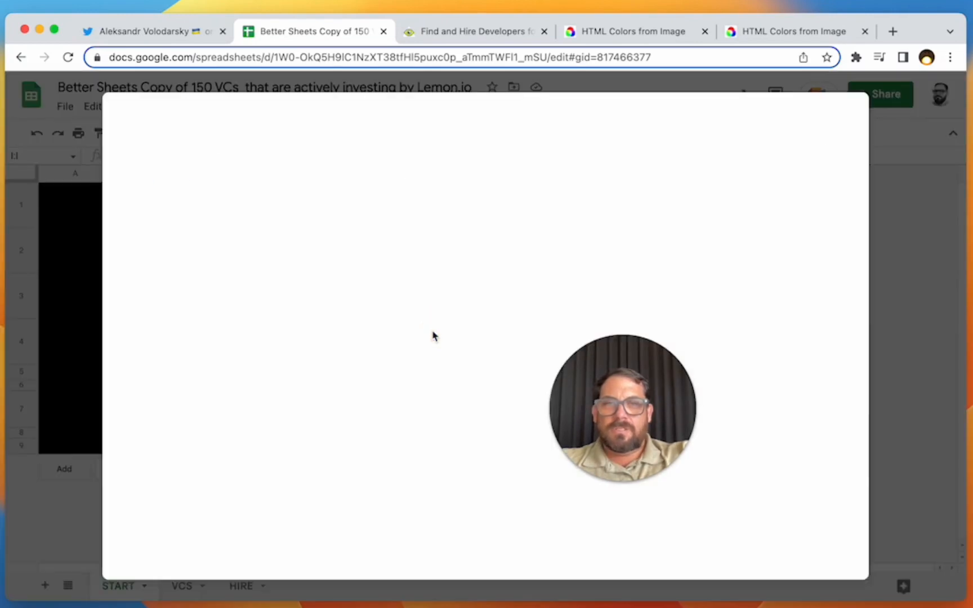
{"action": "left_click", "coordinate": [955, 422]}
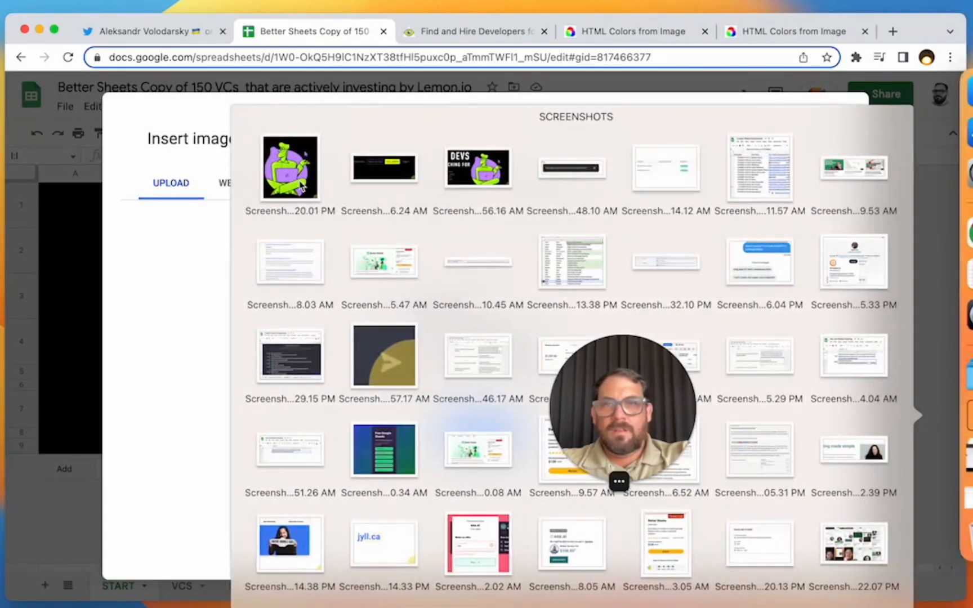
{"action": "left_click_drag", "start_coordinate": [301, 186], "coordinate": [512, 387]}
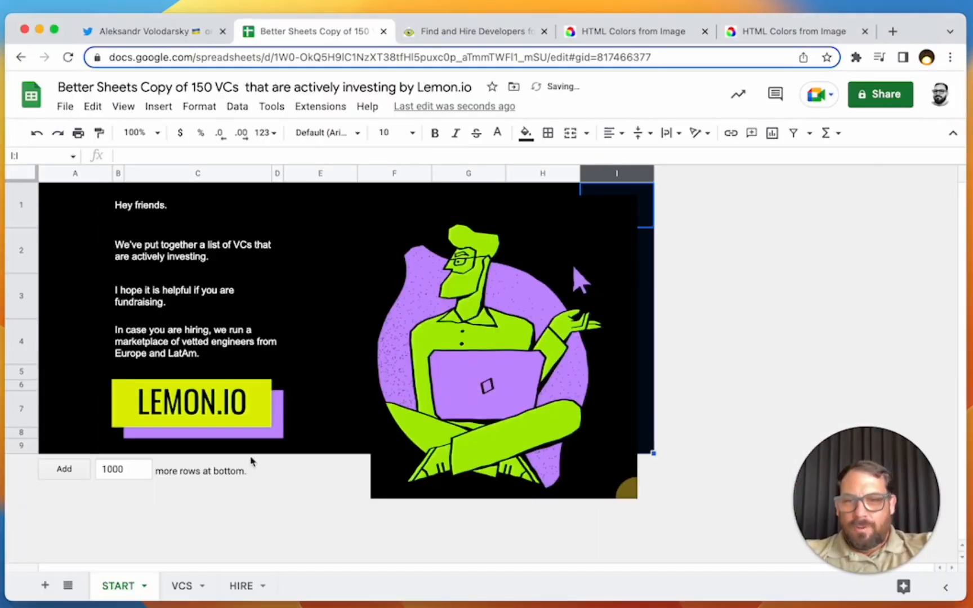
Step: Add five rows below row 9 of the START sheet
{"action": "right_click", "coordinate": [23, 448]}
{"action": "left_click", "coordinate": [76, 245]}
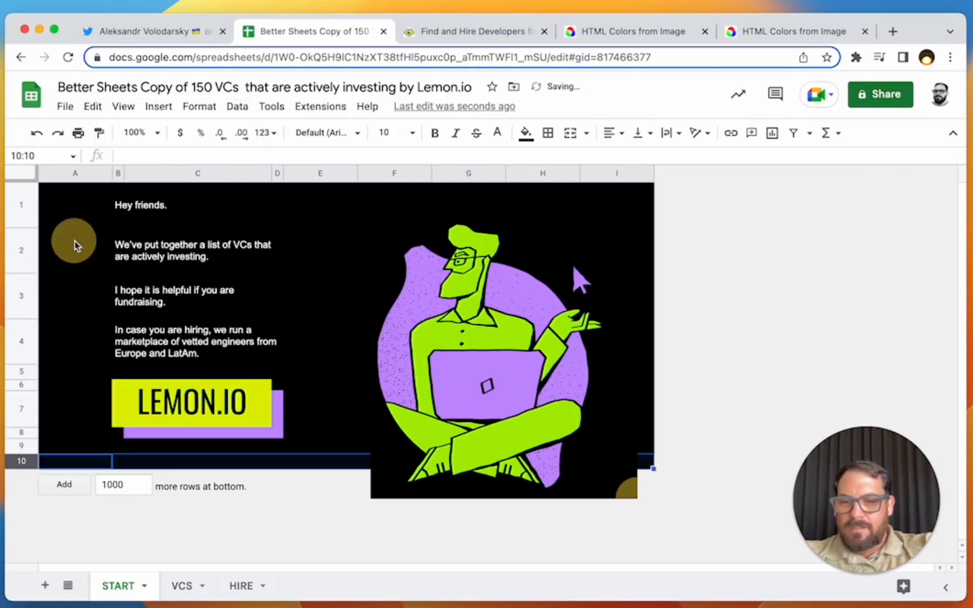
{"action": "key", "text": "super+y"}
{"action": "key", "text": "super+y"}
{"action": "key", "text": "super+y"}
{"action": "key", "text": "super+y"}
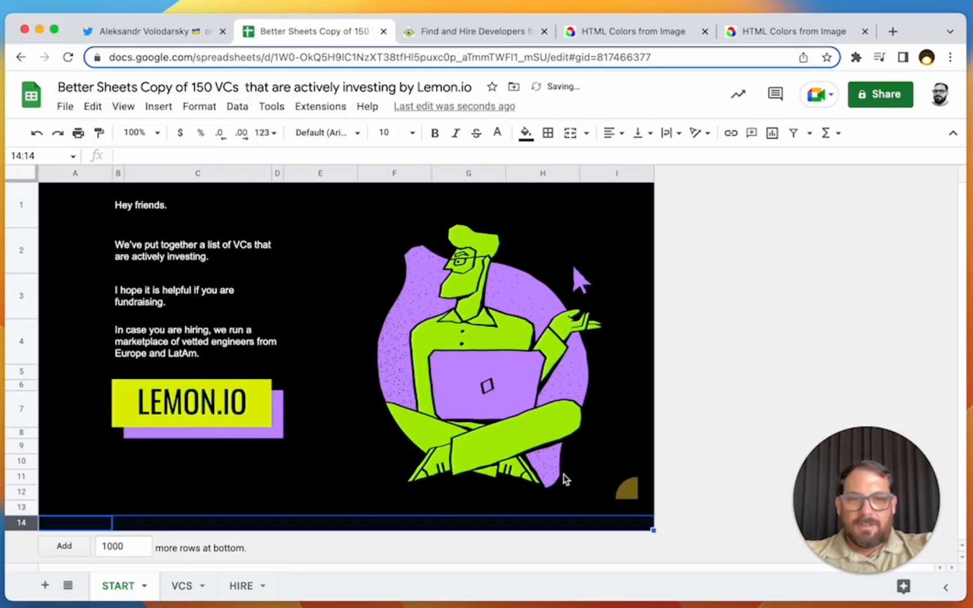
Step: Move the developer illustration down to the lower-right corner of the black area on the START sheet
{"action": "left_click", "coordinate": [564, 478]}
{"action": "left_click", "coordinate": [589, 469]}
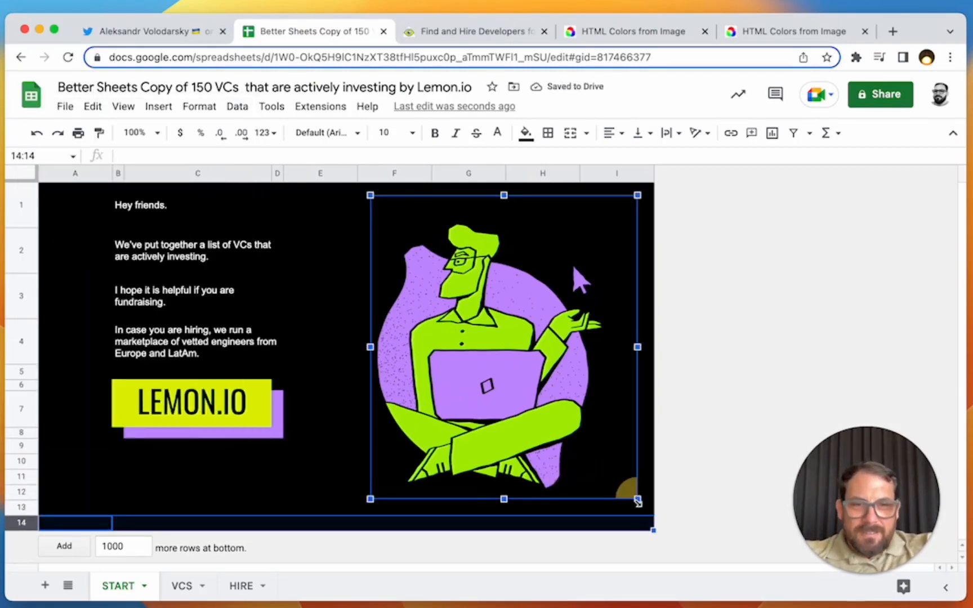
{"action": "left_click", "coordinate": [583, 444]}
{"action": "left_click", "coordinate": [572, 341]}
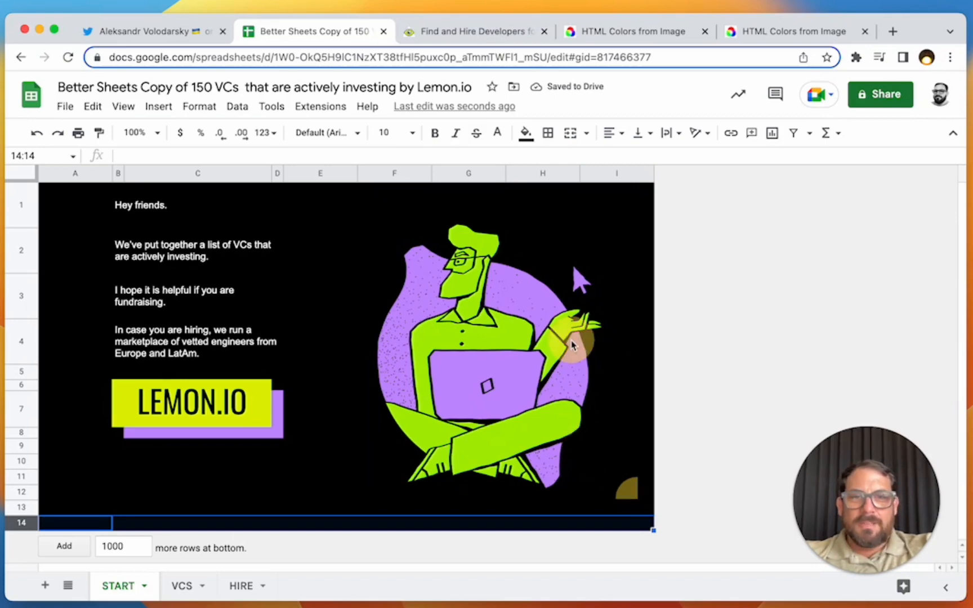
{"action": "left_click", "coordinate": [534, 326]}
{"action": "left_click", "coordinate": [341, 343]}
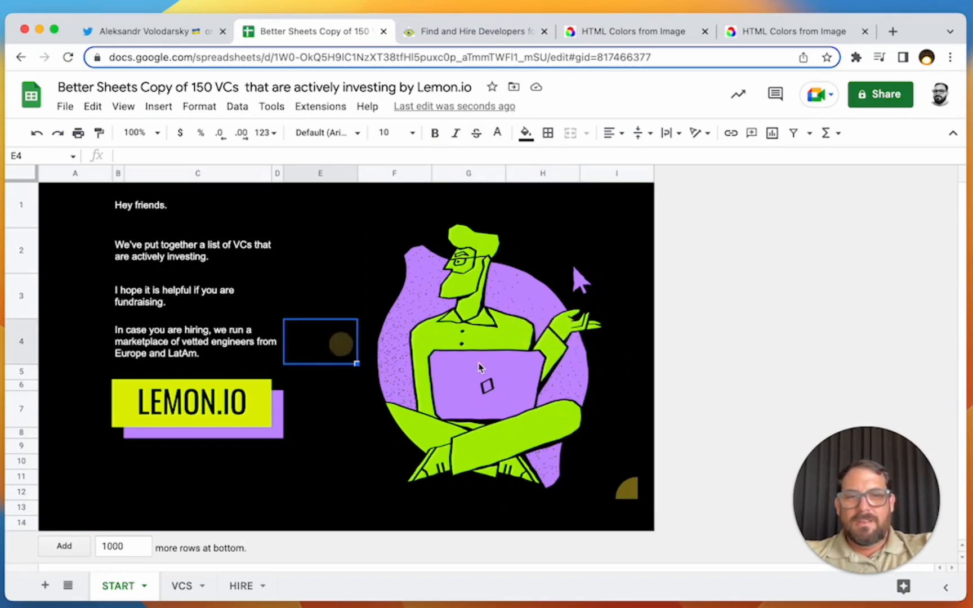
{"action": "left_click", "coordinate": [496, 384]}
{"action": "left_click", "coordinate": [521, 405]}
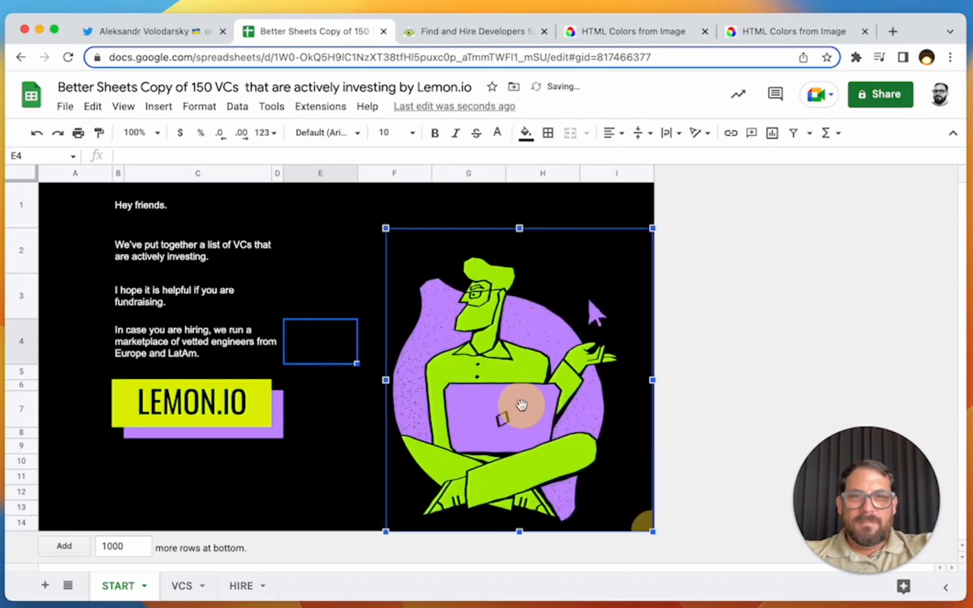
{"action": "left_click", "coordinate": [347, 321]}
{"action": "left_click", "coordinate": [326, 256]}
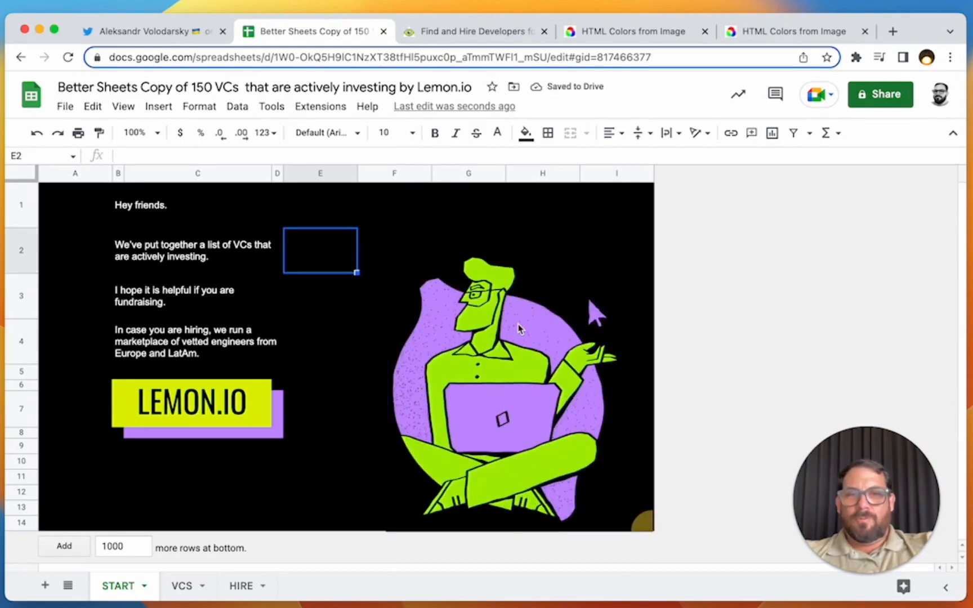
{"action": "left_click", "coordinate": [518, 290]}
{"action": "left_click", "coordinate": [278, 302]}
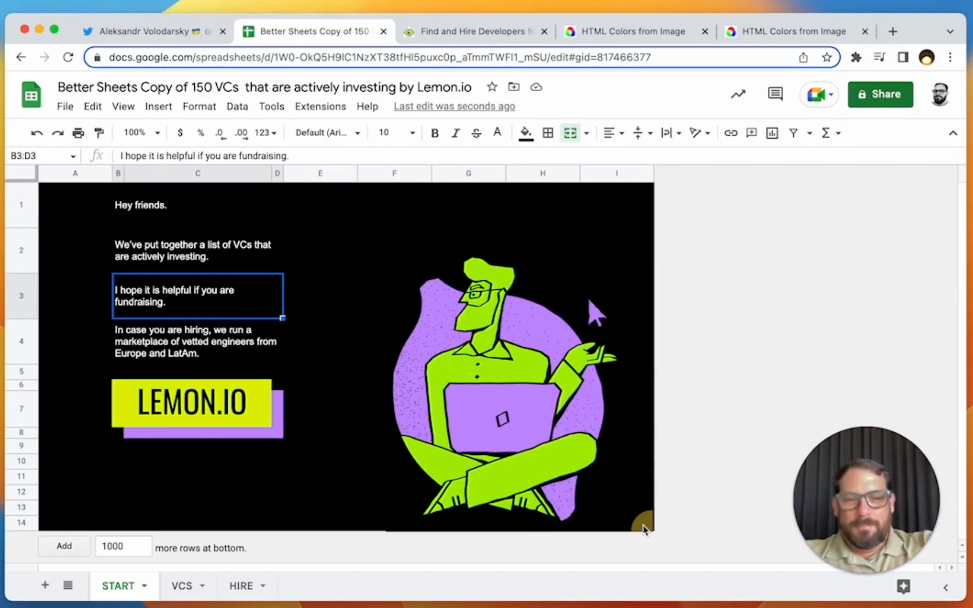
{"action": "left_click", "coordinate": [291, 301]}
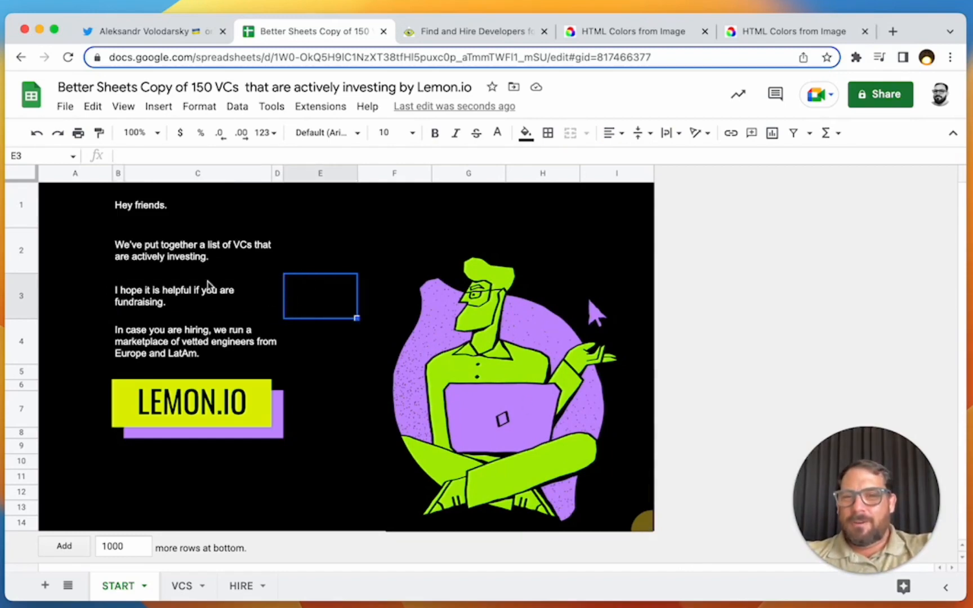
Step: Set the intro text in B1:D4 to the Nanum Gothic Coding font at size 14
{"action": "left_click_drag", "start_coordinate": [140, 202], "coordinate": [169, 344]}
{"action": "left_click", "coordinate": [329, 134]}
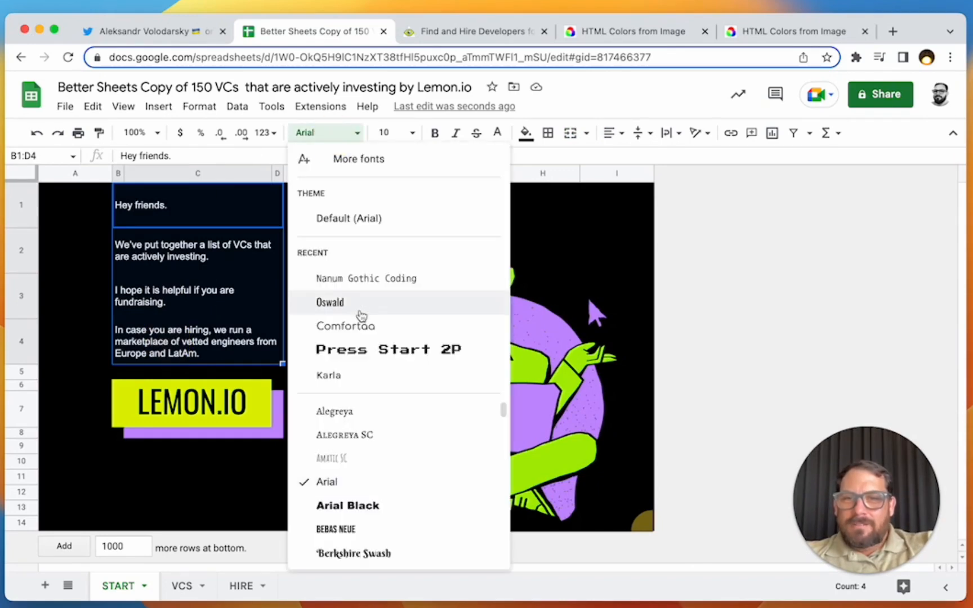
{"action": "left_click", "coordinate": [359, 304]}
{"action": "left_click", "coordinate": [312, 134]}
{"action": "left_click", "coordinate": [360, 303]}
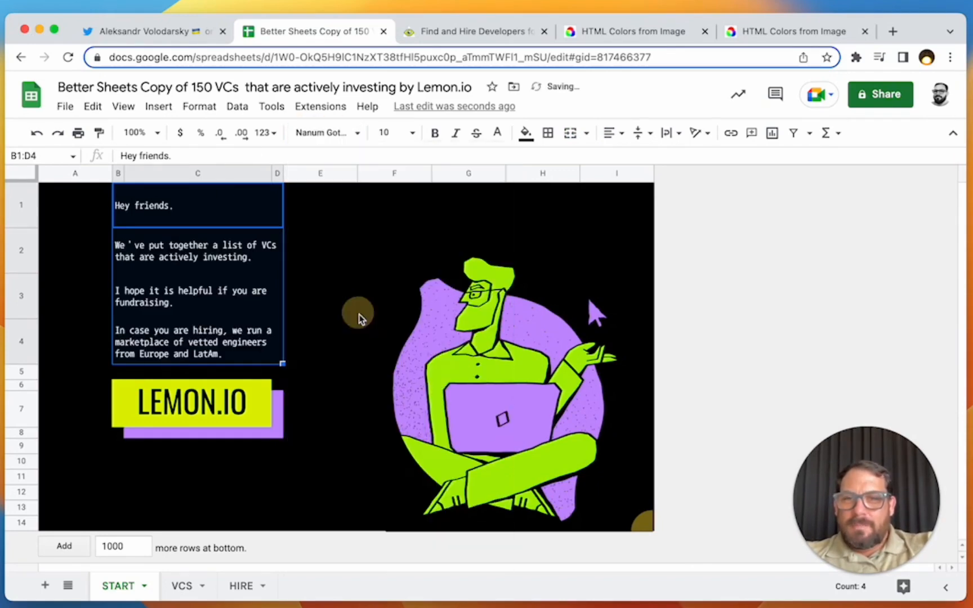
{"action": "left_click", "coordinate": [405, 133]}
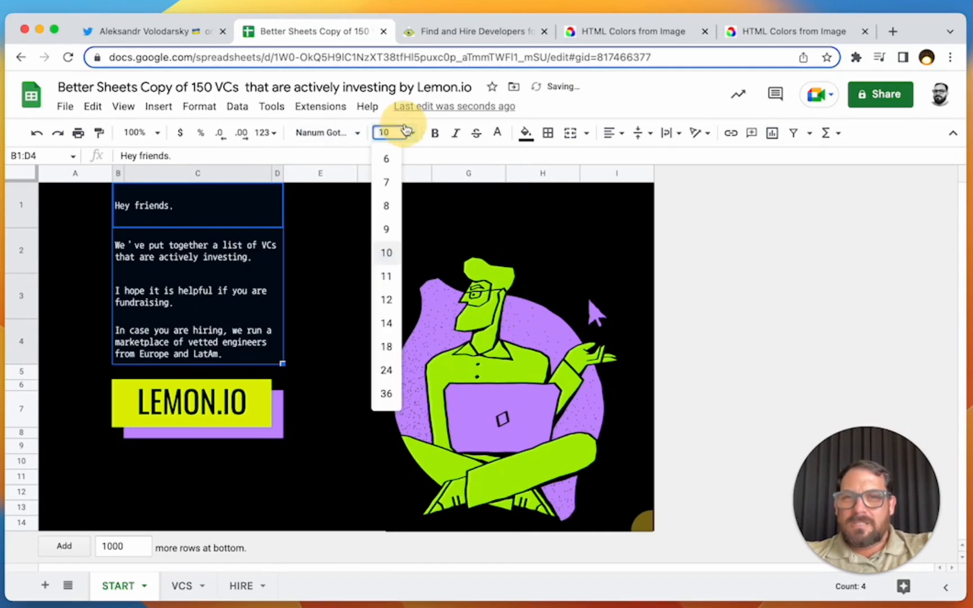
{"action": "left_click", "coordinate": [386, 323]}
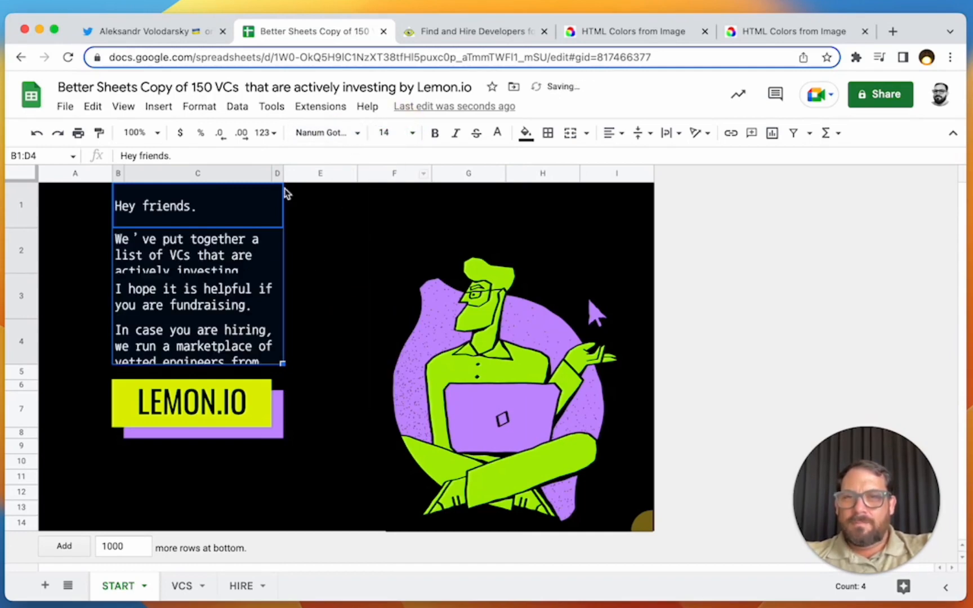
Step: Merge the intro text rows horizontally across B1:F4
{"action": "left_click_drag", "start_coordinate": [187, 201], "coordinate": [370, 365]}
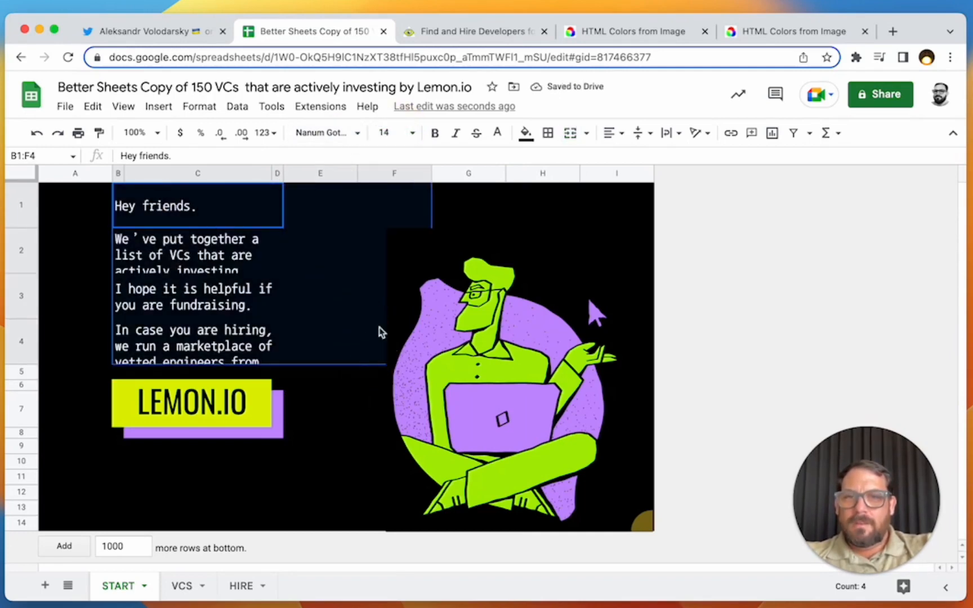
{"action": "left_click", "coordinate": [586, 133]}
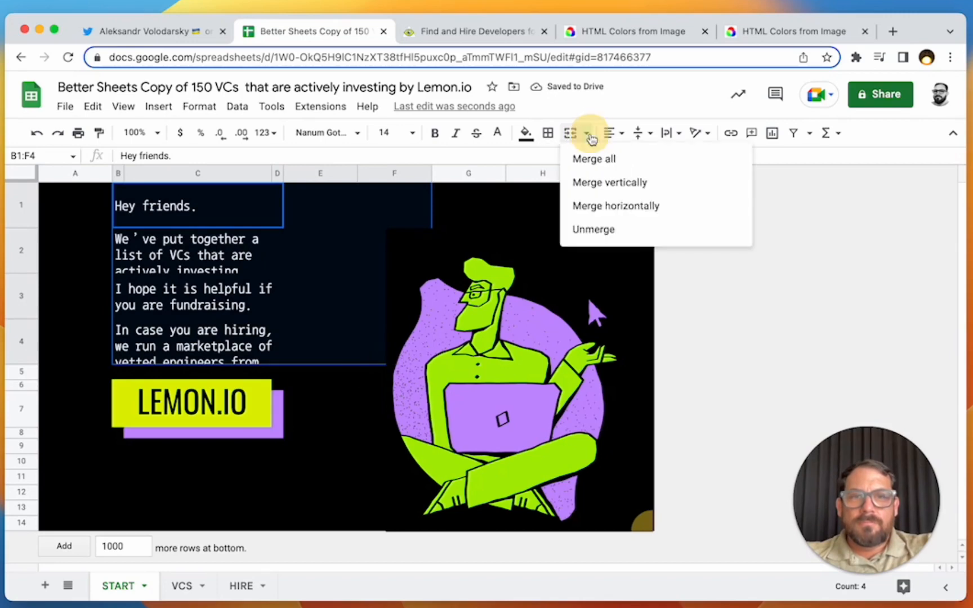
{"action": "left_click", "coordinate": [635, 211]}
Step: Insert one column after column G and move the illustration right, clear of the widened intro text
{"action": "left_click", "coordinate": [452, 350]}
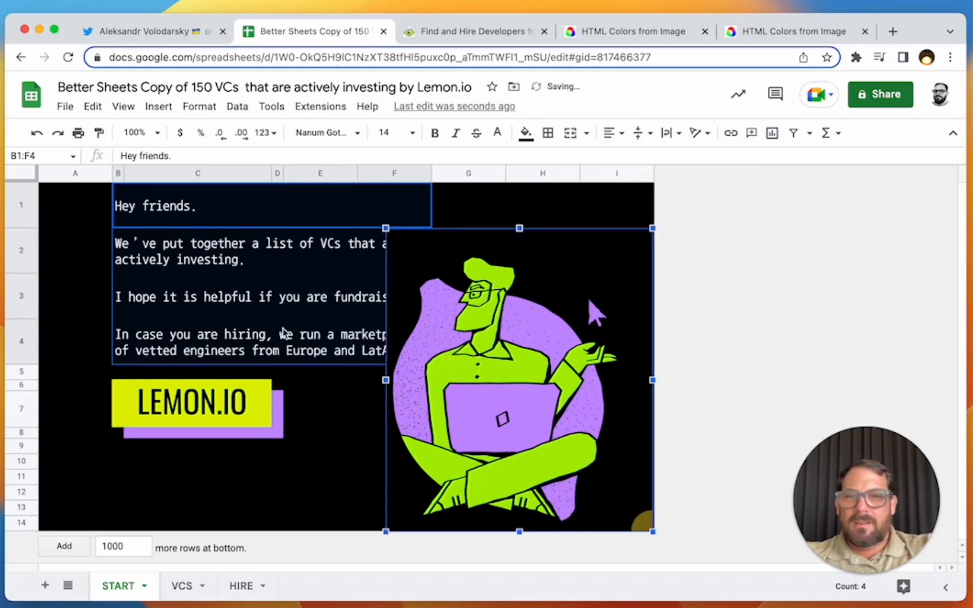
{"action": "right_click", "coordinate": [474, 176]}
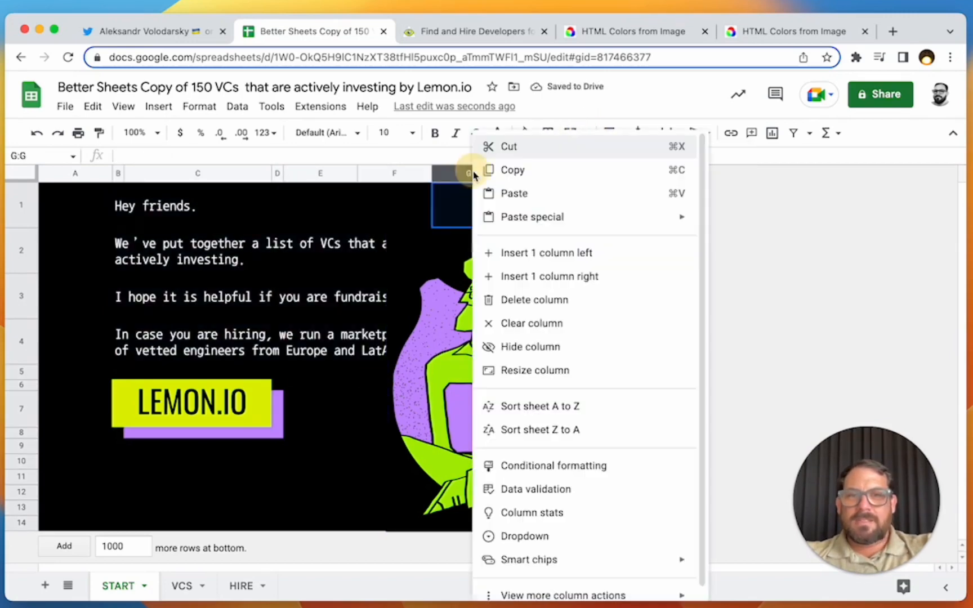
{"action": "left_click", "coordinate": [554, 277]}
{"action": "left_click", "coordinate": [578, 345]}
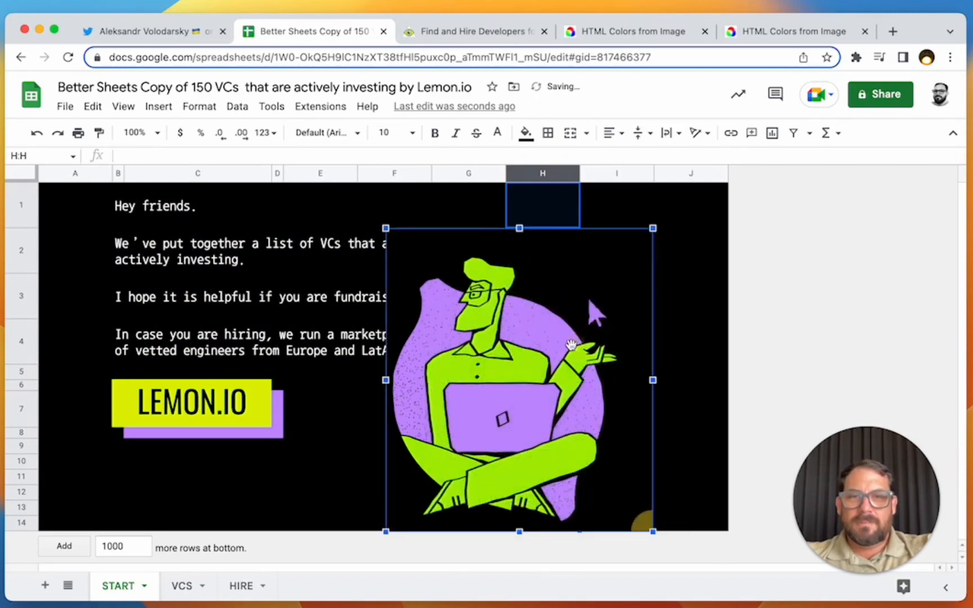
{"action": "left_click_drag", "start_coordinate": [578, 345], "coordinate": [628, 329]}
{"action": "left_click", "coordinate": [337, 310]}
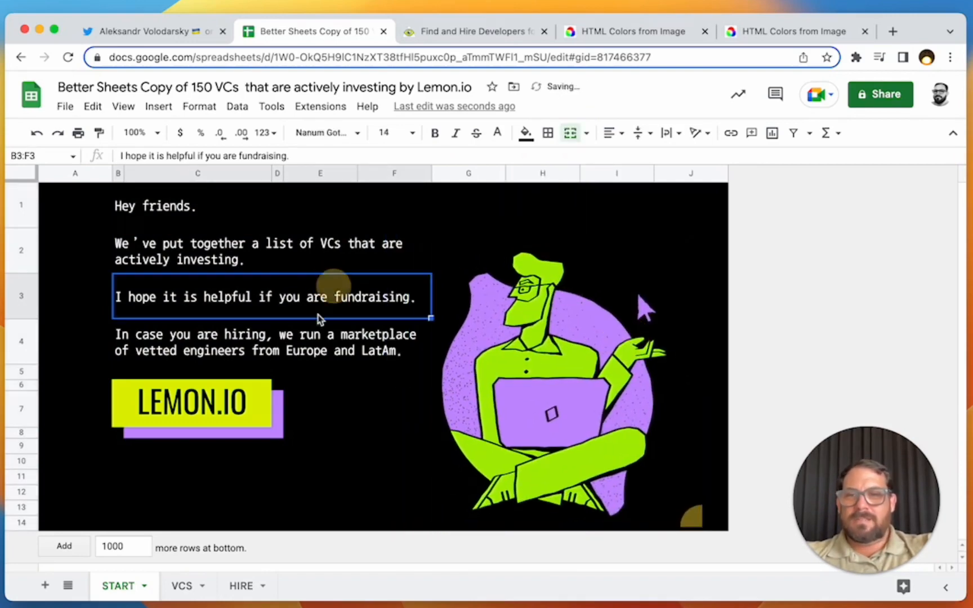
Step: Check the link on the LEMON.IO button and compare the START sheet with the Lemon.io website
{"action": "mouse_move", "coordinate": [207, 394]}
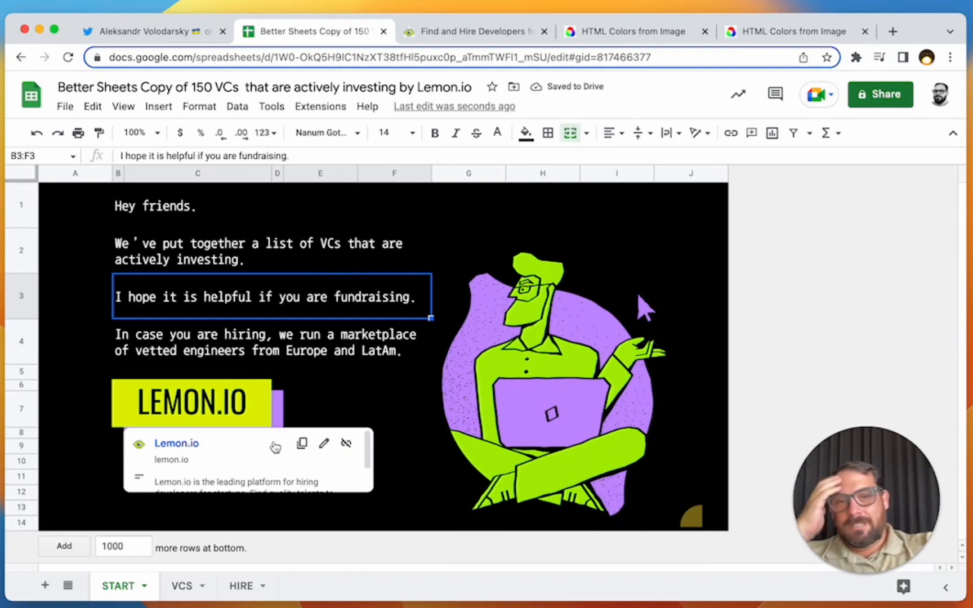
{"action": "left_click", "coordinate": [428, 31]}
{"action": "left_click", "coordinate": [337, 31]}
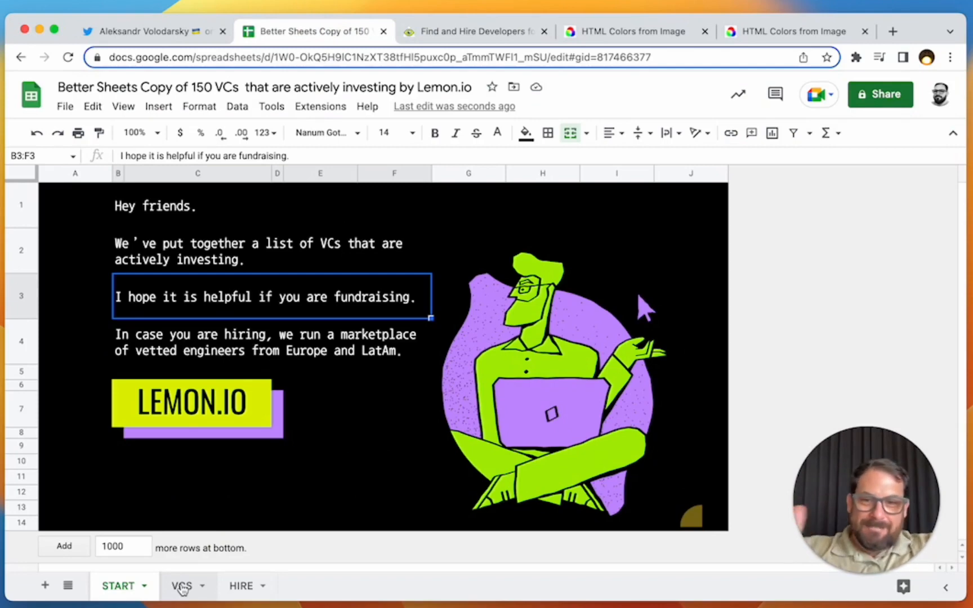
Step: Open the VCS sheet and check the link on the "wanna hire a dev?" cell A1
{"action": "left_click", "coordinate": [180, 586]}
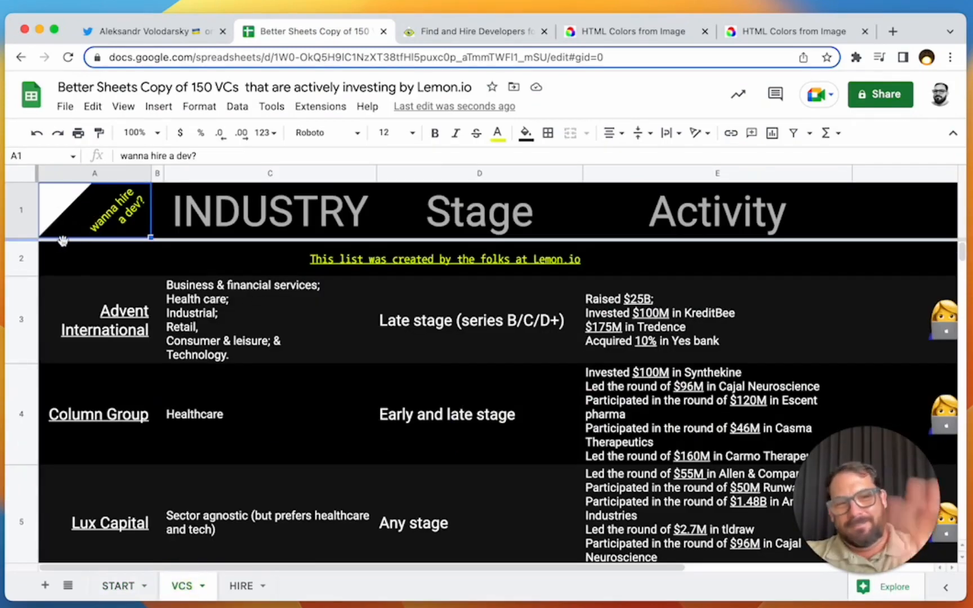
{"action": "mouse_move", "coordinate": [63, 241]}
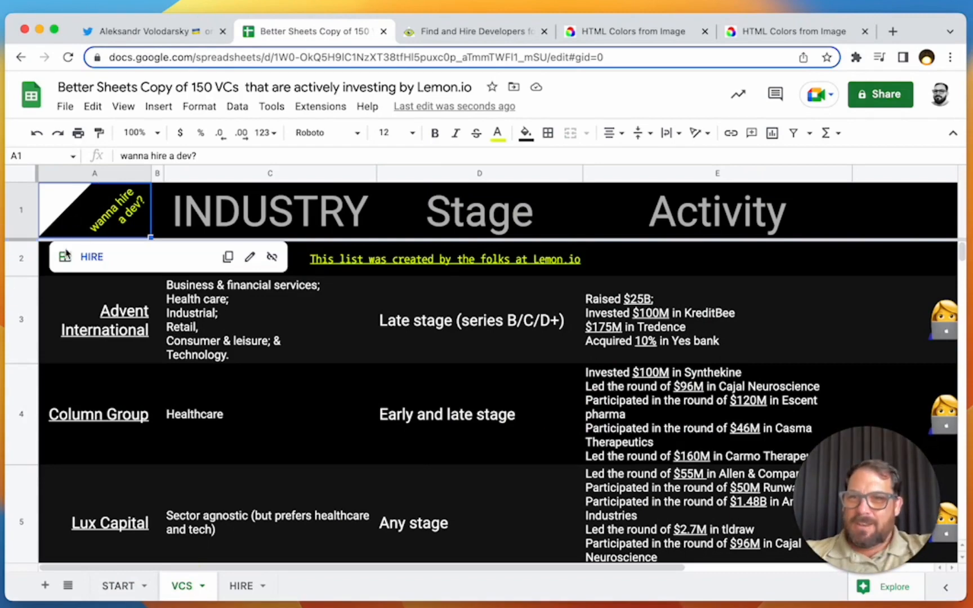
{"action": "left_click", "coordinate": [196, 207]}
{"action": "left_click", "coordinate": [133, 210]}
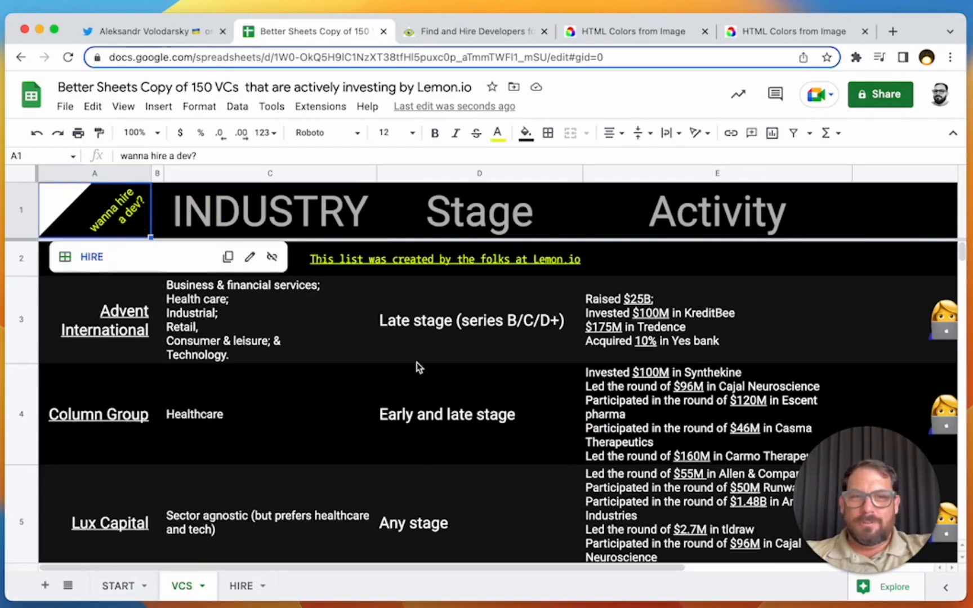
Step: Retype the all-caps header in C1 as Industry
{"action": "left_click", "coordinate": [334, 229]}
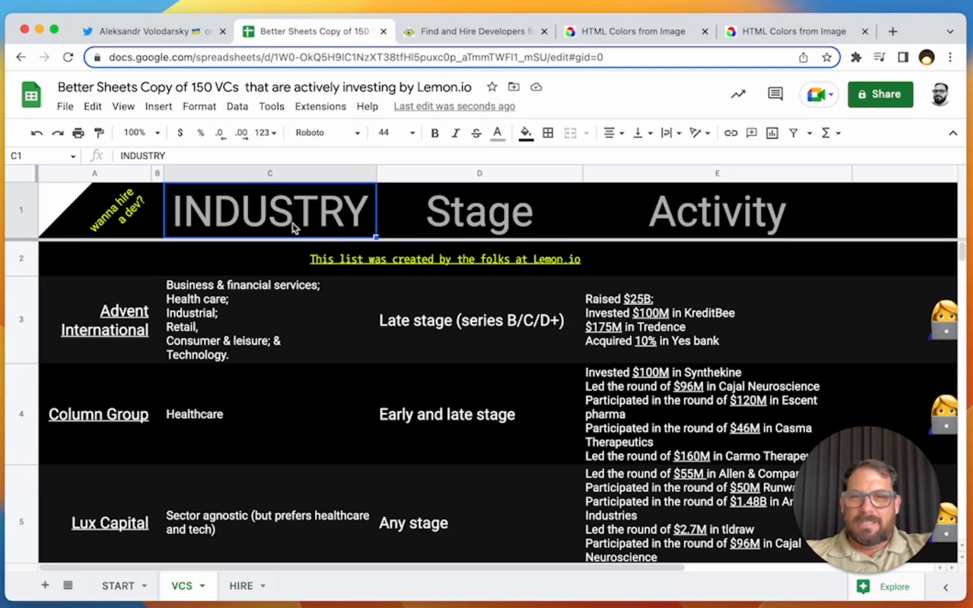
{"action": "type", "text": "Industry"}
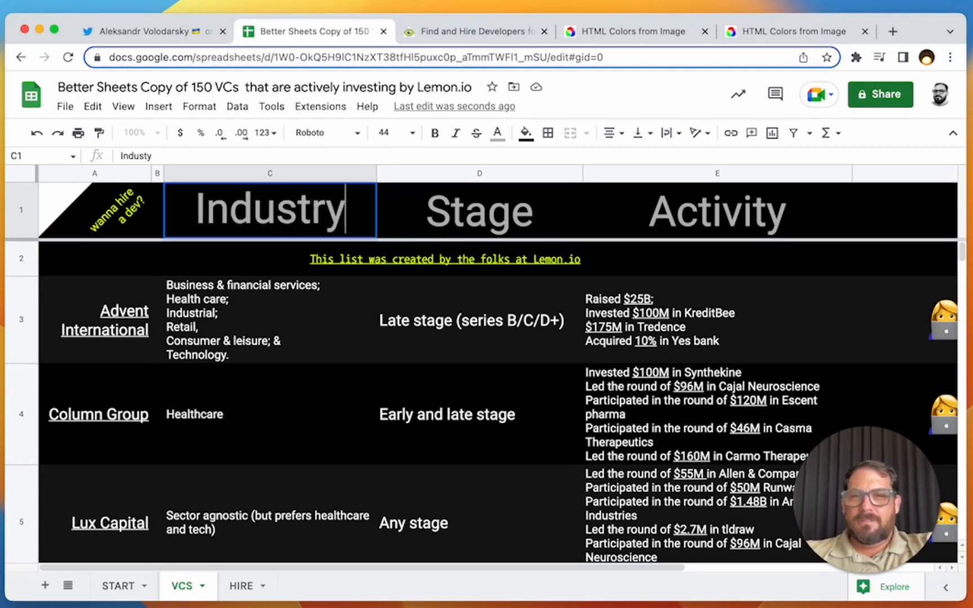
{"action": "key", "text": "Return"}
Step: Review the styling across the header row and down the first firms of the VCS sheet
{"action": "left_click", "coordinate": [271, 206]}
{"action": "key", "text": "Right"}
{"action": "key", "text": "Right"}
{"action": "key", "text": "Right"}
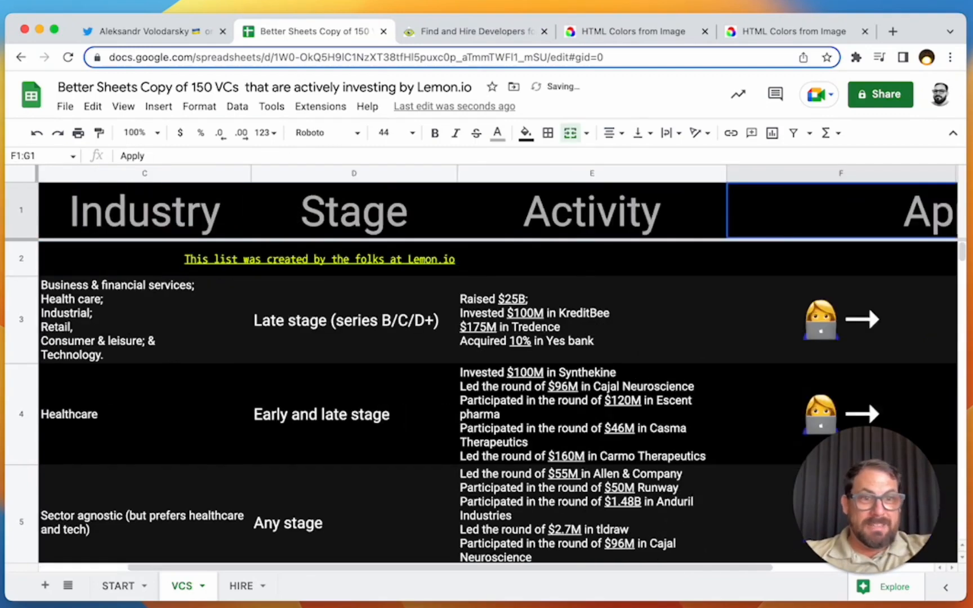
{"action": "key", "text": "Right"}
{"action": "key", "text": "Left"}
{"action": "key", "text": "Left"}
{"action": "key", "text": "Left"}
{"action": "key", "text": "Left"}
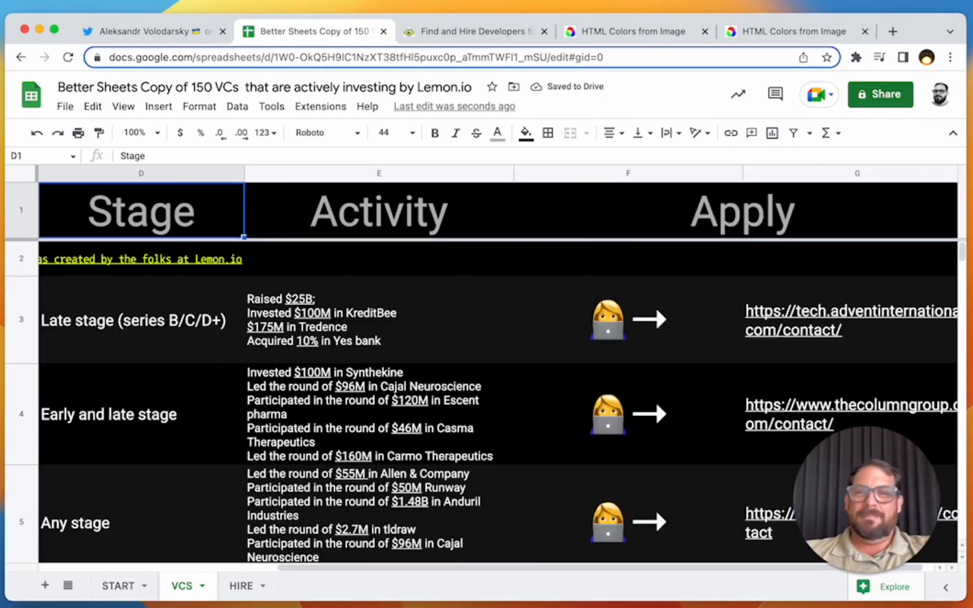
{"action": "key", "text": "Down"}
{"action": "key", "text": "Down"}
{"action": "key", "text": "Down"}
{"action": "key", "text": "Left"}
{"action": "key", "text": "Up"}
{"action": "key", "text": "Down"}
{"action": "key", "text": "Down"}
{"action": "key", "text": "Down"}
{"action": "key", "text": "Down"}
{"action": "key", "text": "Down"}
{"action": "key", "text": "Down"}
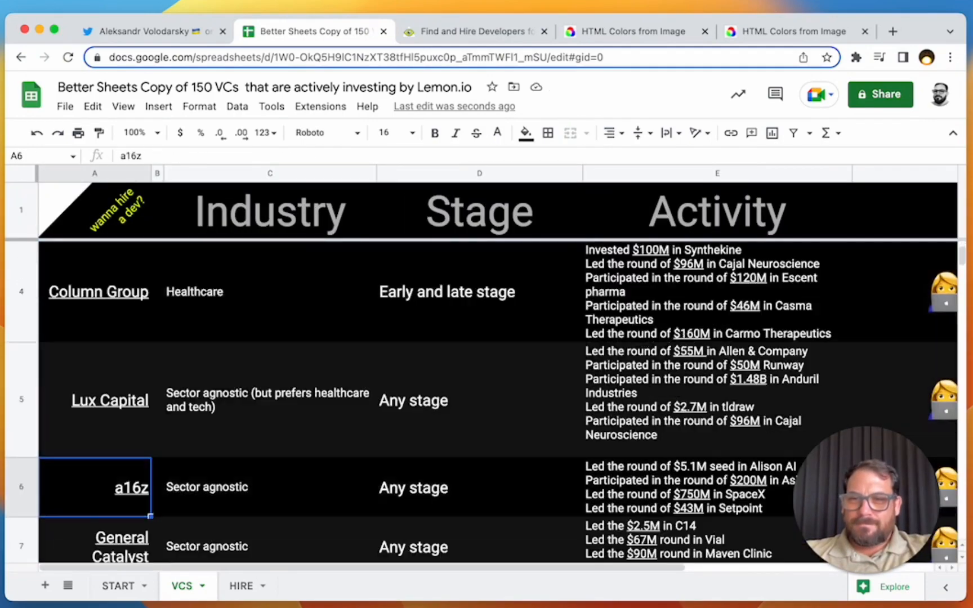
{"action": "key", "text": "Down"}
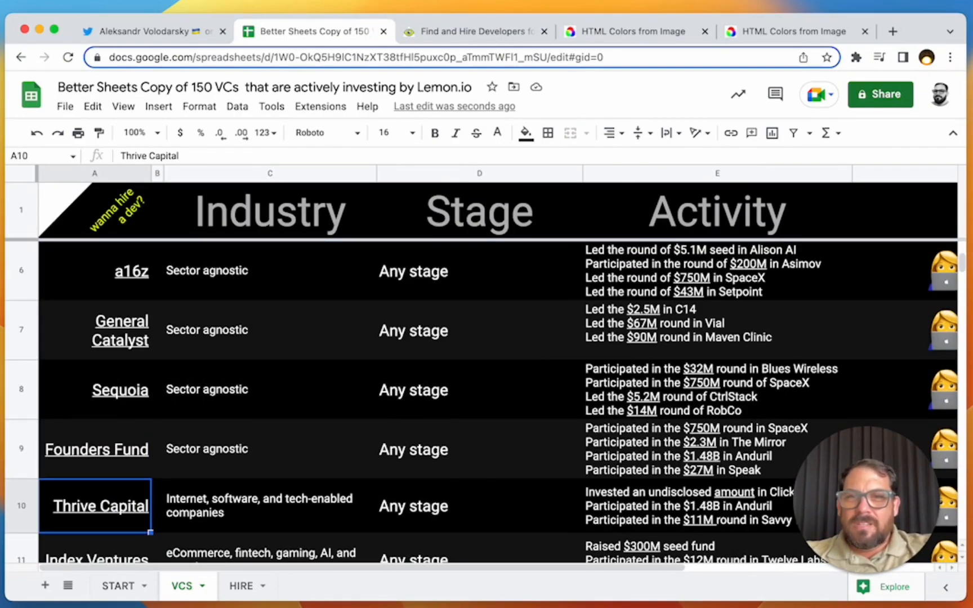
Step: Jump to the end of the VC list and review the rows upward along the Stage column
{"action": "key", "text": "ctrl+Down"}
{"action": "key", "text": "Right"}
{"action": "key", "text": "Right"}
{"action": "key", "text": "Right"}
{"action": "key", "text": "Up"}
{"action": "key", "text": "Up"}
{"action": "key", "text": "Up"}
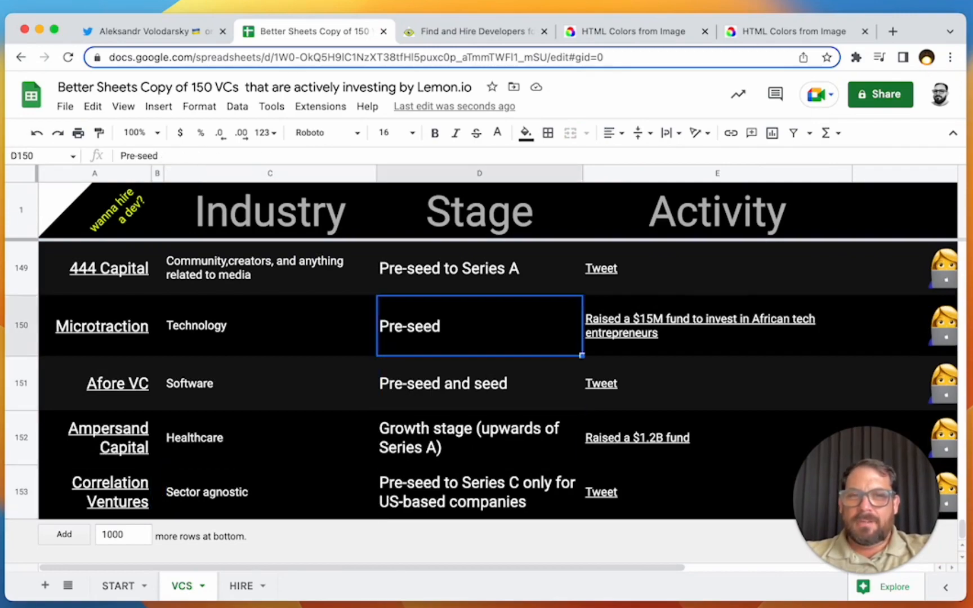
{"action": "key", "text": "Up"}
{"action": "key", "text": "Up"}
{"action": "key", "text": "Up"}
{"action": "key", "text": "Up"}
{"action": "key", "text": "Up"}
{"action": "key", "text": "Up"}
{"action": "key", "text": "Up"}
{"action": "key", "text": "Up"}
{"action": "key", "text": "Up"}
{"action": "key", "text": "Up"}
{"action": "key", "text": "Up"}
{"action": "key", "text": "Up"}
{"action": "key", "text": "Up"}
{"action": "key", "text": "Up"}
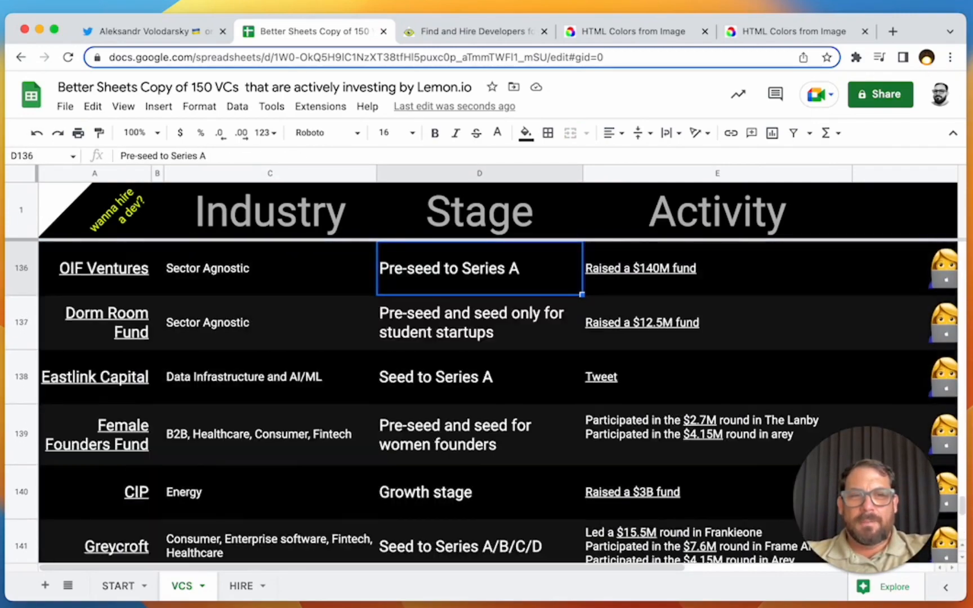
{"action": "key", "text": "Up"}
{"action": "key", "text": "Up"}
{"action": "key", "text": "Up"}
{"action": "key", "text": "Up"}
{"action": "key", "text": "Up"}
Step: Review the Apply column, test the apply link for OIF Ventures in row 136, and close the opened page
{"action": "key", "text": "Right"}
{"action": "key", "text": "Right"}
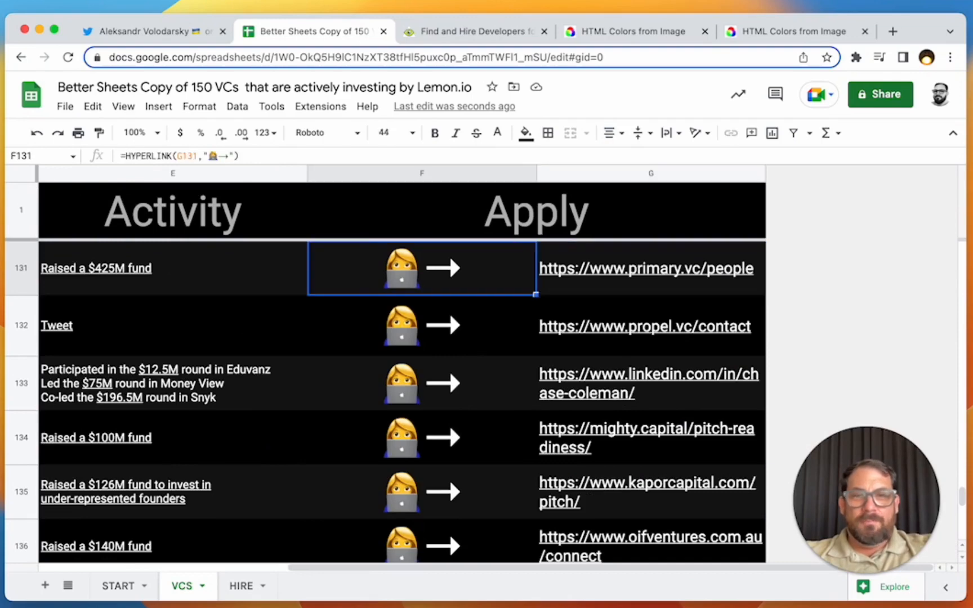
{"action": "key", "text": "Down"}
{"action": "key", "text": "Down"}
{"action": "key", "text": "Down"}
{"action": "key", "text": "Down"}
{"action": "key", "text": "Down"}
{"action": "key", "text": "Down"}
{"action": "key", "text": "Down"}
{"action": "key", "text": "Down"}
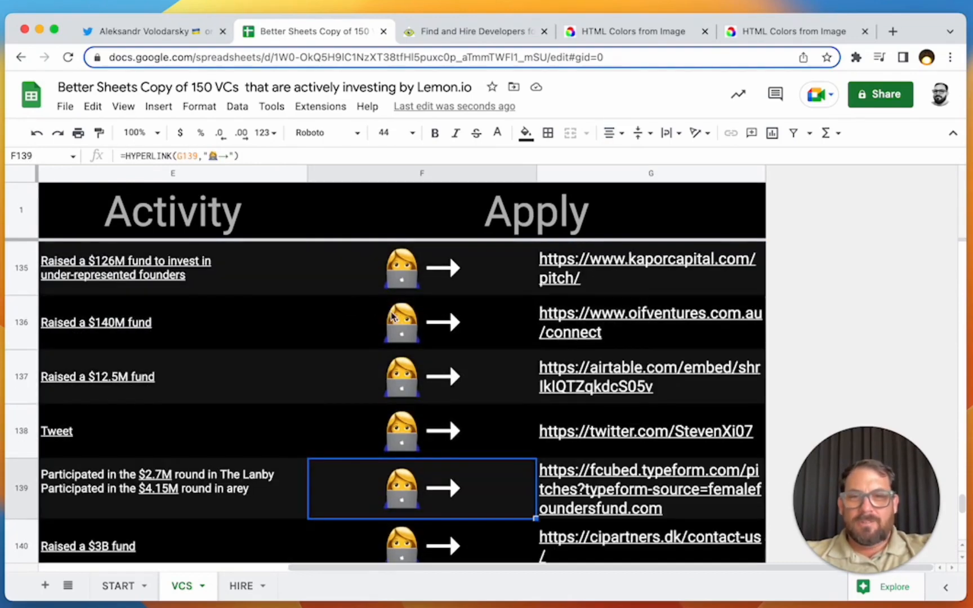
{"action": "left_click", "coordinate": [393, 317]}
{"action": "left_click", "coordinate": [430, 369]}
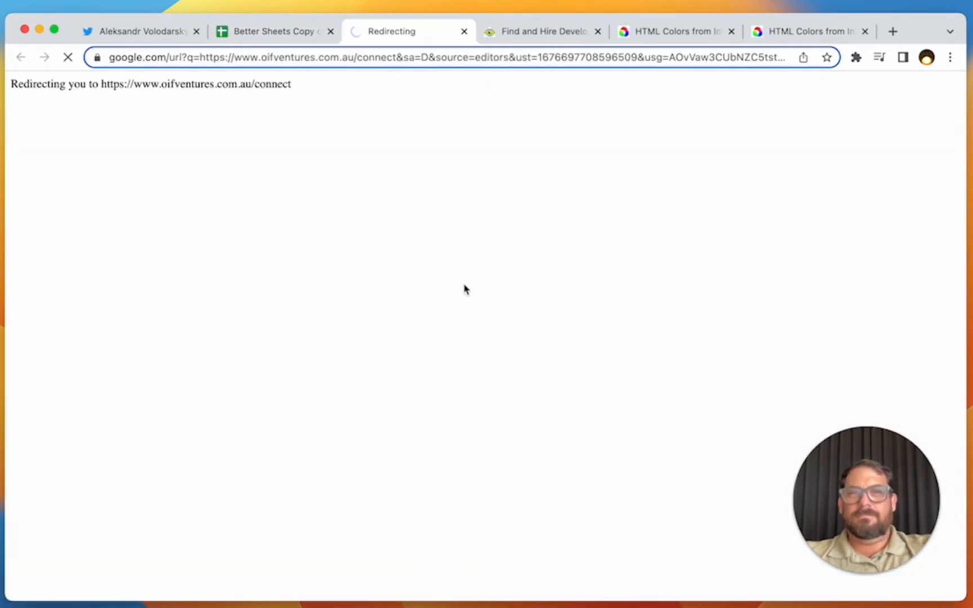
{"action": "key", "text": "super+w"}
{"action": "key", "text": "Left"}
{"action": "key", "text": "Left"}
{"action": "key", "text": "Left"}
{"action": "key", "text": "Left"}
{"action": "key", "text": "Left"}
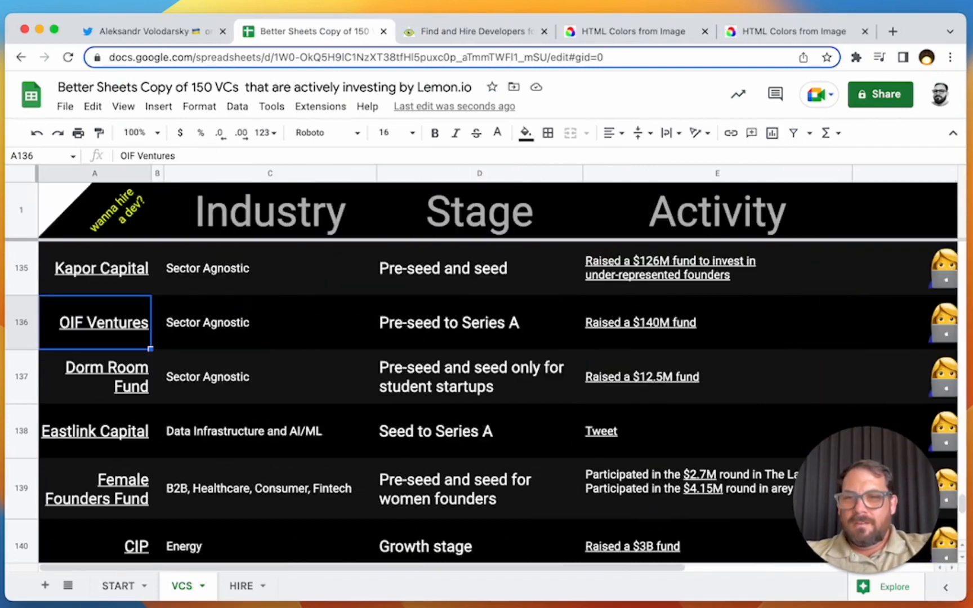
{"action": "left_click", "coordinate": [228, 304]}
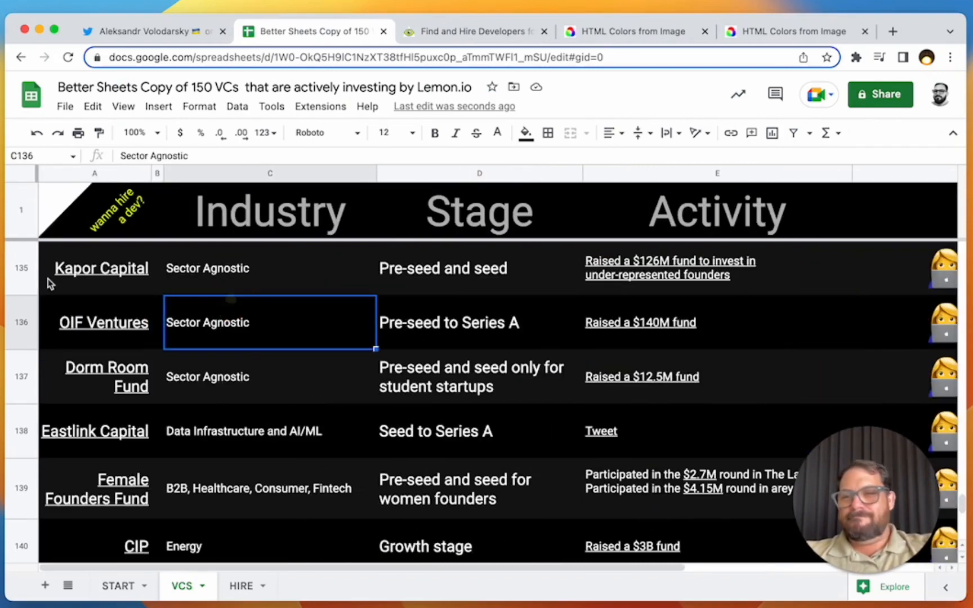
Step: Review the VC rows upward along the Industry column from row 136 to Madrona Venture Group in row 124
{"action": "left_click", "coordinate": [475, 332]}
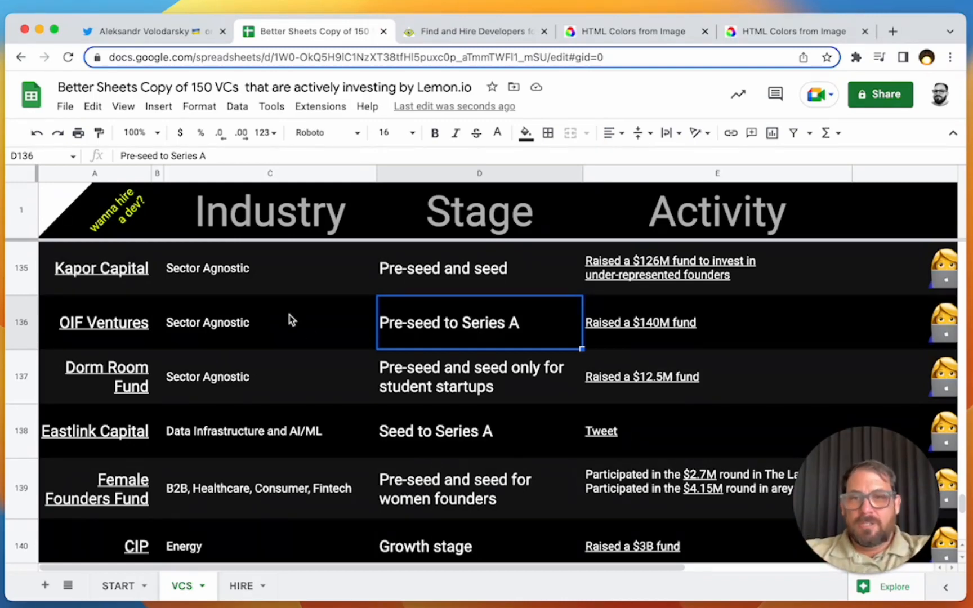
{"action": "left_click", "coordinate": [273, 308]}
{"action": "key", "text": "Up"}
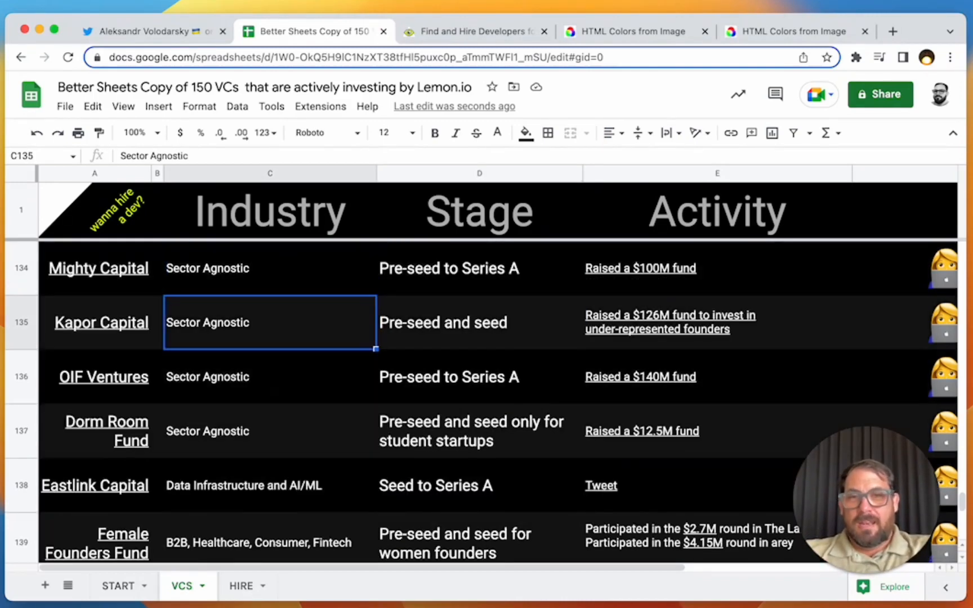
{"action": "key", "text": "Up"}
{"action": "key", "text": "Up"}
{"action": "key", "text": "Up"}
{"action": "key", "text": "Up"}
{"action": "key", "text": "Up"}
{"action": "key", "text": "Up"}
{"action": "key", "text": "Up"}
{"action": "key", "text": "Up"}
{"action": "key", "text": "Up"}
{"action": "key", "text": "Up"}
{"action": "key", "text": "Up"}
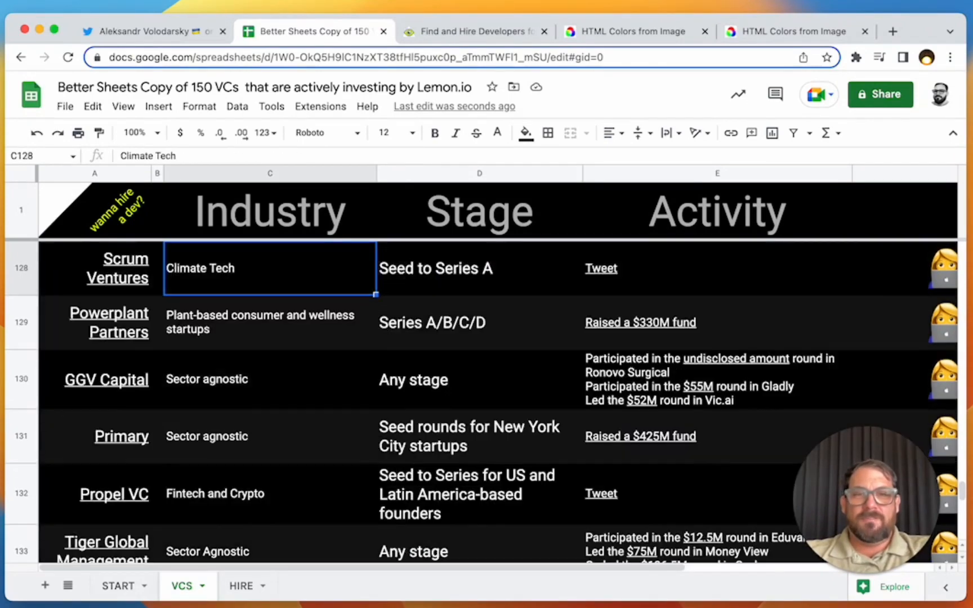
{"action": "key", "text": "Left"}
{"action": "key", "text": "Left"}
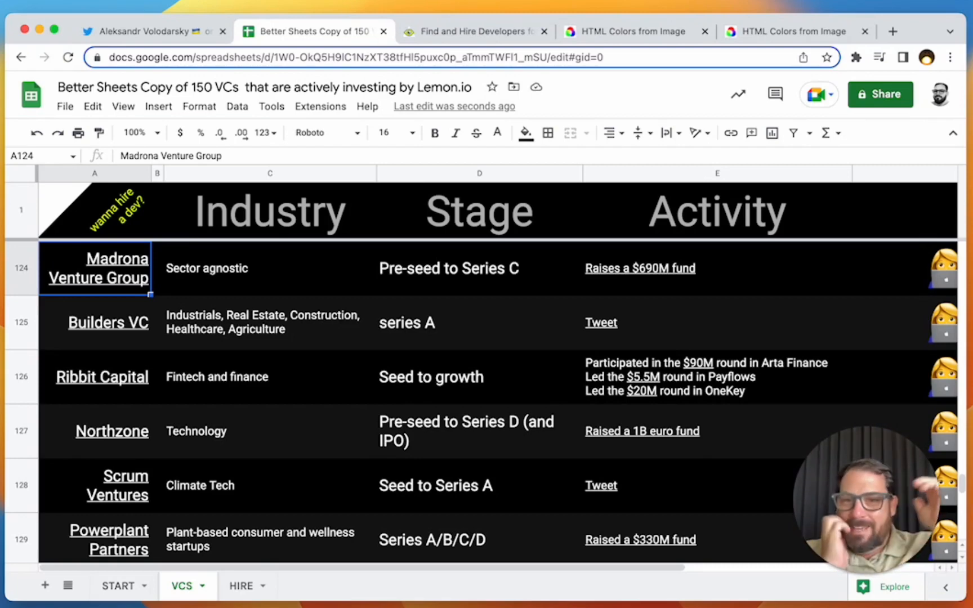
{"action": "left_click_drag", "start_coordinate": [214, 274], "coordinate": [83, 272]}
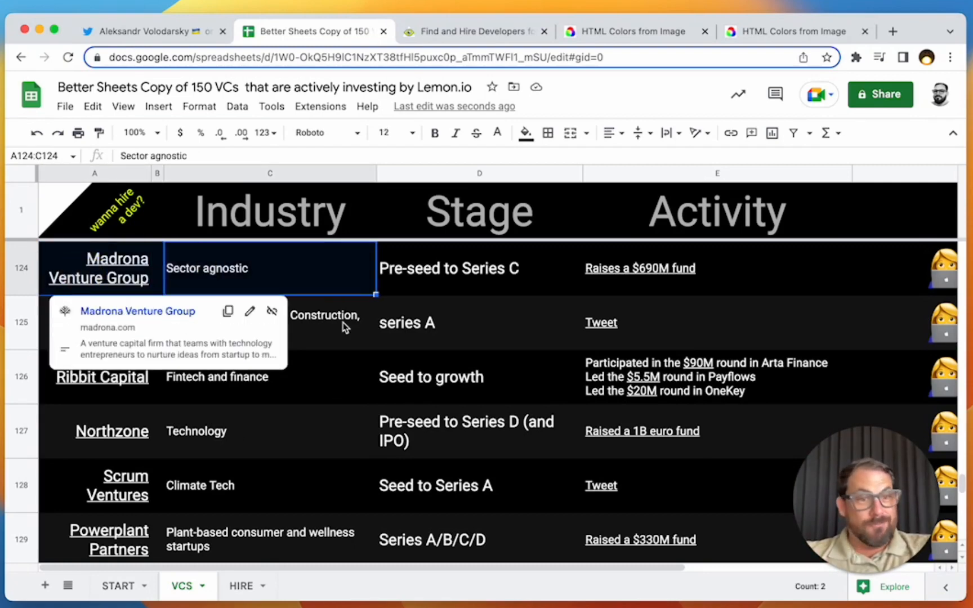
{"action": "left_click", "coordinate": [180, 264]}
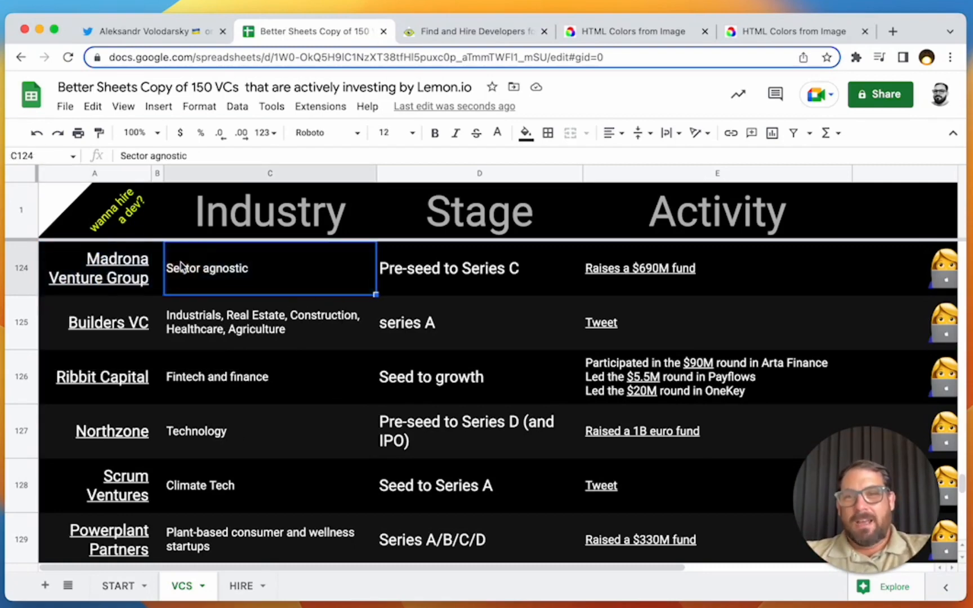
Step: Jump to the end of the VC list and review the last firms across to their Apply links
{"action": "key", "text": "Up"}
{"action": "key", "text": "super+Up"}
{"action": "key", "text": "Left"}
{"action": "key", "text": "super+Down"}
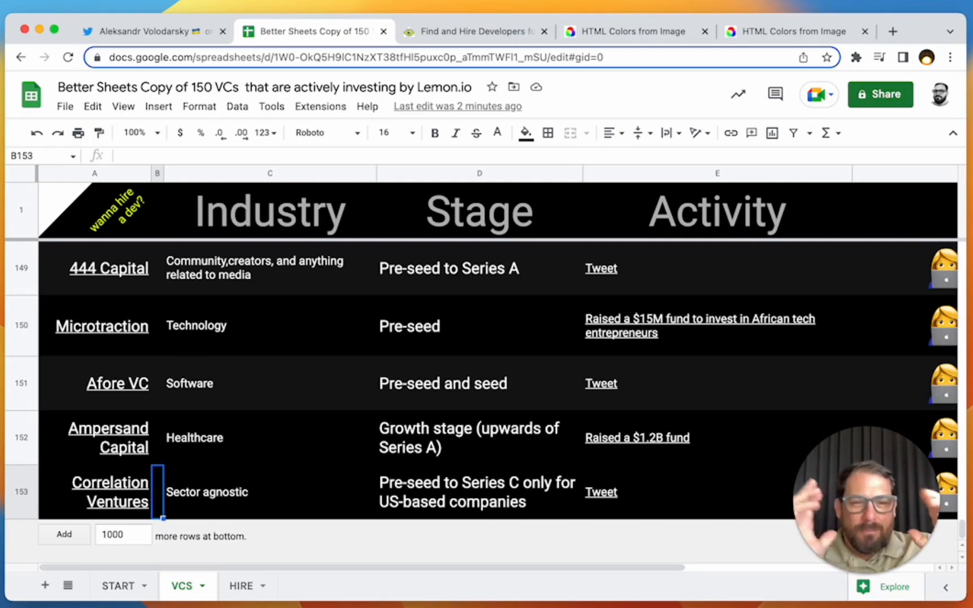
{"action": "key", "text": "Up"}
{"action": "key", "text": "Up"}
{"action": "key", "text": "Up"}
{"action": "key", "text": "Right"}
{"action": "key", "text": "Right"}
{"action": "key", "text": "Right"}
{"action": "key", "text": "Right"}
{"action": "key", "text": "Right"}
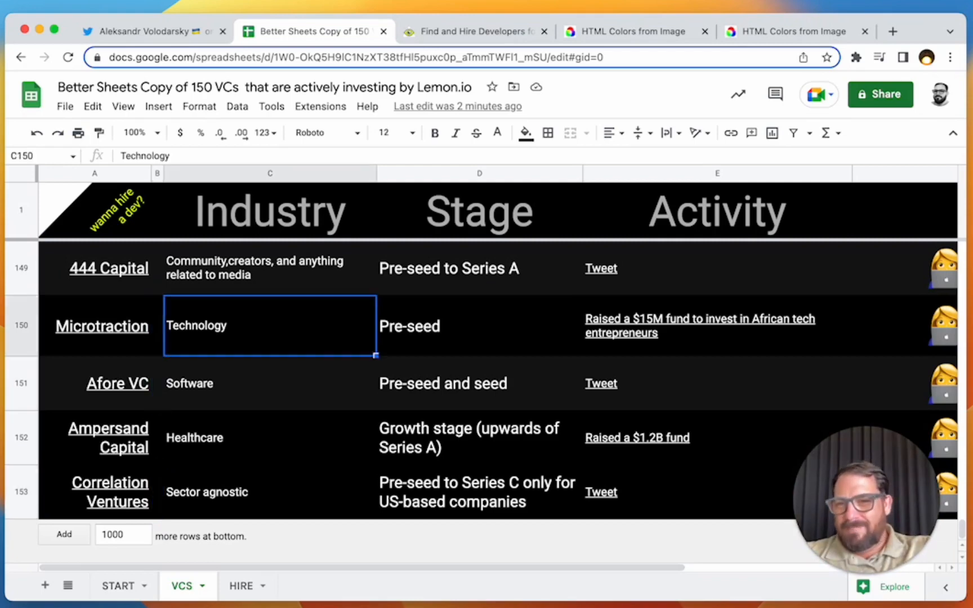
{"action": "key", "text": "Left"}
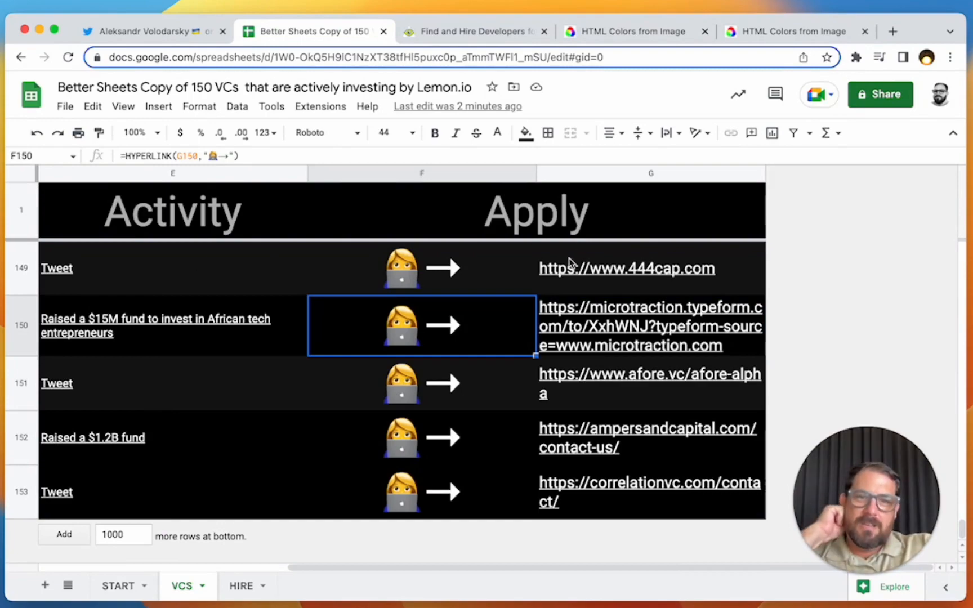
{"action": "left_click", "coordinate": [491, 275]}
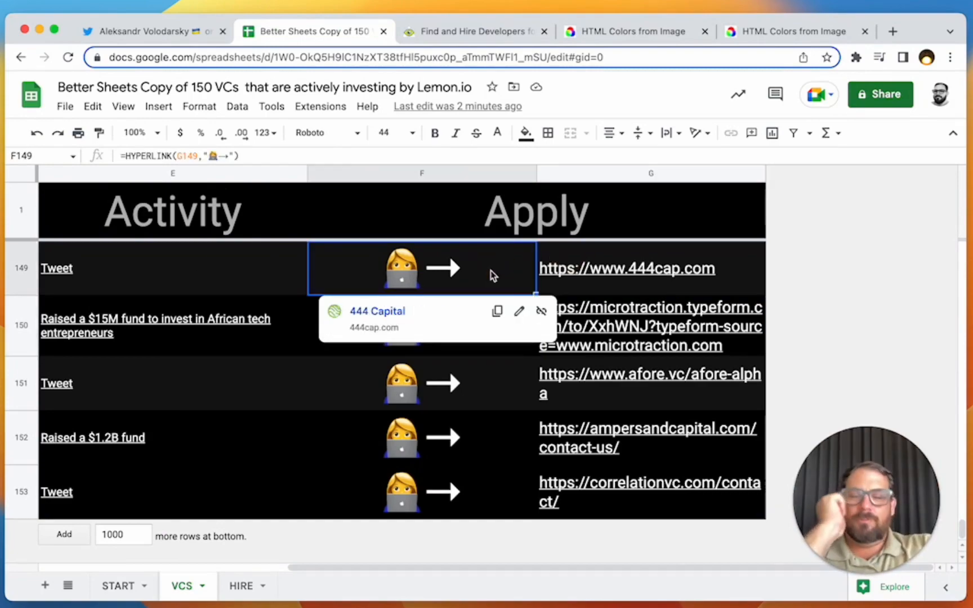
Step: Examine the Stage, Activity and Apply cells of the firms around row 100
{"action": "scroll", "coordinate": [455, 285], "scroll_direction": "up", "scroll_amount": 20}
{"action": "scroll", "coordinate": [455, 284], "scroll_direction": "left", "scroll_amount": 3}
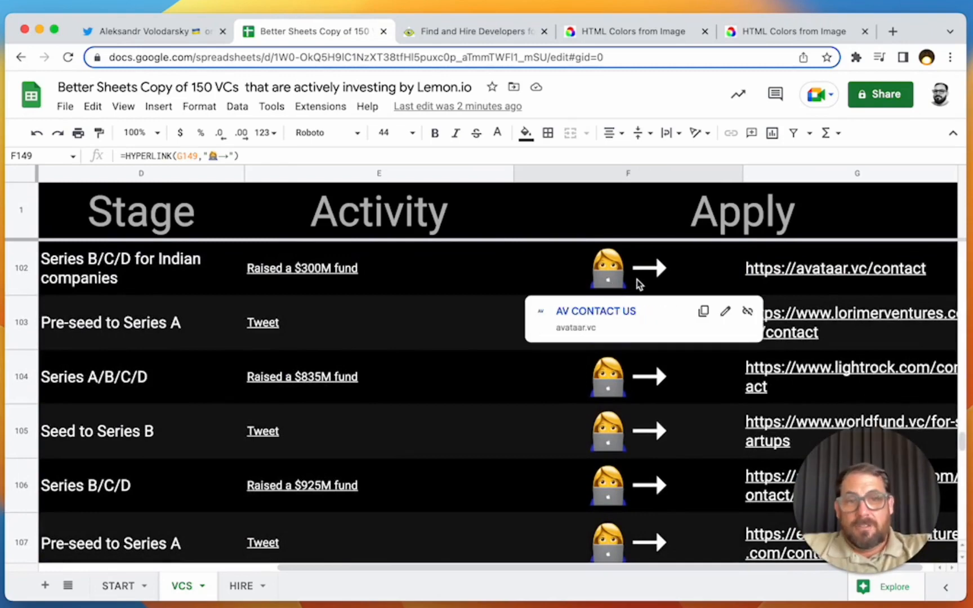
{"action": "left_click", "coordinate": [638, 285]}
{"action": "key", "text": "Up"}
{"action": "key", "text": "Up"}
{"action": "key", "text": "Up"}
{"action": "key", "text": "Down"}
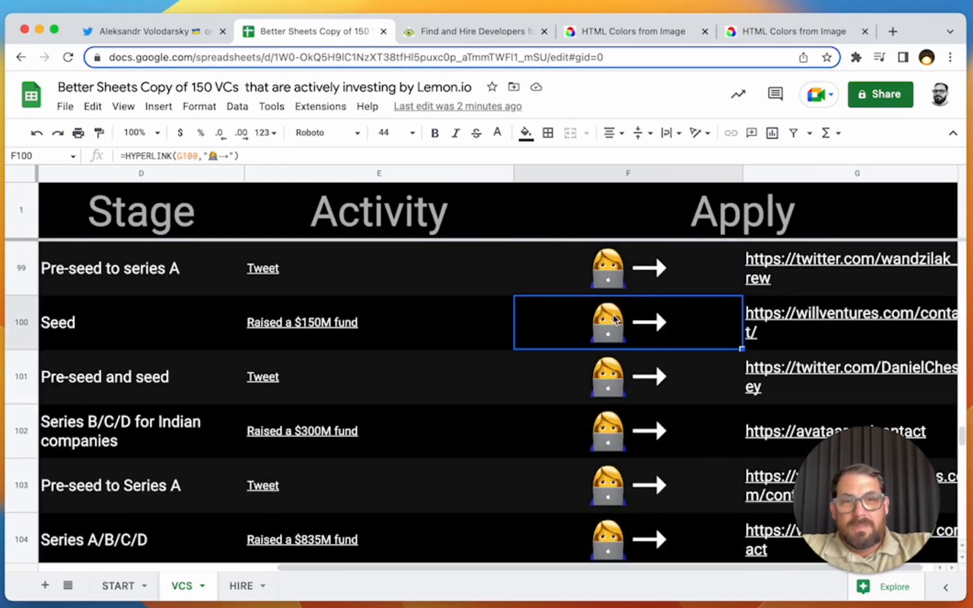
{"action": "left_click", "coordinate": [361, 322]}
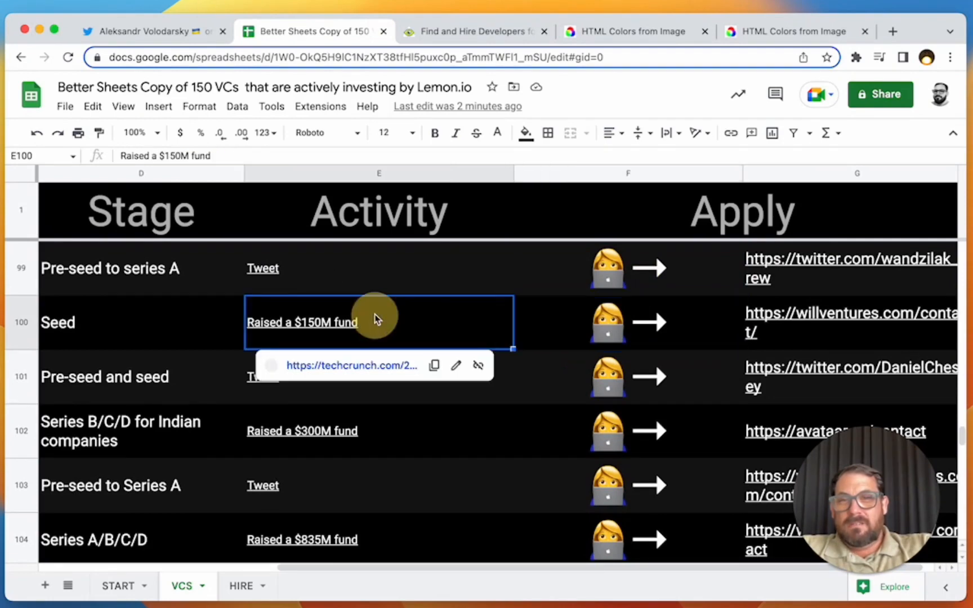
{"action": "left_click", "coordinate": [141, 314]}
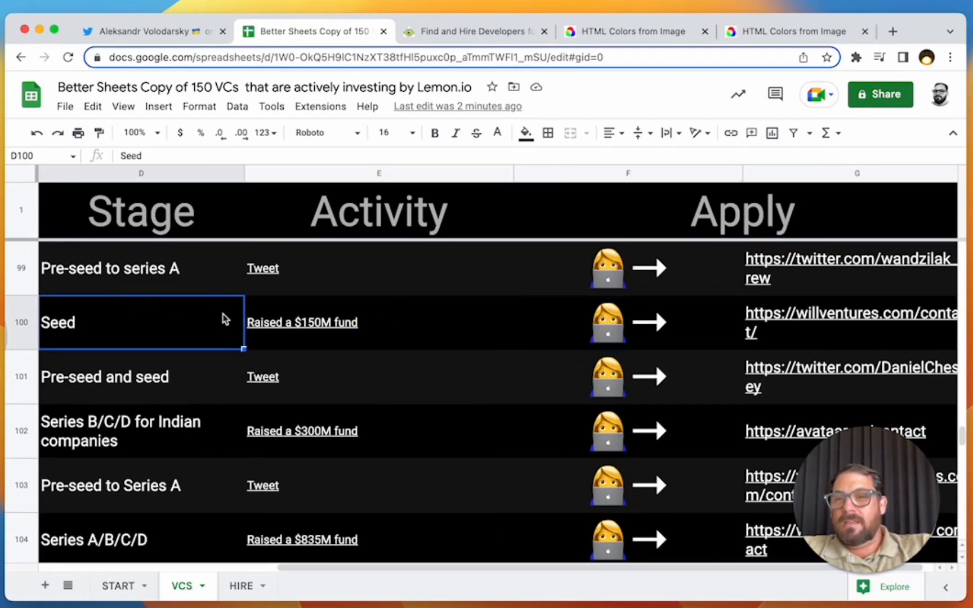
{"action": "left_click", "coordinate": [200, 278]}
{"action": "left_click", "coordinate": [179, 318]}
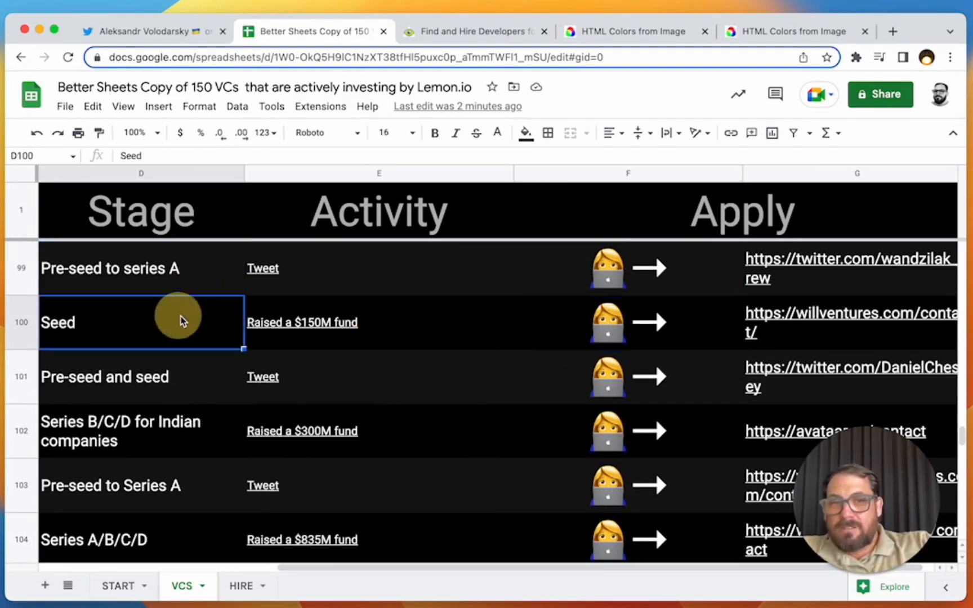
{"action": "left_click", "coordinate": [681, 277]}
{"action": "left_click", "coordinate": [684, 339]}
{"action": "scroll", "coordinate": [684, 342], "scroll_direction": "up", "scroll_amount": 5}
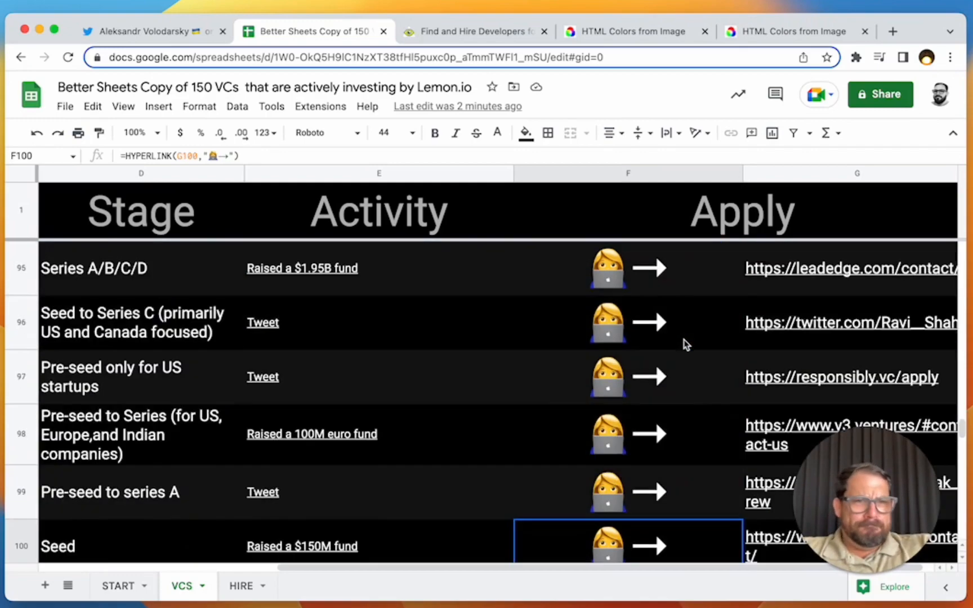
Step: Compare the apply icons with the full URLs beside them in rows 89 to 91
{"action": "left_click", "coordinate": [829, 385]}
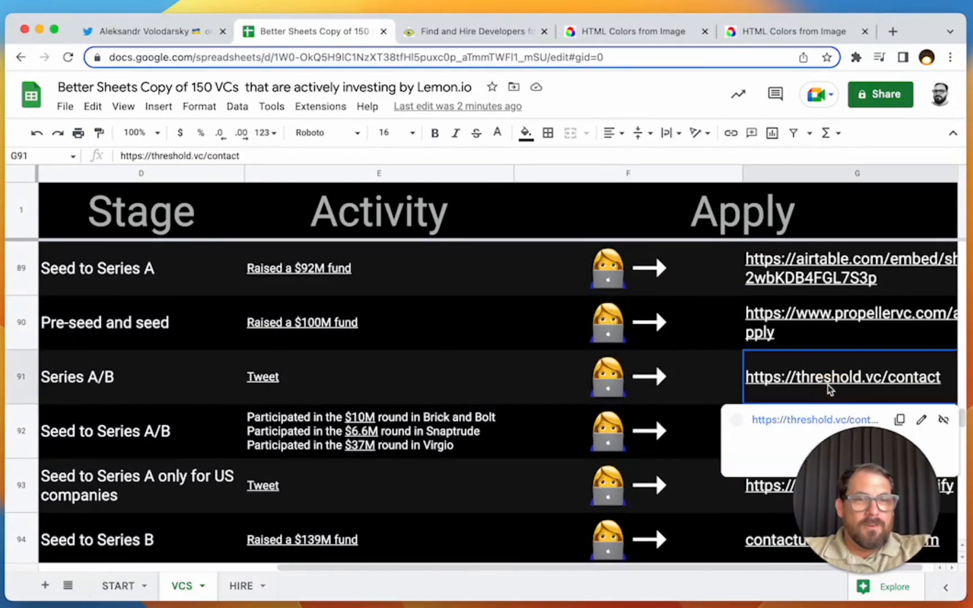
{"action": "mouse_move", "coordinate": [568, 327]}
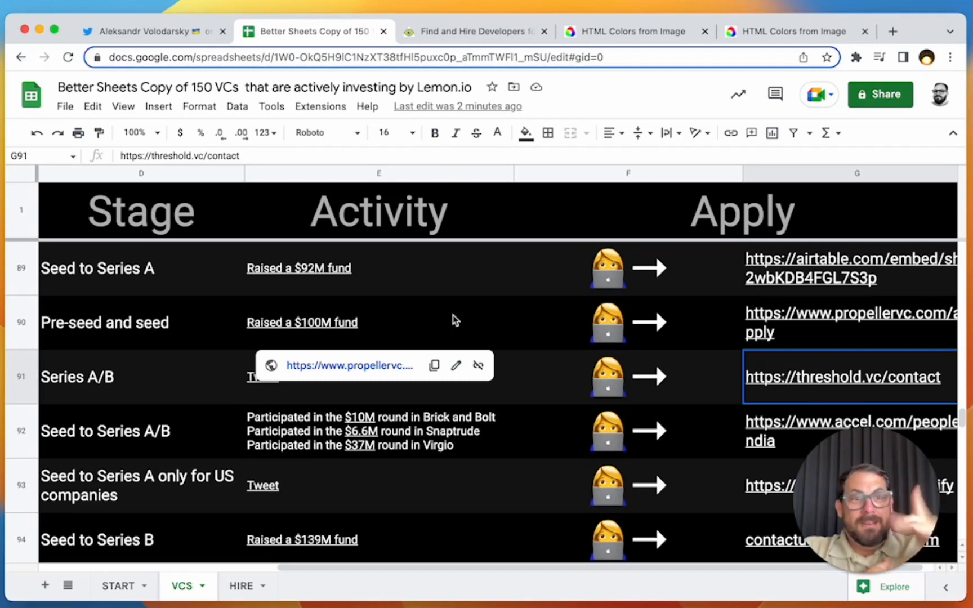
{"action": "key", "text": "Left"}
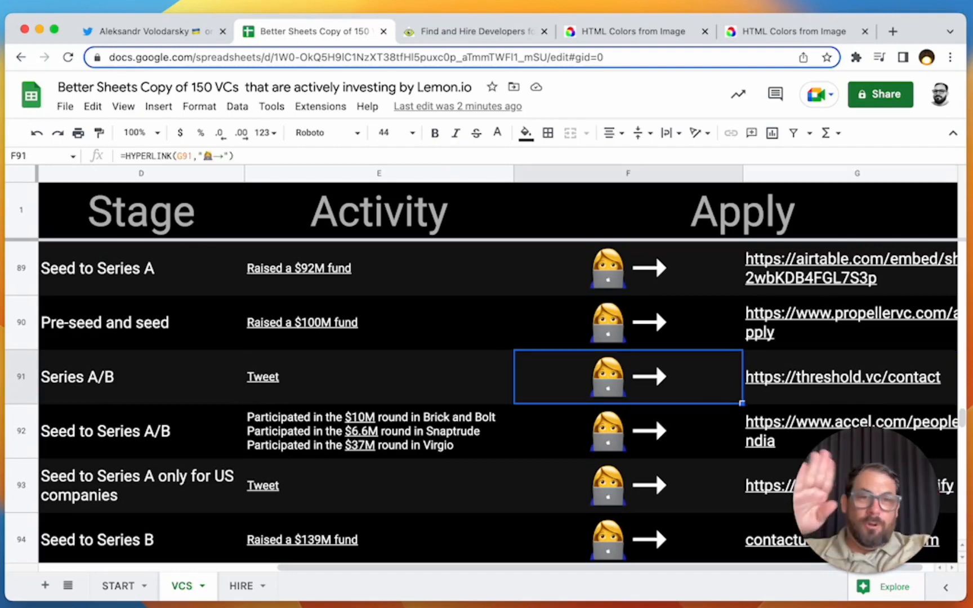
{"action": "key", "text": "Up"}
{"action": "key", "text": "Up"}
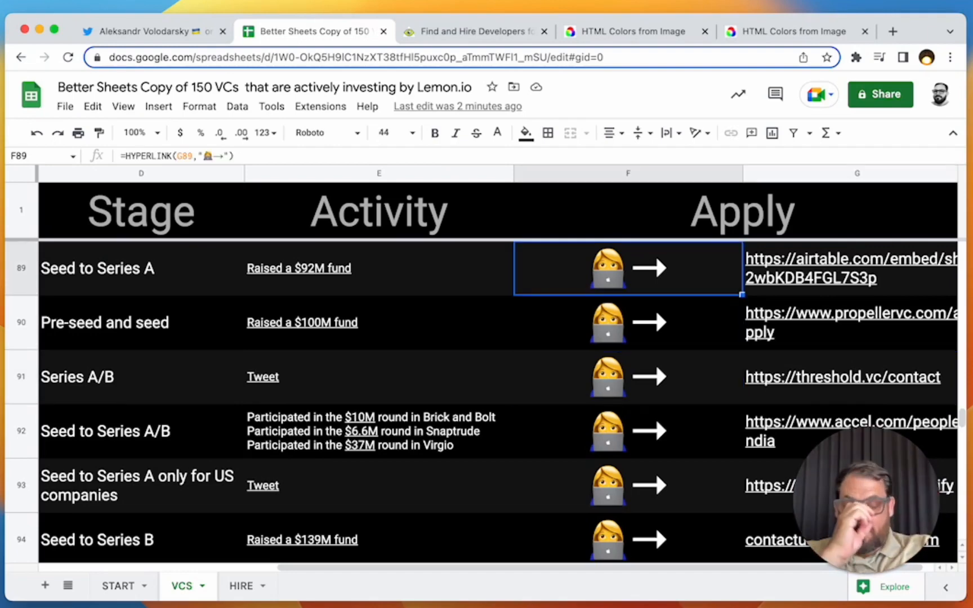
{"action": "key", "text": "Right"}
{"action": "key", "text": "Down"}
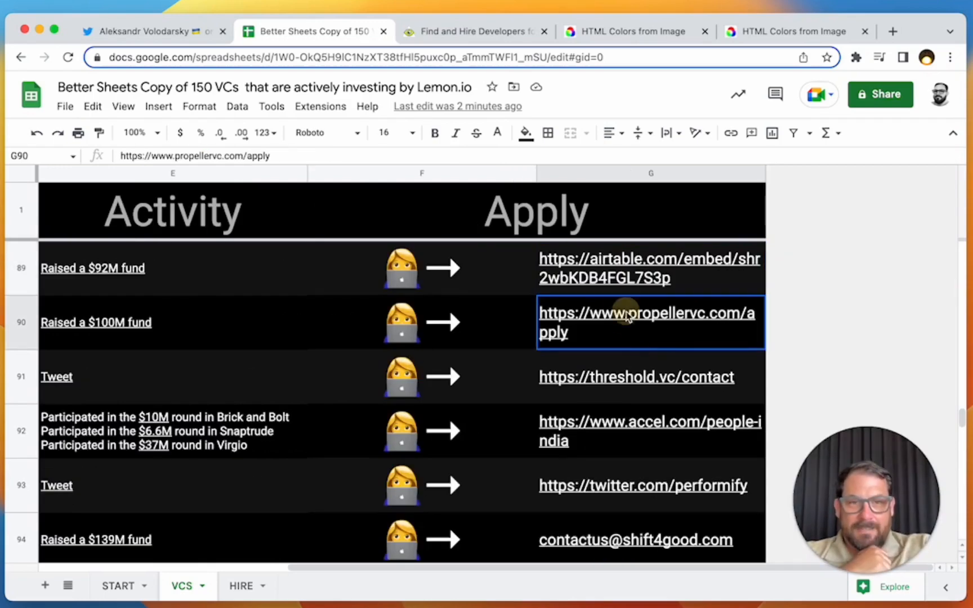
{"action": "left_click", "coordinate": [615, 379]}
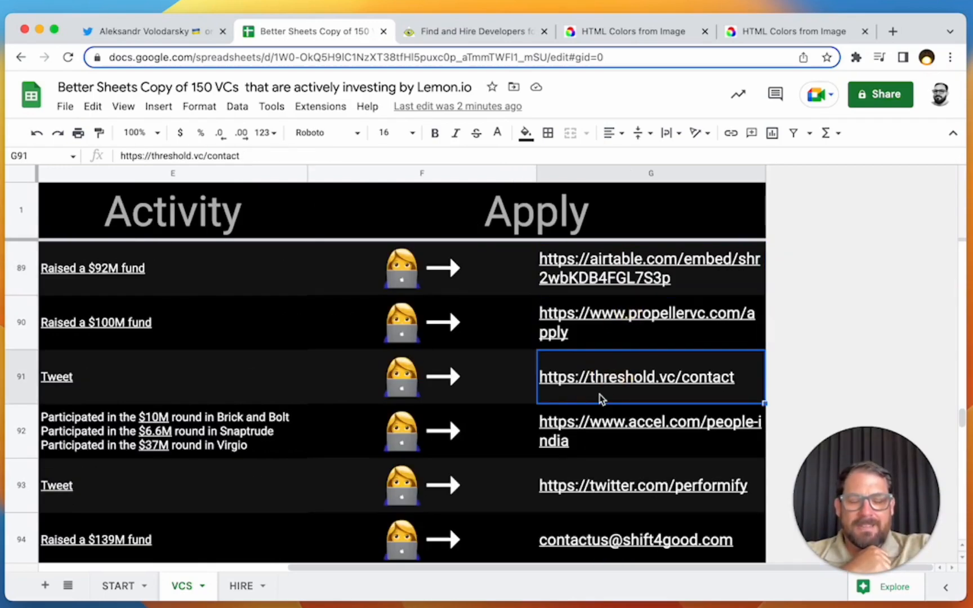
{"action": "left_click", "coordinate": [625, 325]}
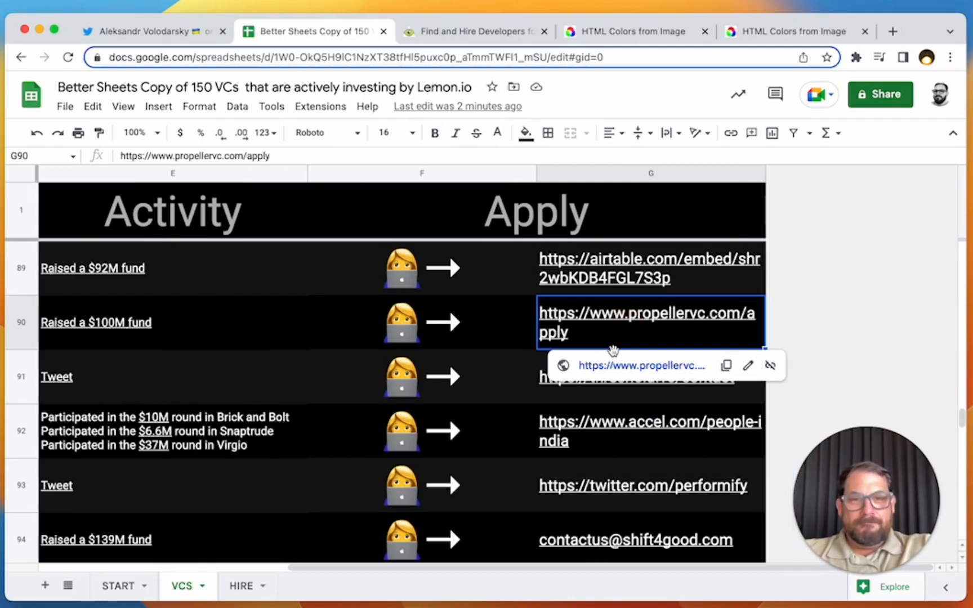
{"action": "left_click", "coordinate": [620, 399]}
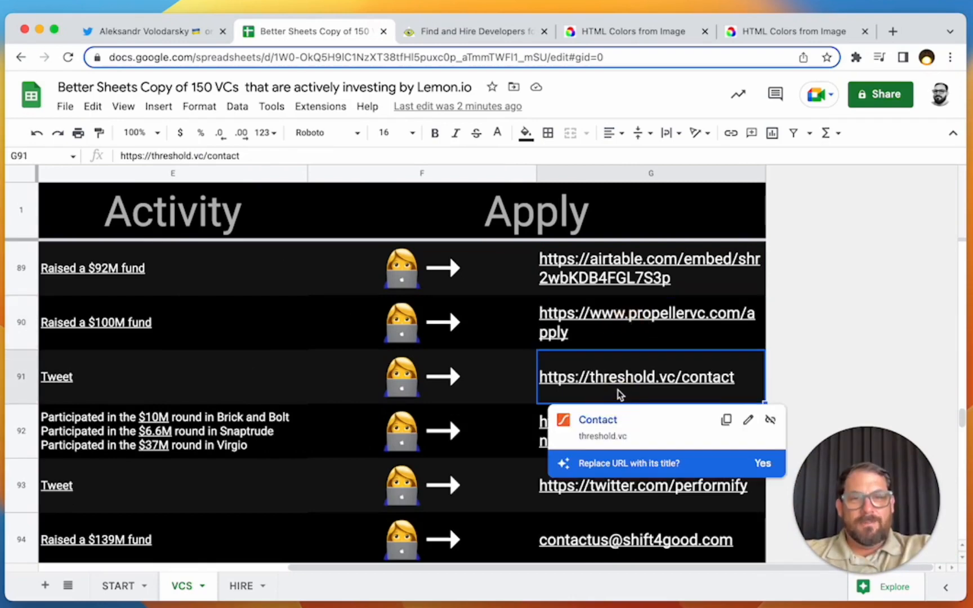
Step: Review row 91 from its apply icon back to the firm name, then the Industry entry in row 90
{"action": "left_click", "coordinate": [450, 378]}
{"action": "key", "text": "Left"}
{"action": "key", "text": "Left"}
{"action": "key", "text": "Left"}
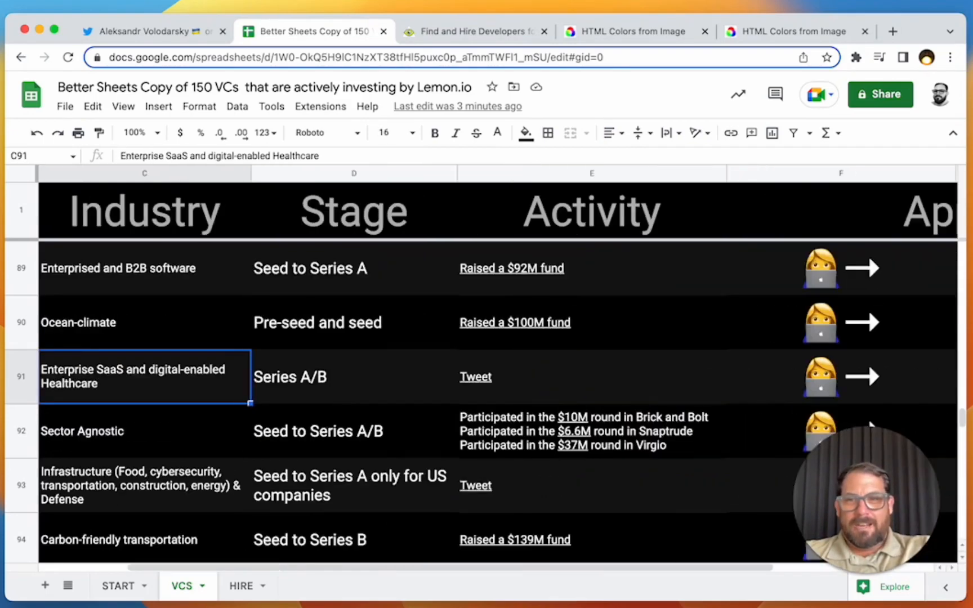
{"action": "key", "text": "Left"}
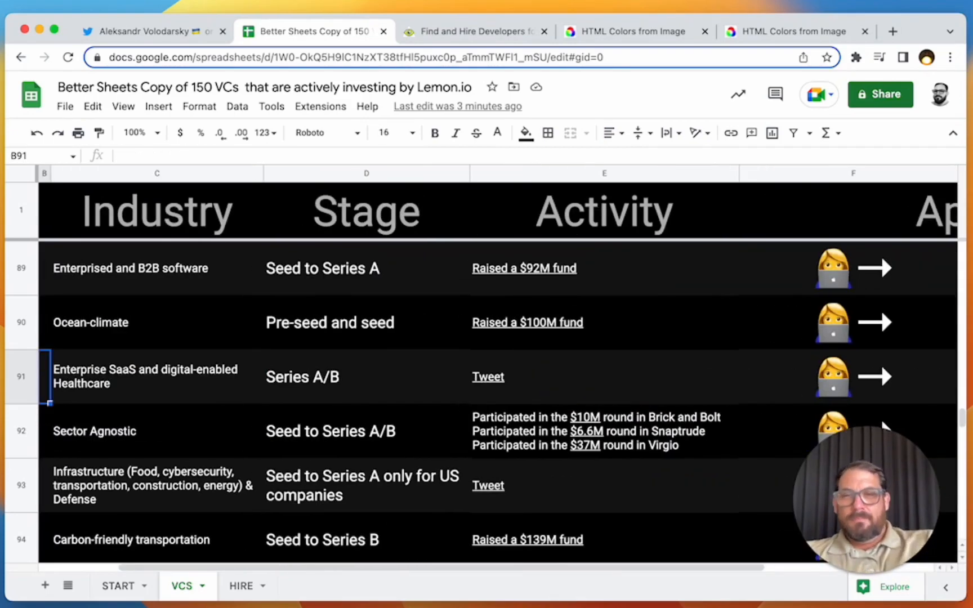
{"action": "key", "text": "Left"}
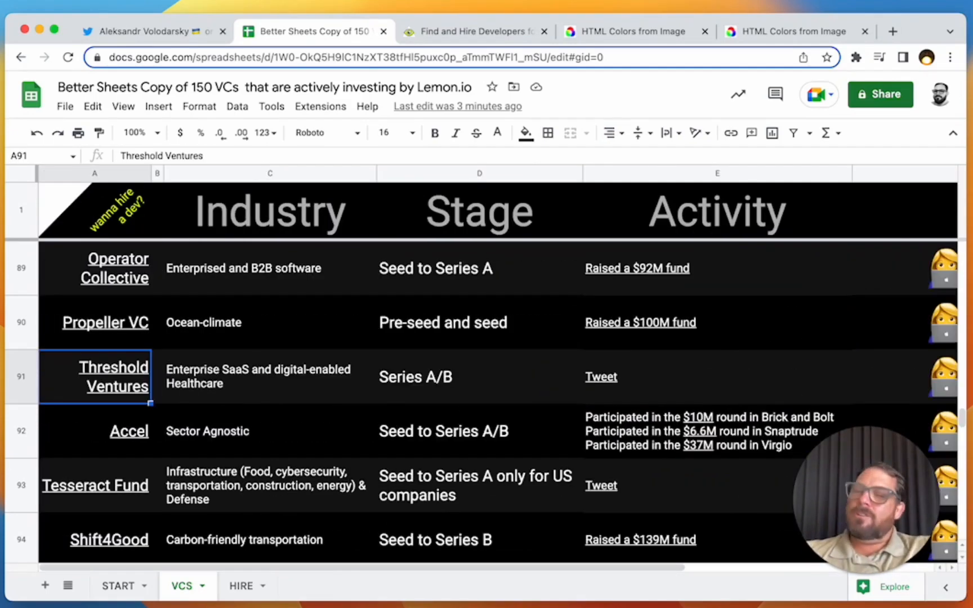
{"action": "left_click", "coordinate": [251, 343]}
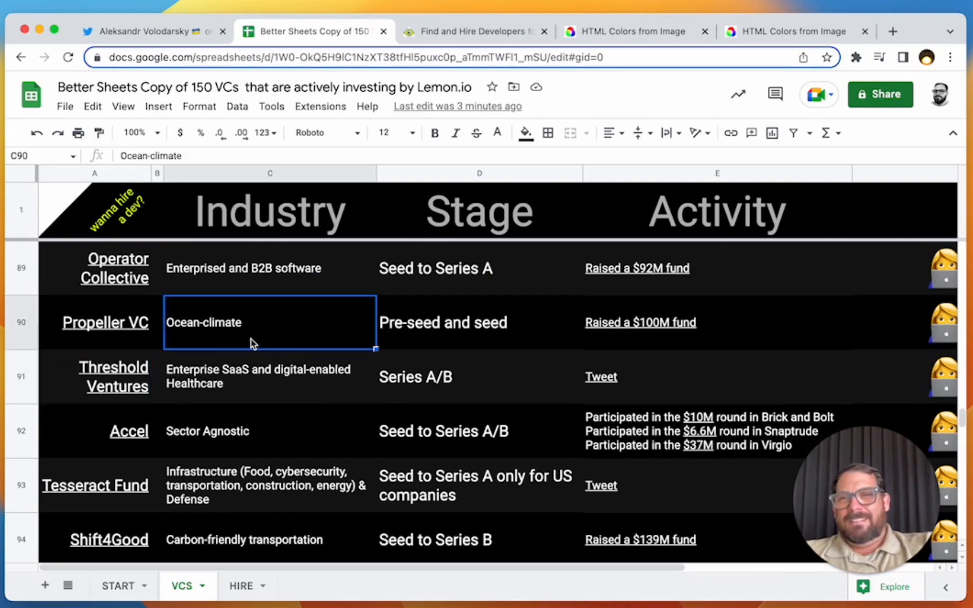
Step: Switch to the START sheet and review its illustration and intro text
{"action": "left_click", "coordinate": [118, 585]}
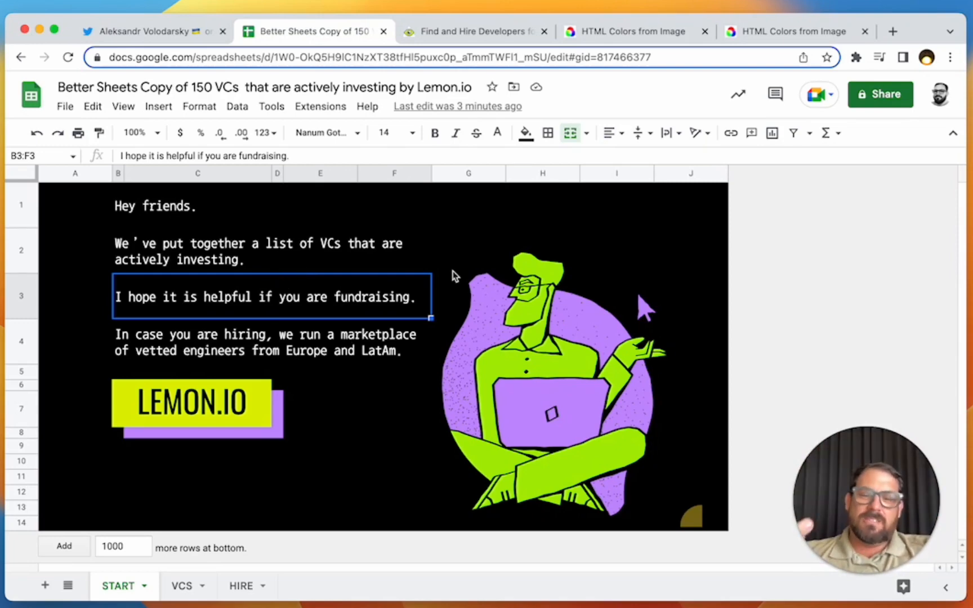
{"action": "left_click", "coordinate": [529, 275]}
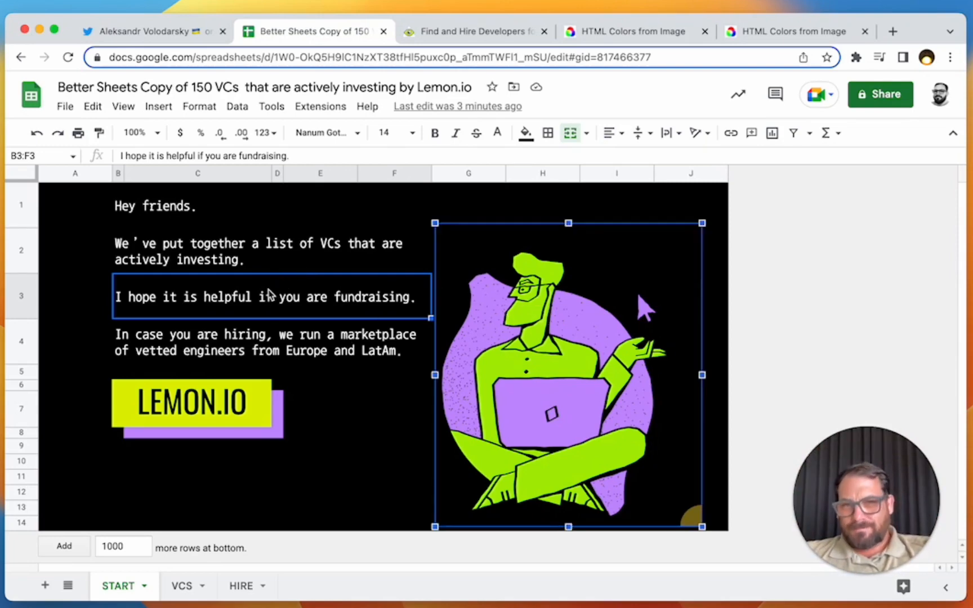
{"action": "left_click", "coordinate": [266, 275]}
{"action": "left_click", "coordinate": [268, 270]}
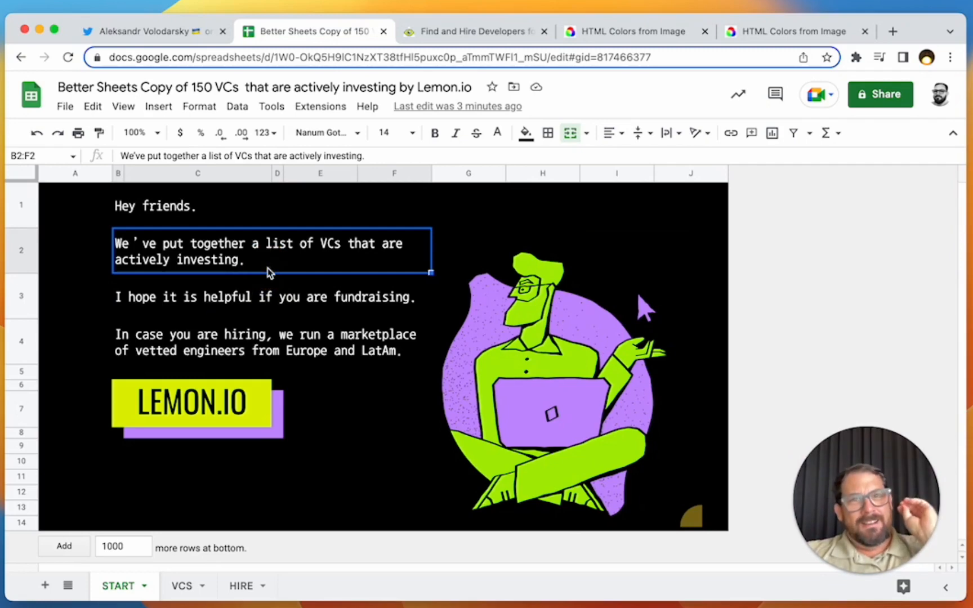